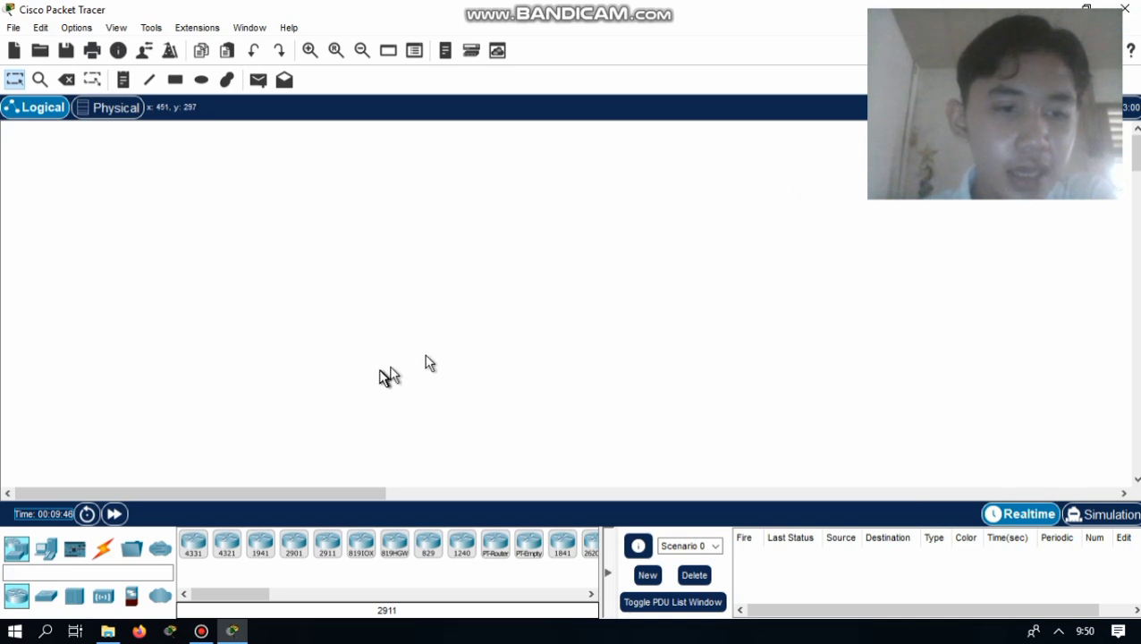
# Step: Place four generic PCs in a loose row across the upper part of the logical workspace
pyautogui.click(47, 553)
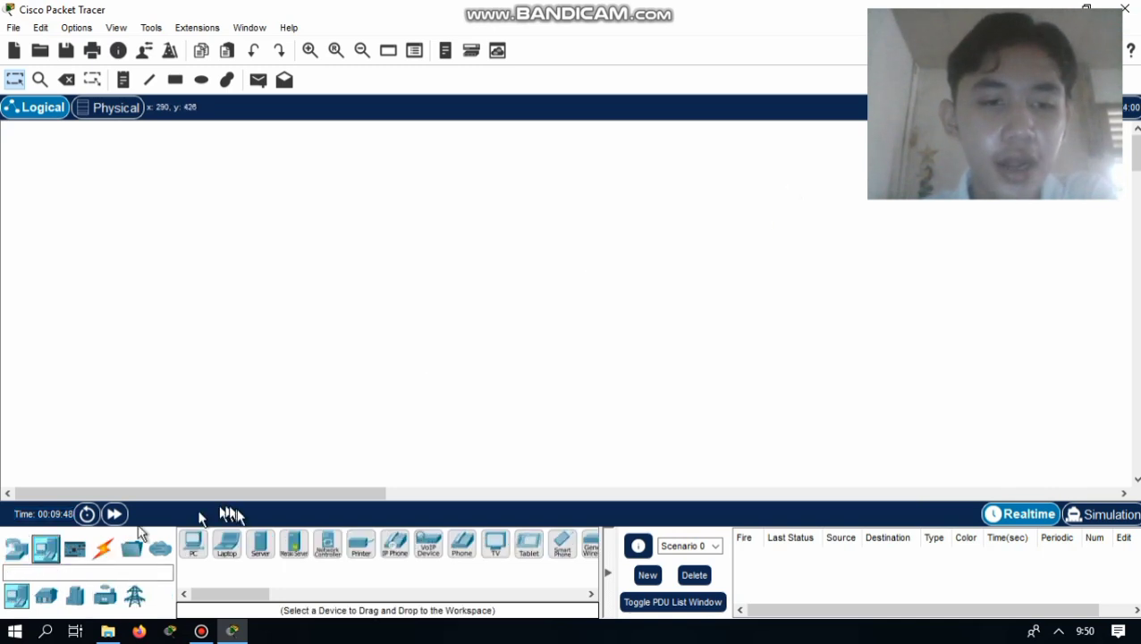
pyautogui.click(193, 544)
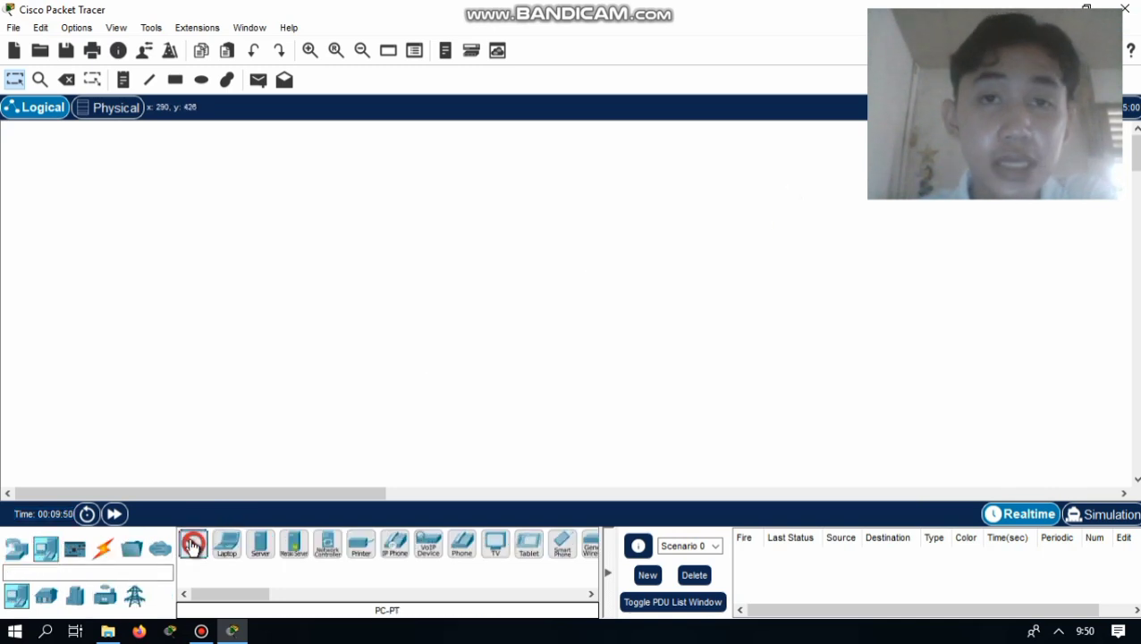
pyautogui.click(206, 233)
pyautogui.click(195, 545)
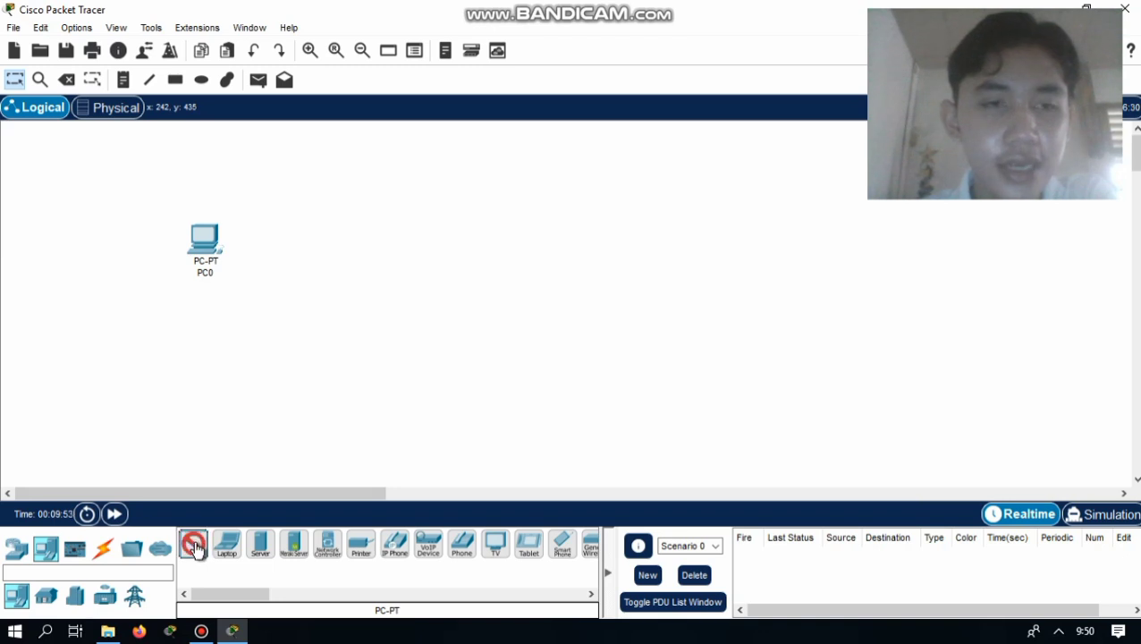
pyautogui.click(295, 219)
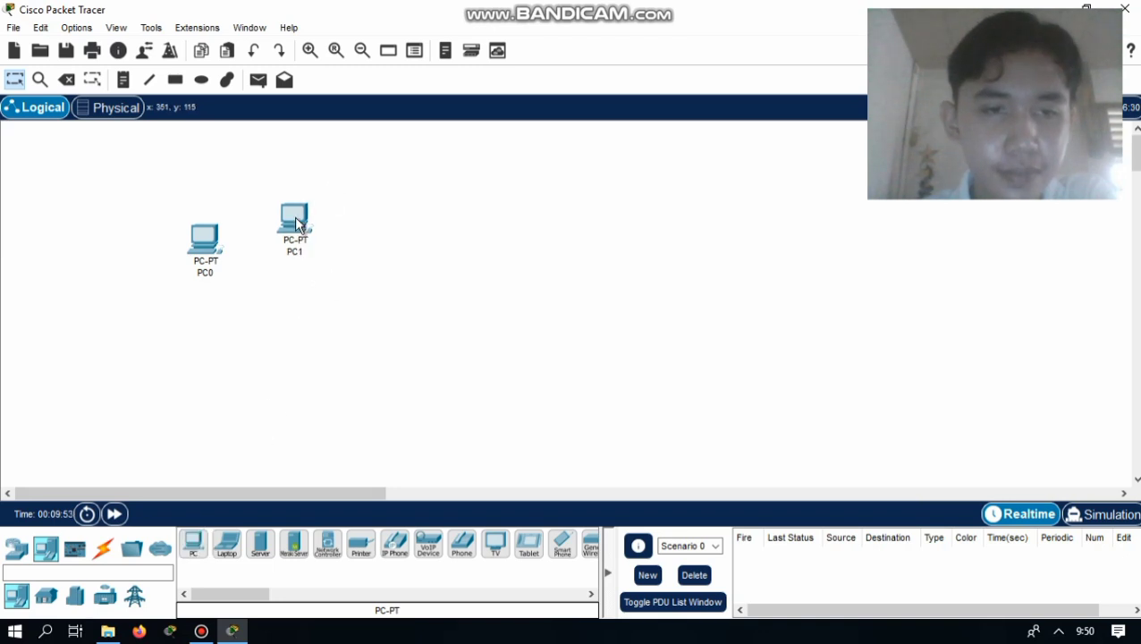
pyautogui.click(194, 543)
pyautogui.click(367, 251)
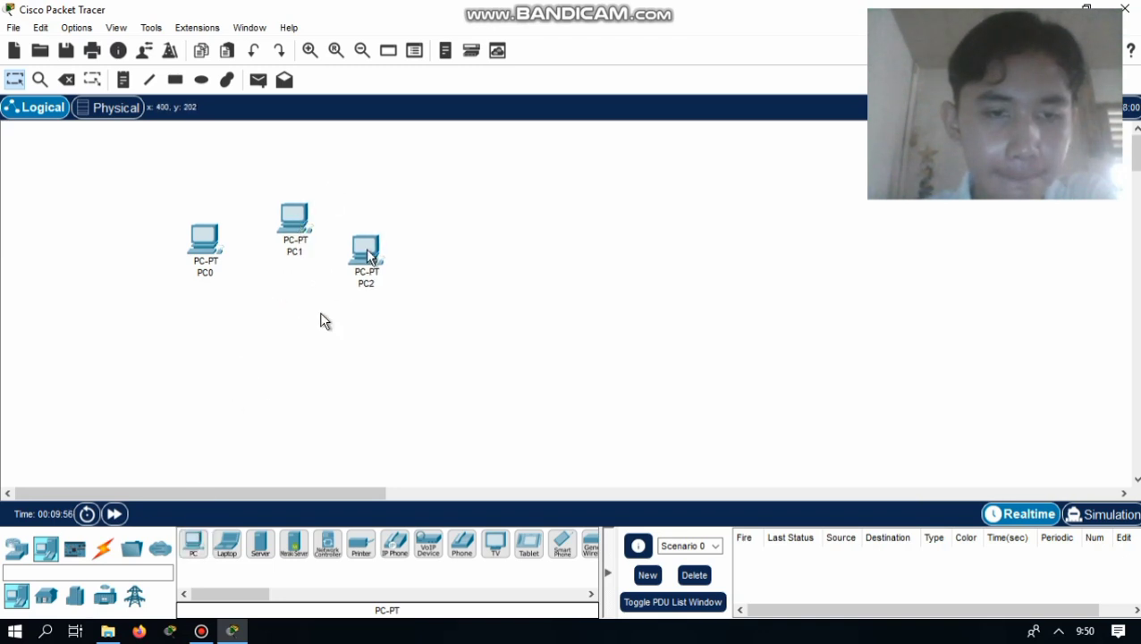
pyautogui.click(194, 544)
pyautogui.click(442, 248)
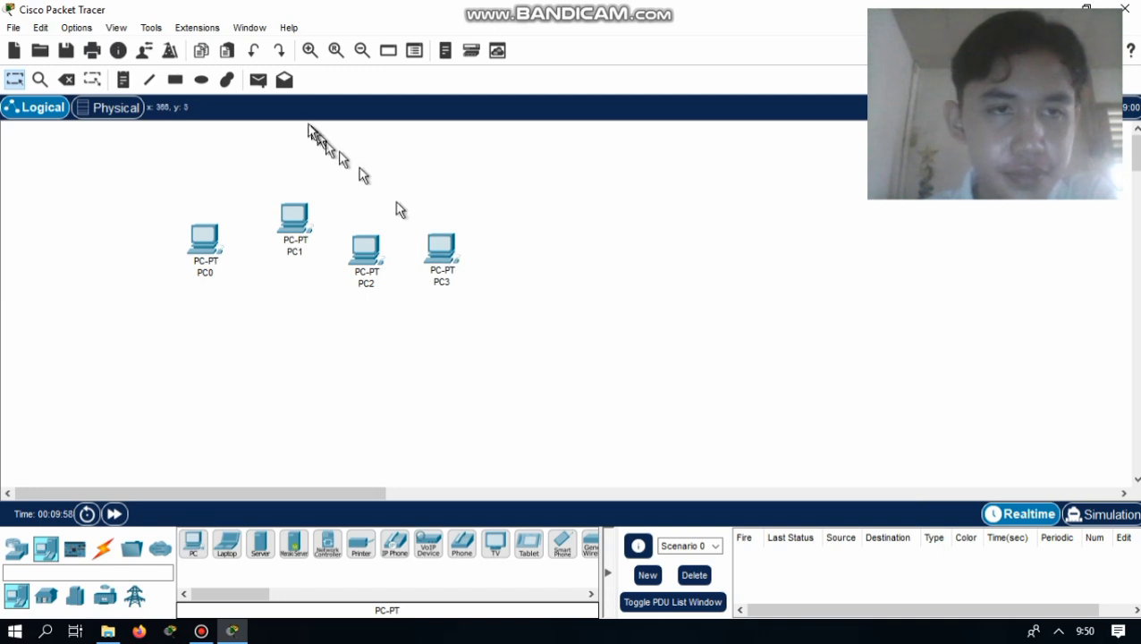
# Step: Delete PC0 from the workspace and keep the other three PCs
pyautogui.click(66, 80)
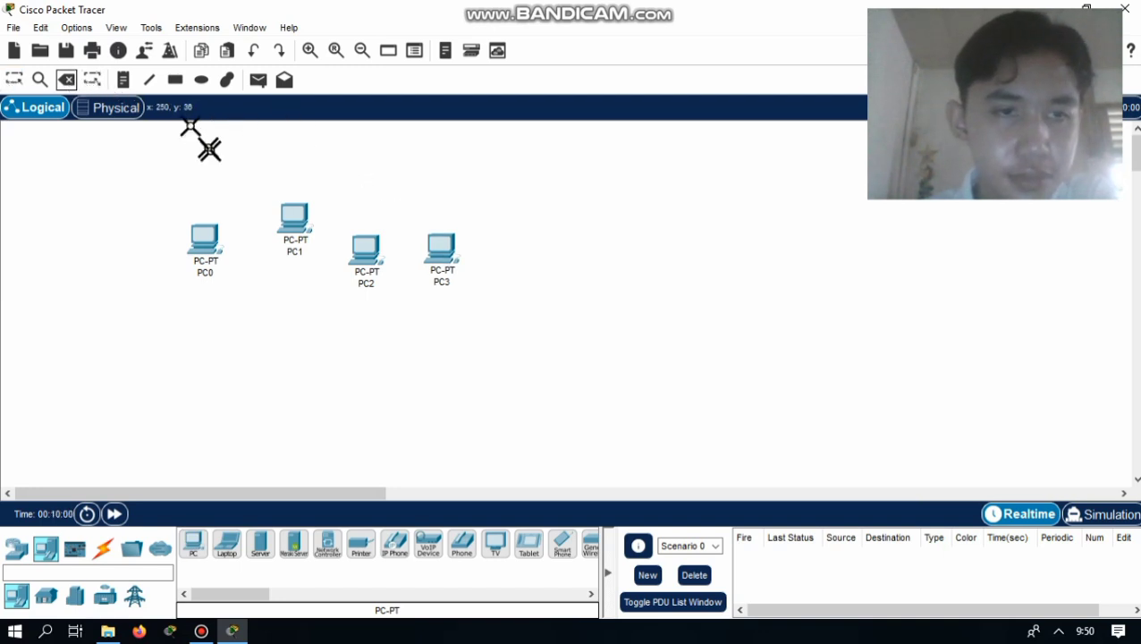
pyautogui.click(204, 242)
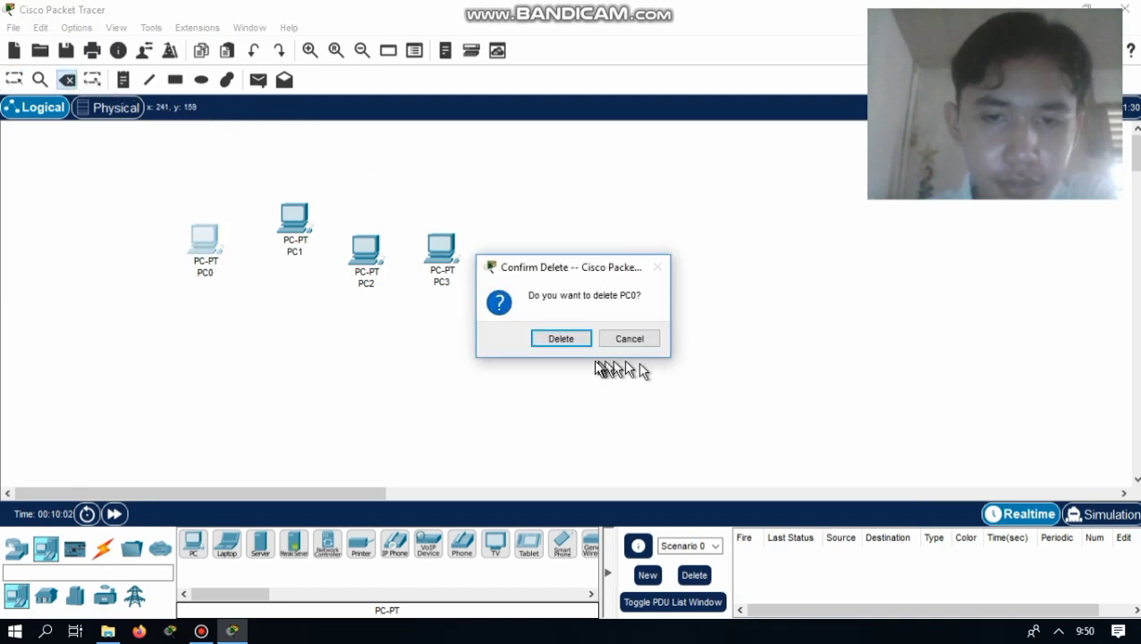
pyautogui.click(560, 340)
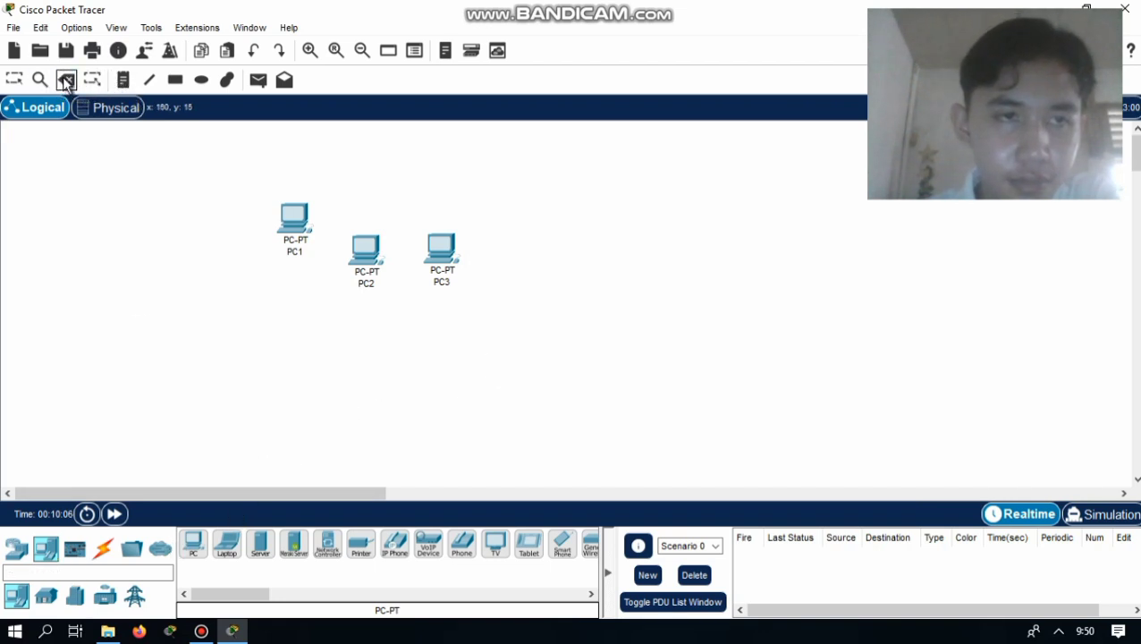
pyautogui.click(304, 221)
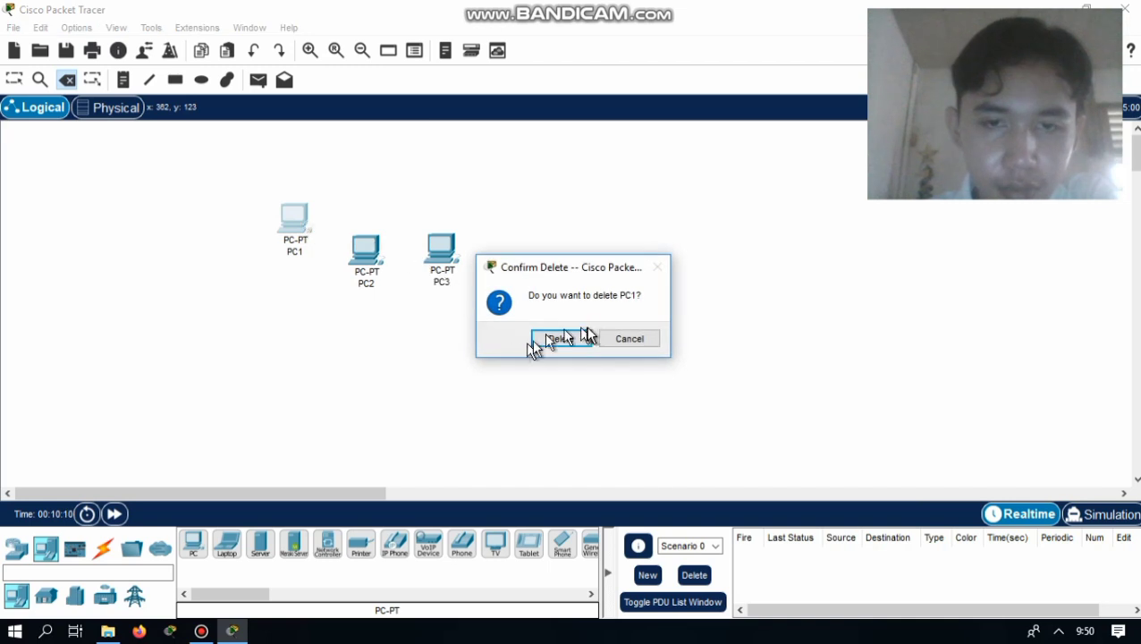
pyautogui.click(618, 344)
# Step: Arrange the three PCs in an arc, with PC2 highest in the middle and PC1 and PC3 lower on either side
pyautogui.moveTo(295, 223); pyautogui.dragTo(240, 266)
pyautogui.moveTo(386, 247); pyautogui.dragTo(370, 226)
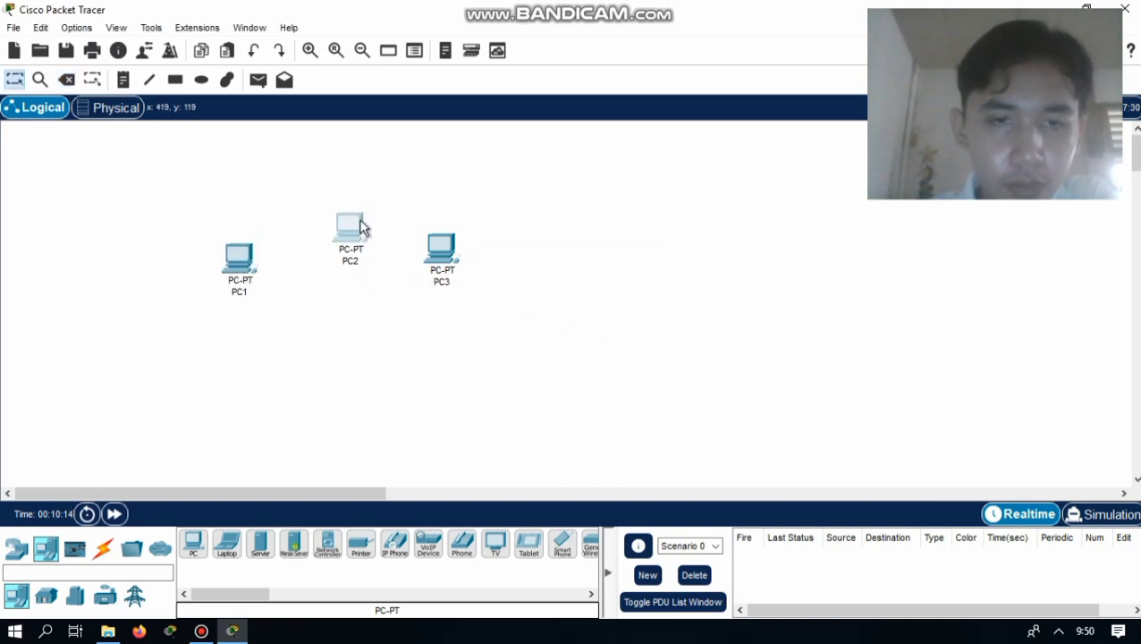
pyautogui.click(440, 255)
pyautogui.moveTo(440, 255); pyautogui.dragTo(452, 262)
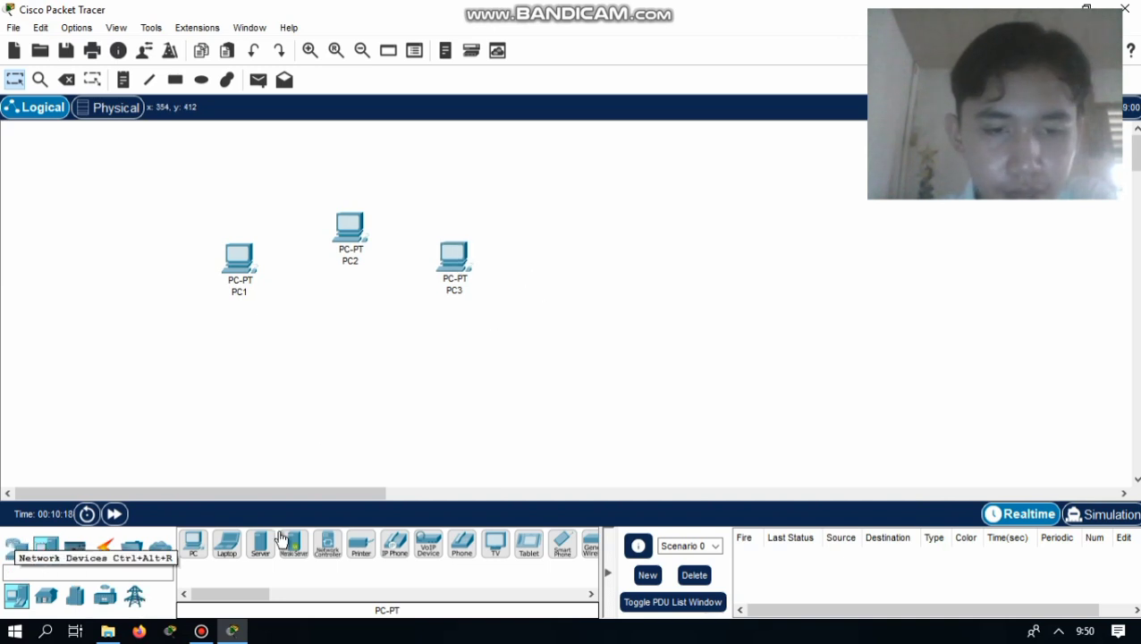
# Step: Place a Printer-PT below the middle PC, leaving a gap between them
pyautogui.click(362, 549)
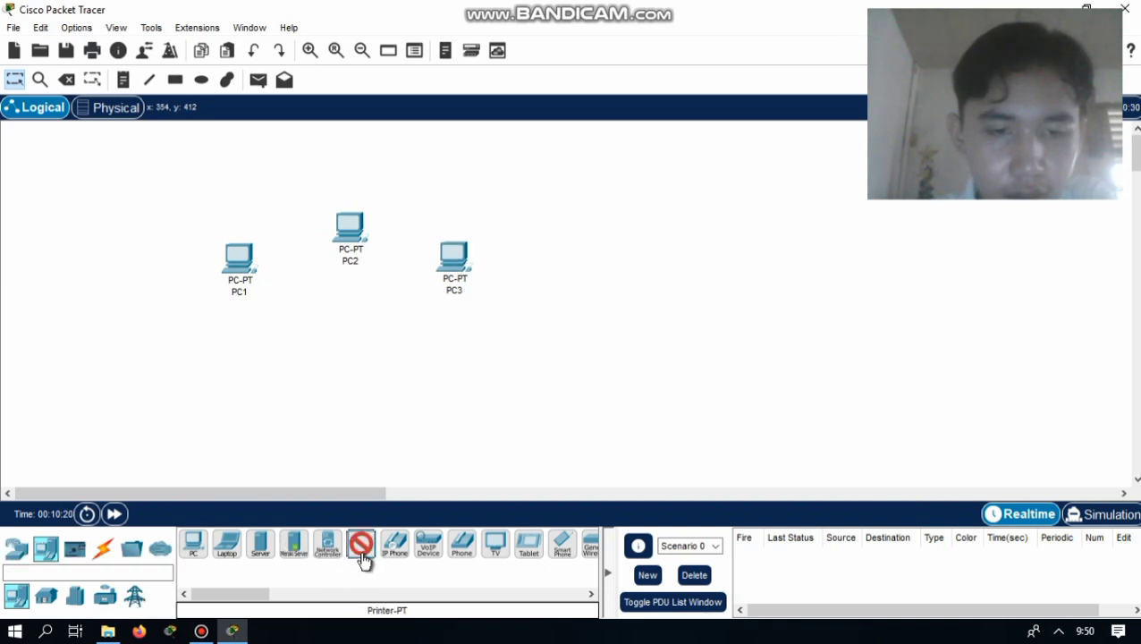
pyautogui.click(339, 396)
pyautogui.moveTo(339, 396); pyautogui.dragTo(352, 400)
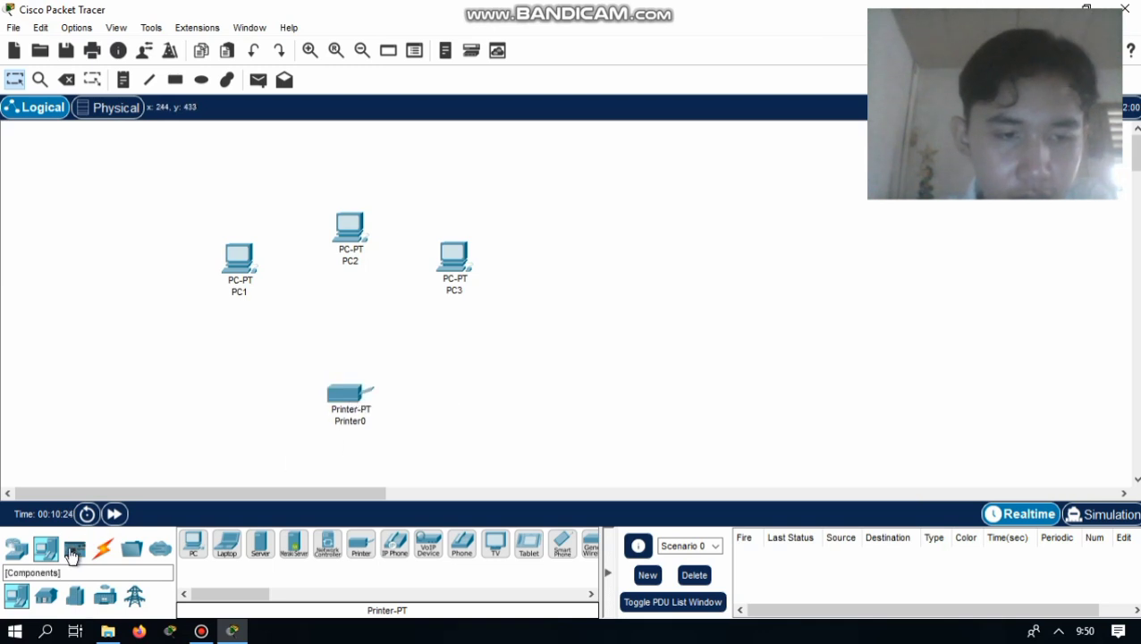
# Step: Place a generic PT-Switch in the gap between the PCs and the printer
pyautogui.click(14, 563)
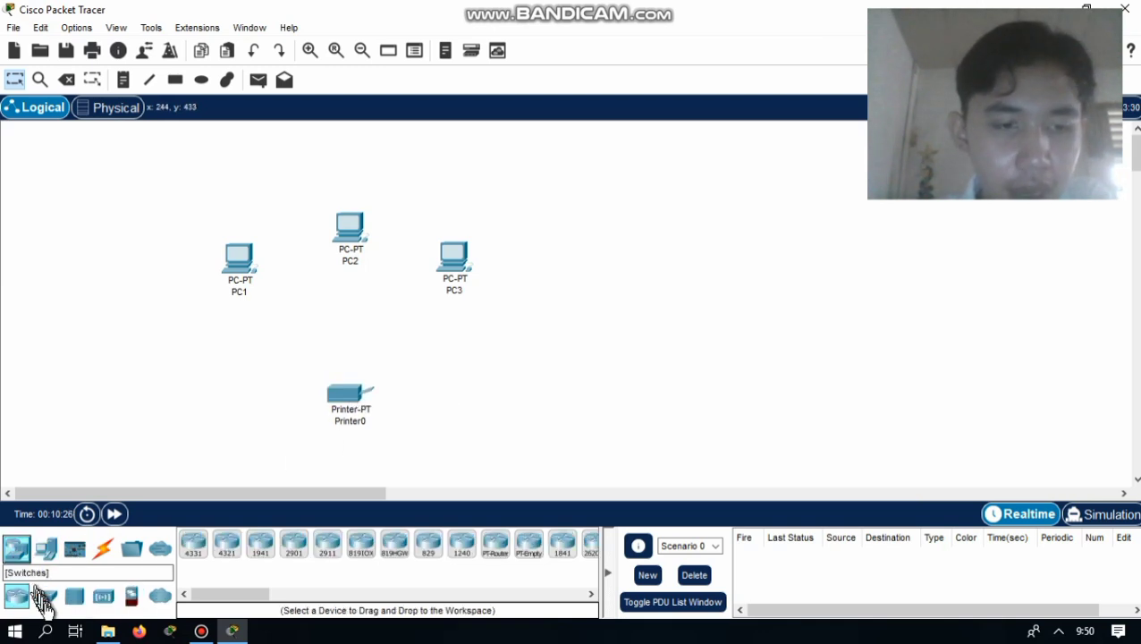
pyautogui.click(48, 602)
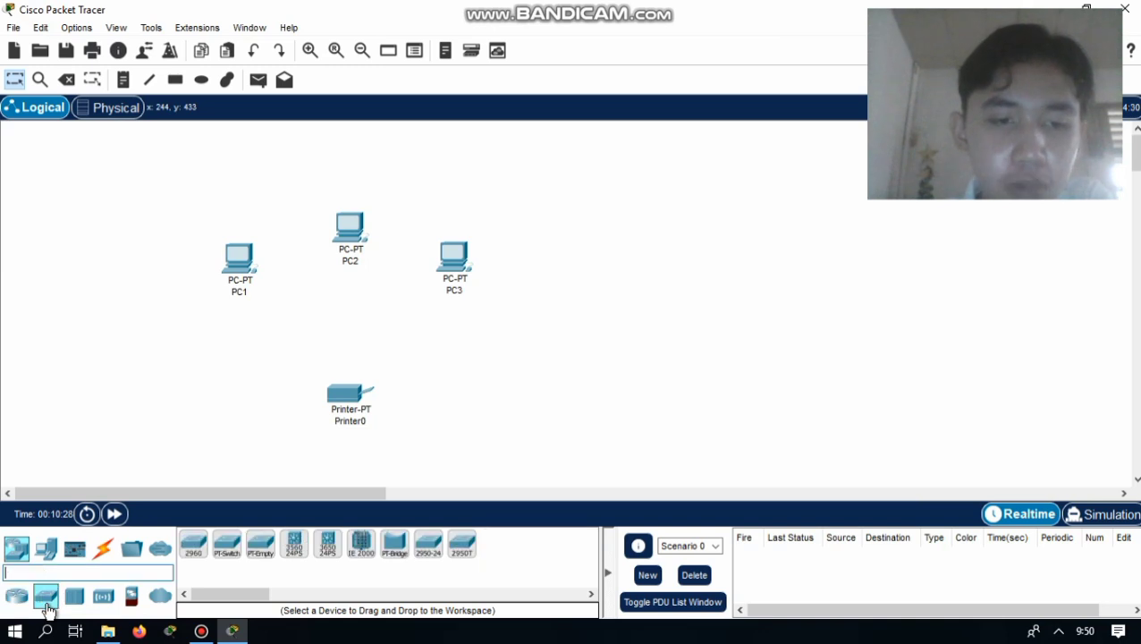
pyautogui.click(228, 546)
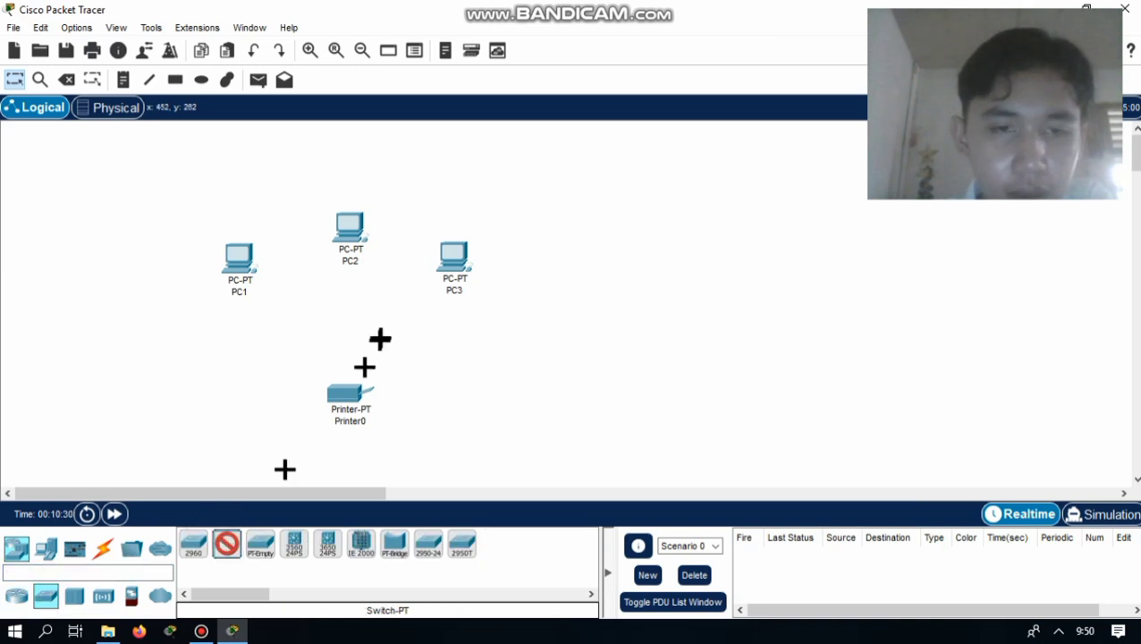
pyautogui.click(344, 322)
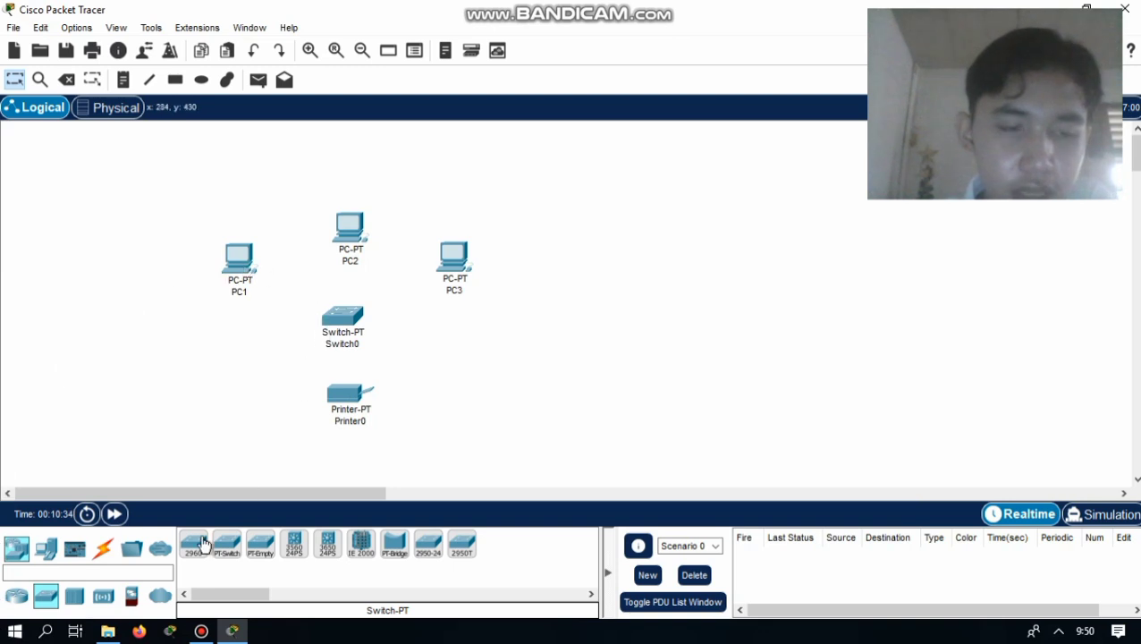
# Step: Connect PC1's FastEthernet0 port to the switch with a copper straight-through cable
pyautogui.click(103, 550)
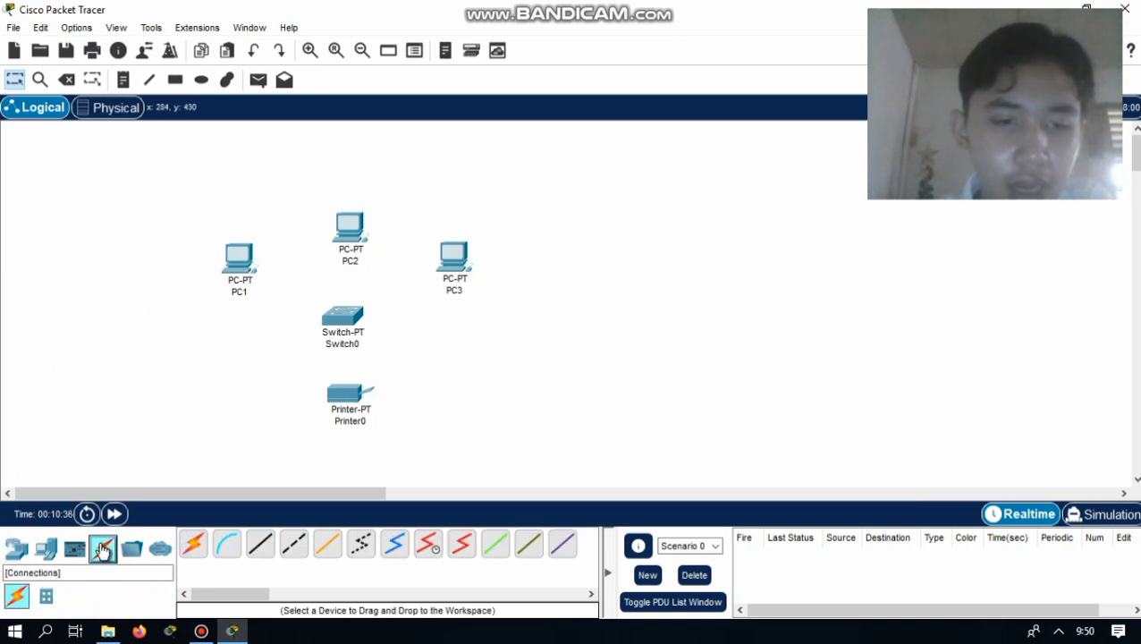
pyautogui.click(262, 545)
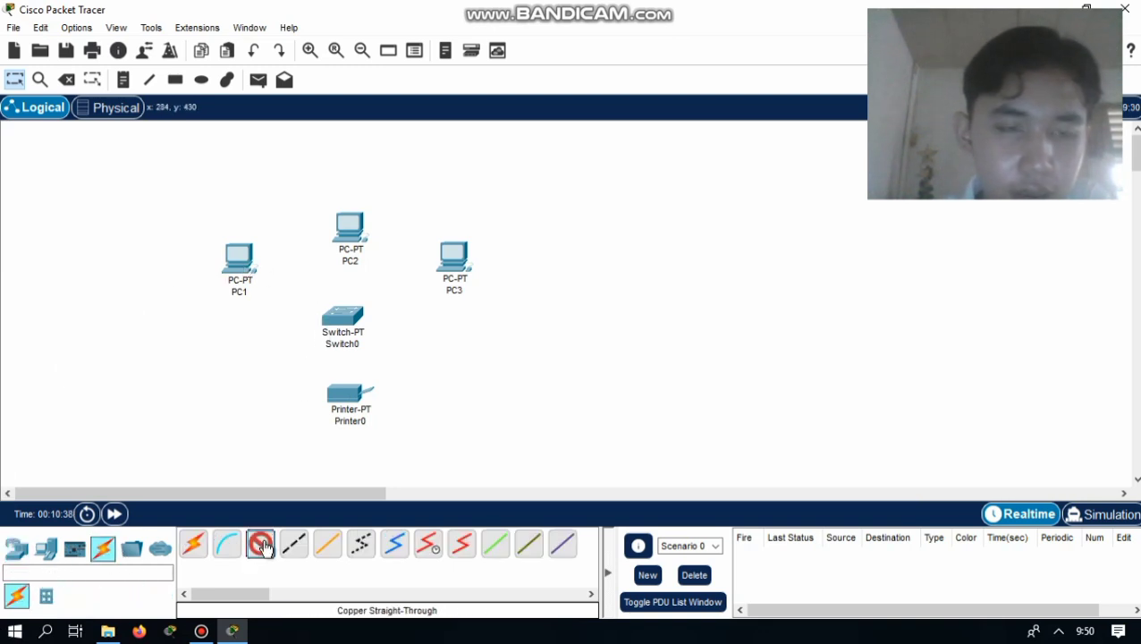
pyautogui.click(243, 264)
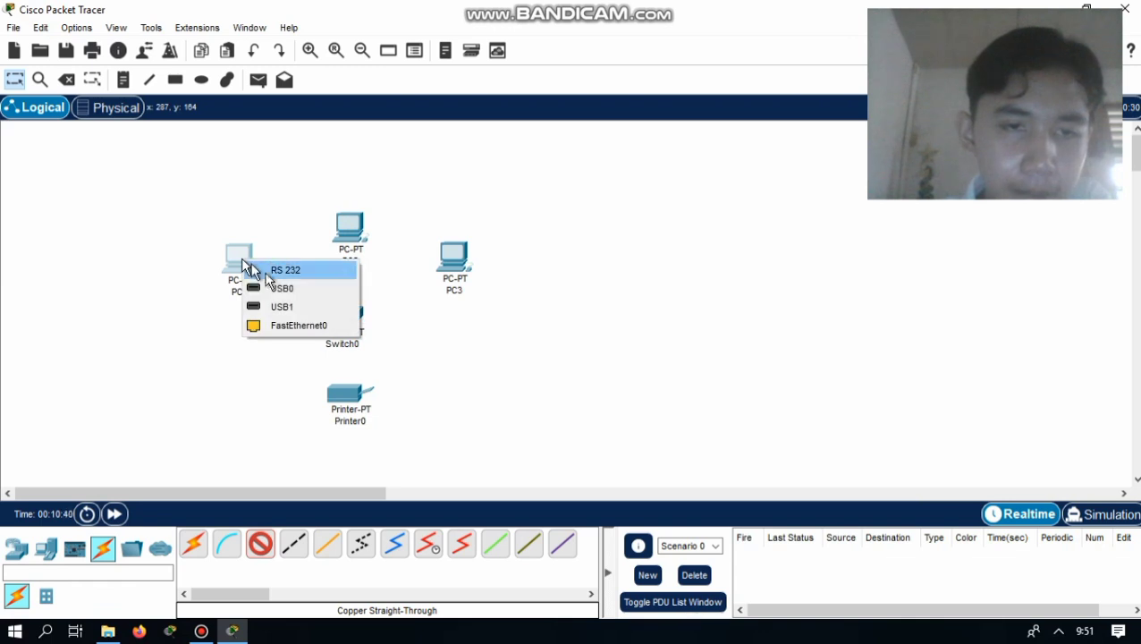
pyautogui.click(288, 325)
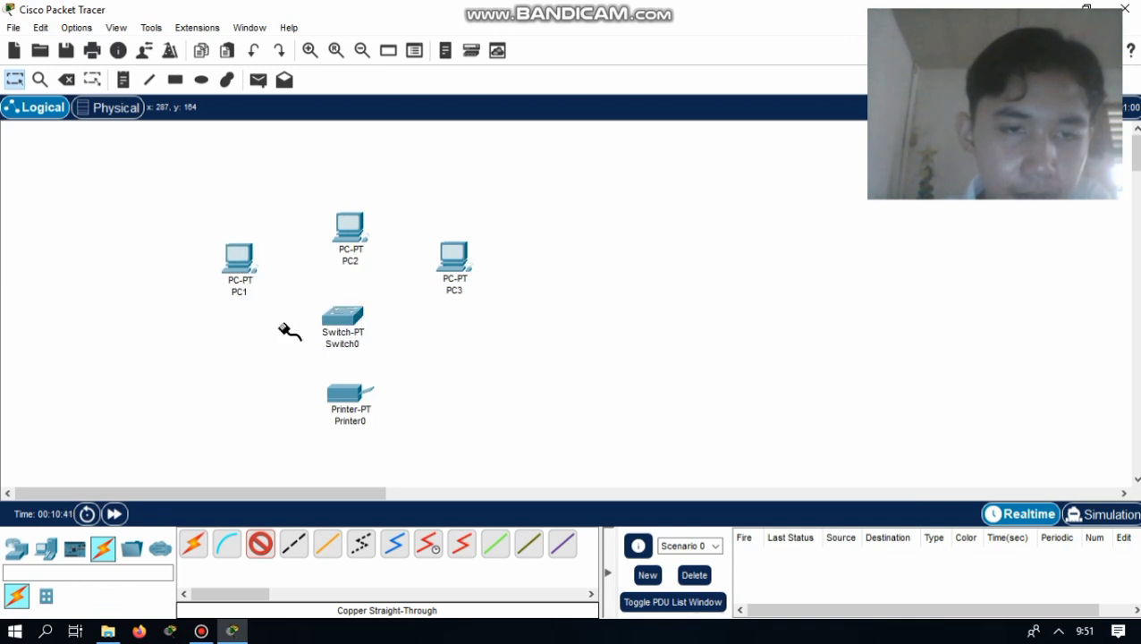
pyautogui.click(344, 320)
pyautogui.click(391, 345)
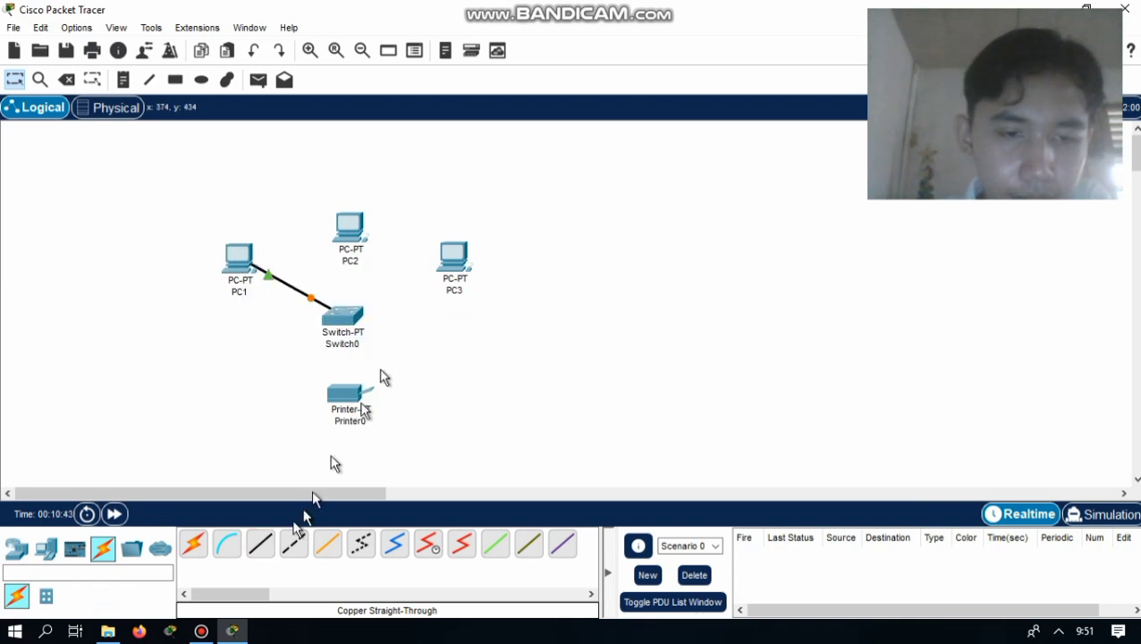
# Step: Connect PC2 to the switch with a copper straight-through cable
pyautogui.click(260, 543)
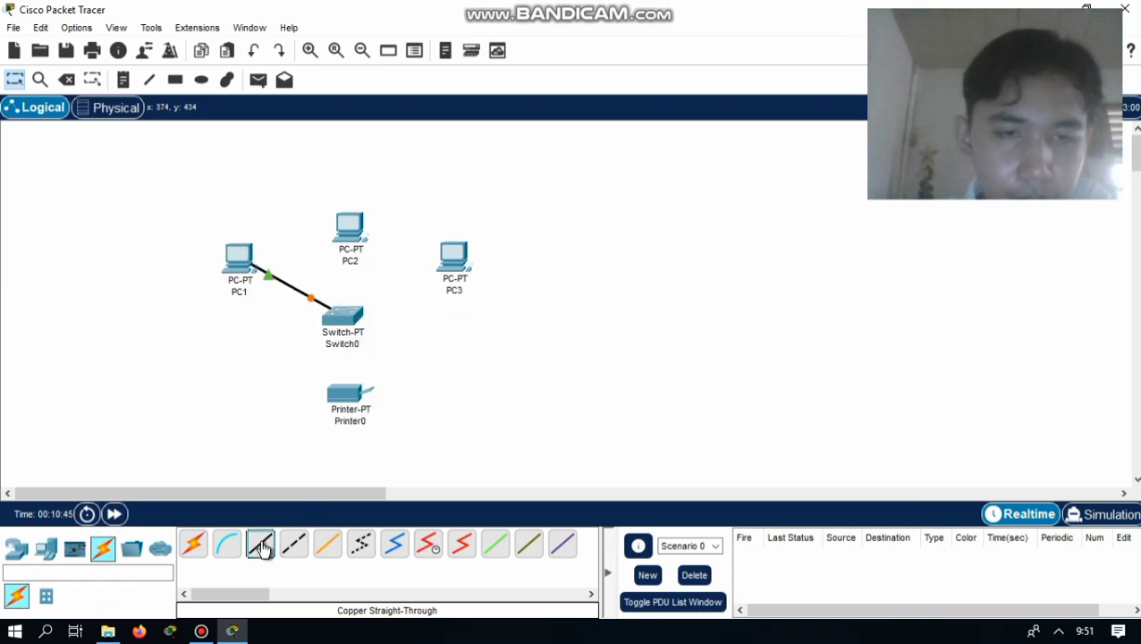
pyautogui.click(352, 225)
pyautogui.click(383, 289)
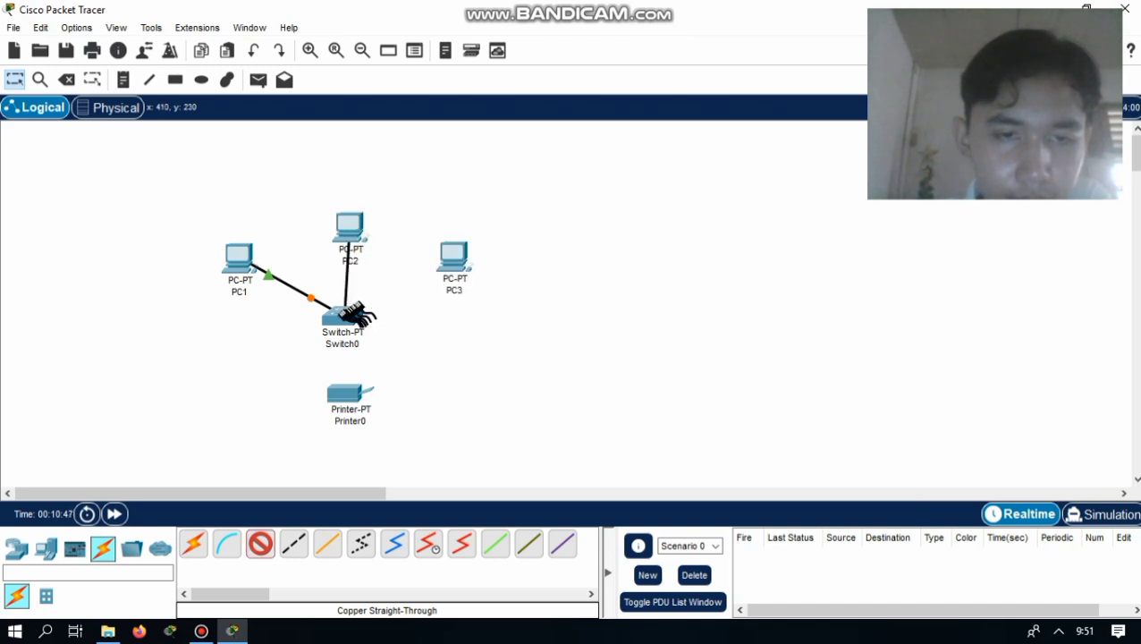
pyautogui.click(344, 315)
pyautogui.click(376, 345)
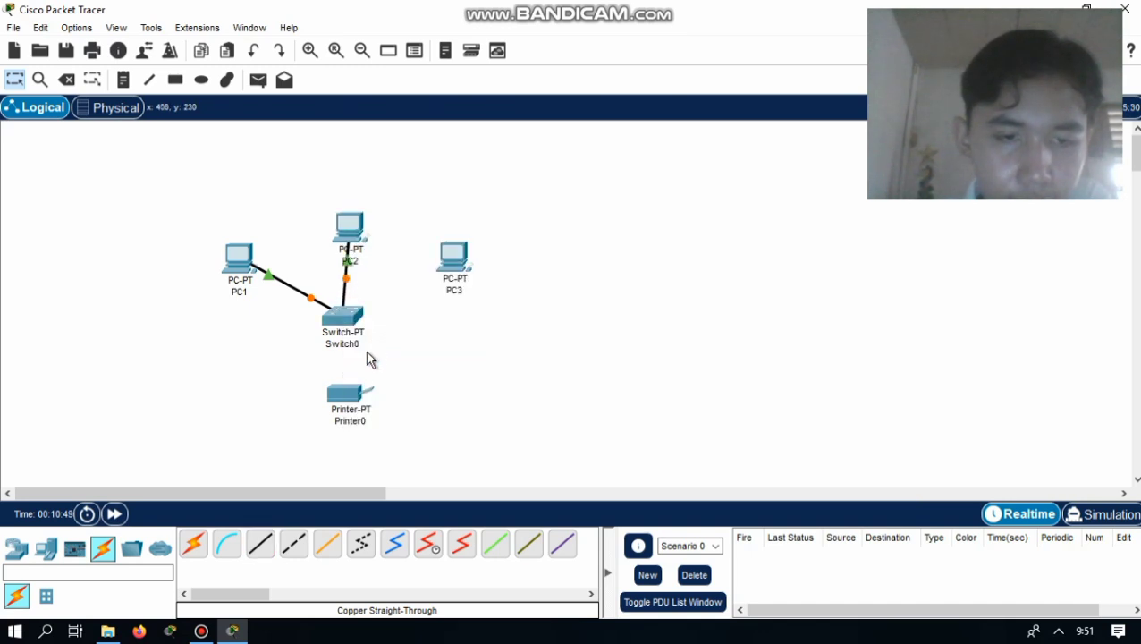
# Step: Connect PC3 to the switch with a copper straight-through cable
pyautogui.click(260, 544)
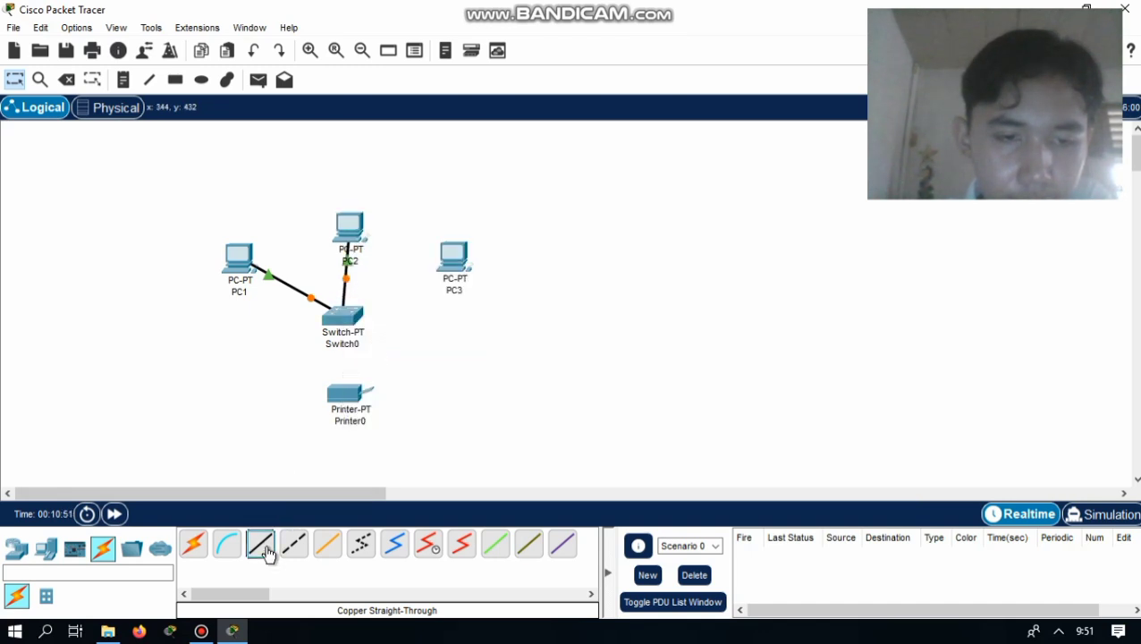
pyautogui.click(459, 264)
pyautogui.click(491, 327)
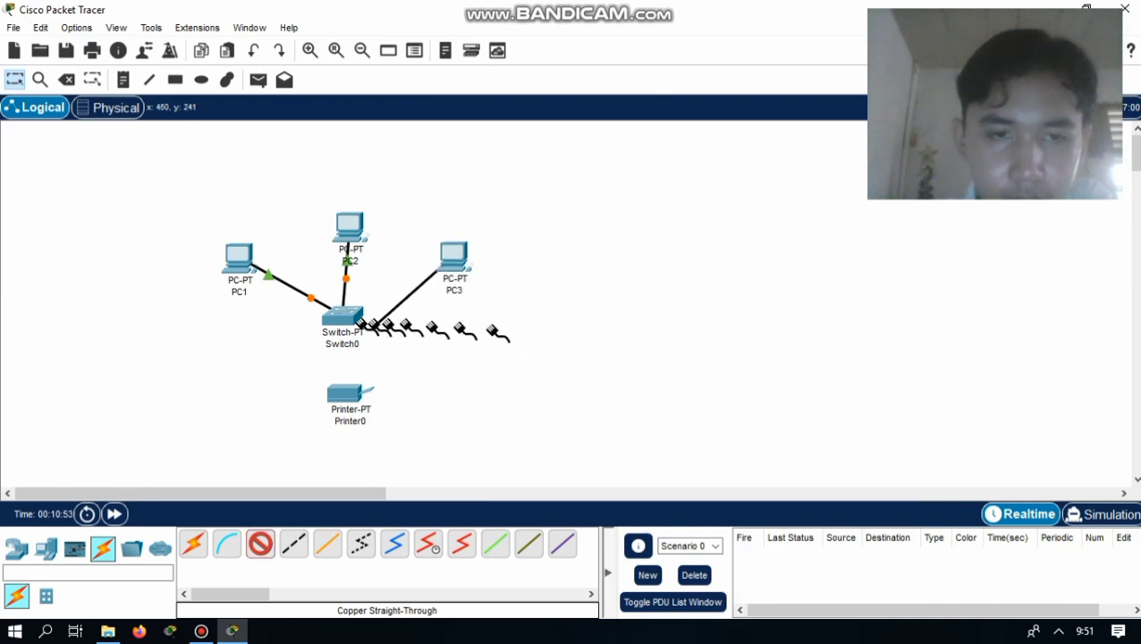
pyautogui.click(344, 315)
pyautogui.click(376, 349)
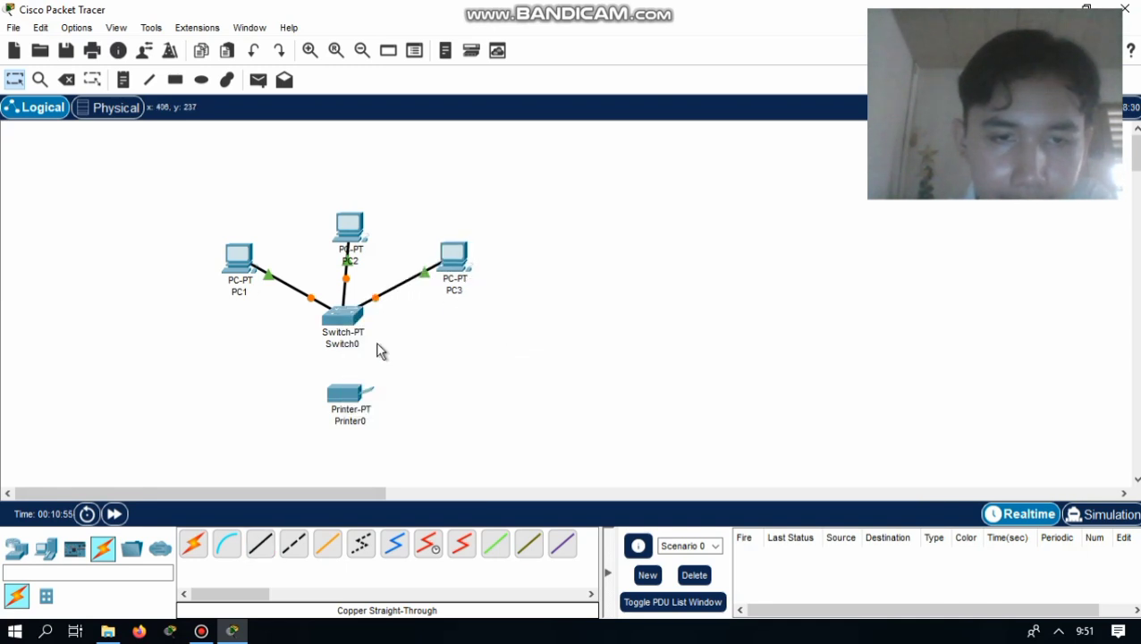
# Step: Connect the printer to the switch with a copper straight-through cable
pyautogui.click(260, 543)
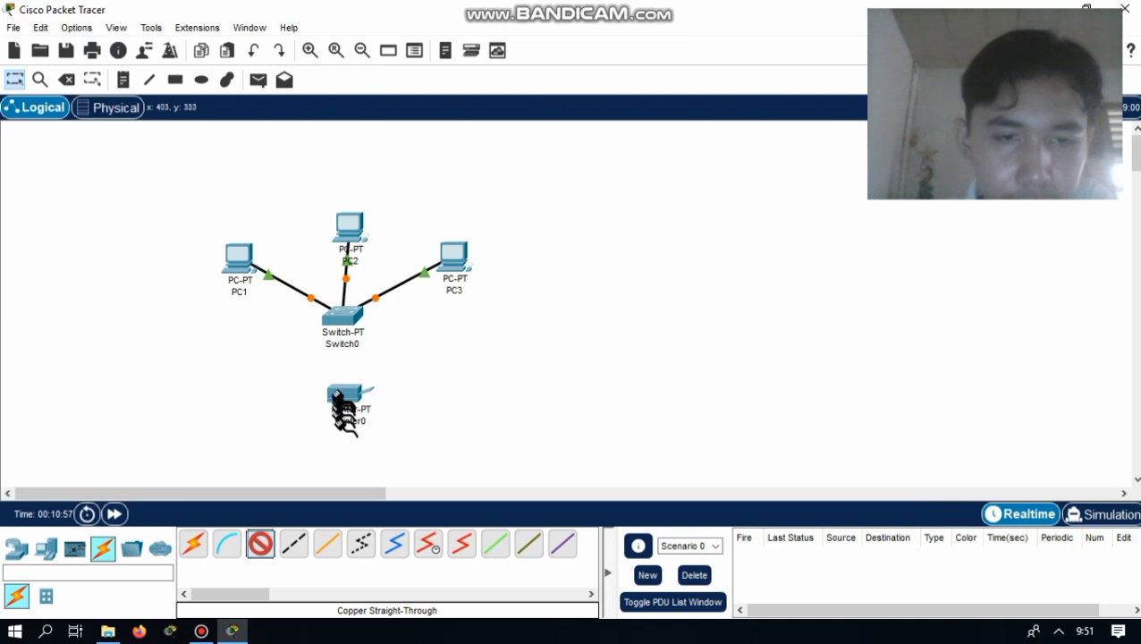
pyautogui.click(340, 395)
pyautogui.click(372, 399)
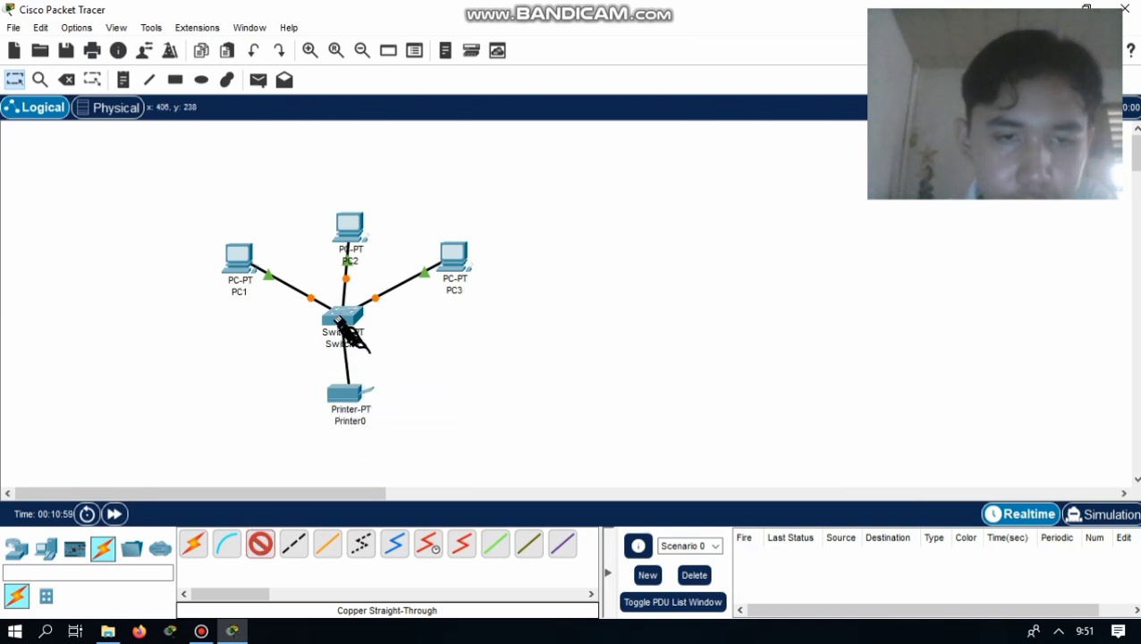
pyautogui.click(340, 315)
pyautogui.click(367, 341)
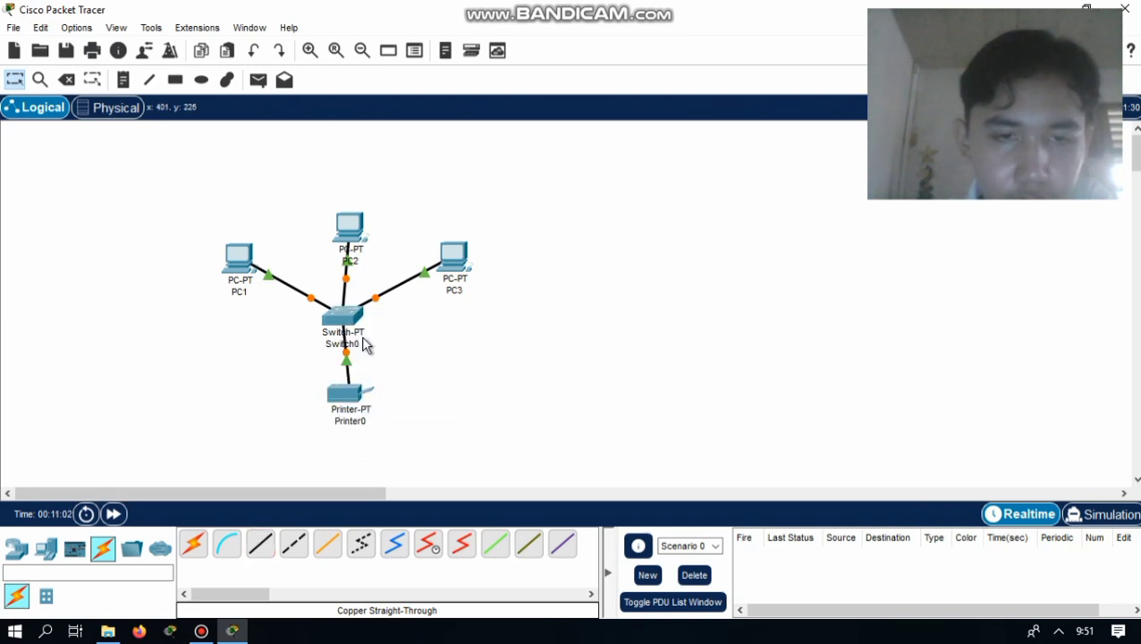
# Step: Align the printer and PC2 vertically with the switch so their cables run straight
pyautogui.moveTo(352, 396); pyautogui.dragTo(342, 413)
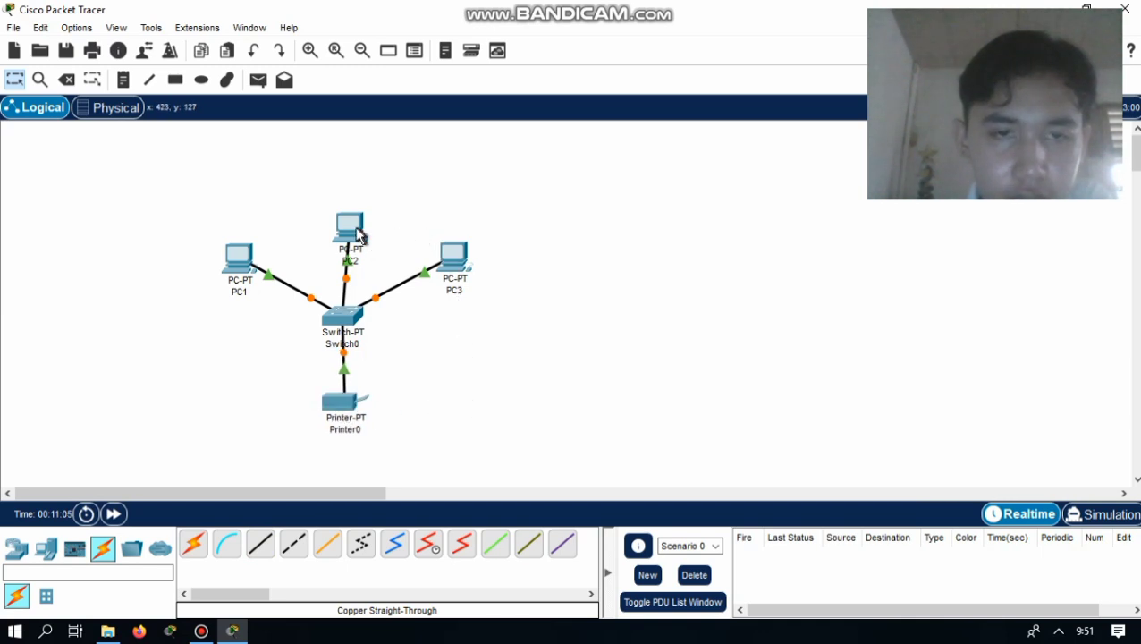
pyautogui.moveTo(356, 236); pyautogui.dragTo(356, 235)
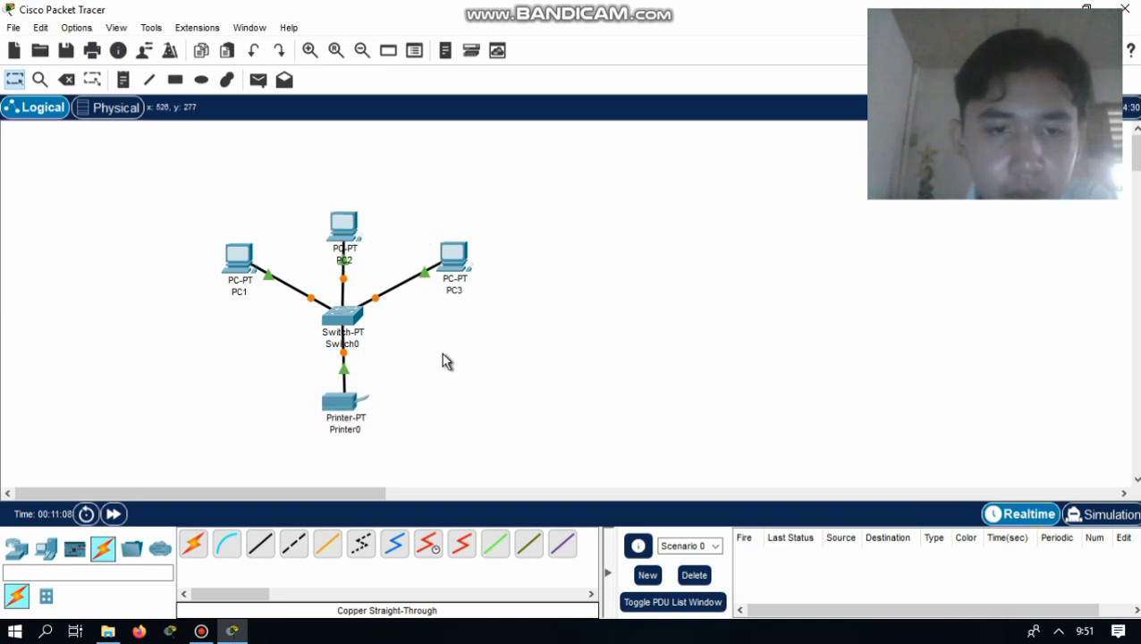
# Step: Assign the printer's FastEthernet0 interface the static IPv4 address 192.168.1.4 with subnet mask 255.255.255.0
pyautogui.click(351, 410)
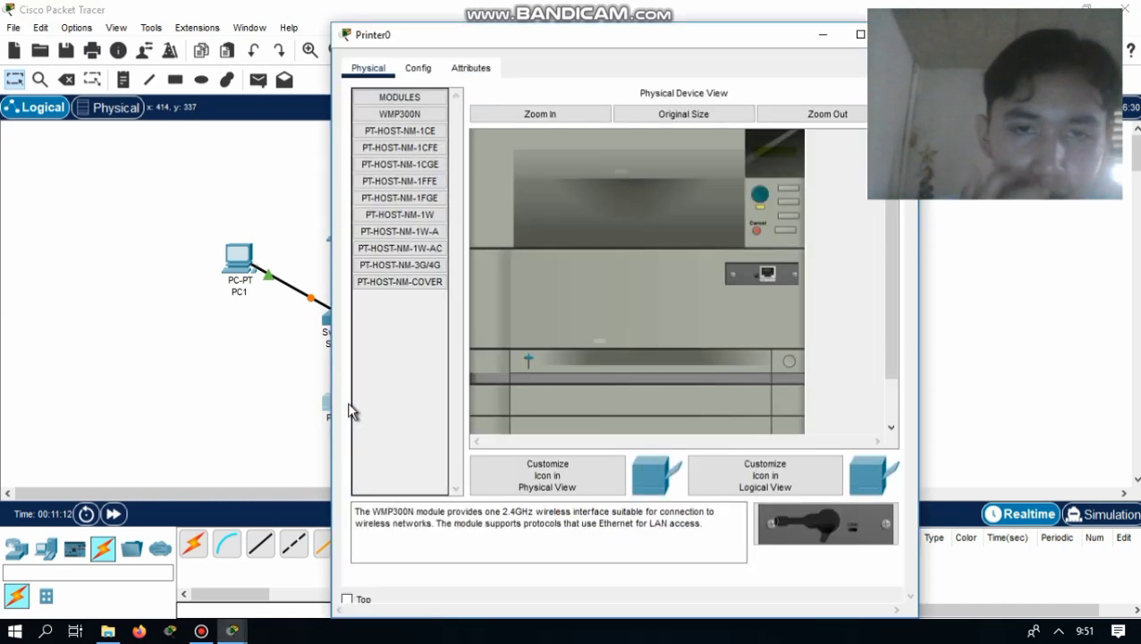
pyautogui.click(424, 73)
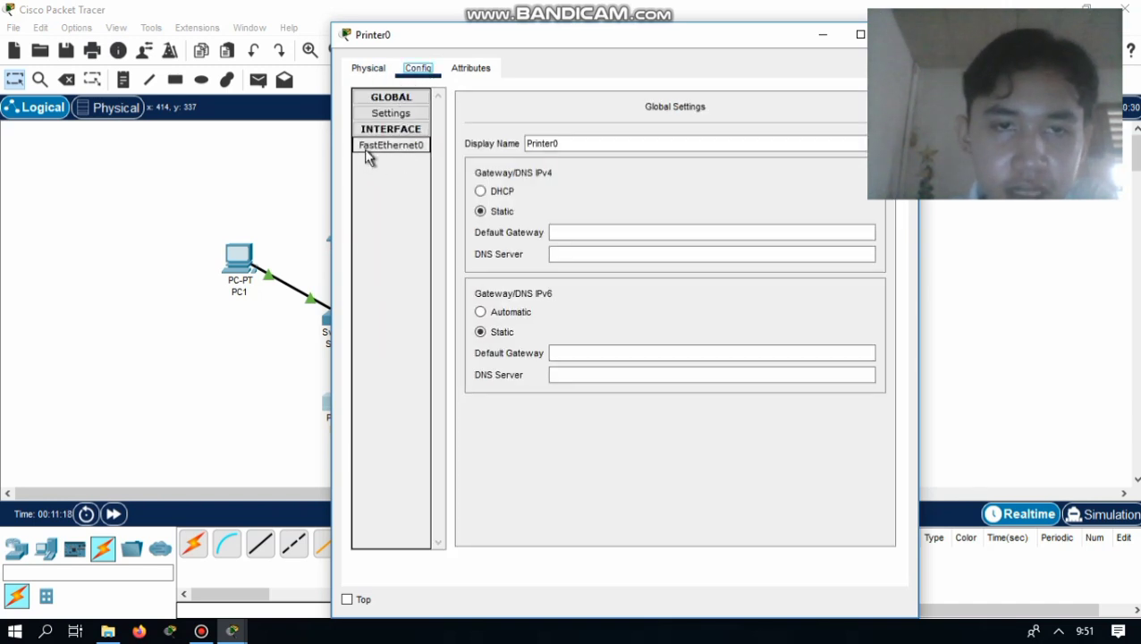
pyautogui.click(389, 148)
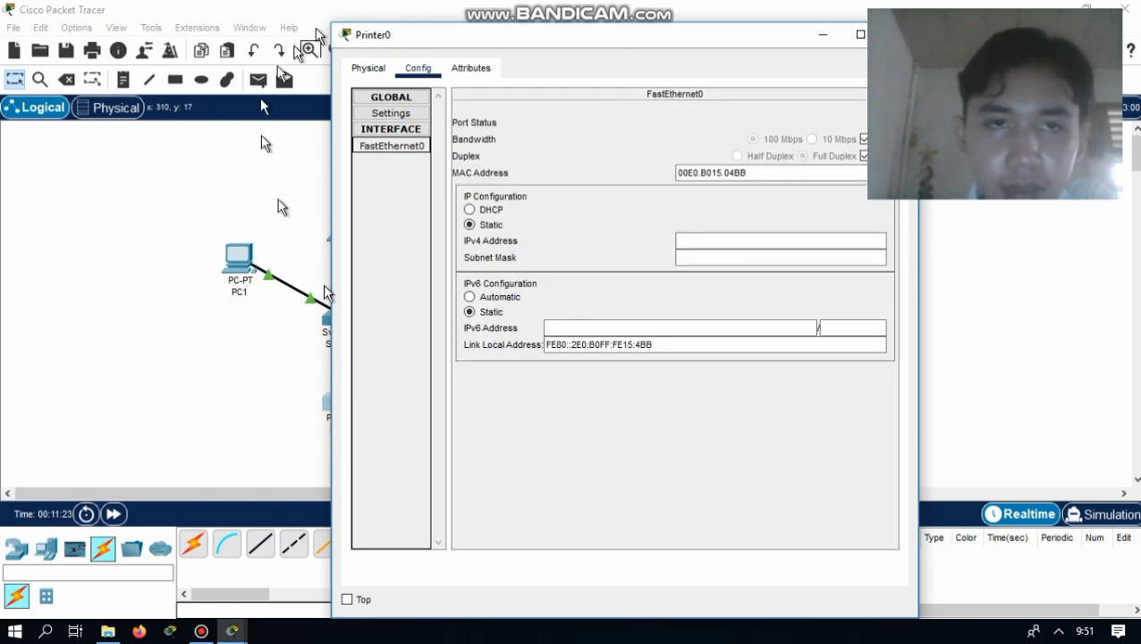
pyautogui.click(755, 240)
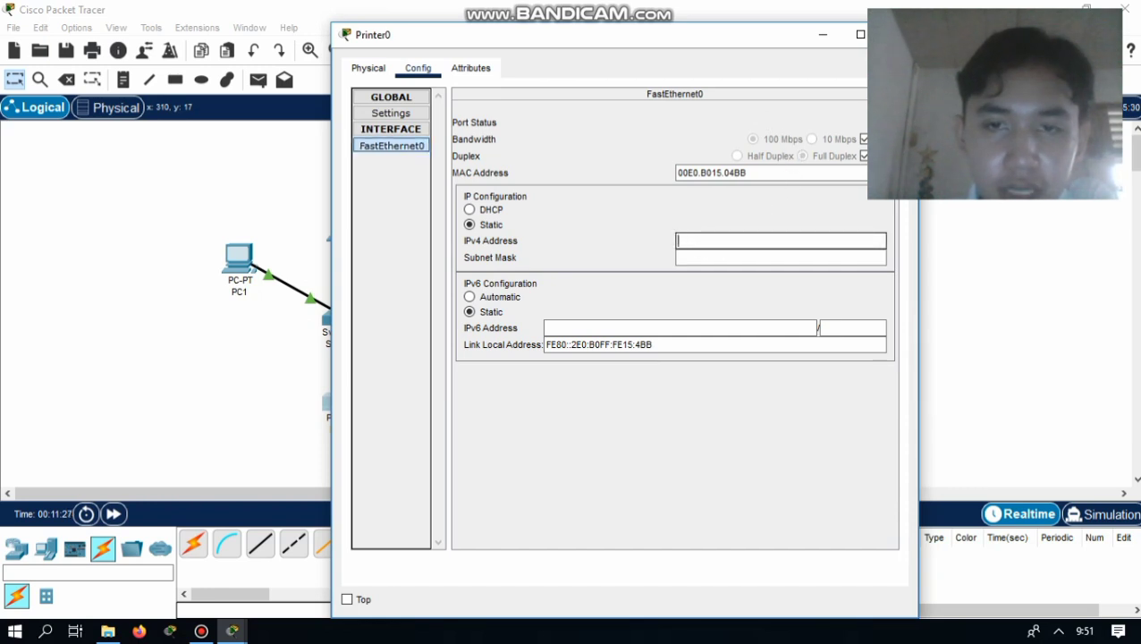
pyautogui.write('192.168.1.4')
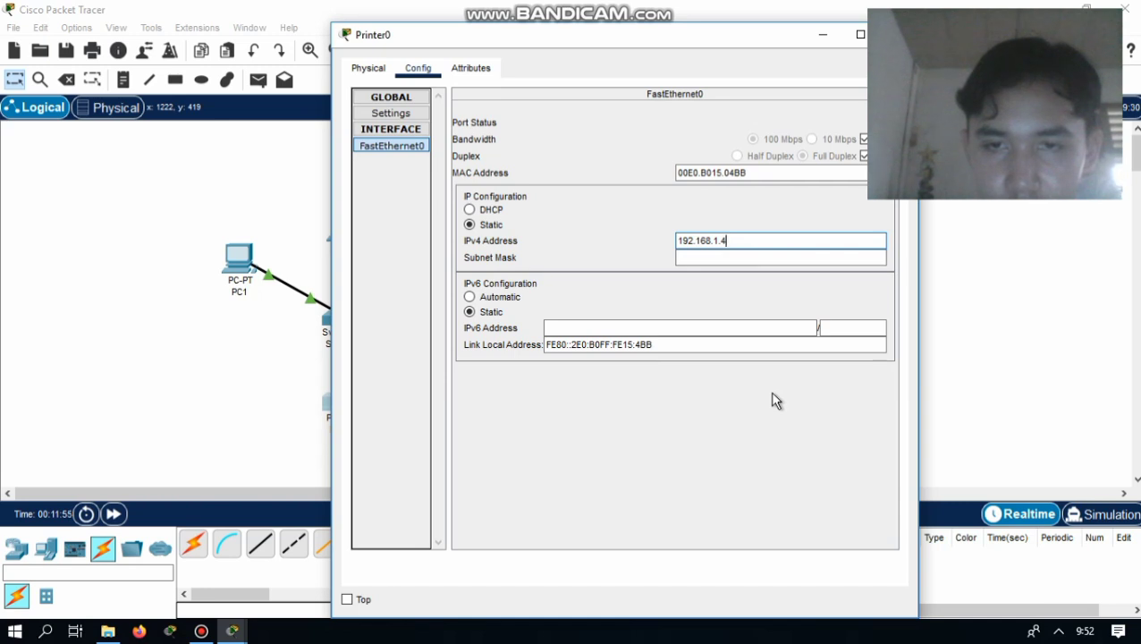
pyautogui.press('Tab')
pyautogui.press('Tab')
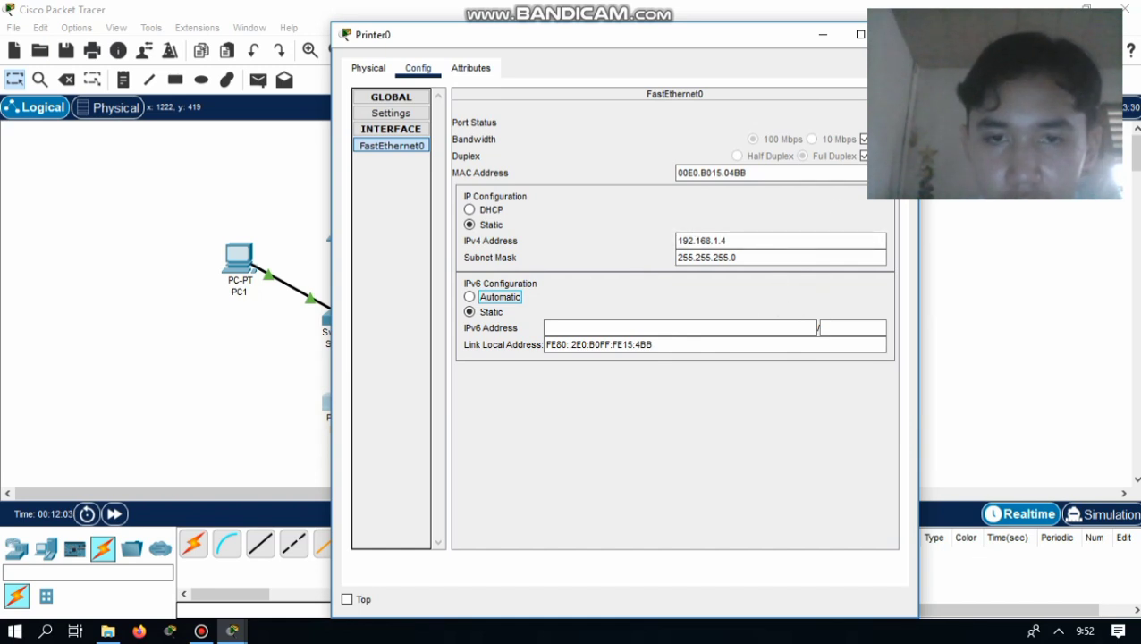
pyautogui.click(898, 35)
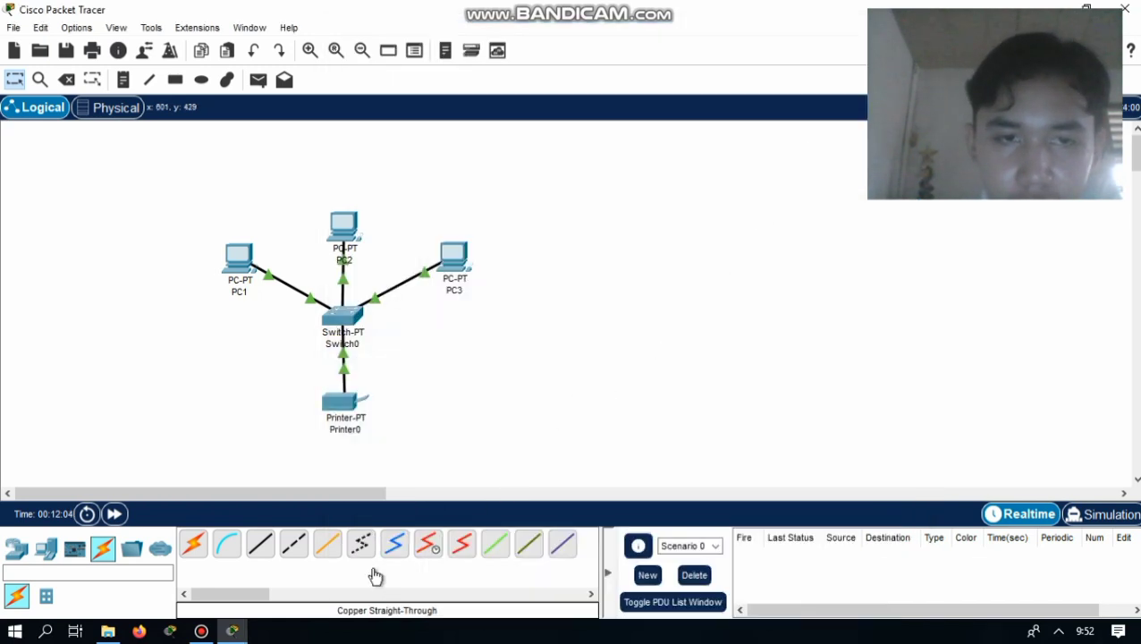
# Step: Assign PC1 the static IPv4 address 192.168.1.1 with subnet mask 255.255.255.0
pyautogui.click(236, 266)
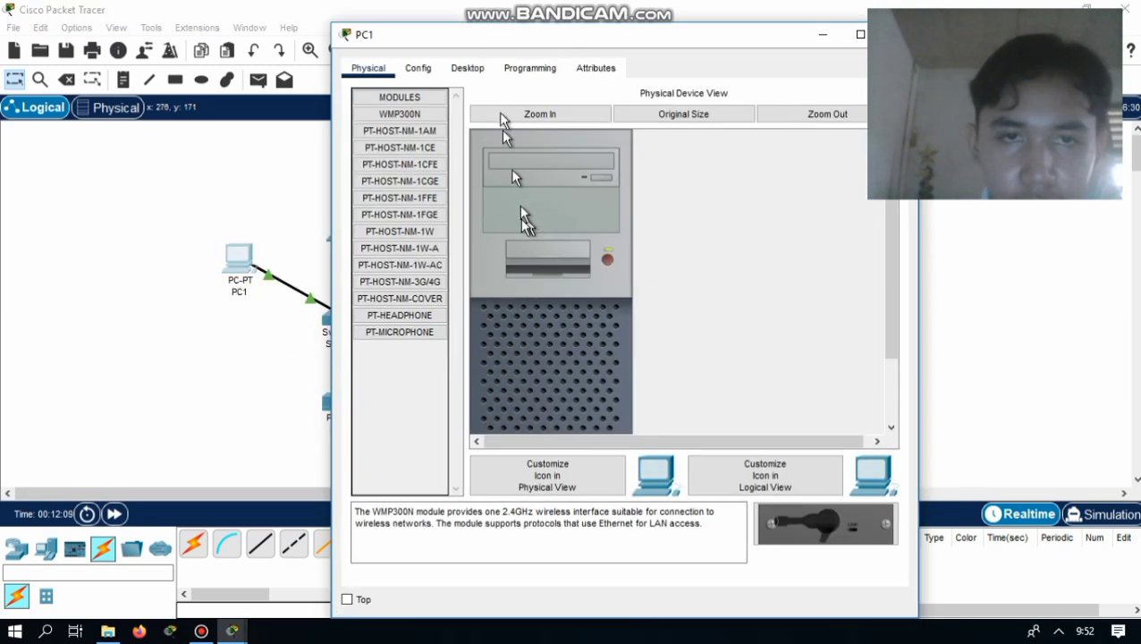
pyautogui.click(415, 69)
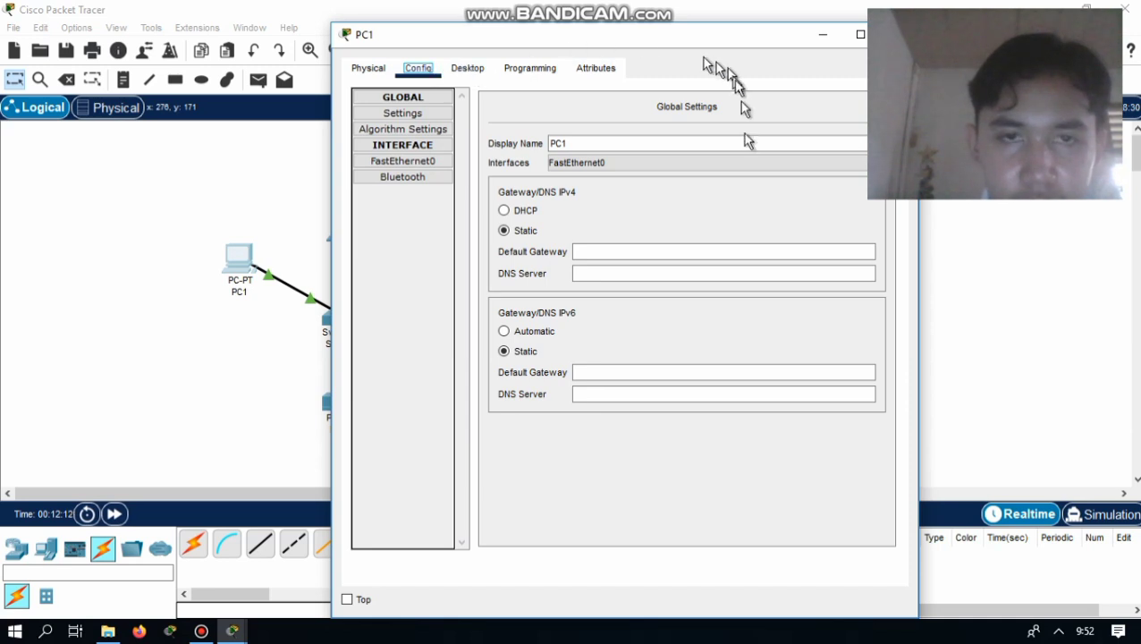
pyautogui.click(424, 165)
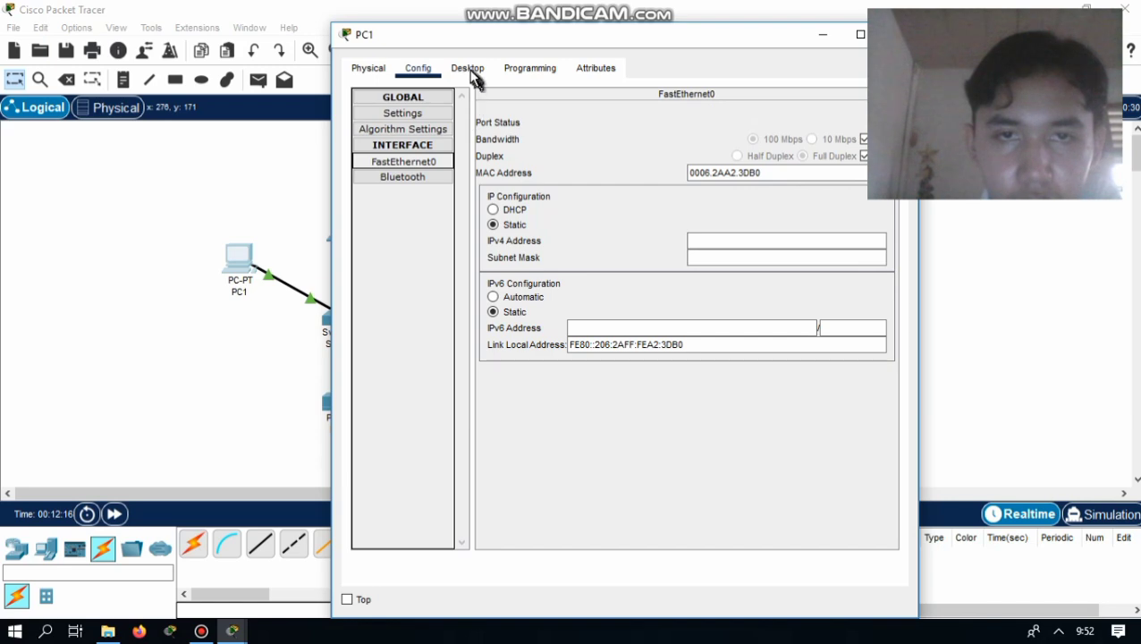
pyautogui.click(469, 71)
pyautogui.click(415, 143)
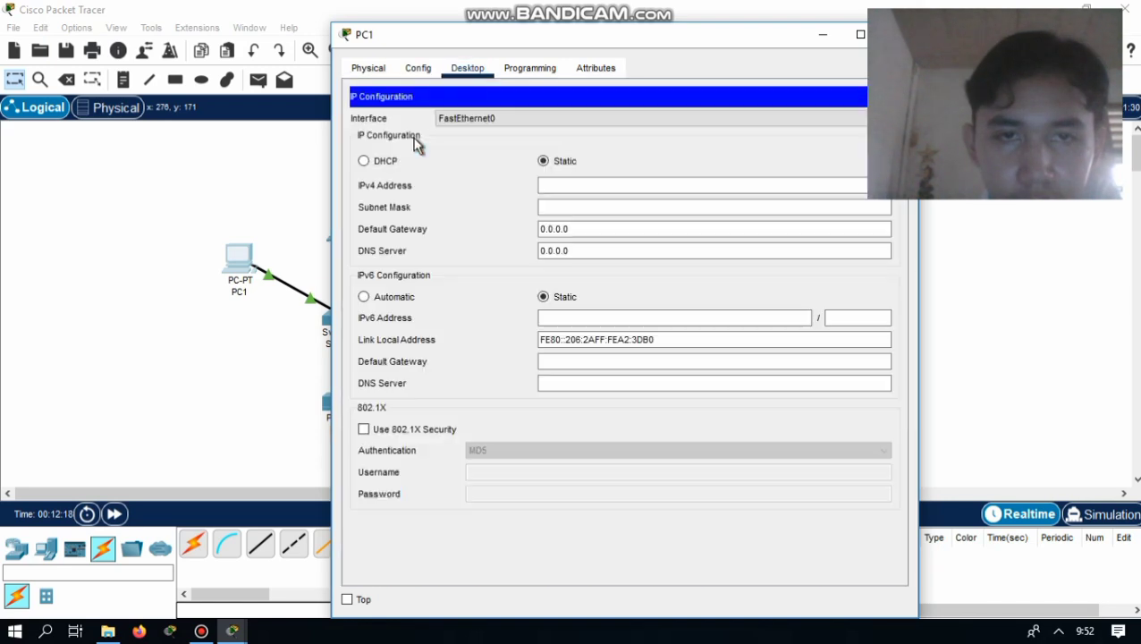
pyautogui.click(575, 207)
pyautogui.click(598, 188)
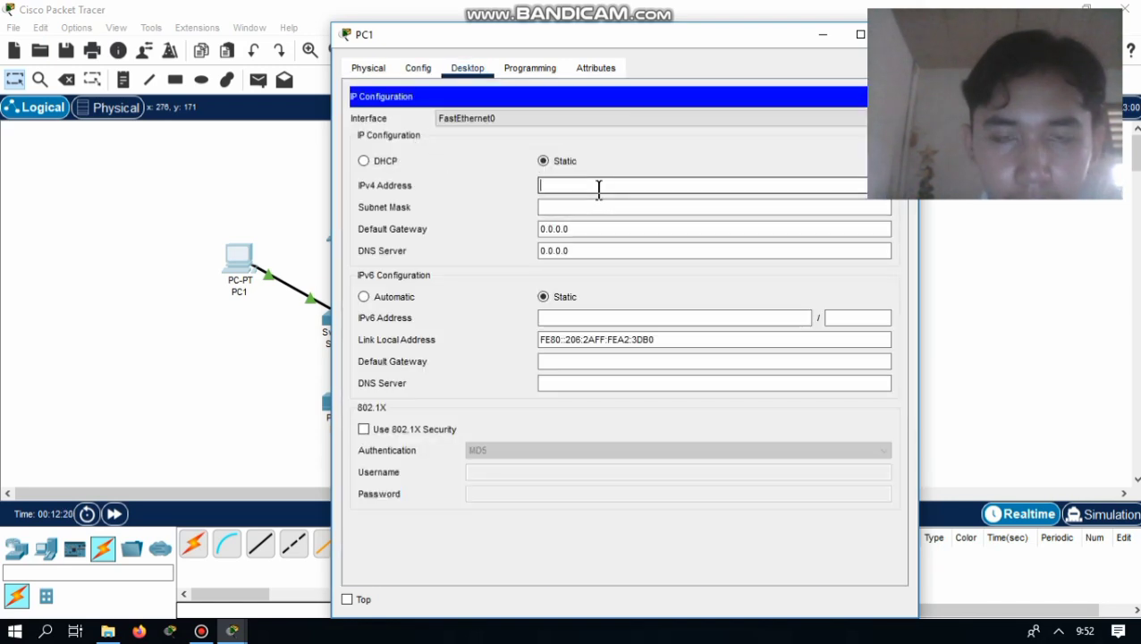
pyautogui.write('192.168')
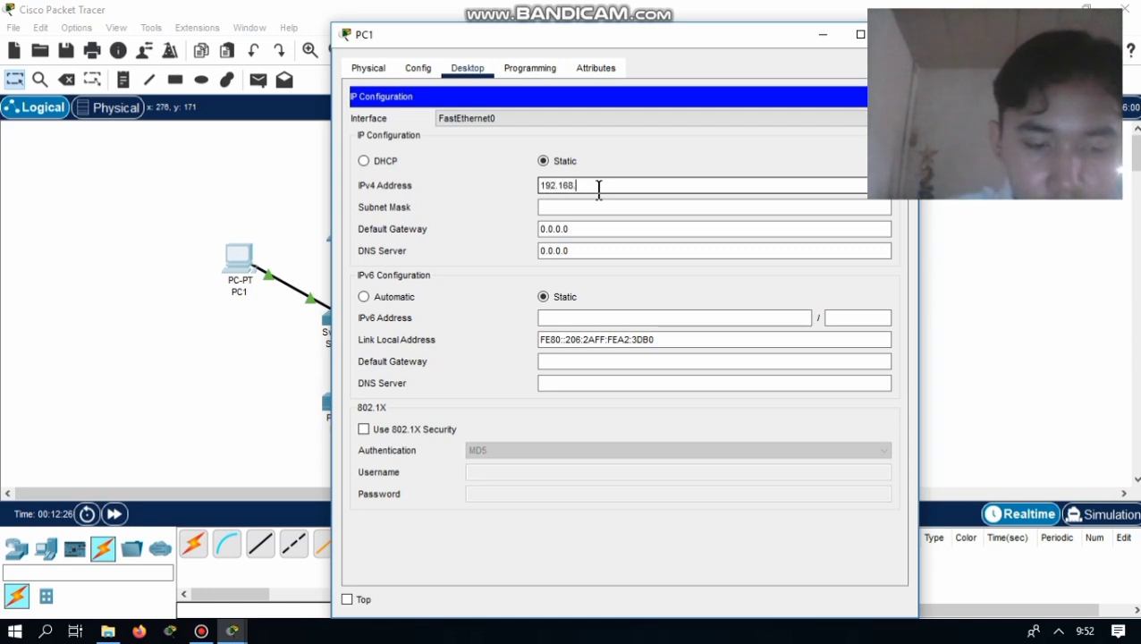
pyautogui.write('.')
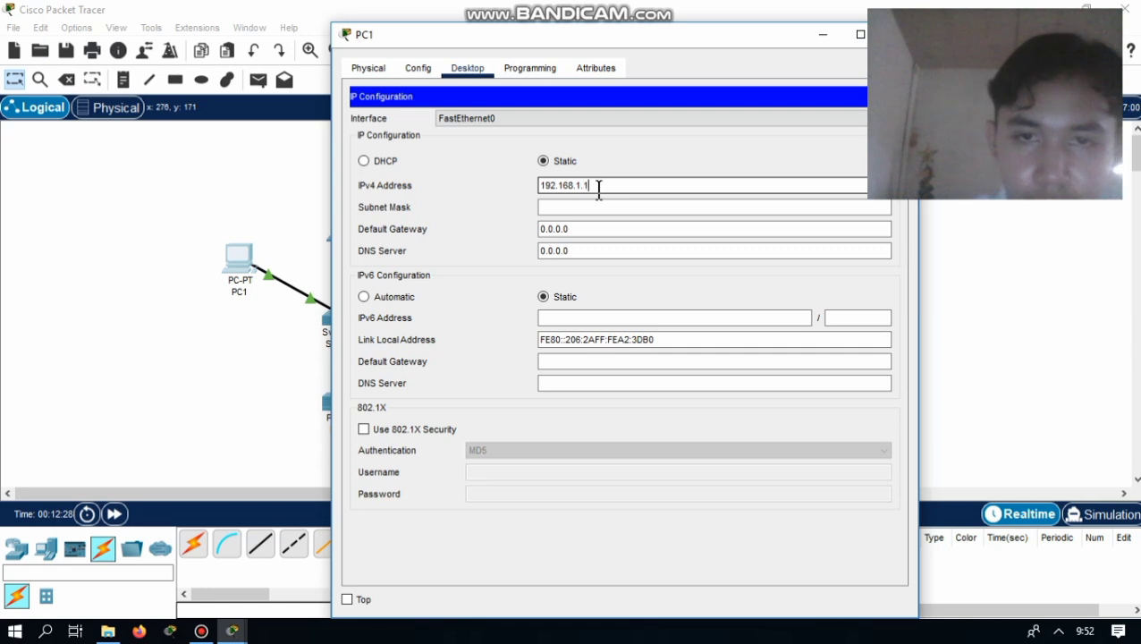
pyautogui.write('1')
pyautogui.click(643, 205)
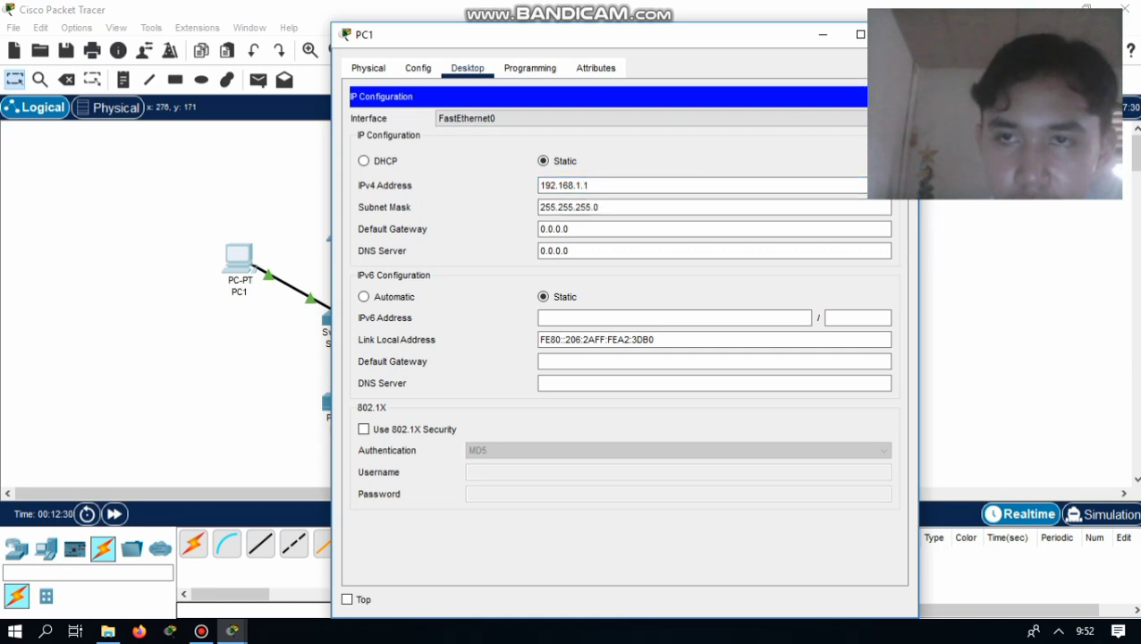
pyautogui.click(898, 34)
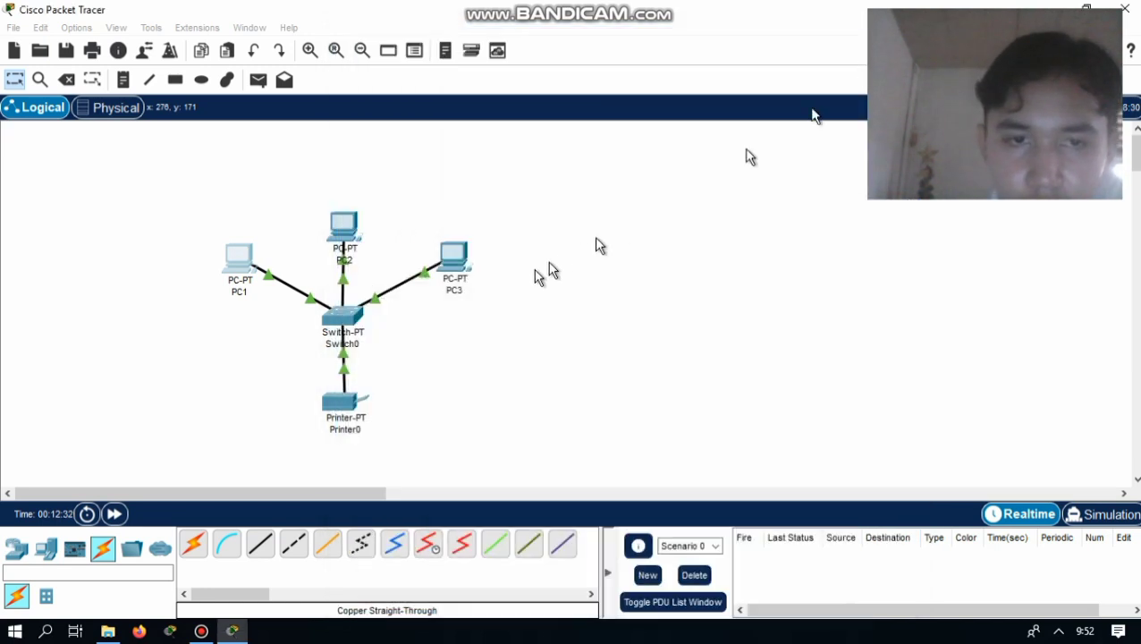
# Step: Assign PC2 the static IPv4 address 192.168.1.2 with subnet mask 255.255.255.0
pyautogui.click(344, 227)
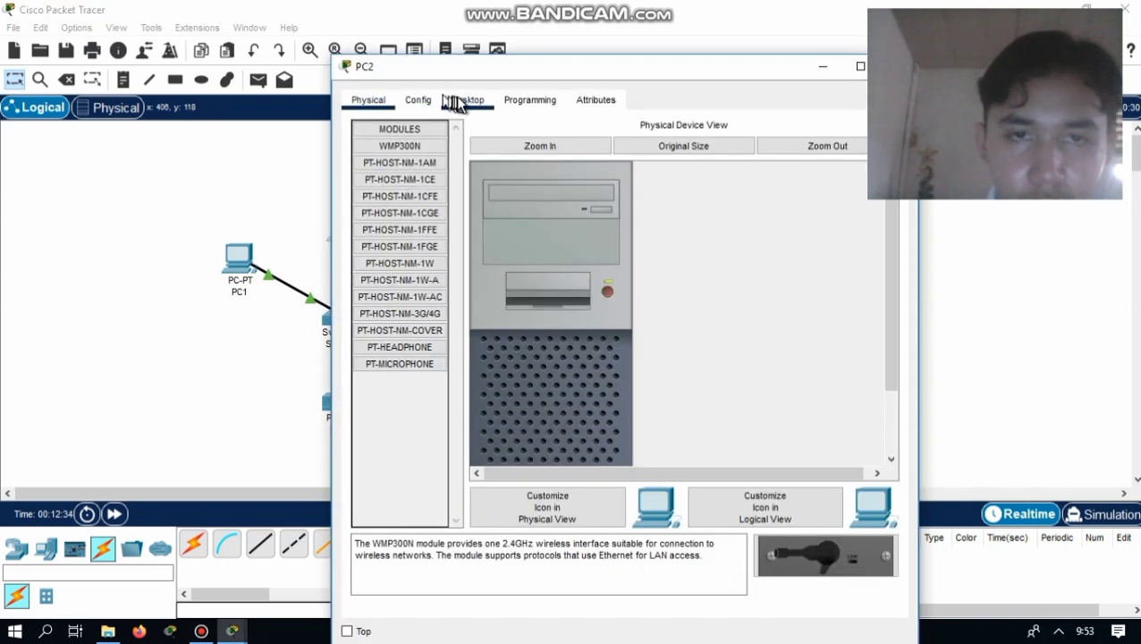
pyautogui.click(461, 101)
pyautogui.click(428, 161)
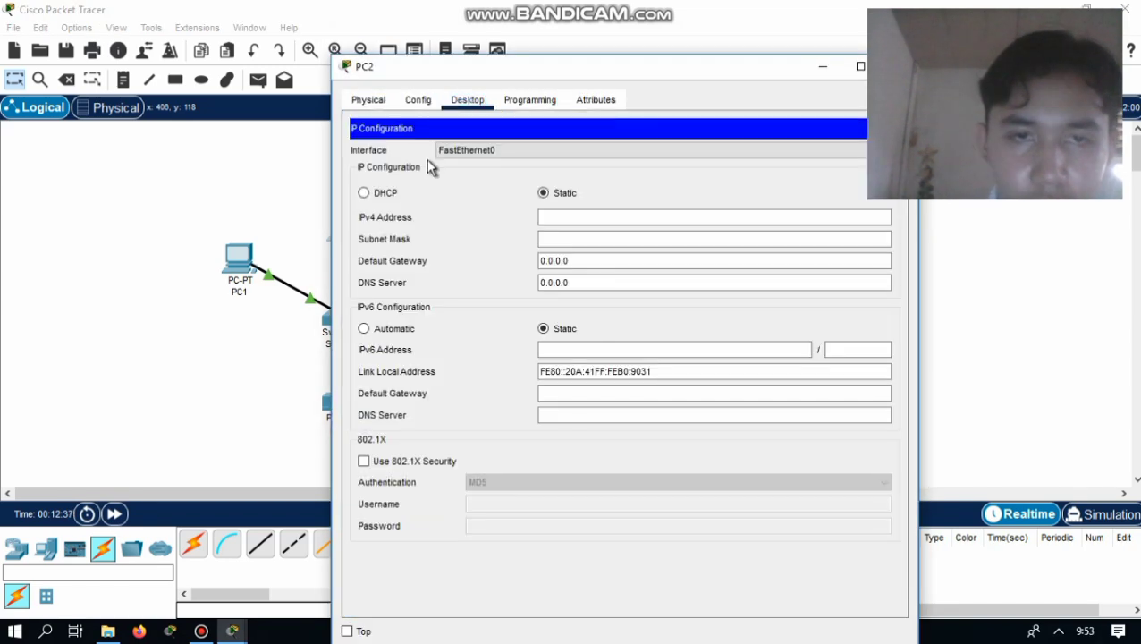
pyautogui.click(565, 217)
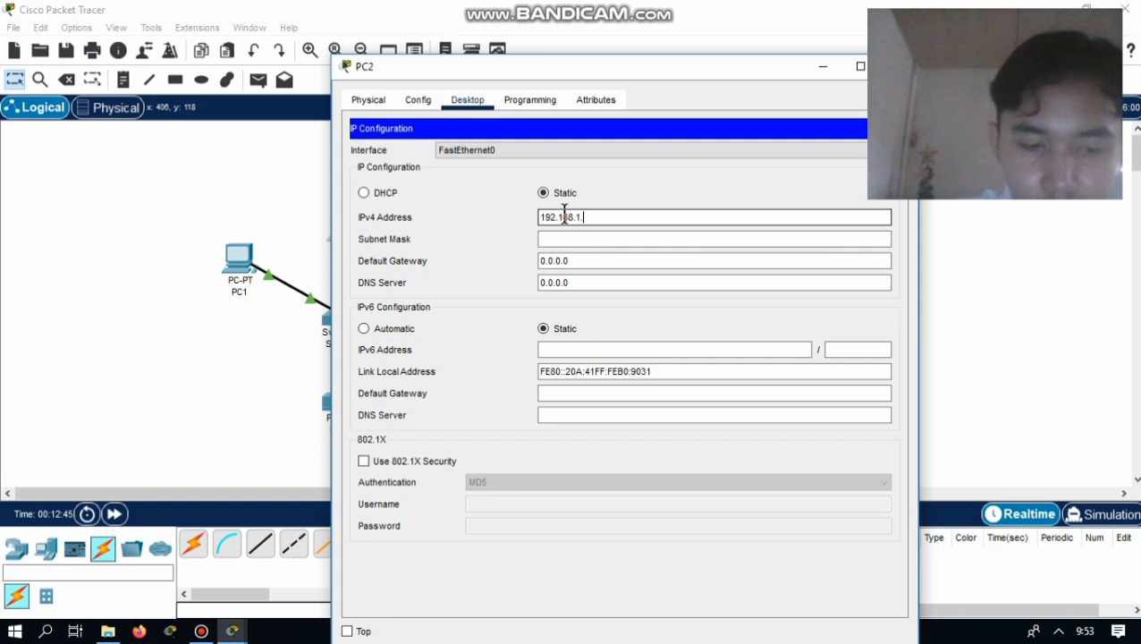
pyautogui.write('192.168.1.2')
pyautogui.press('Tab')
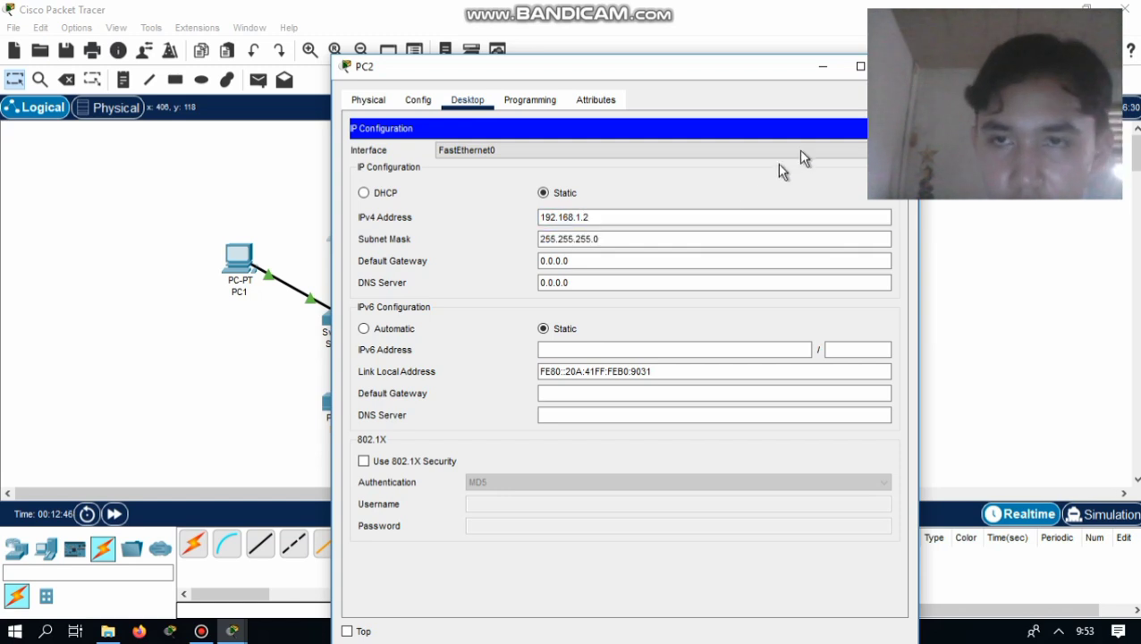
pyautogui.click(898, 67)
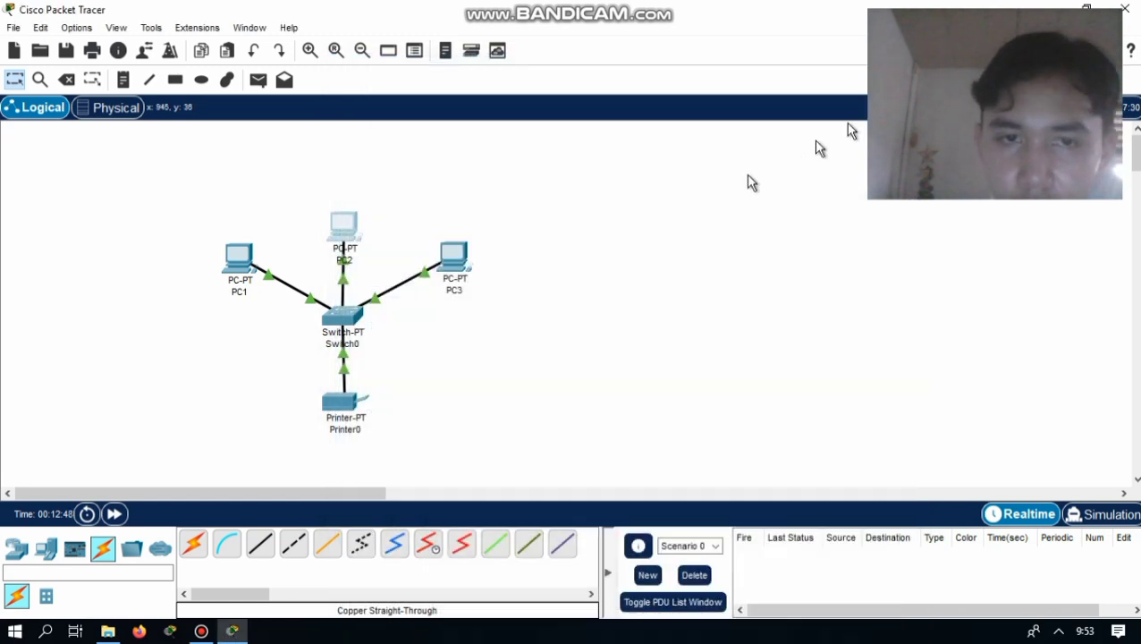
# Step: Assign PC3 the static IPv4 address 192.168.1.3 with subnet mask 255.255.255.0
pyautogui.click(459, 273)
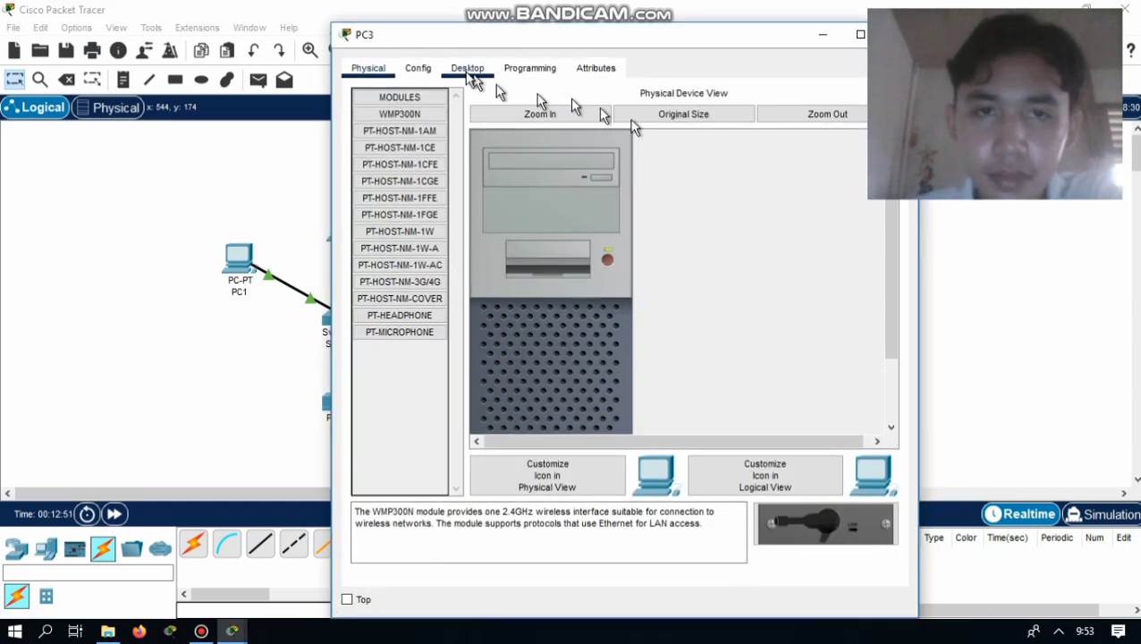
pyautogui.click(467, 69)
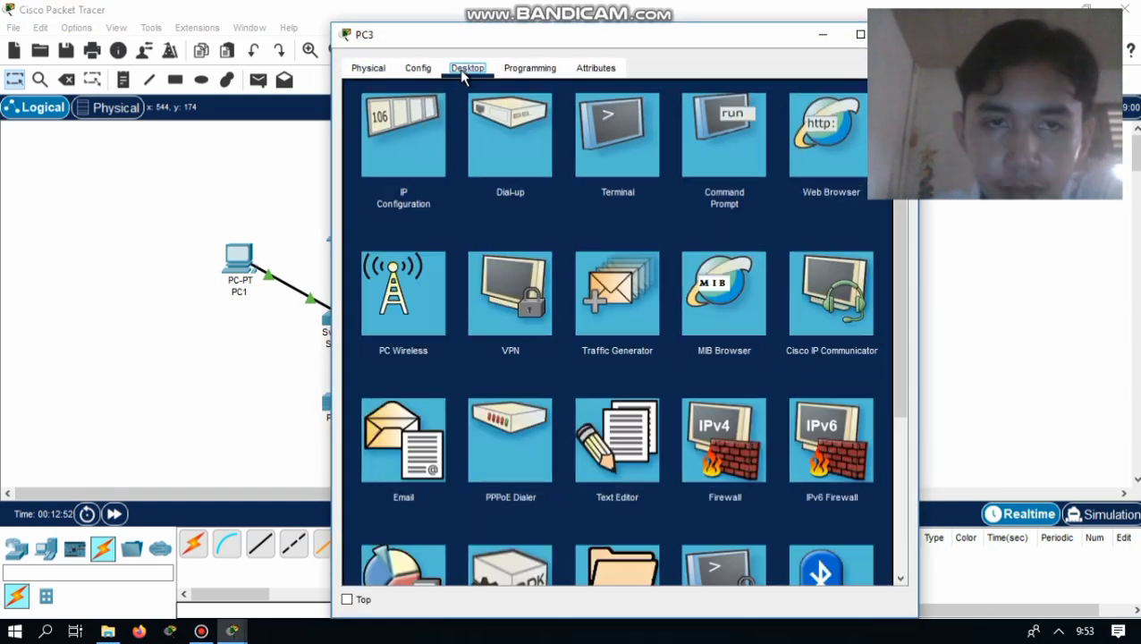
pyautogui.click(416, 119)
pyautogui.click(544, 184)
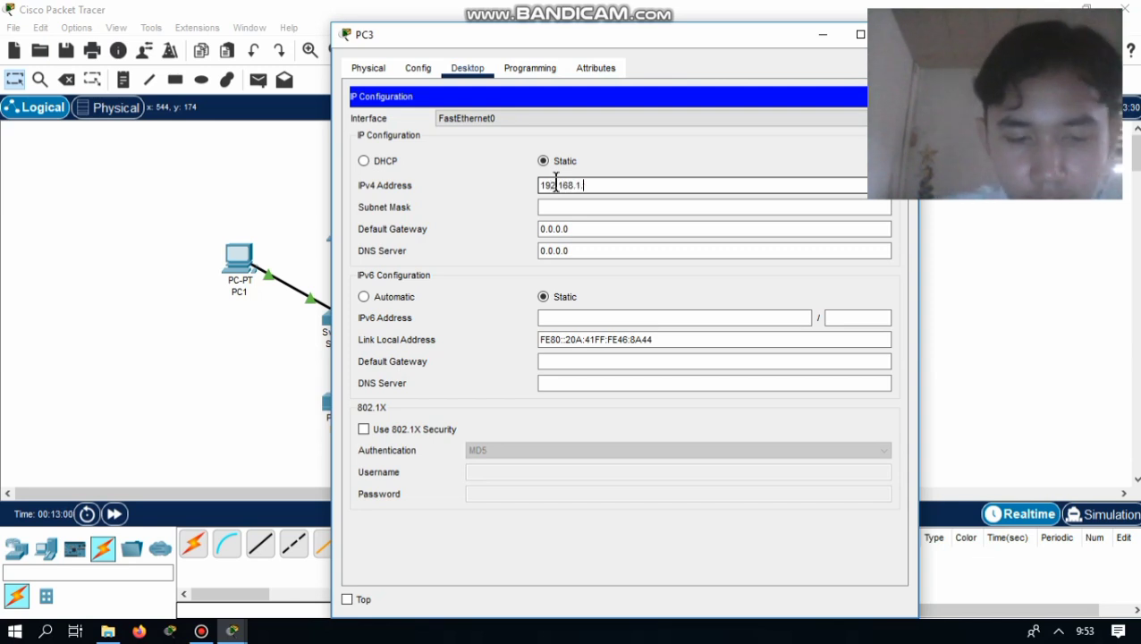
pyautogui.click(728, 158)
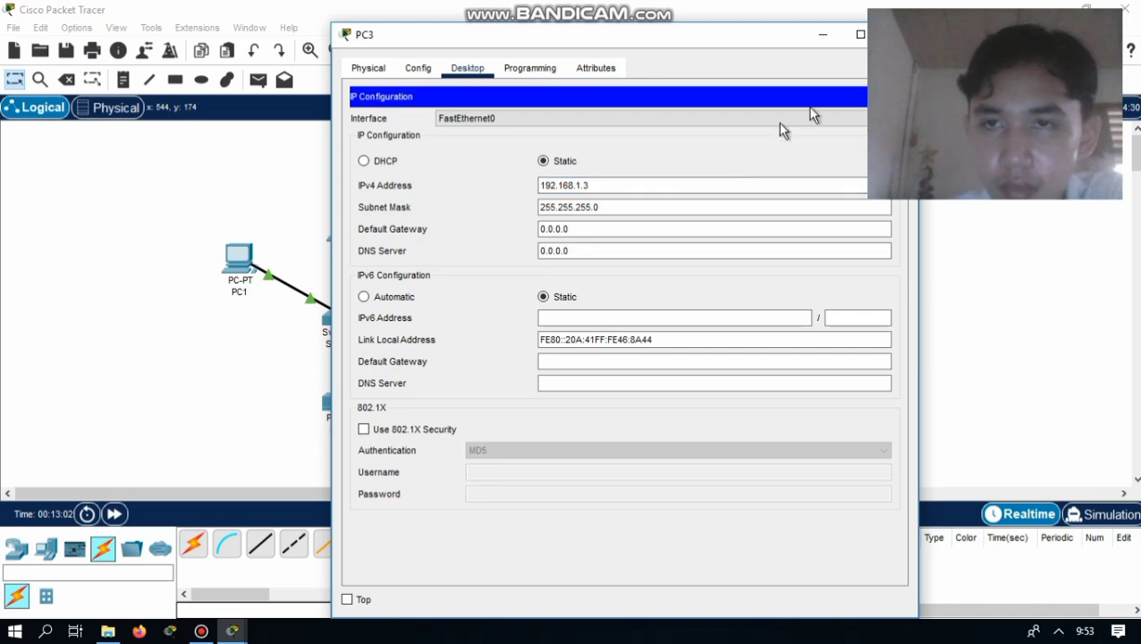
pyautogui.click(898, 35)
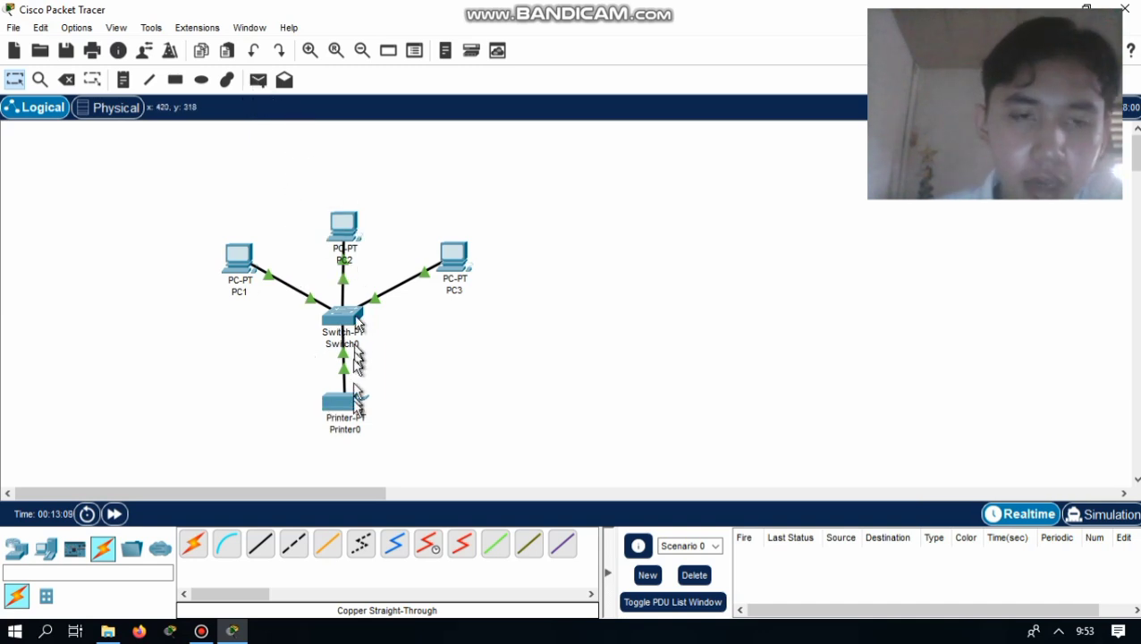
# Step: Send a simple PDU from the printer to PC1 to test connectivity
pyautogui.click(256, 90)
pyautogui.click(346, 400)
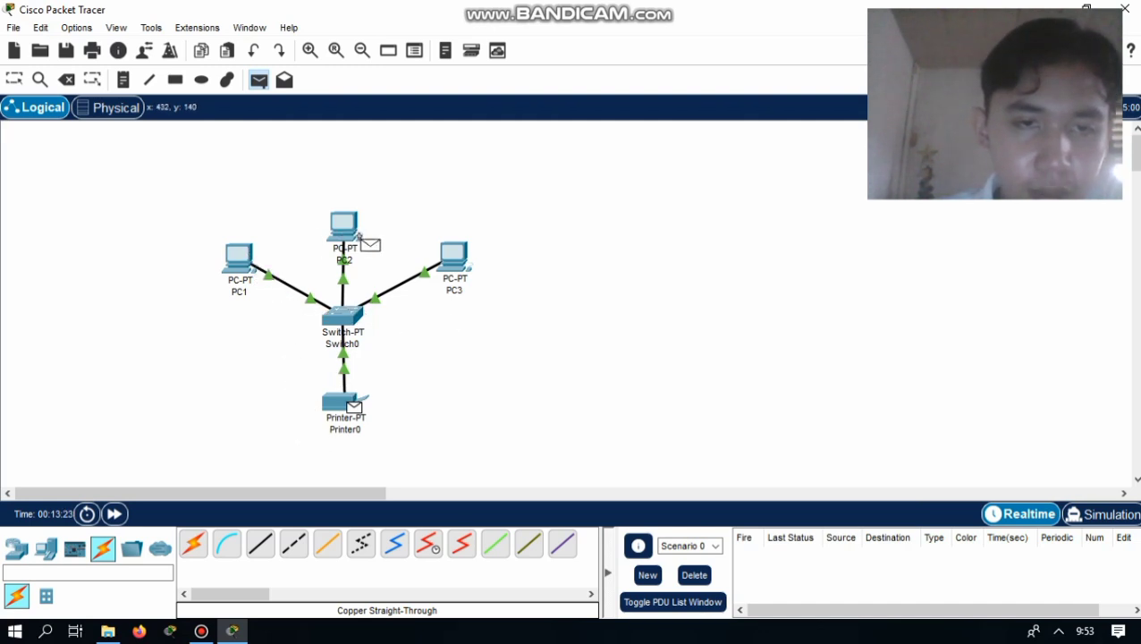
pyautogui.click(240, 261)
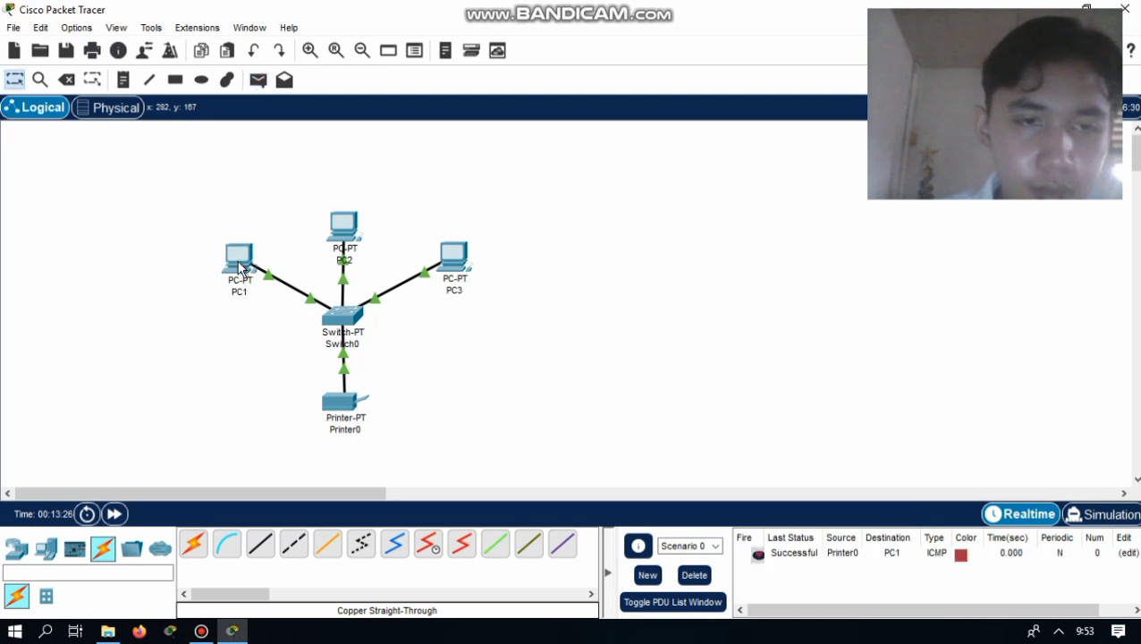
# Step: Play the printer-to-PC1 message in simulation mode, then return to realtime mode
pyautogui.click(1096, 521)
pyautogui.click(1031, 328)
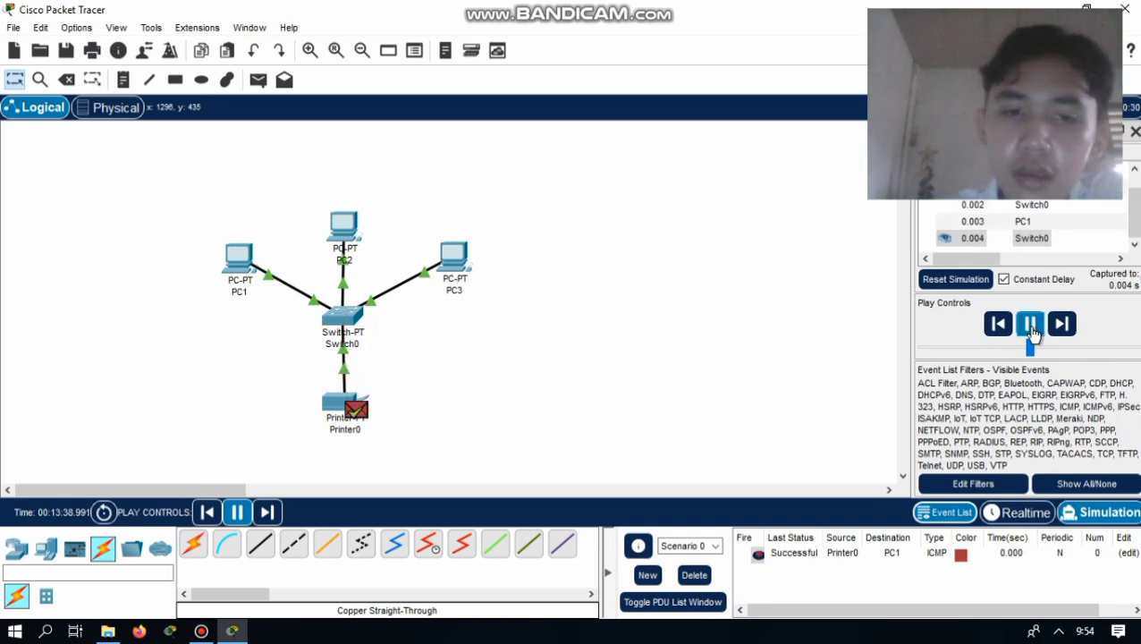
pyautogui.click(1026, 513)
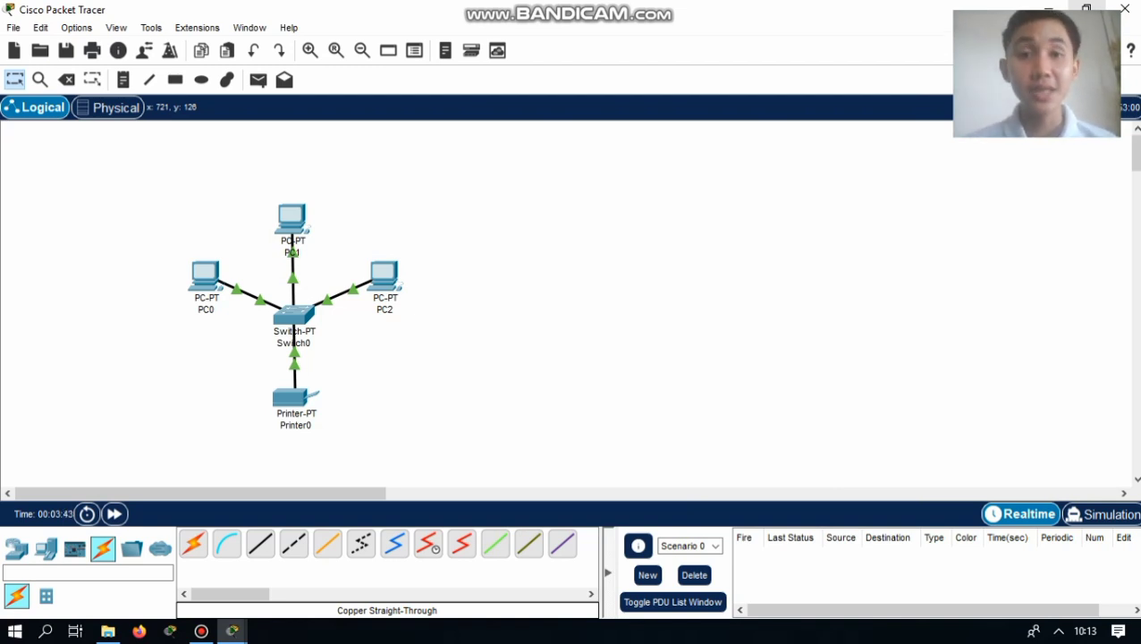
# Step: Assign PC0 the static IPv4 address 192.168.1.1 on its FastEthernet0 interface
pyautogui.click(208, 272)
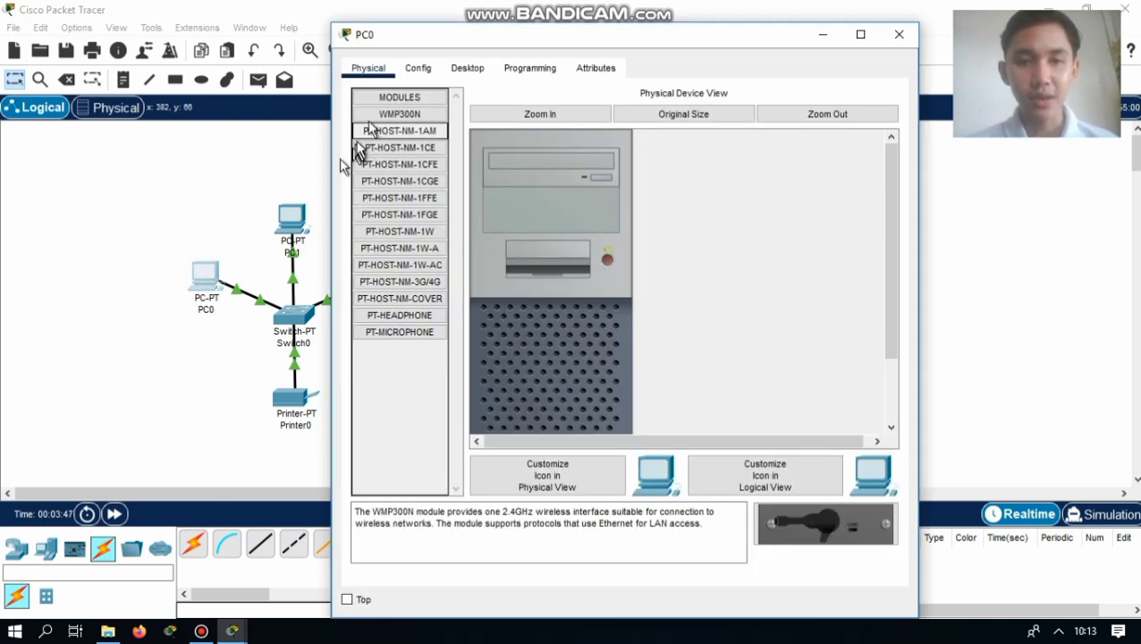
pyautogui.click(427, 75)
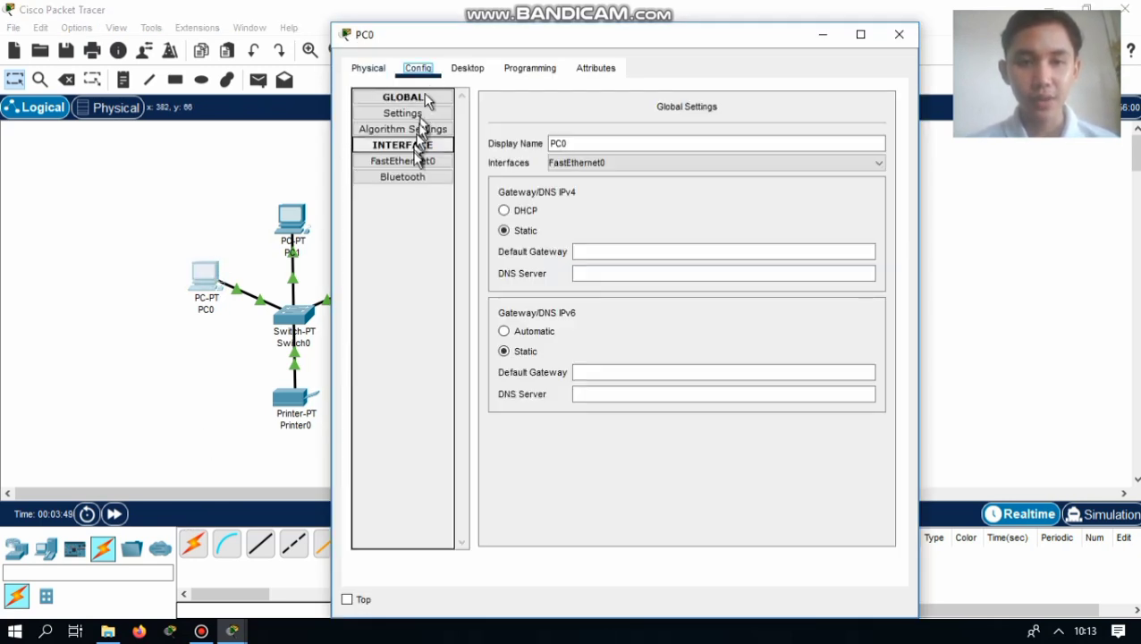
pyautogui.click(413, 162)
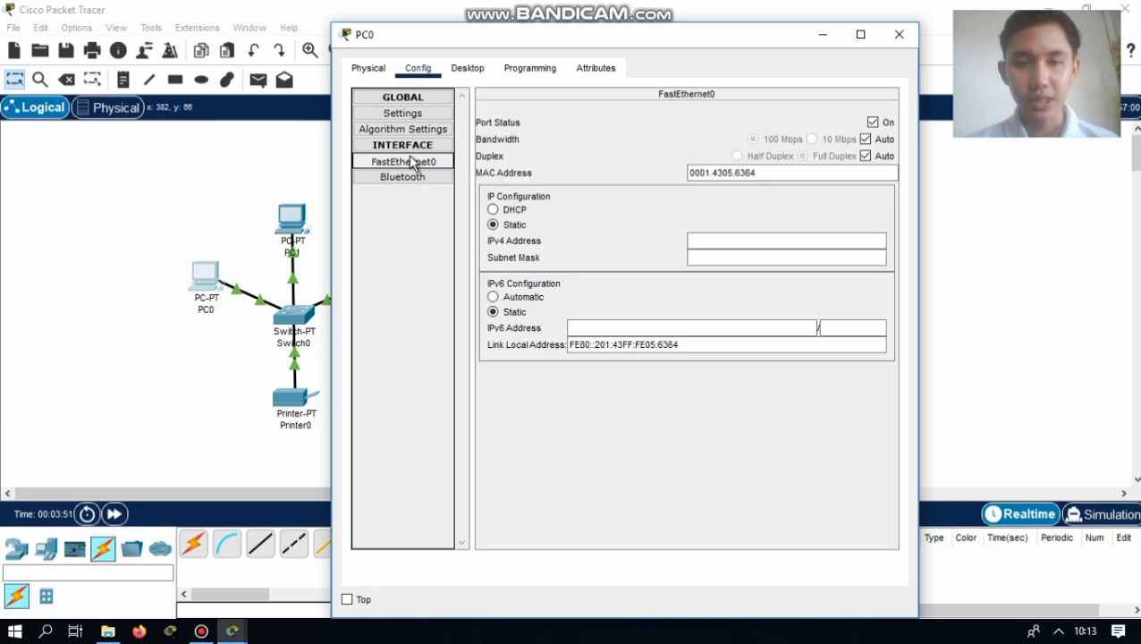
pyautogui.click(729, 240)
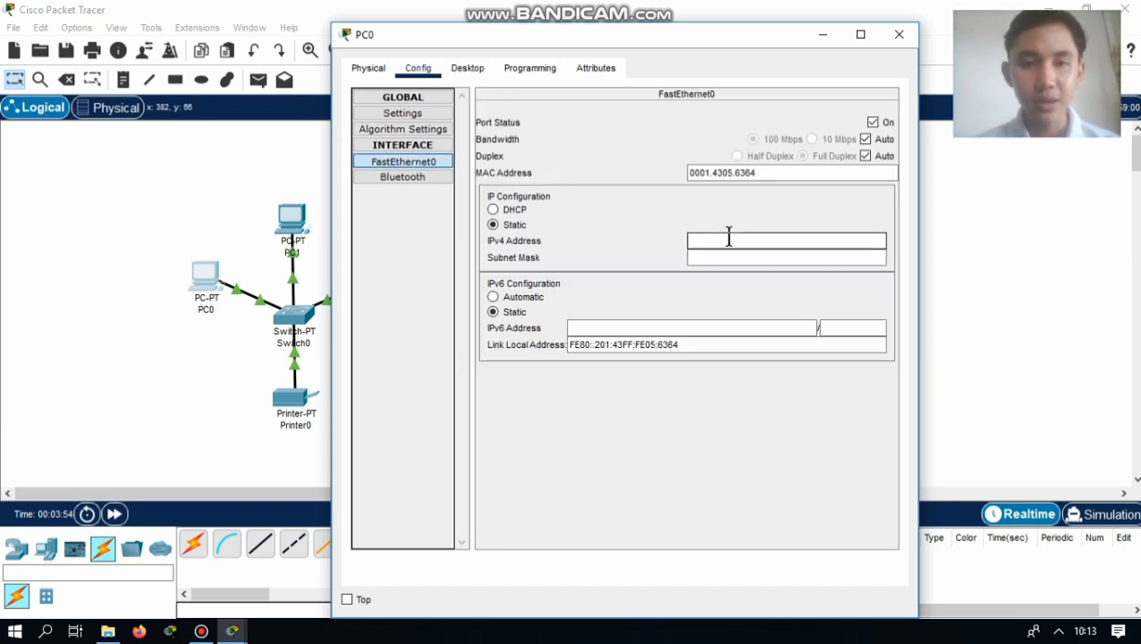
pyautogui.write('192.168.')
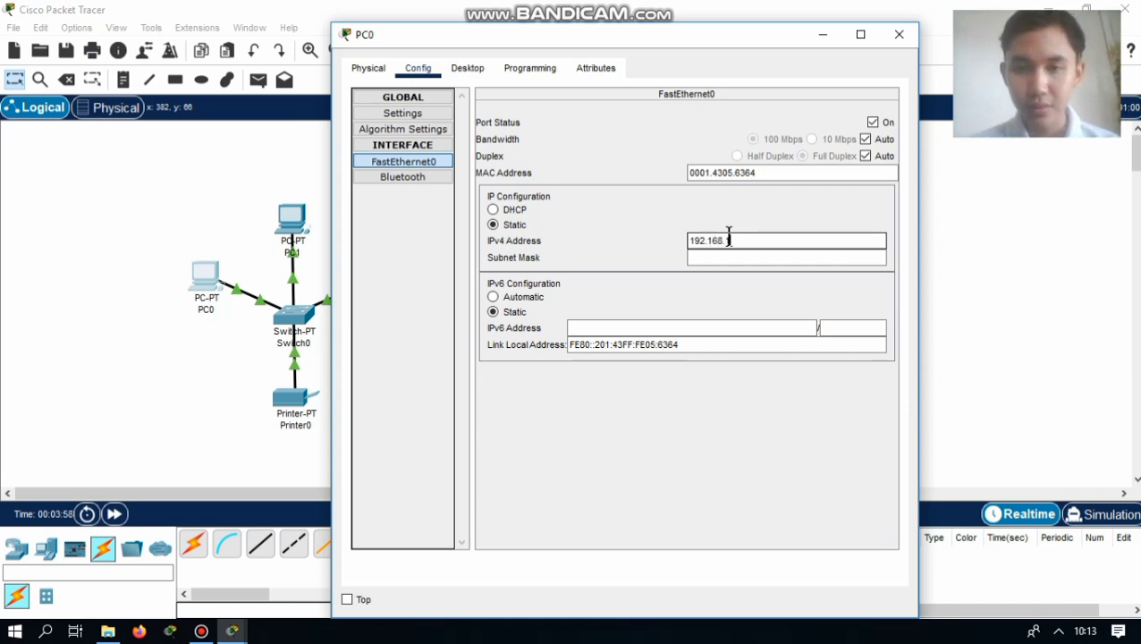
pyautogui.write('1.1')
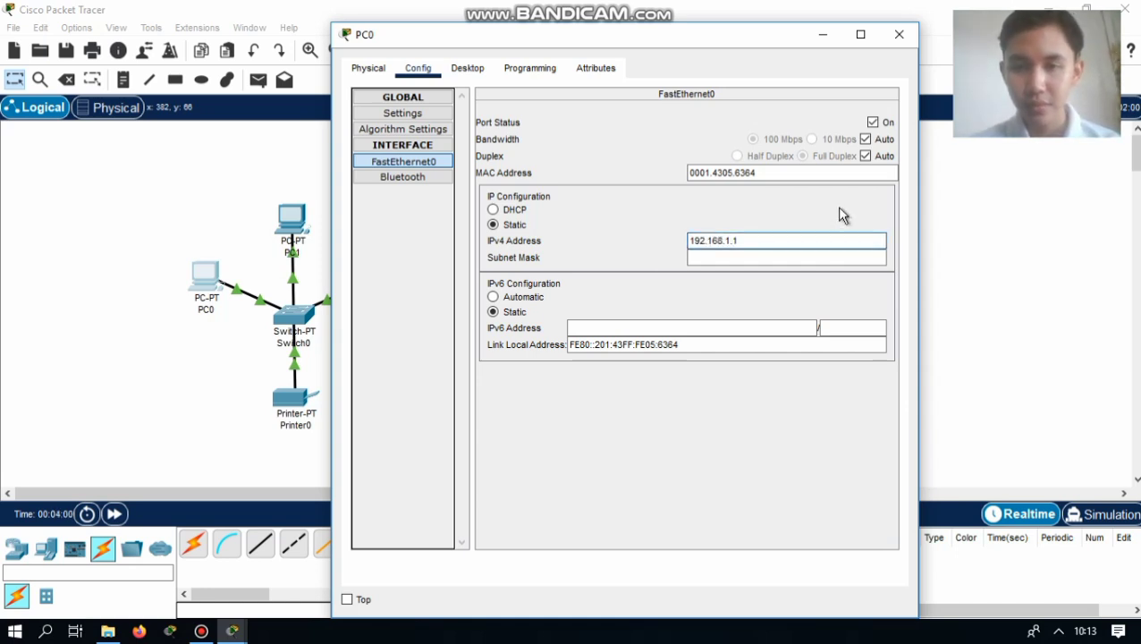
pyautogui.press('Tab')
pyautogui.click(901, 34)
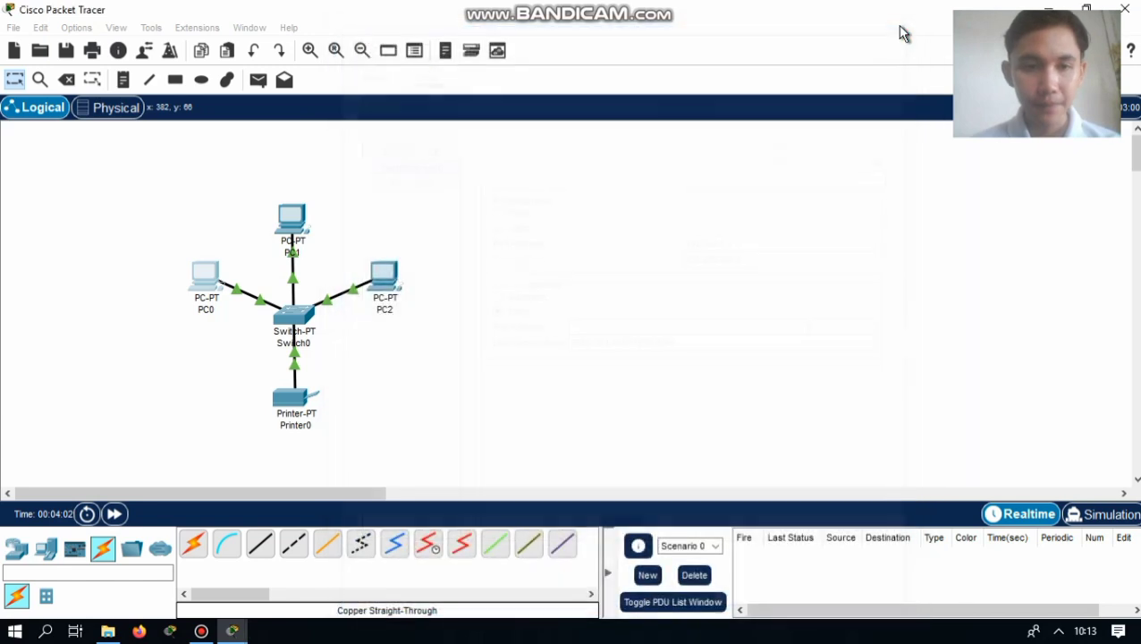
# Step: Assign PC1 the static IPv4 address 192.168.1.2 with subnet mask 255.255.255.0 on FastEthernet0
pyautogui.click(282, 228)
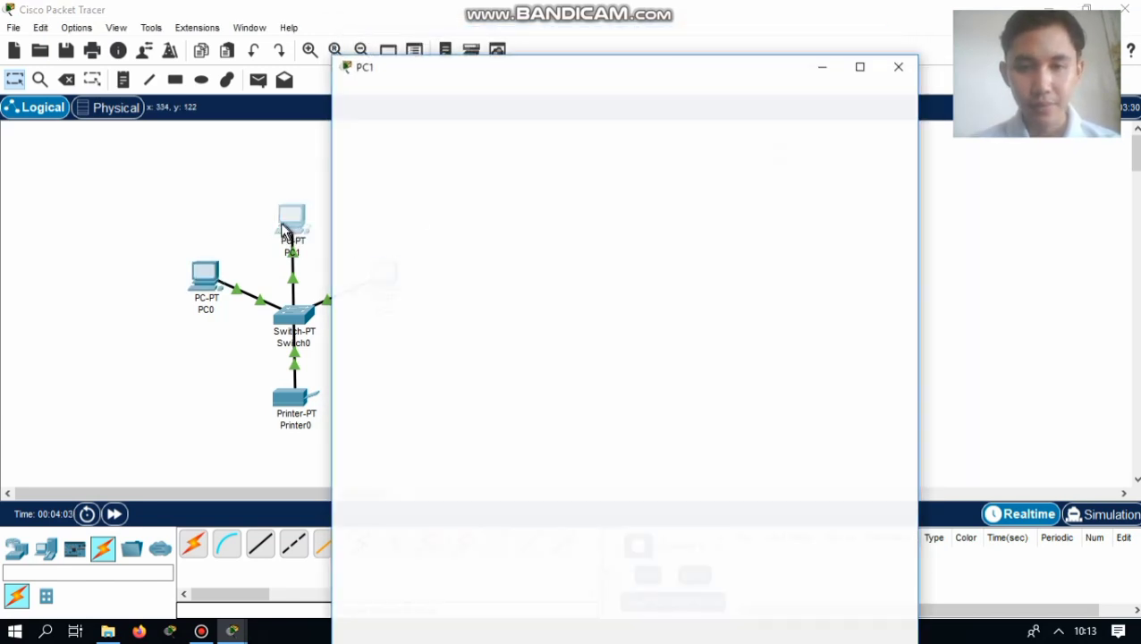
pyautogui.click(421, 75)
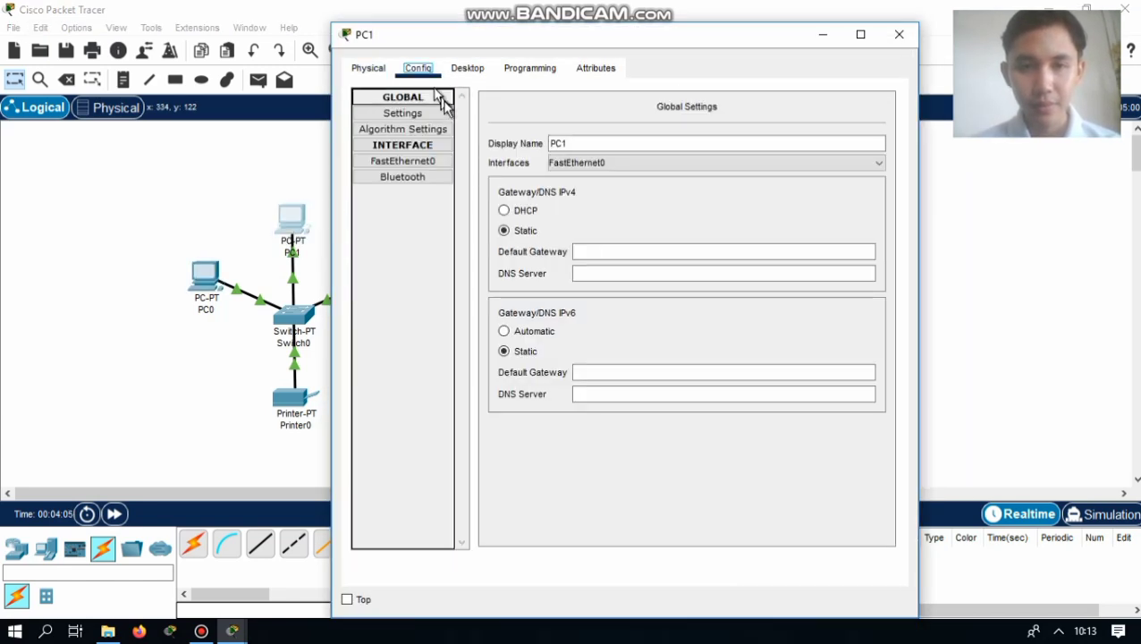
pyautogui.click(407, 162)
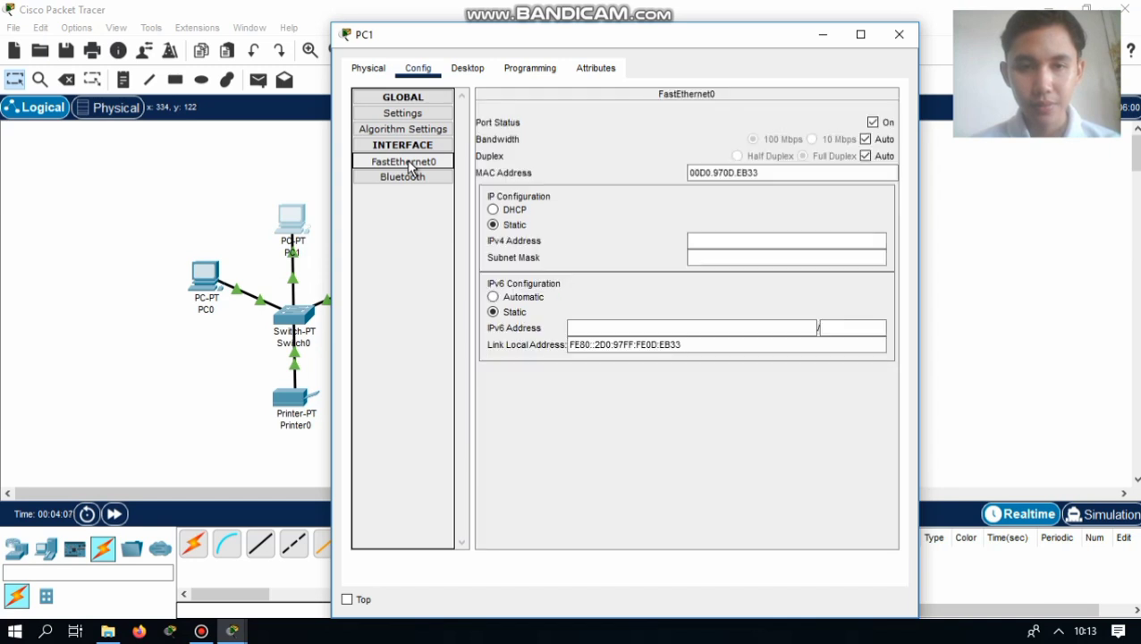
pyautogui.click(741, 240)
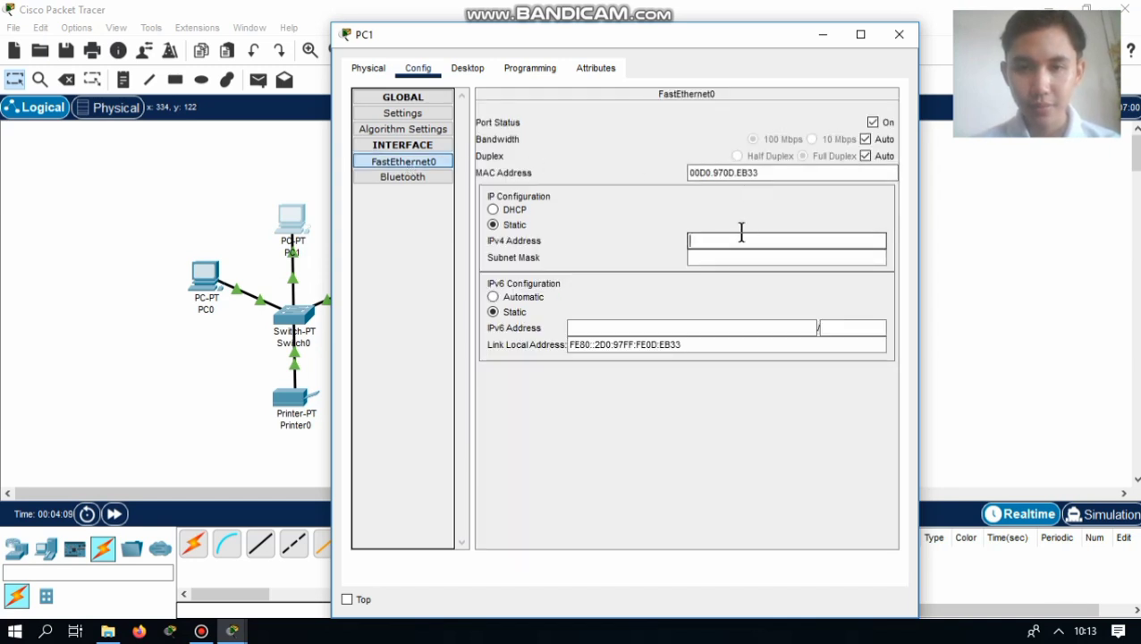
pyautogui.write('192.16')
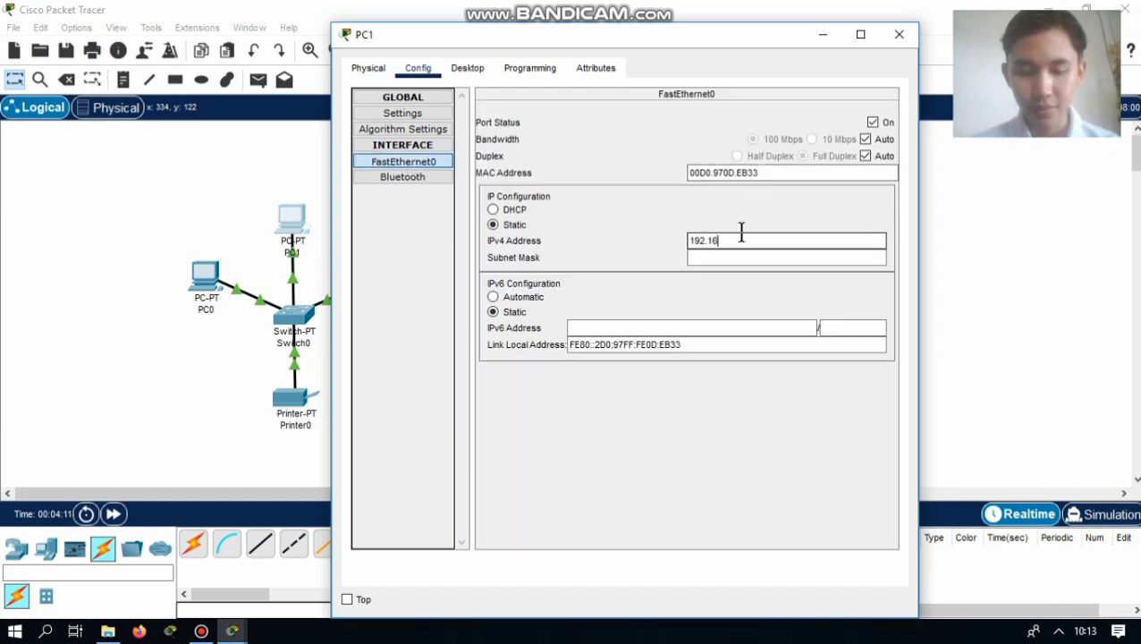
pyautogui.write('8.1.2')
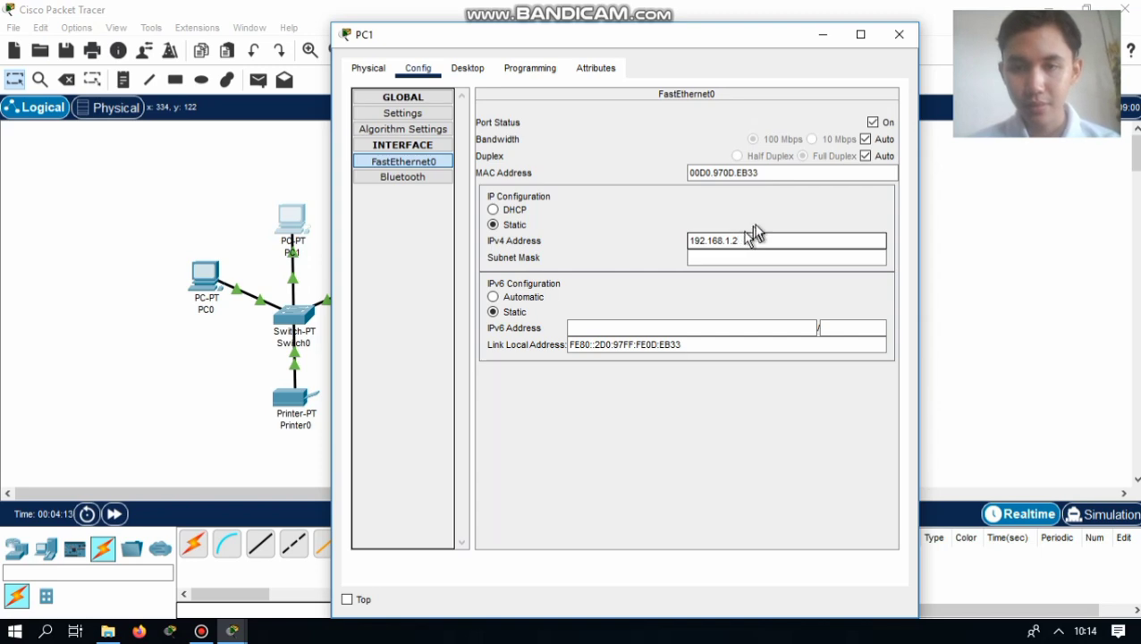
pyautogui.click(800, 213)
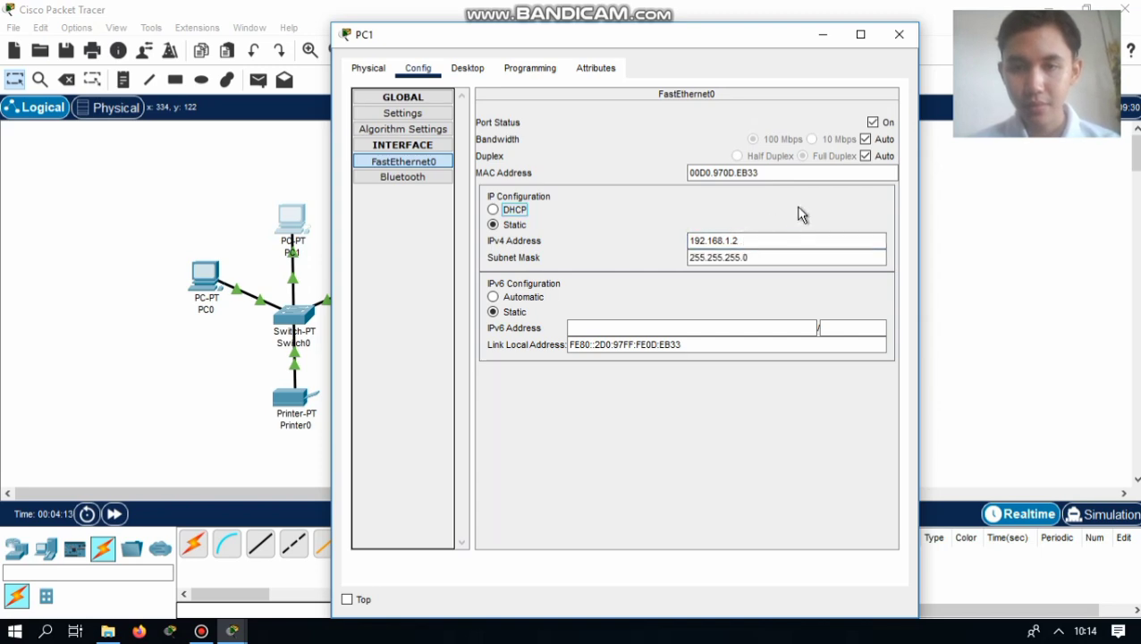
pyautogui.click(898, 35)
# Step: Assign PC2 the static IPv4 address 192.168.1.3 with subnet mask 255.255.255.0 on FastEthernet0
pyautogui.click(387, 279)
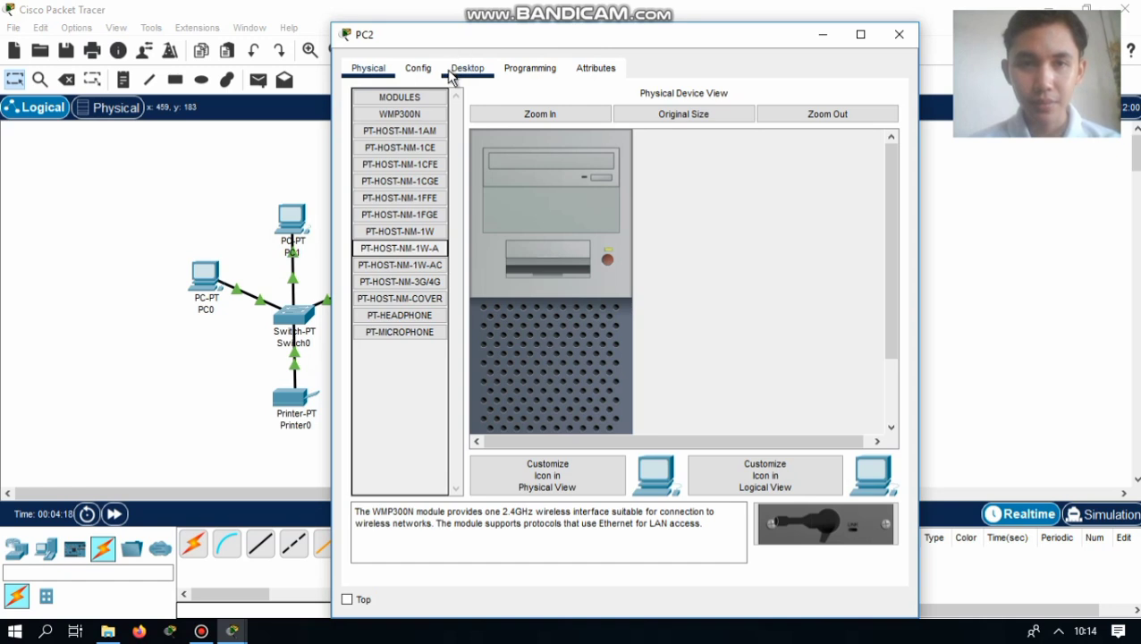
pyautogui.click(417, 68)
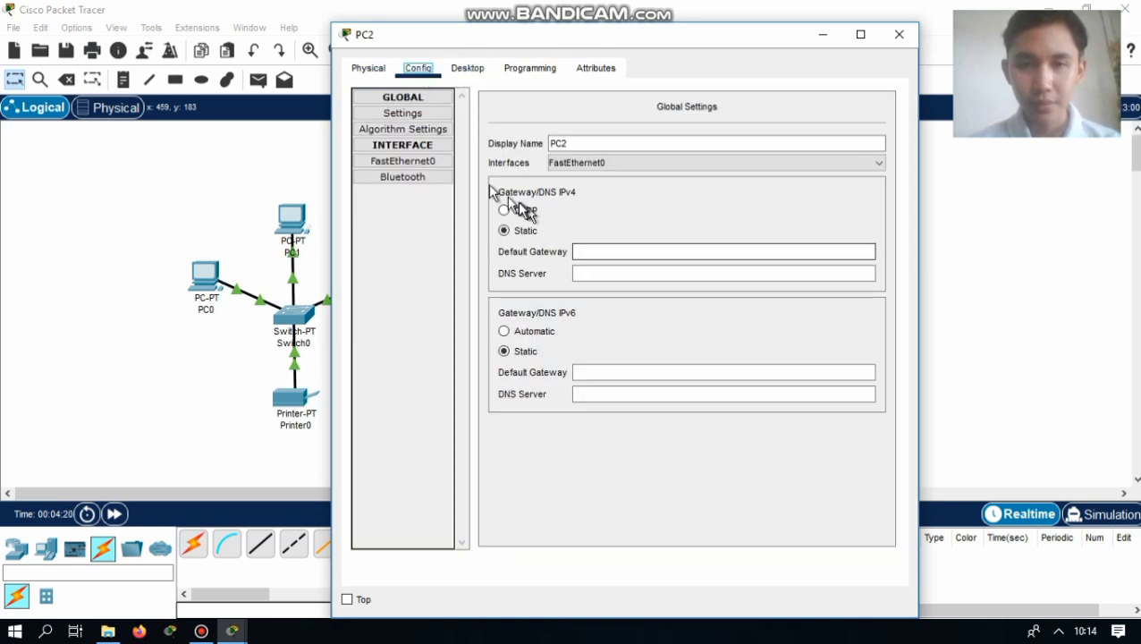
pyautogui.click(445, 168)
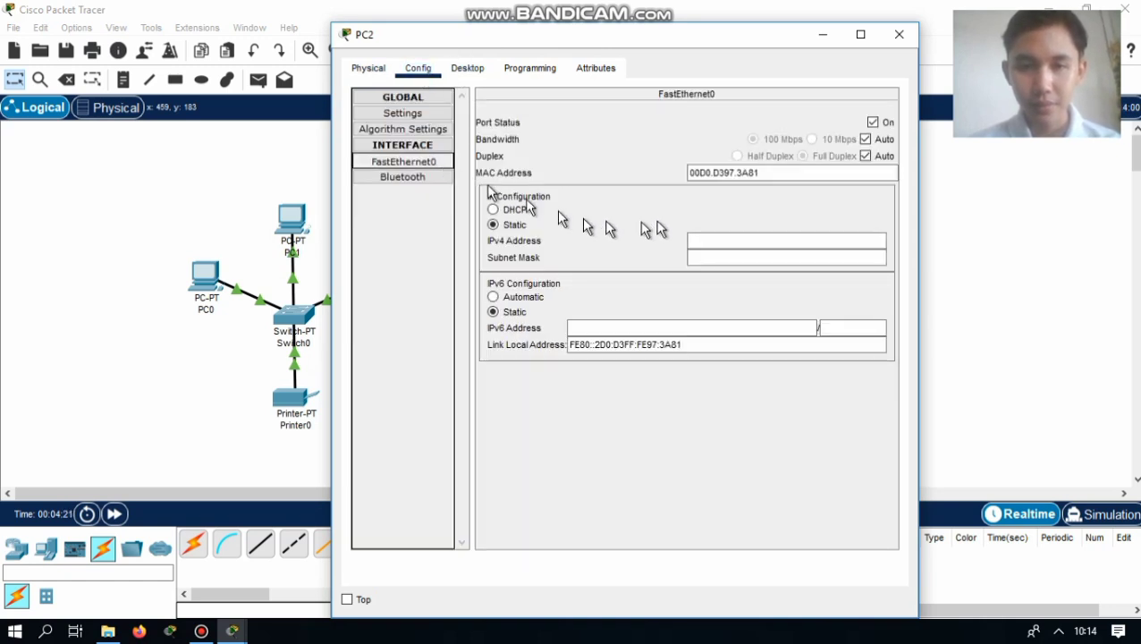
pyautogui.click(731, 241)
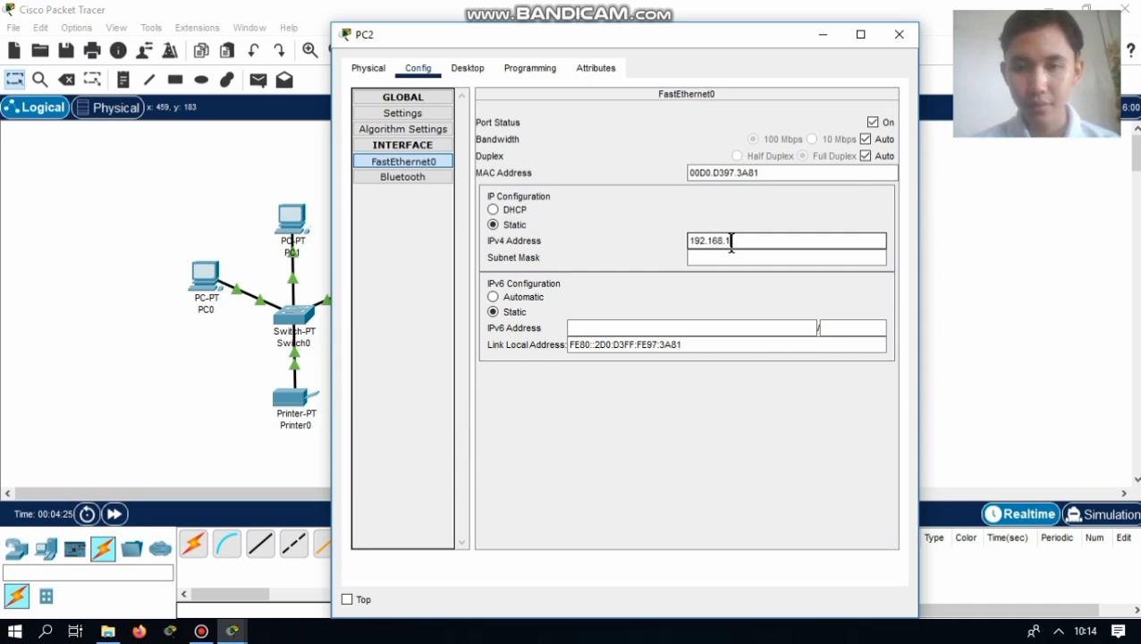
pyautogui.click(798, 220)
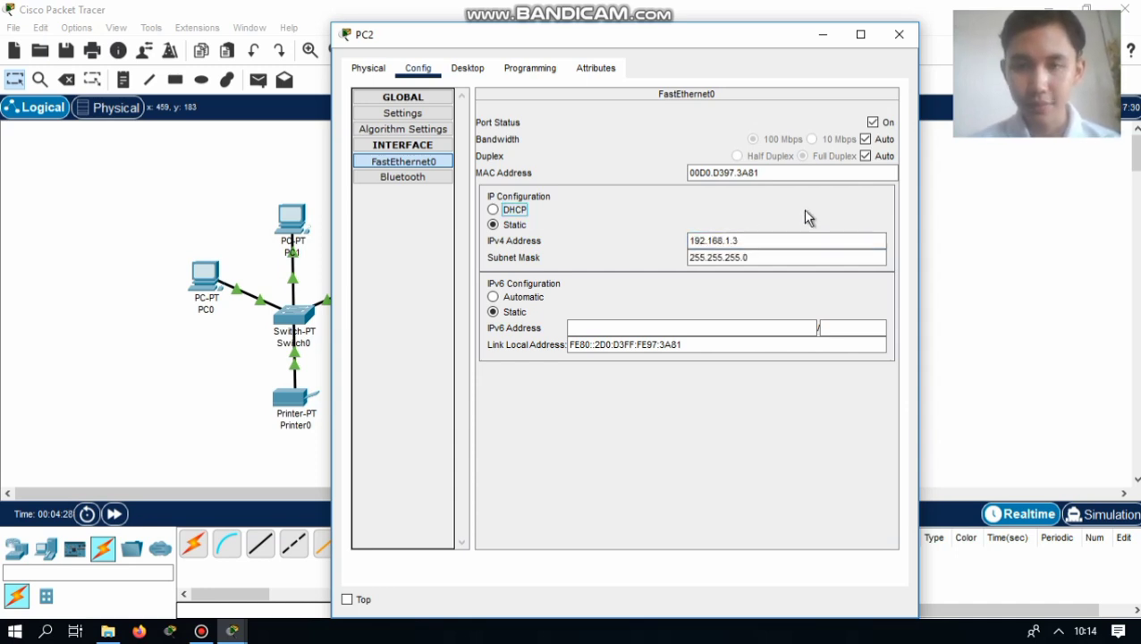
pyautogui.click(906, 34)
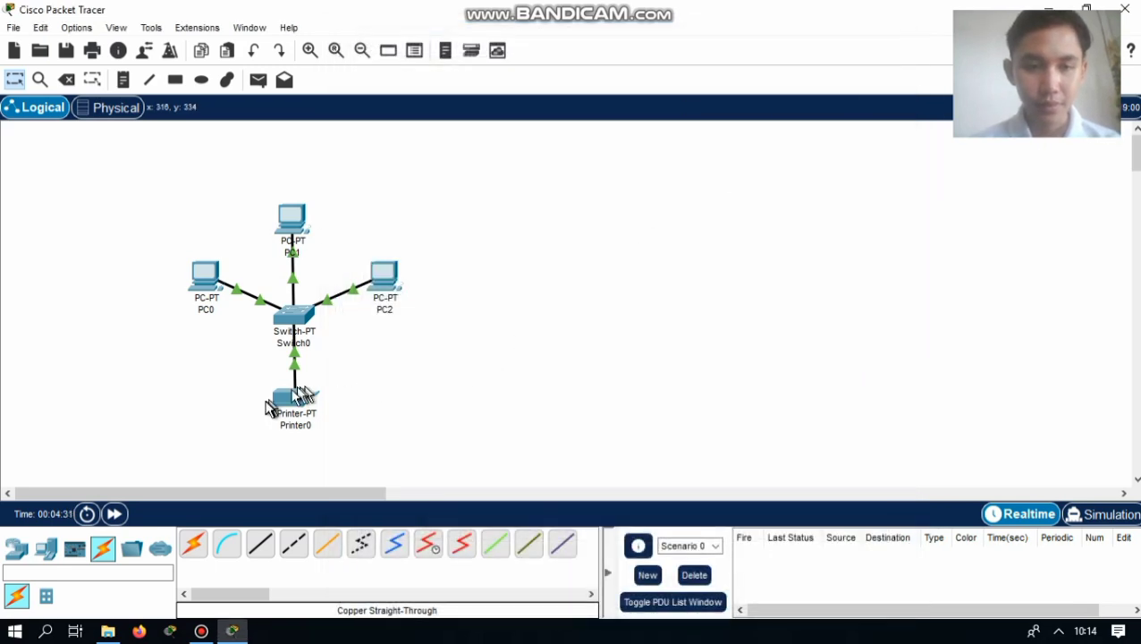
# Step: Assign Printer0 the static IPv4 address 192.168.1.4 on its FastEthernet0 interface
pyautogui.click(304, 407)
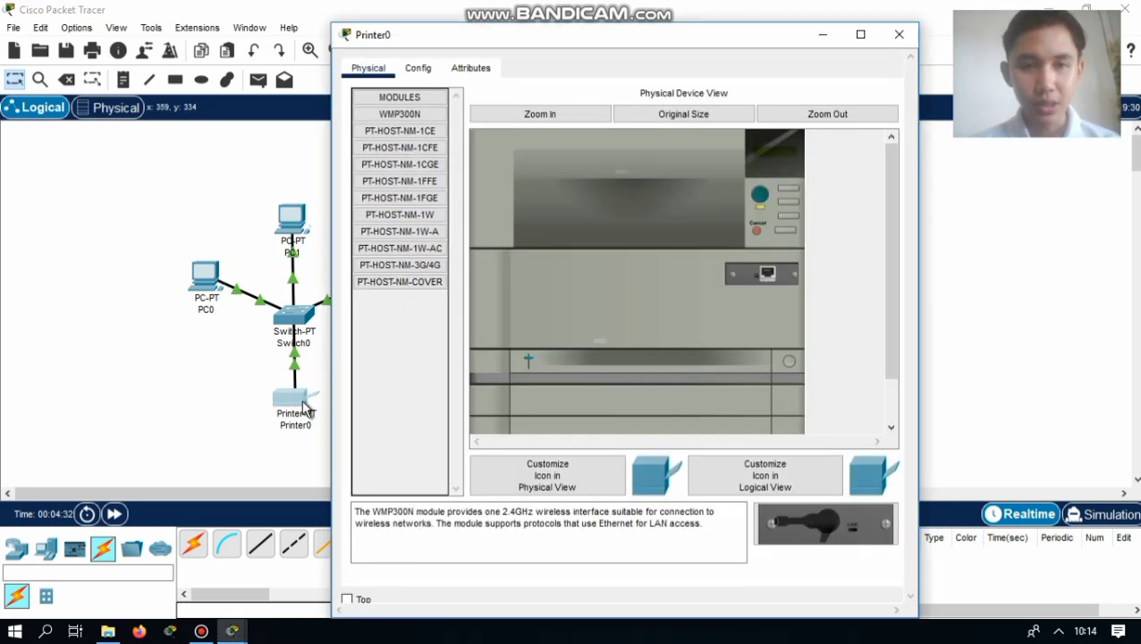
pyautogui.click(417, 68)
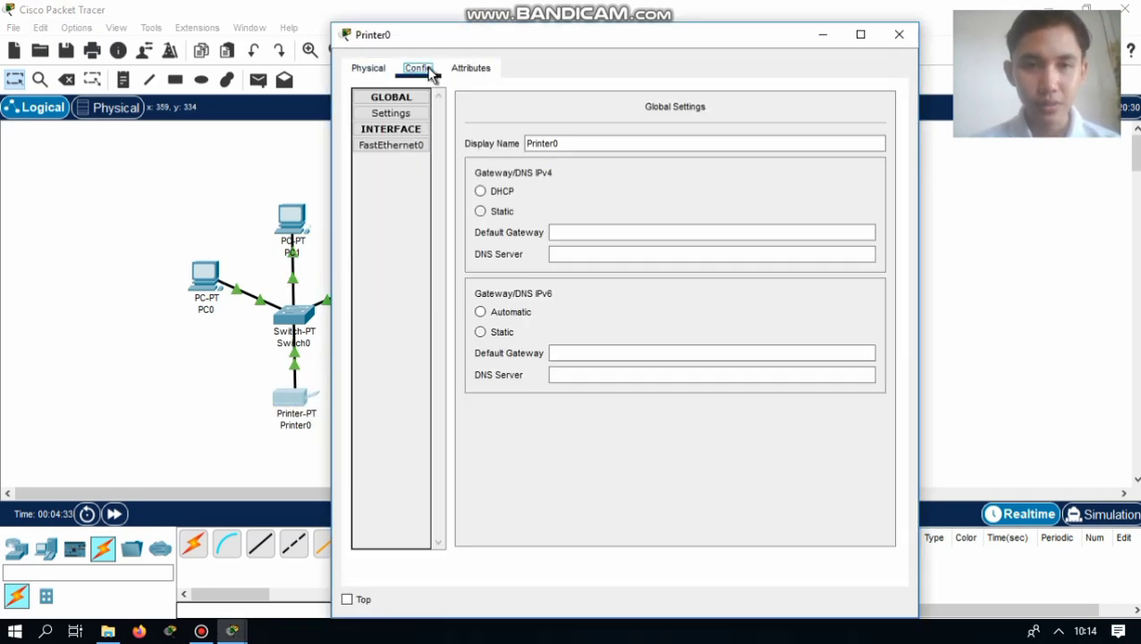
pyautogui.click(415, 146)
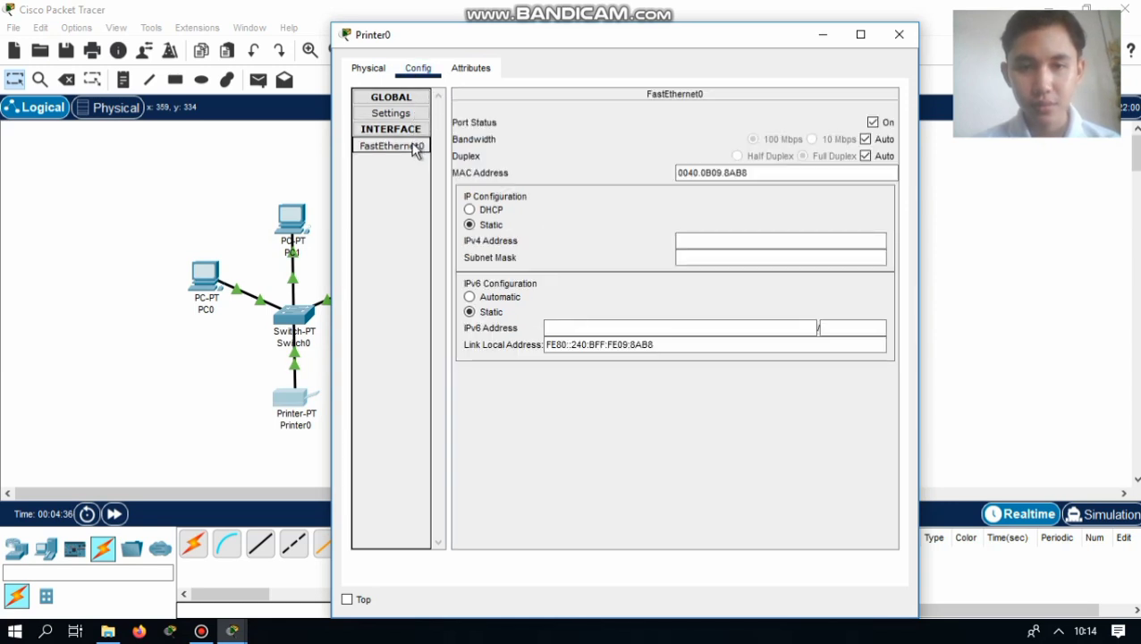
pyautogui.click(752, 238)
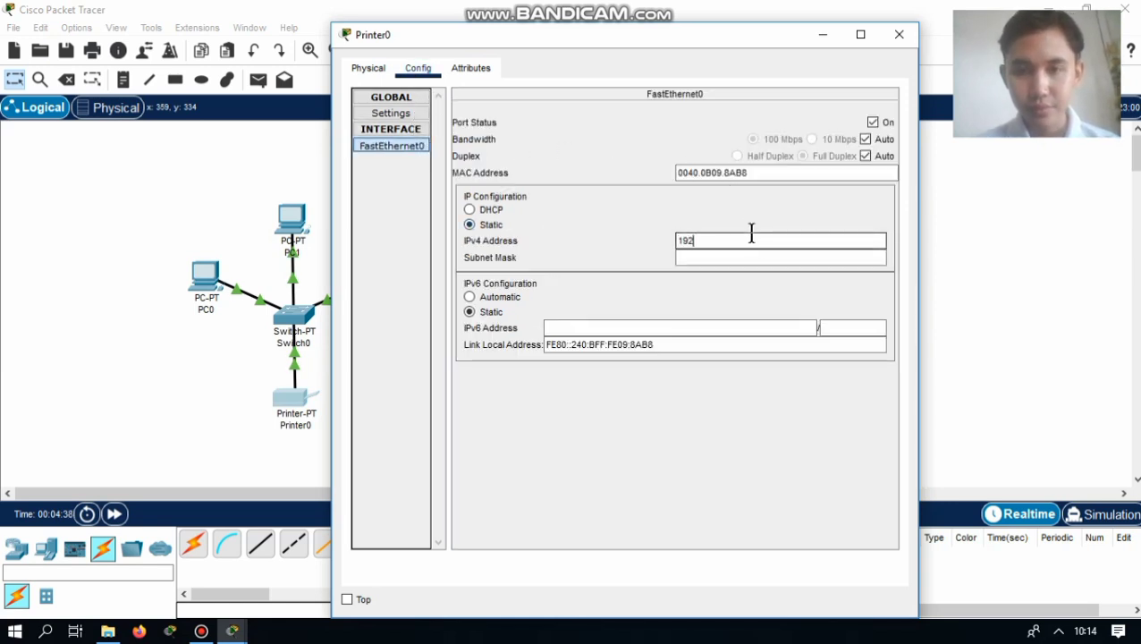
pyautogui.write('192.168')
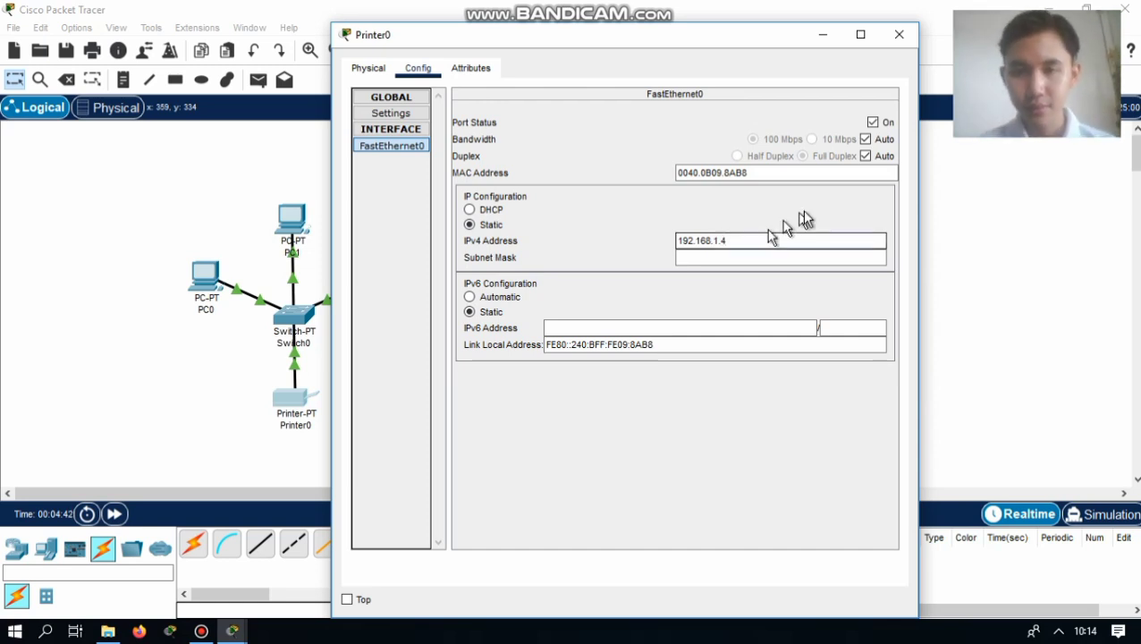
pyautogui.write('.1.4')
pyautogui.press('Tab')
pyautogui.click(898, 33)
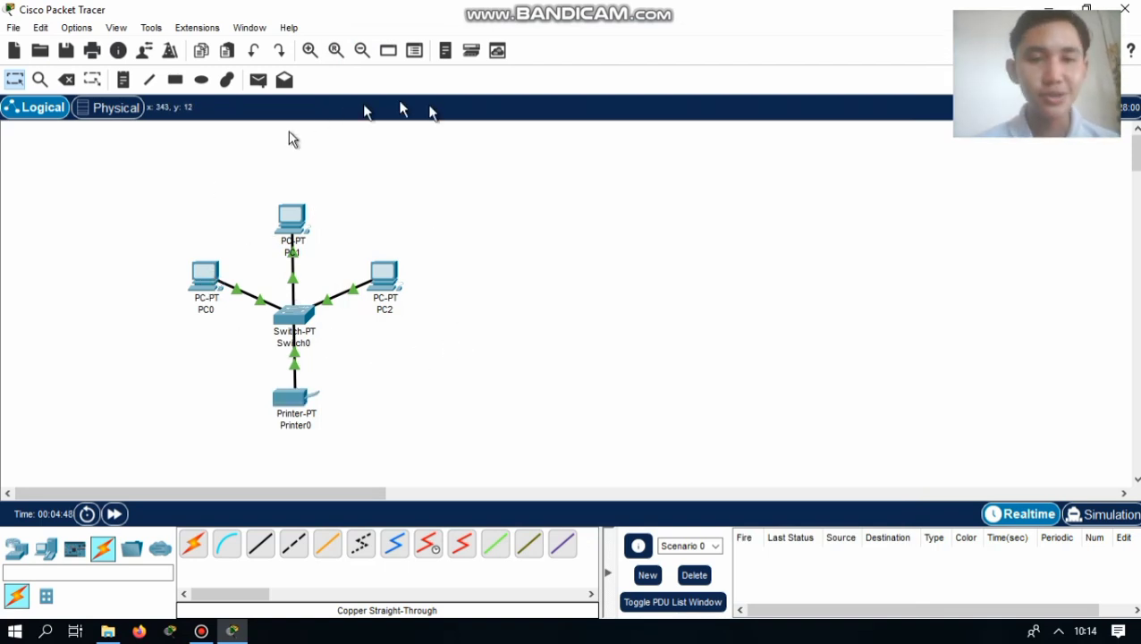
# Step: Send a simple PDU from Printer0 to PC1 to test connectivity across the switch
pyautogui.click(257, 81)
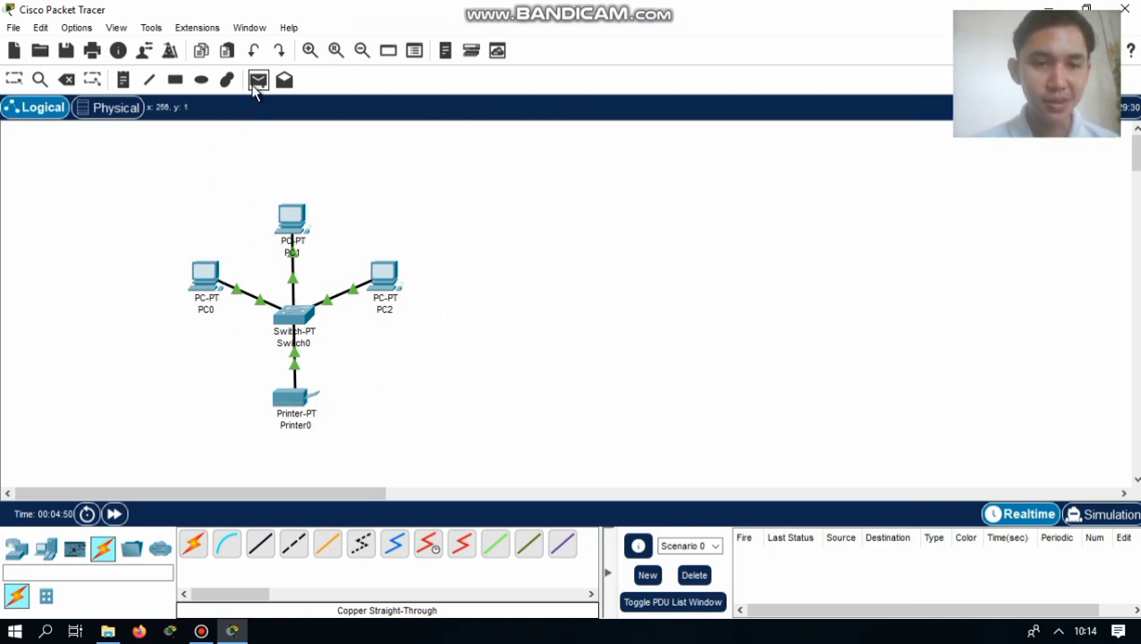
pyautogui.click(298, 403)
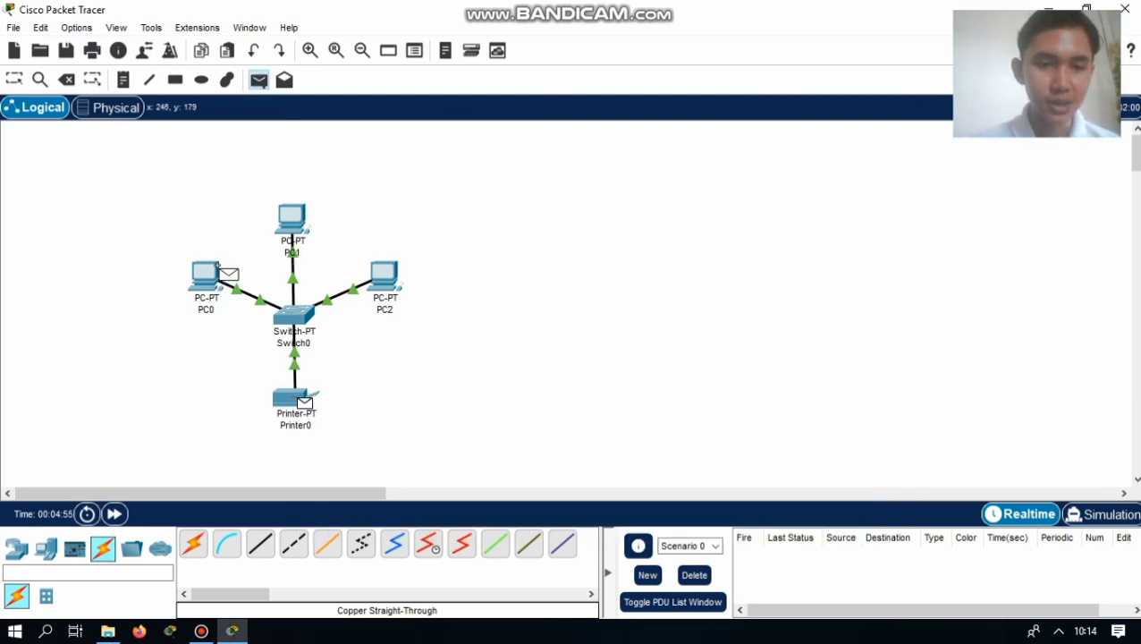
pyautogui.click(293, 243)
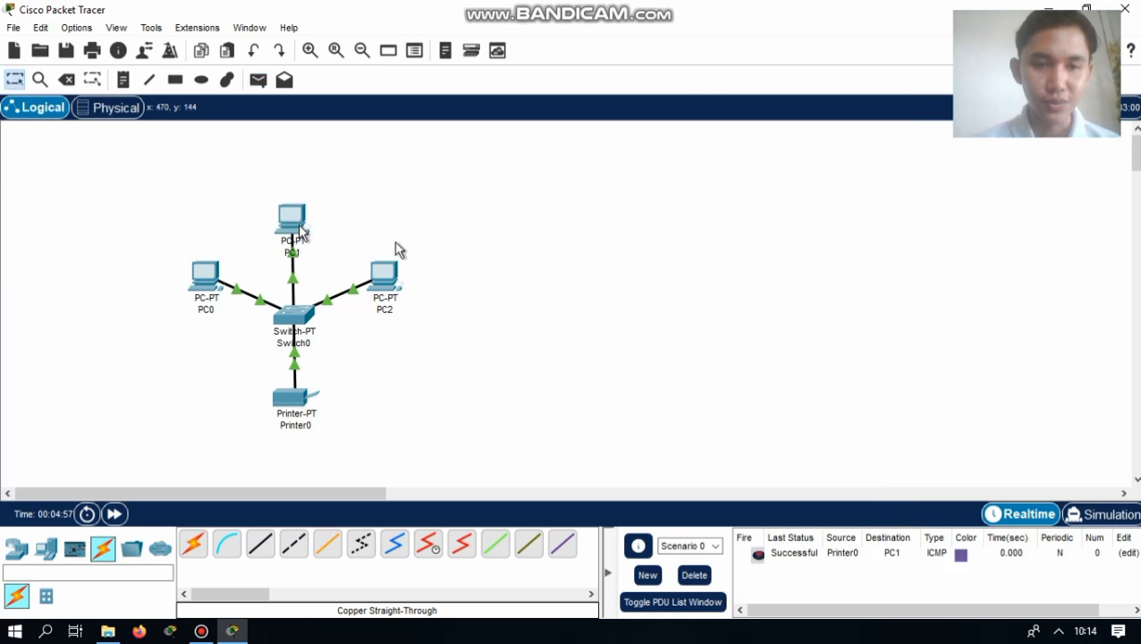
# Step: Play the Printer0-to-PC1 message in simulation mode, stop the playback and return to realtime mode
pyautogui.click(1091, 516)
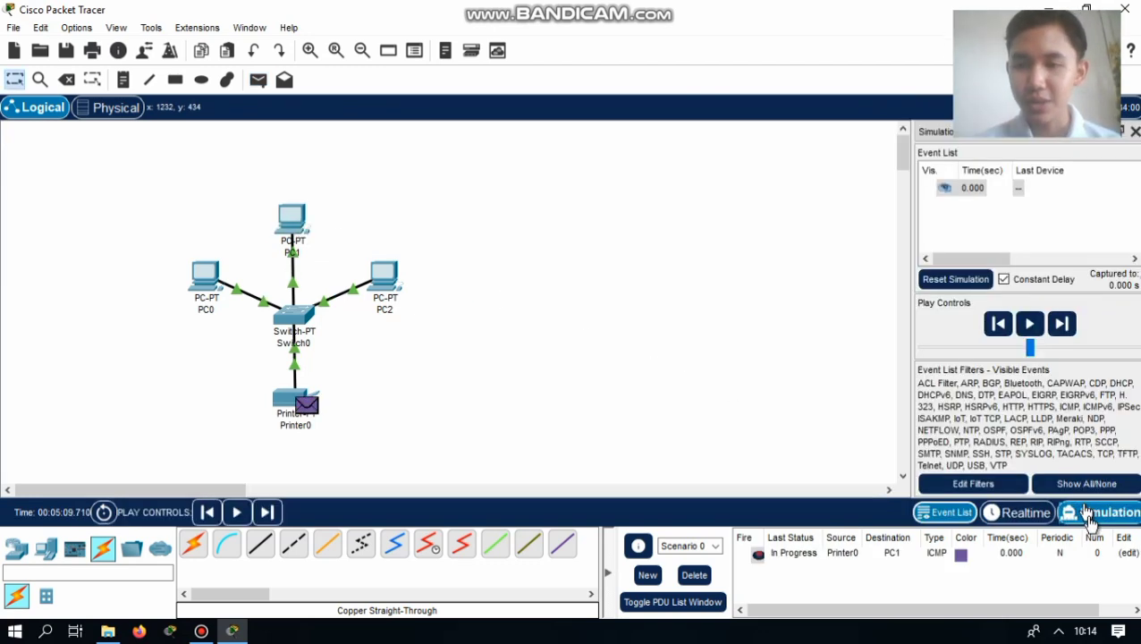
pyautogui.click(1031, 325)
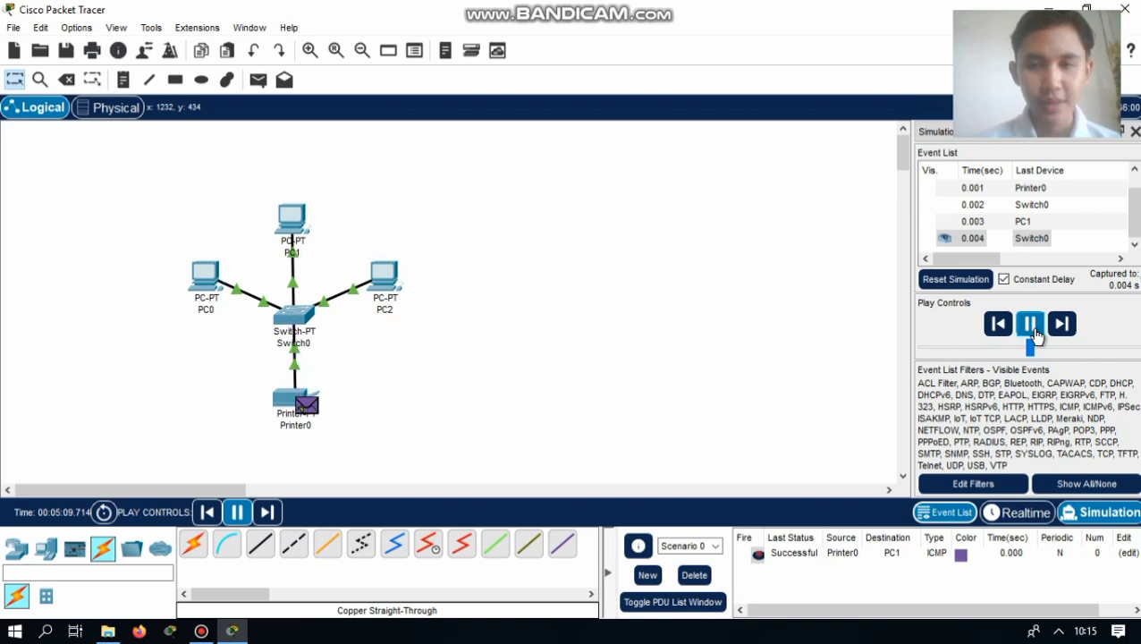
pyautogui.click(1031, 328)
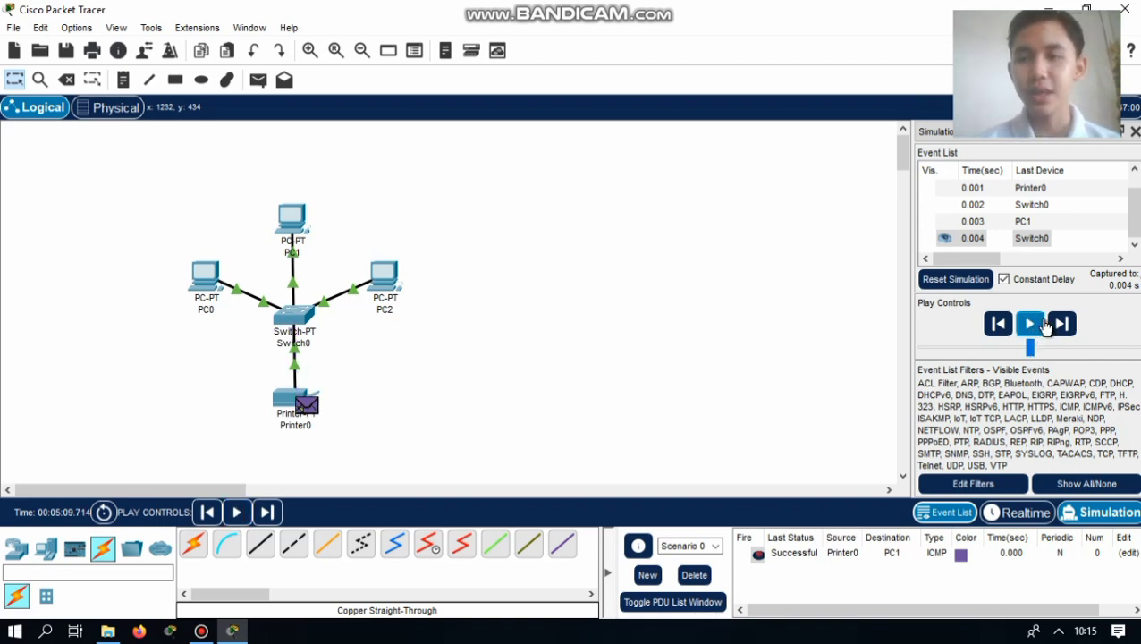
pyautogui.click(1024, 512)
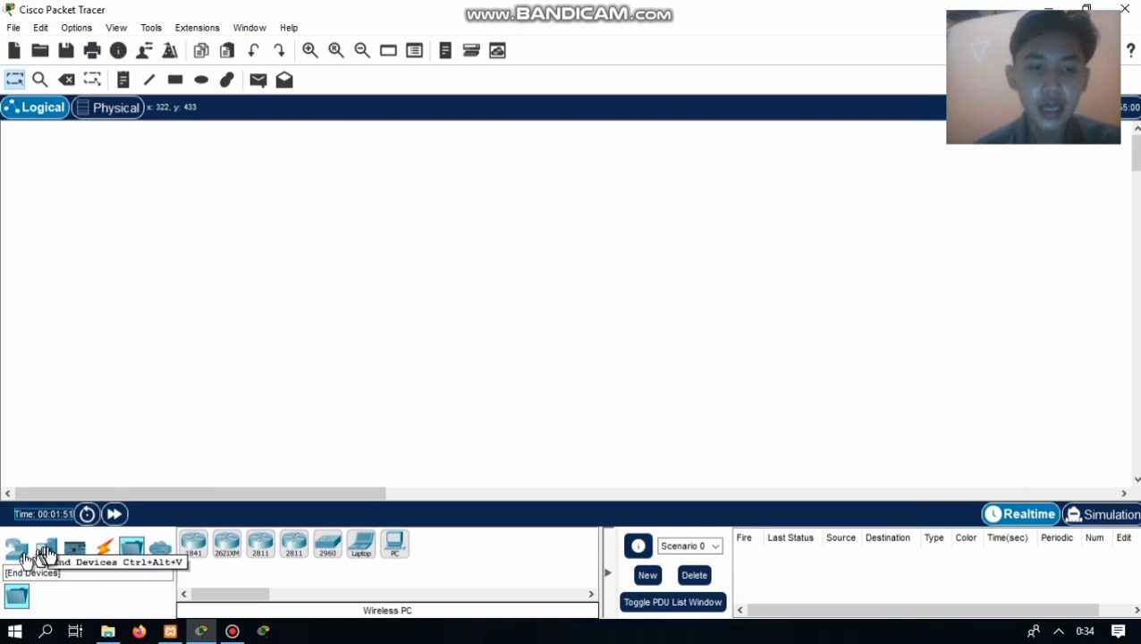
# Step: Place three Wireless PC custom devices in the upper part of the empty workspace
pyautogui.click(132, 551)
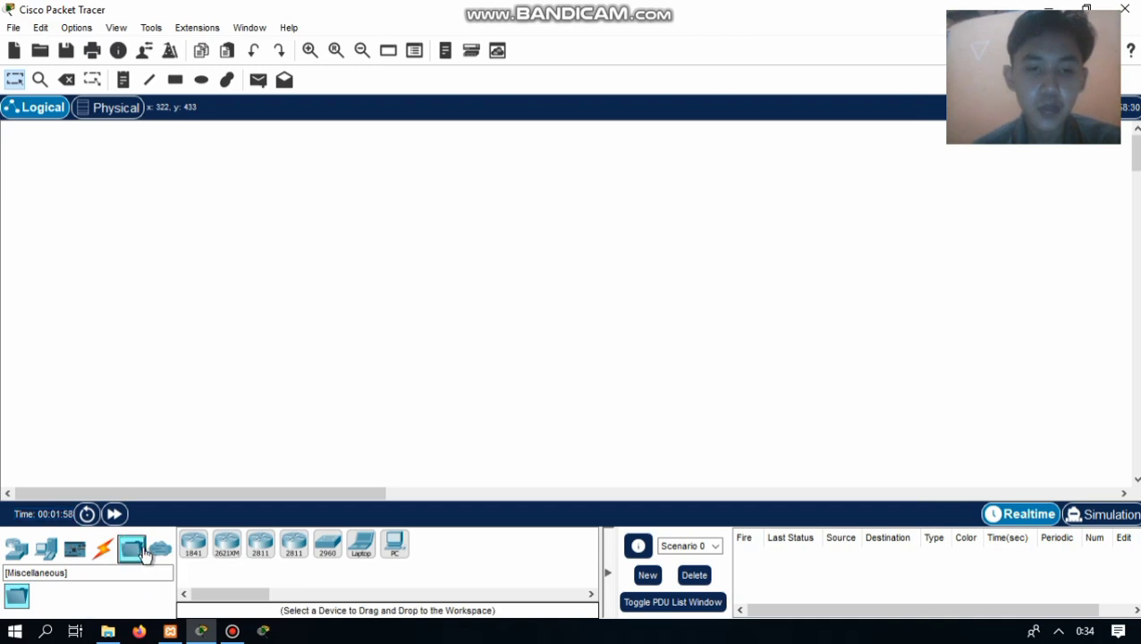
pyautogui.click(396, 545)
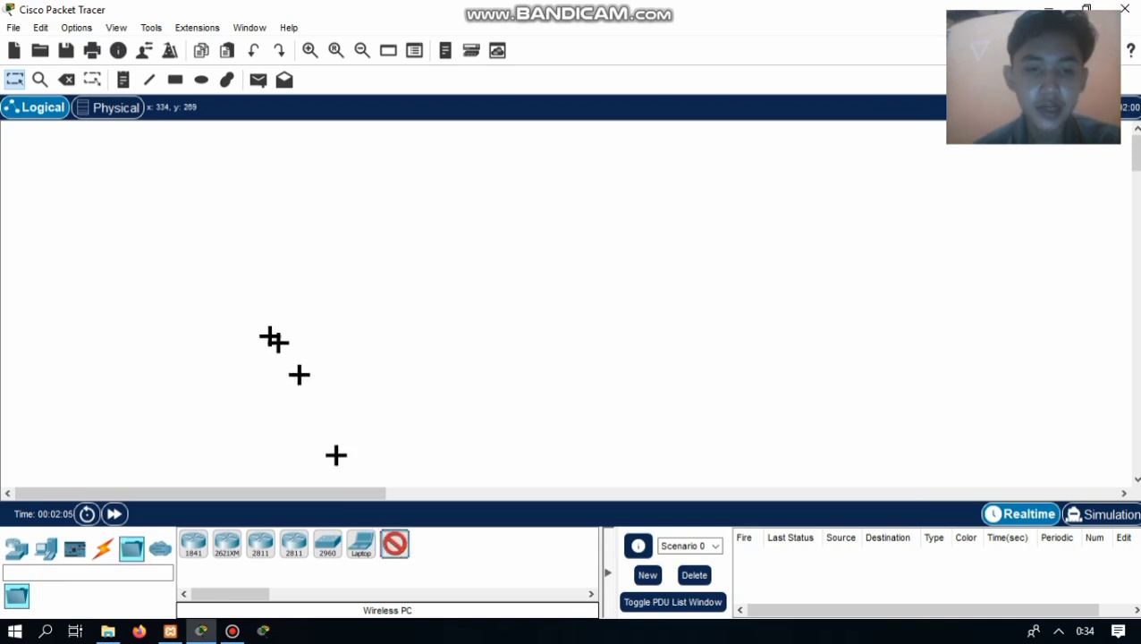
pyautogui.click(159, 222)
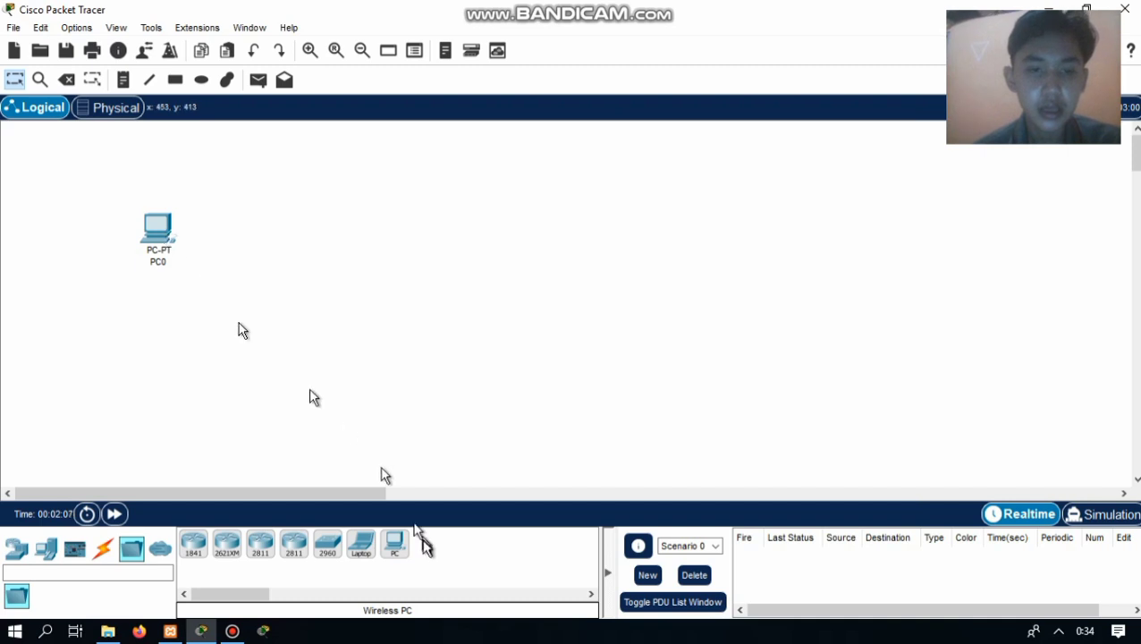
pyautogui.click(396, 547)
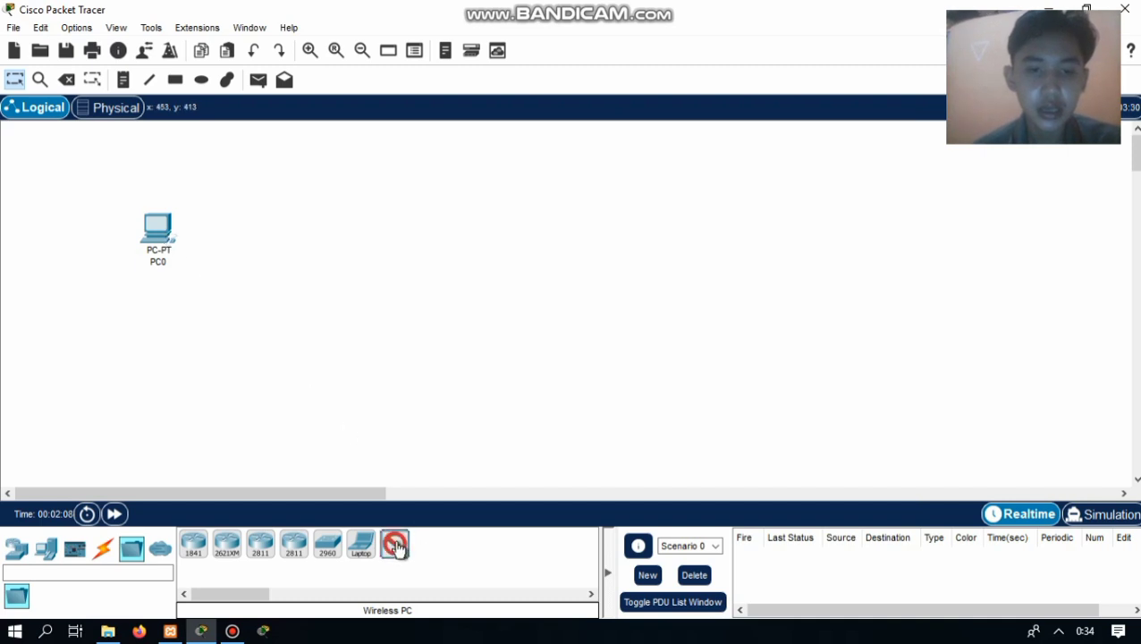
pyautogui.click(282, 193)
pyautogui.click(405, 546)
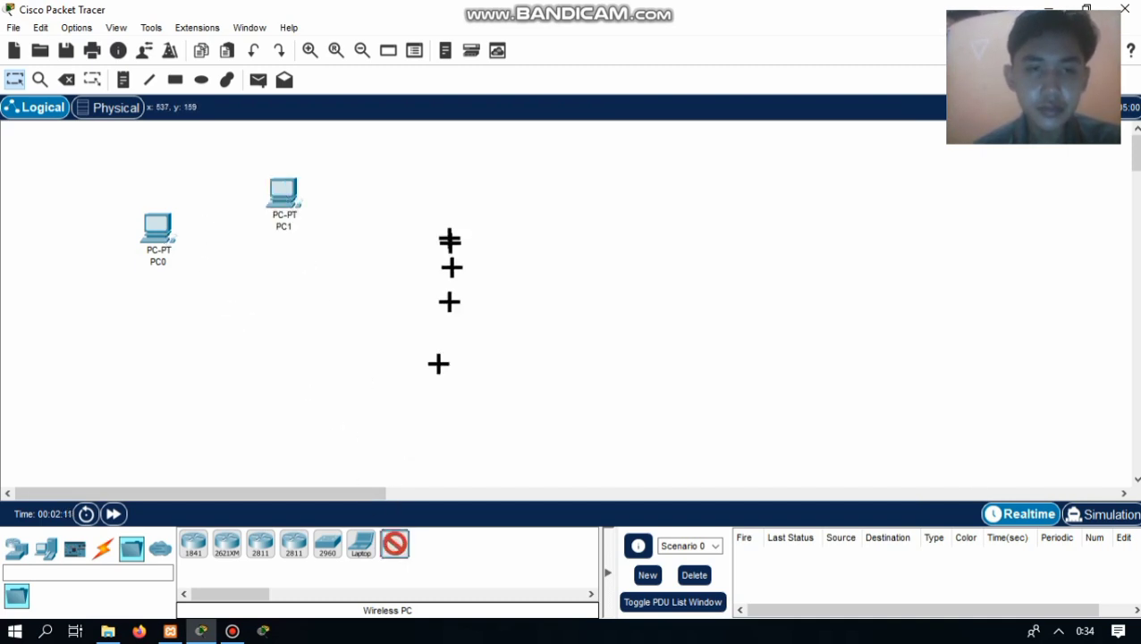
pyautogui.click(407, 232)
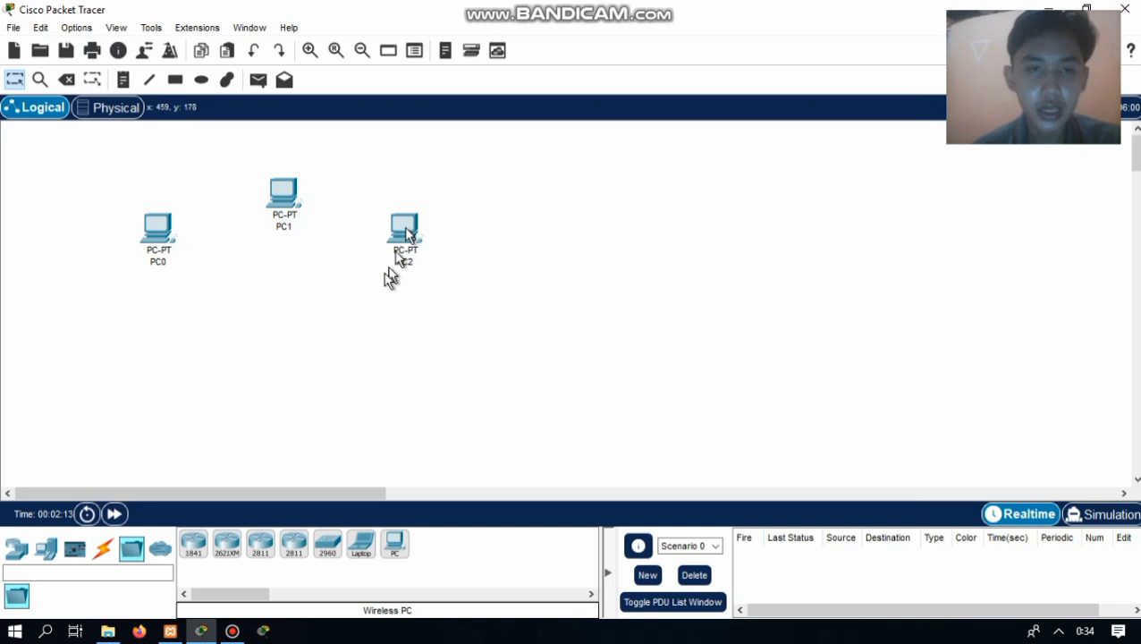
# Step: Add an AccessPoint-PT wireless device below PC1
pyautogui.click(19, 554)
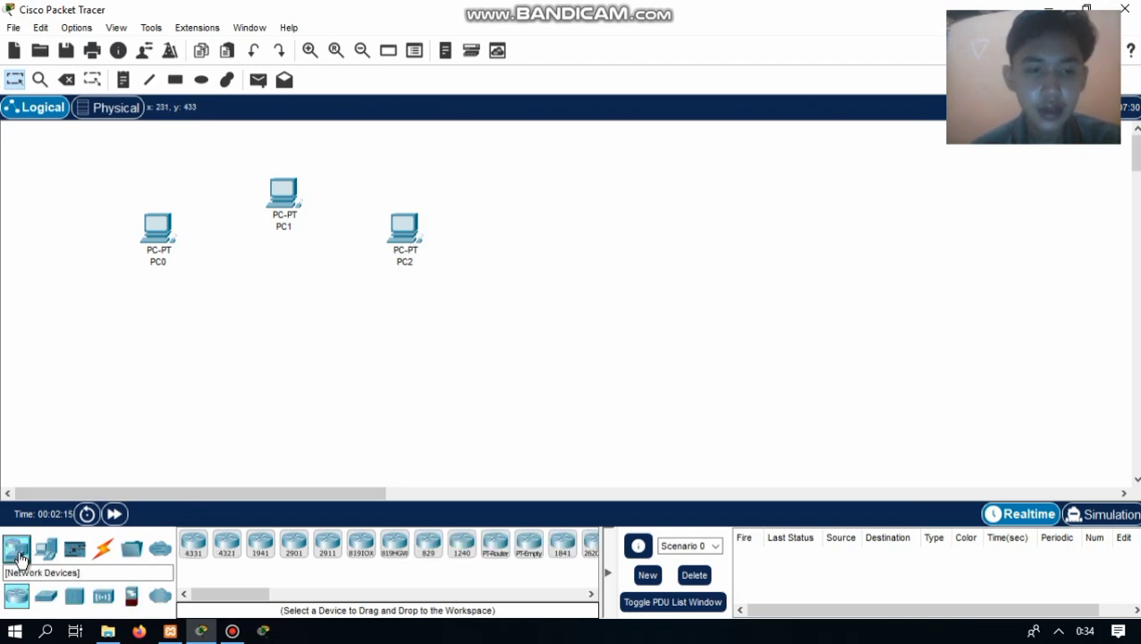
pyautogui.click(102, 596)
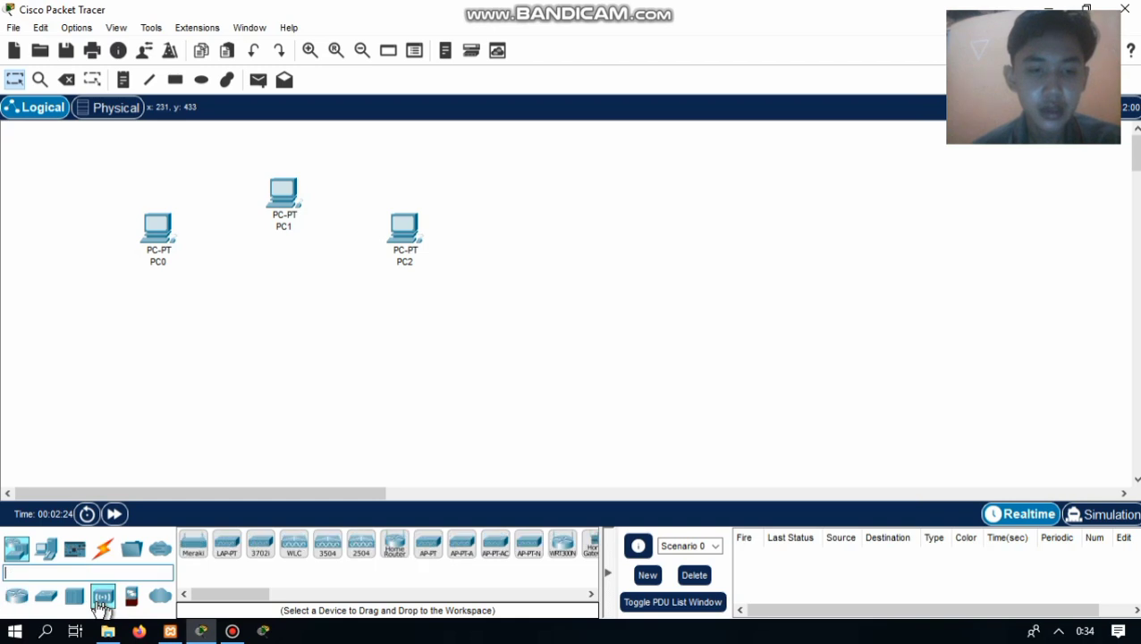
pyautogui.click(432, 559)
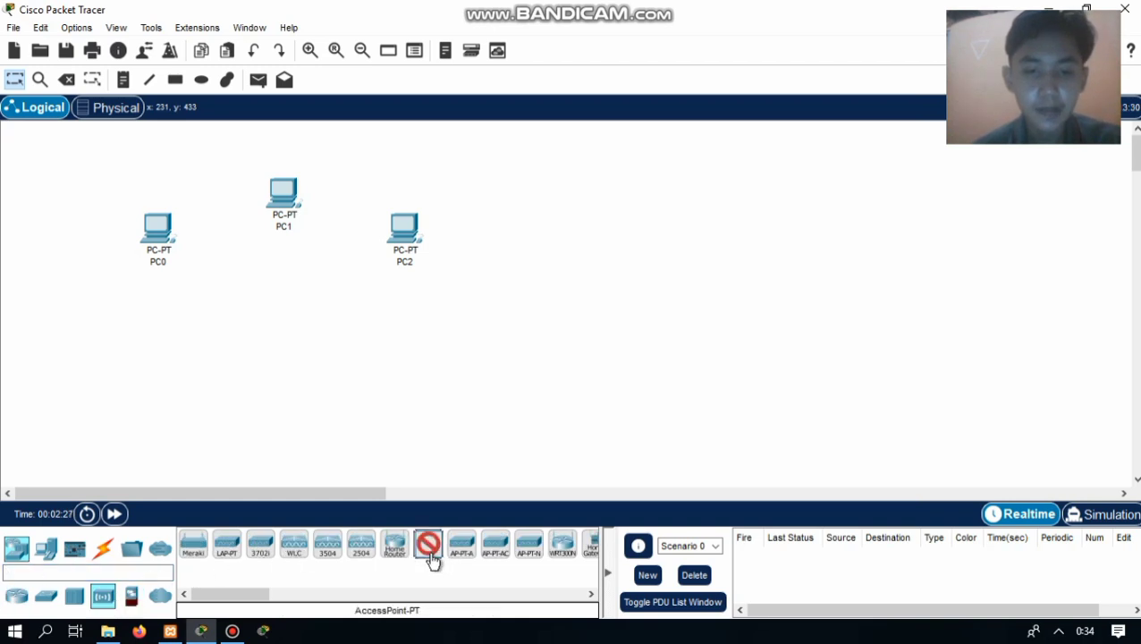
pyautogui.click(282, 292)
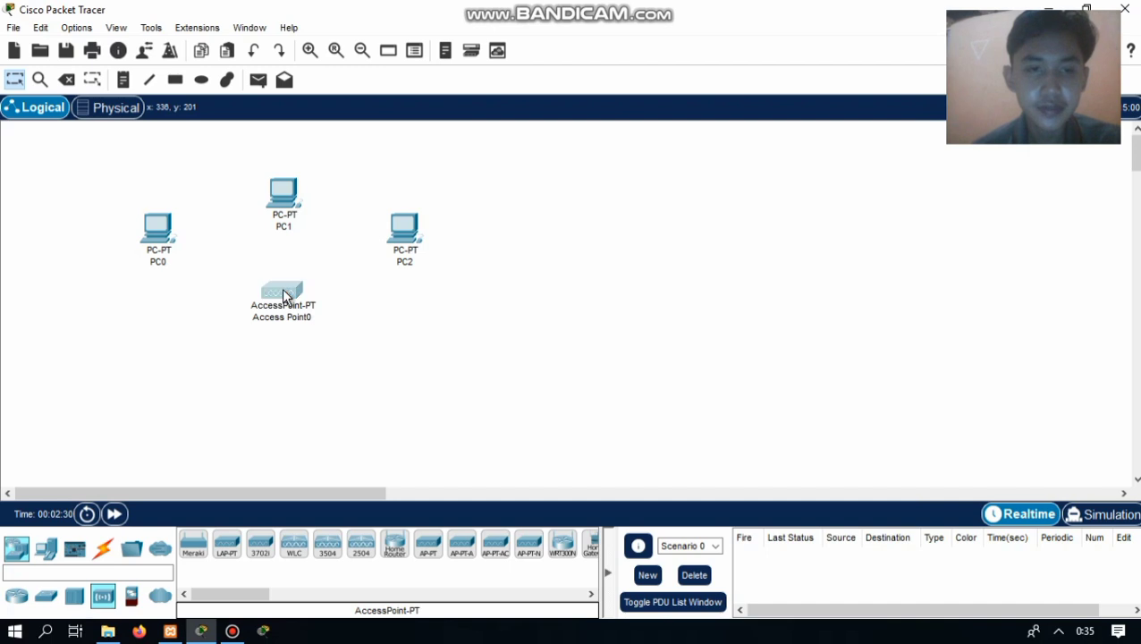
# Step: Rearrange the wireless network into a rough square, with Access Point0 below PC2 and PC0 below PC1
pyautogui.moveTo(286, 297); pyautogui.dragTo(284, 324)
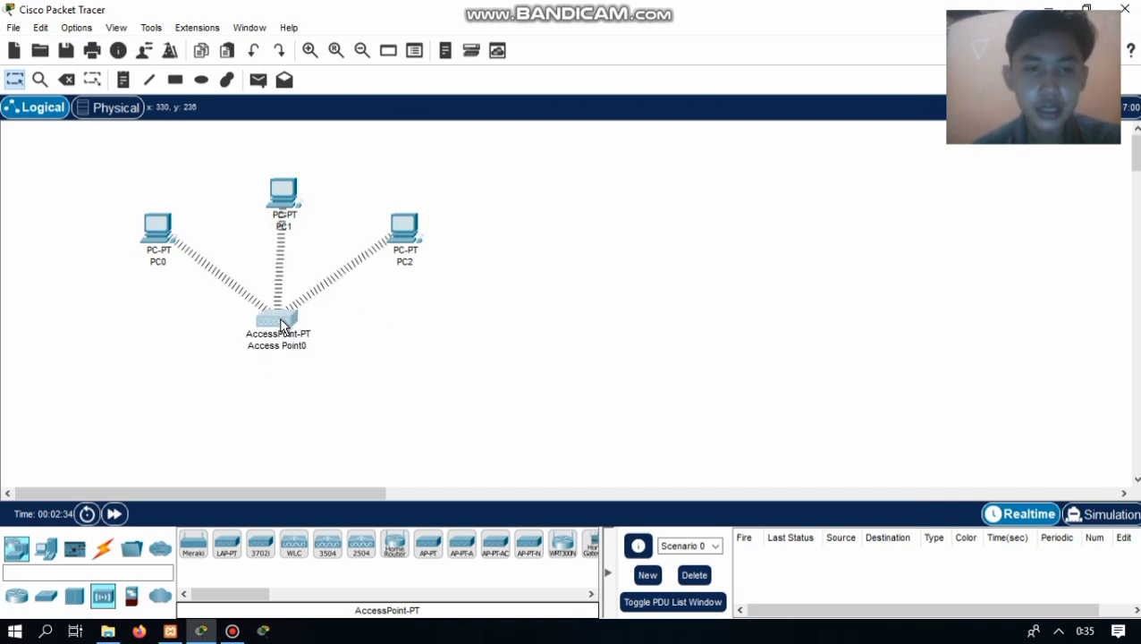
pyautogui.moveTo(282, 324); pyautogui.dragTo(408, 342)
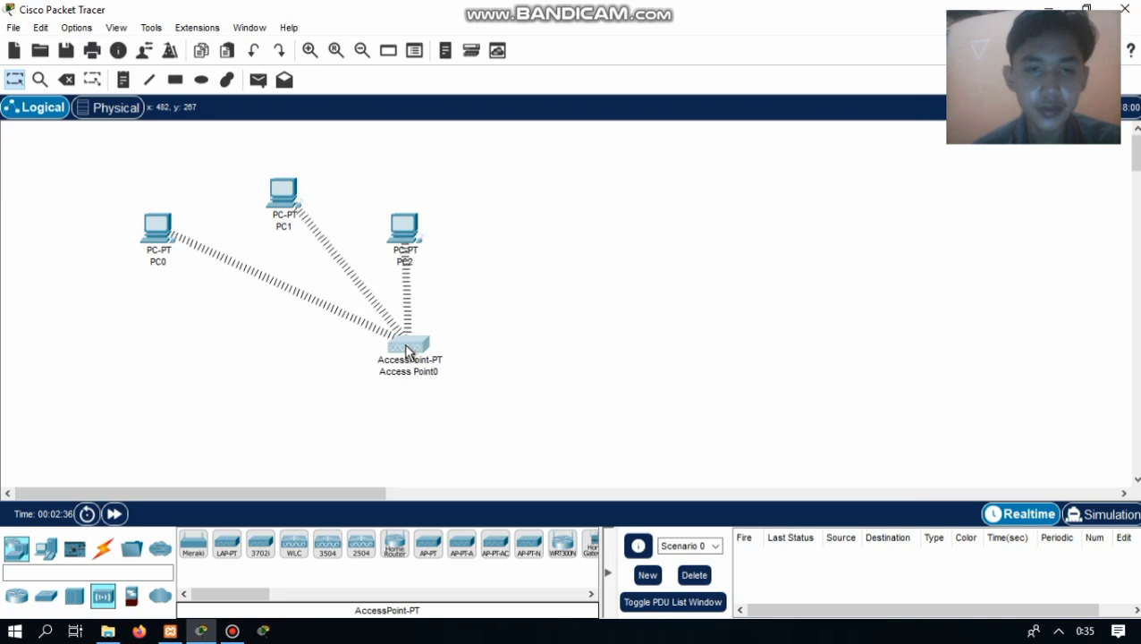
pyautogui.moveTo(156, 234); pyautogui.dragTo(282, 347)
pyautogui.moveTo(282, 191); pyautogui.dragTo(280, 221)
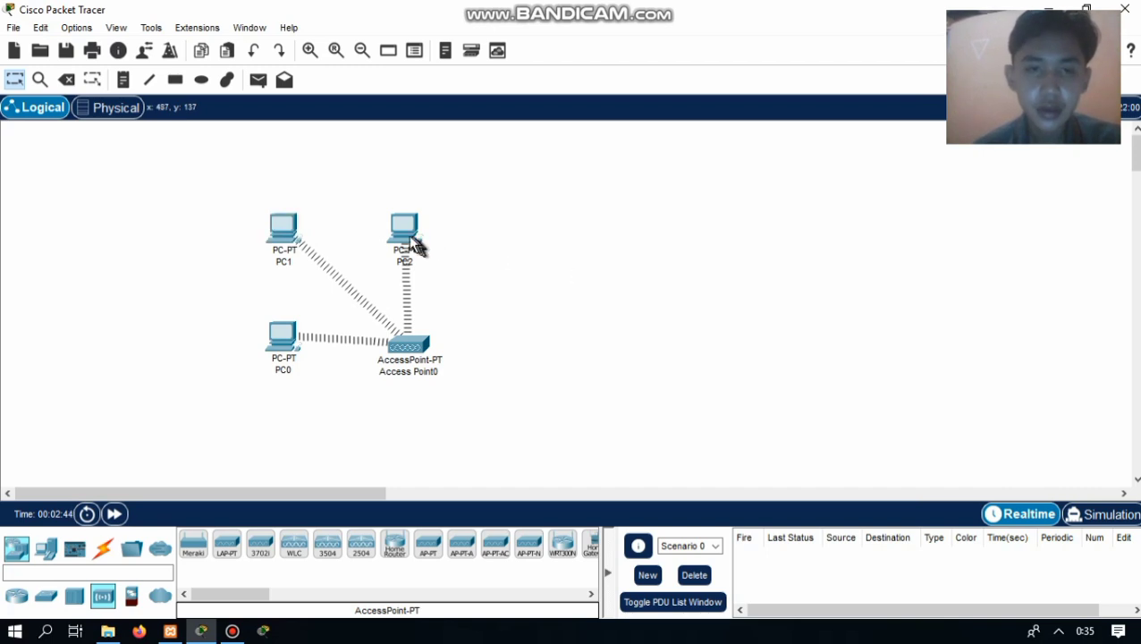
pyautogui.moveTo(409, 235); pyautogui.dragTo(411, 200)
pyautogui.moveTo(290, 231); pyautogui.dragTo(273, 198)
pyautogui.moveTo(279, 343); pyautogui.dragTo(264, 344)
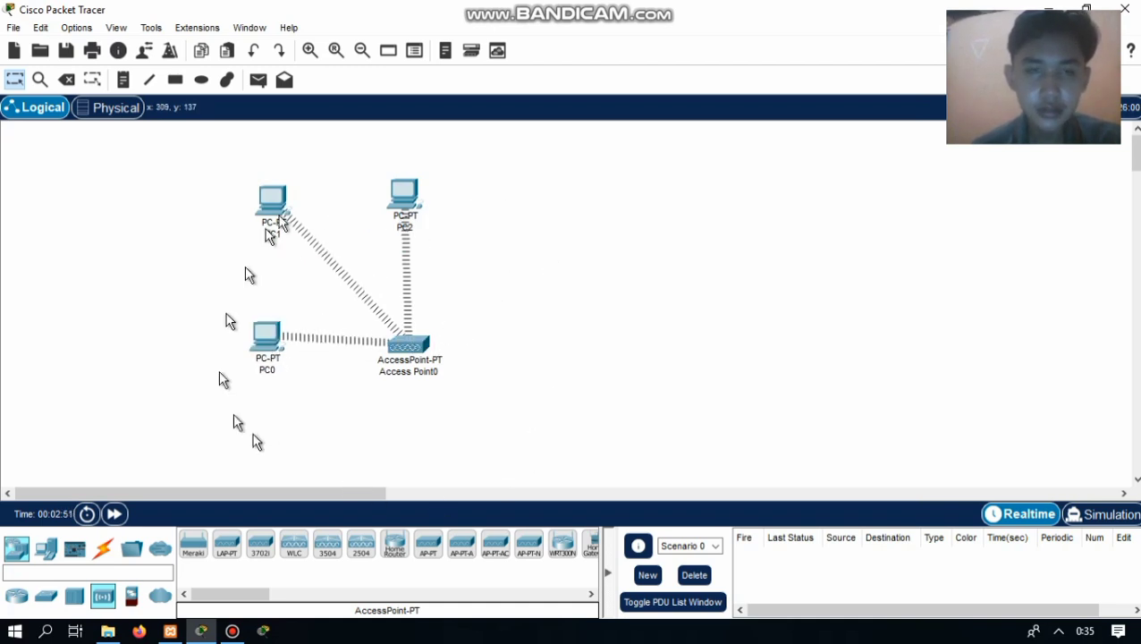
# Step: Send a simple PDU from PC0 to PC1 to test connectivity through the access point
pyautogui.moveTo(264, 344)
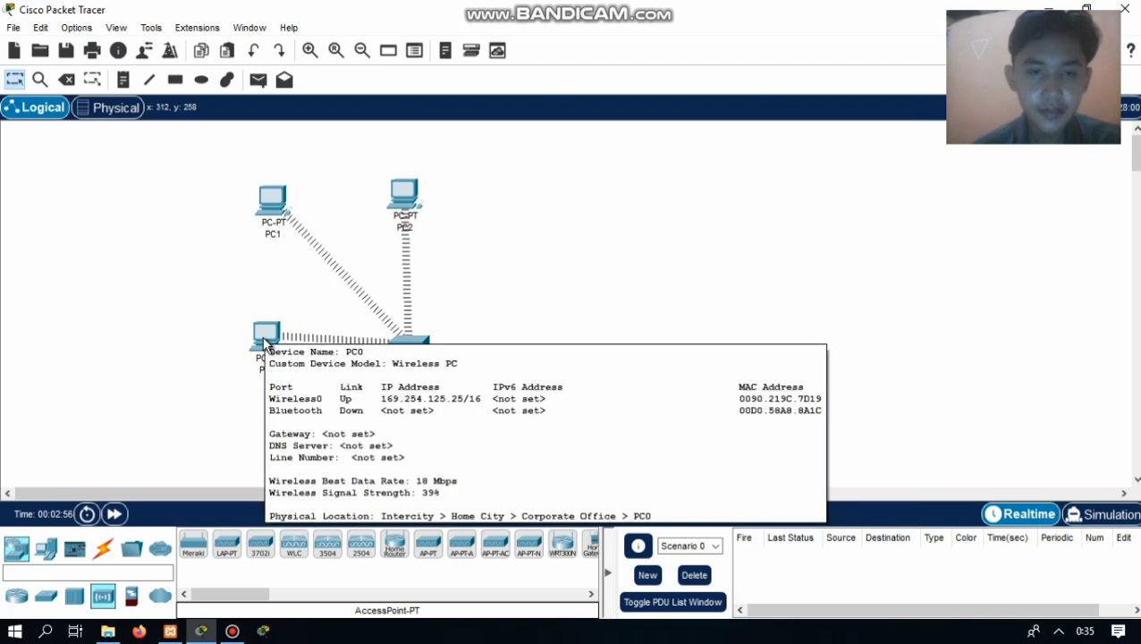
pyautogui.moveTo(271, 234)
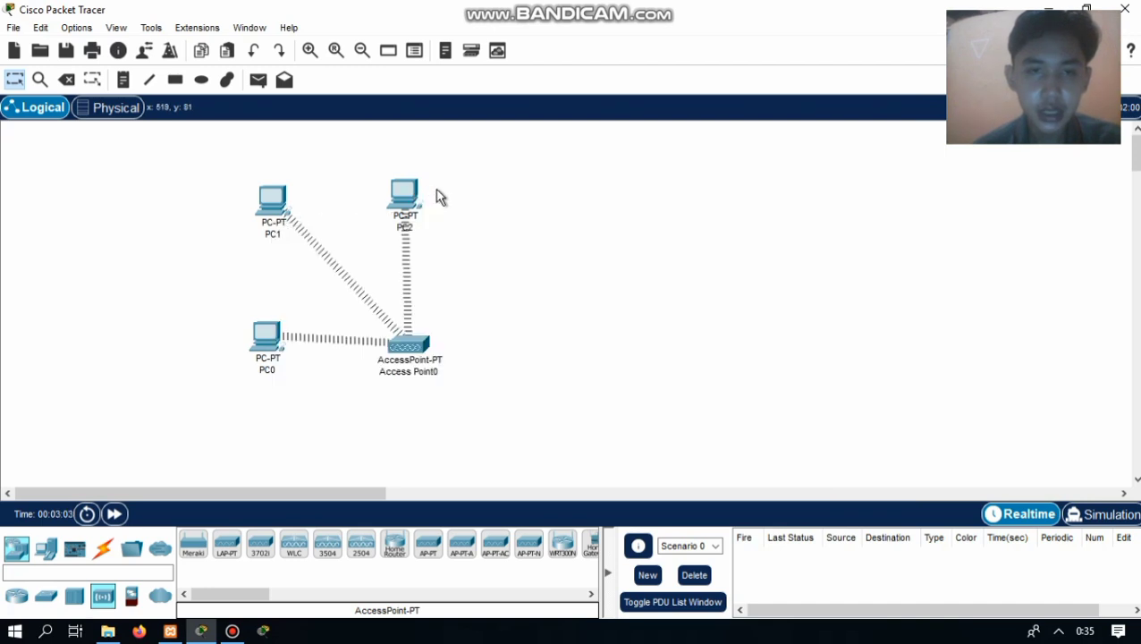
pyautogui.moveTo(403, 199)
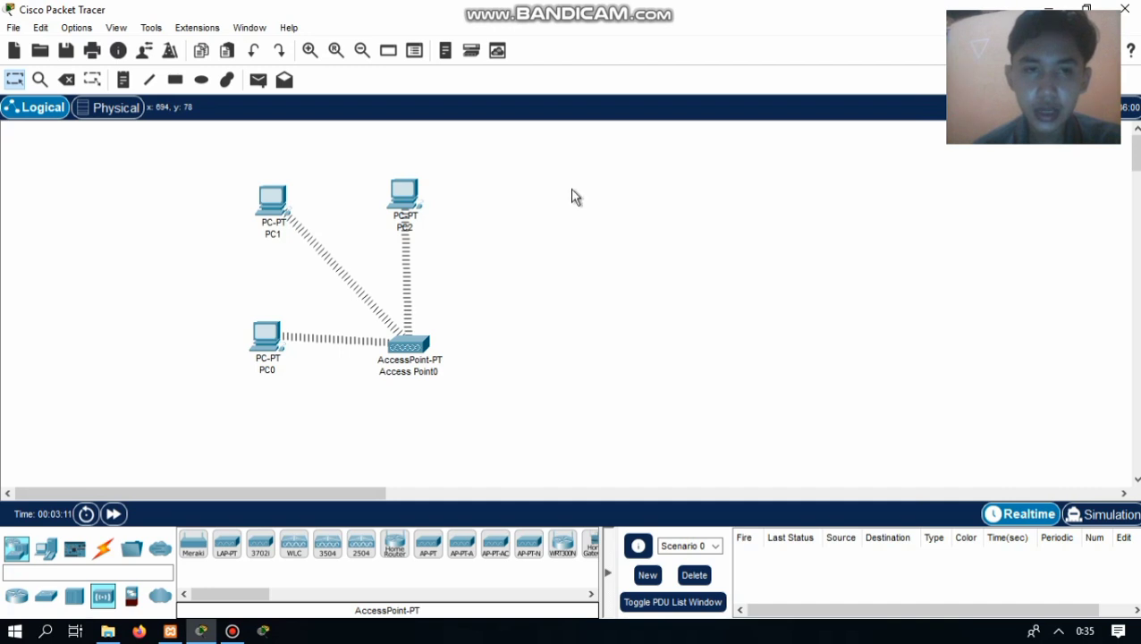
pyautogui.click(261, 88)
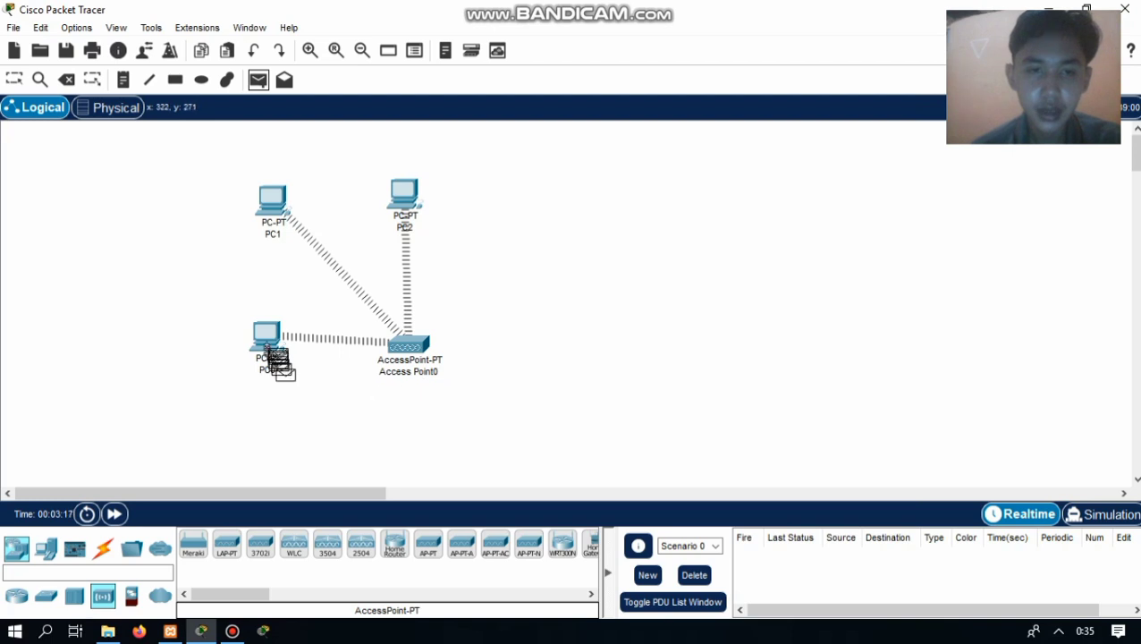
pyautogui.click(268, 333)
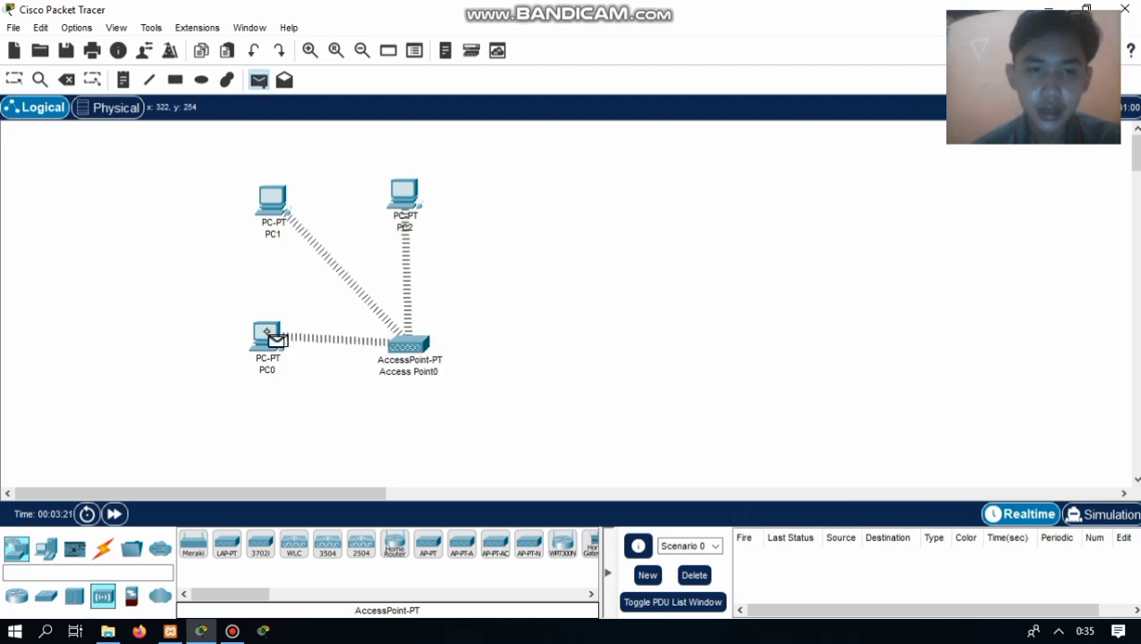
pyautogui.click(271, 205)
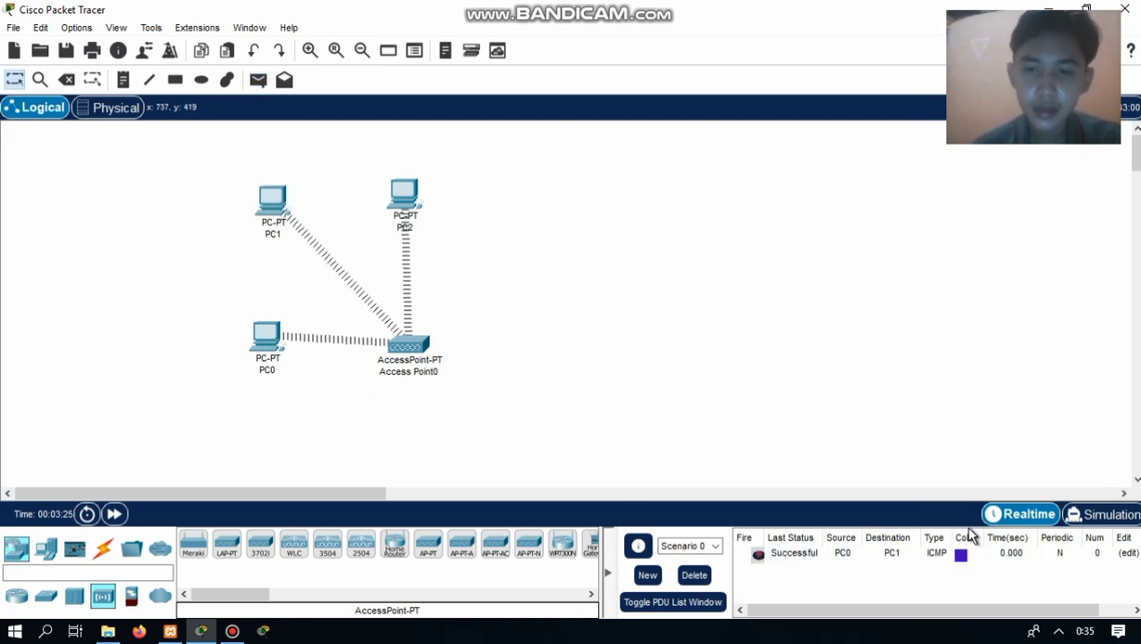
# Step: Switch to simulation mode and keep only ICMP enabled among the IPv4 event filters
pyautogui.click(1093, 515)
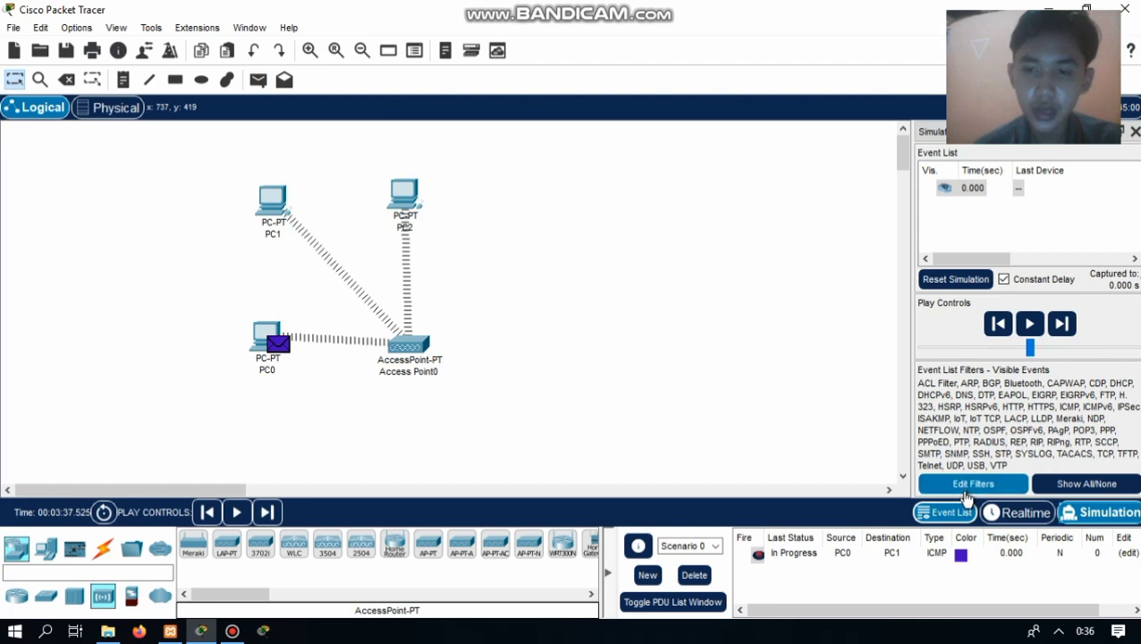
pyautogui.click(966, 498)
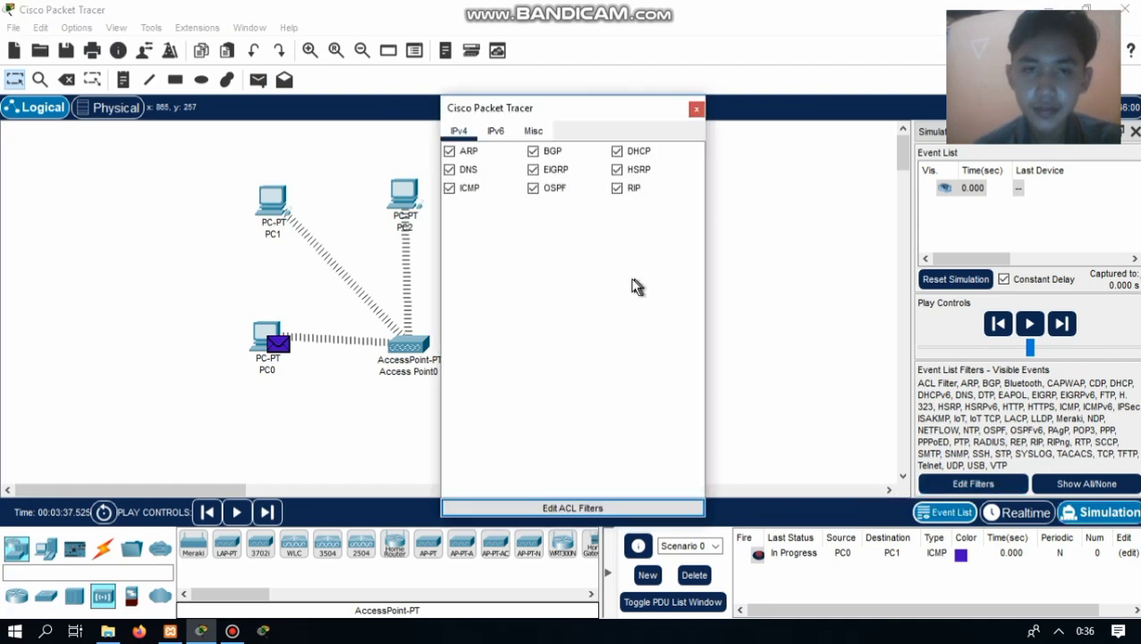
pyautogui.click(449, 170)
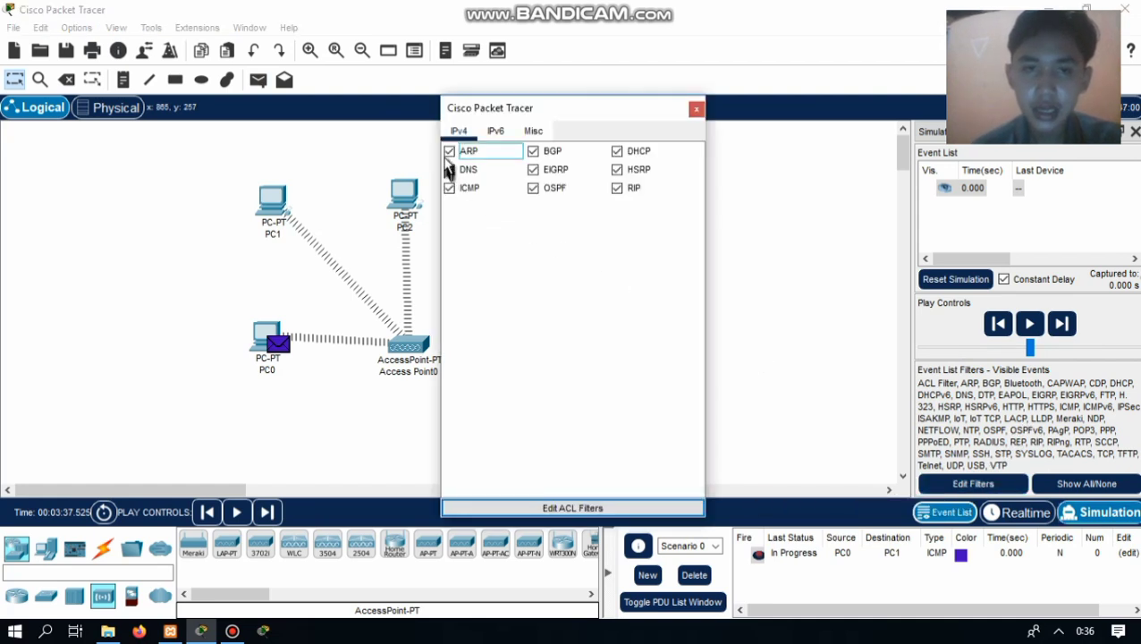
pyautogui.click(532, 151)
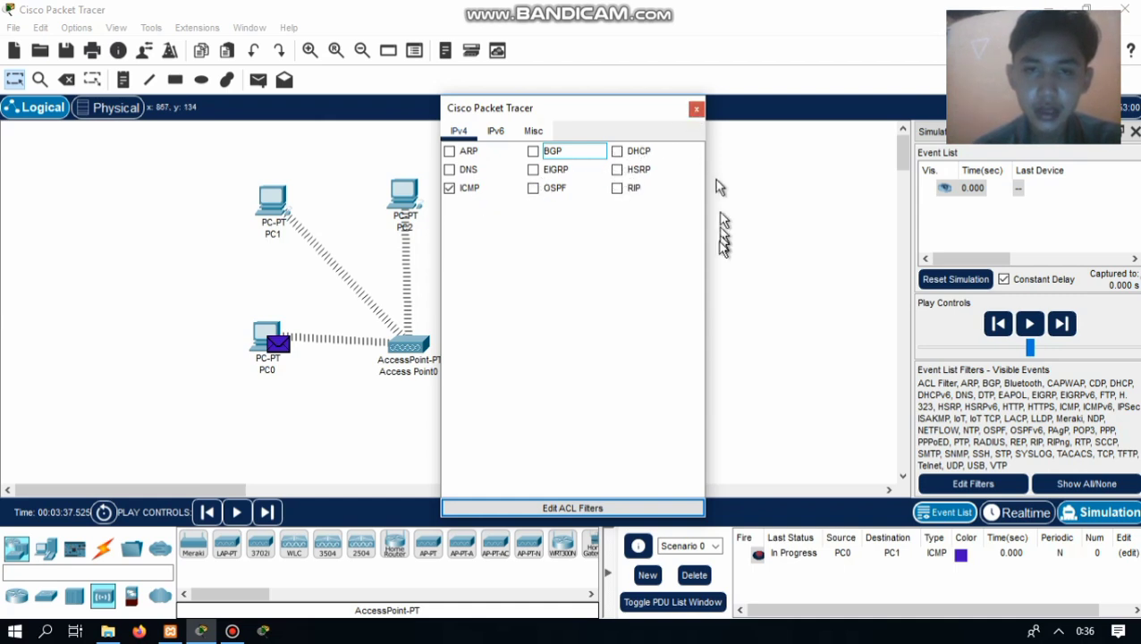
pyautogui.click(695, 111)
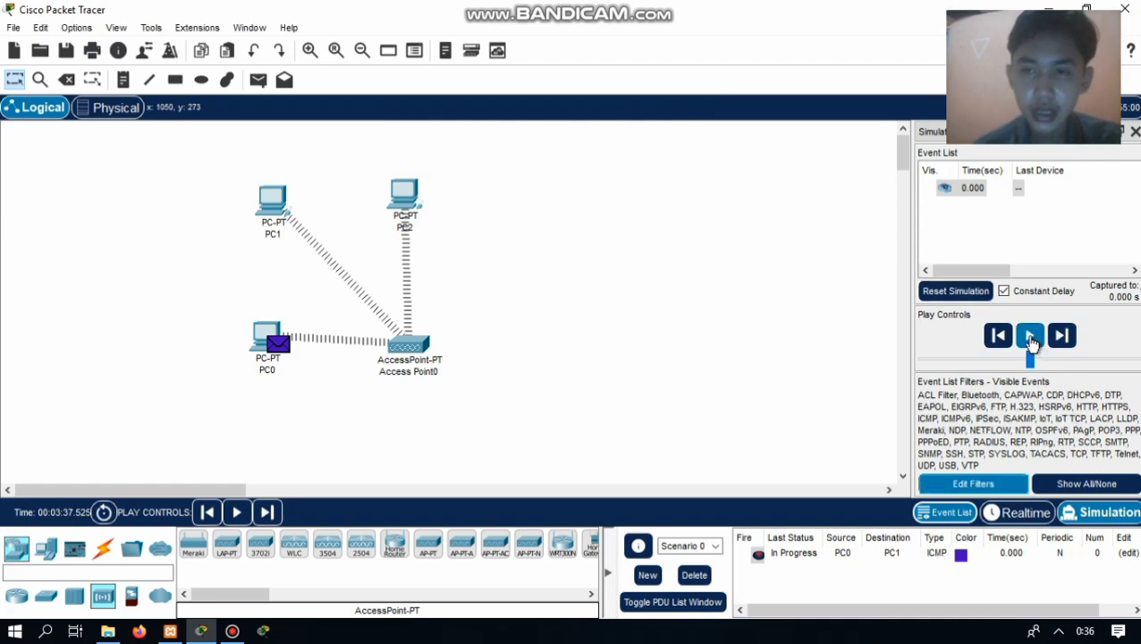
# Step: Play the PC0-to-PC1 message through Access Point0 in simulation mode, then return to realtime mode
pyautogui.click(1032, 338)
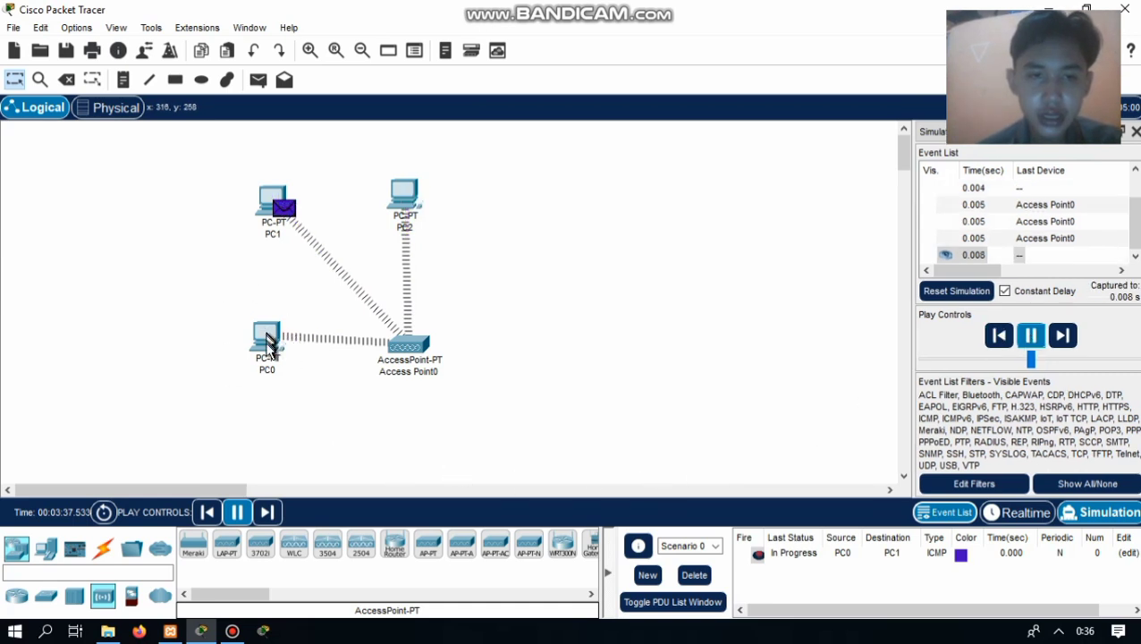
pyautogui.moveTo(267, 348)
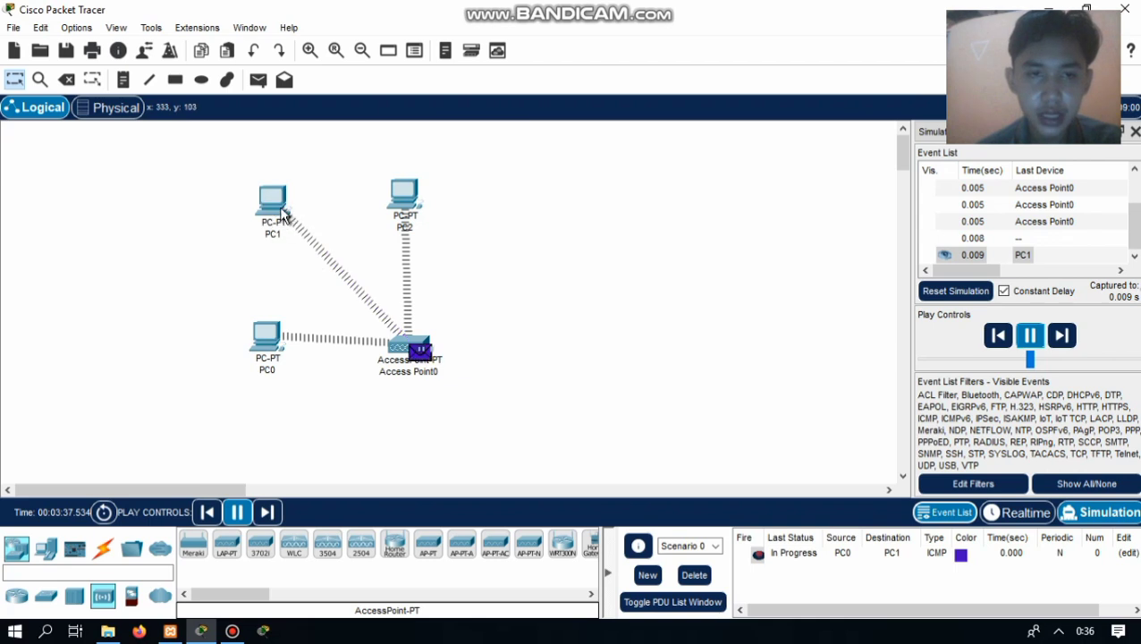
pyautogui.moveTo(283, 215)
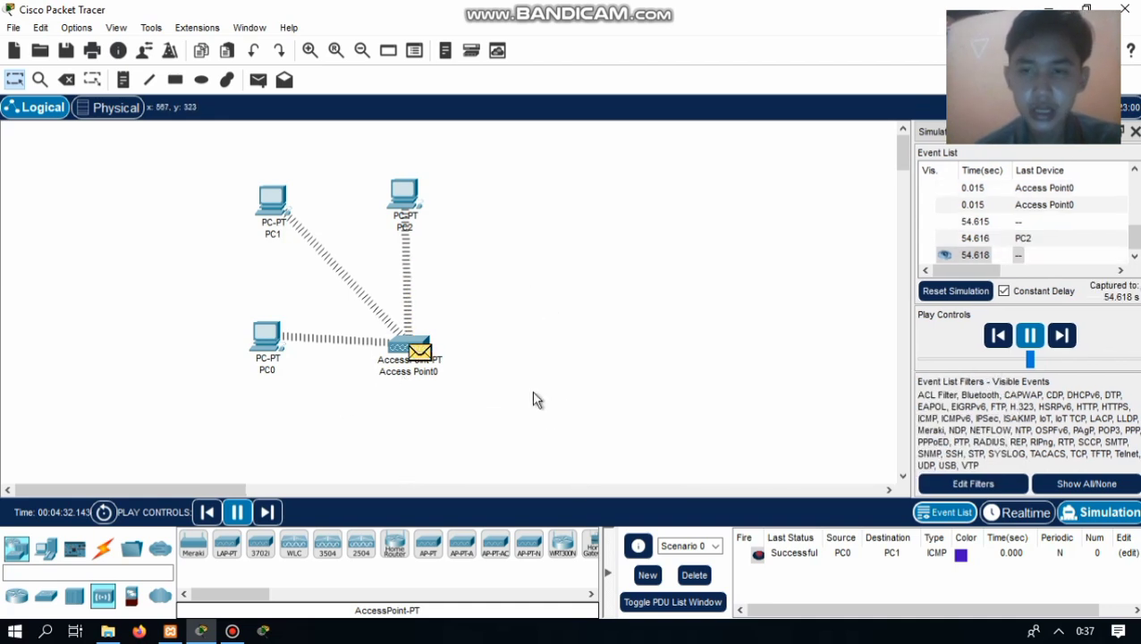
pyautogui.click(1021, 524)
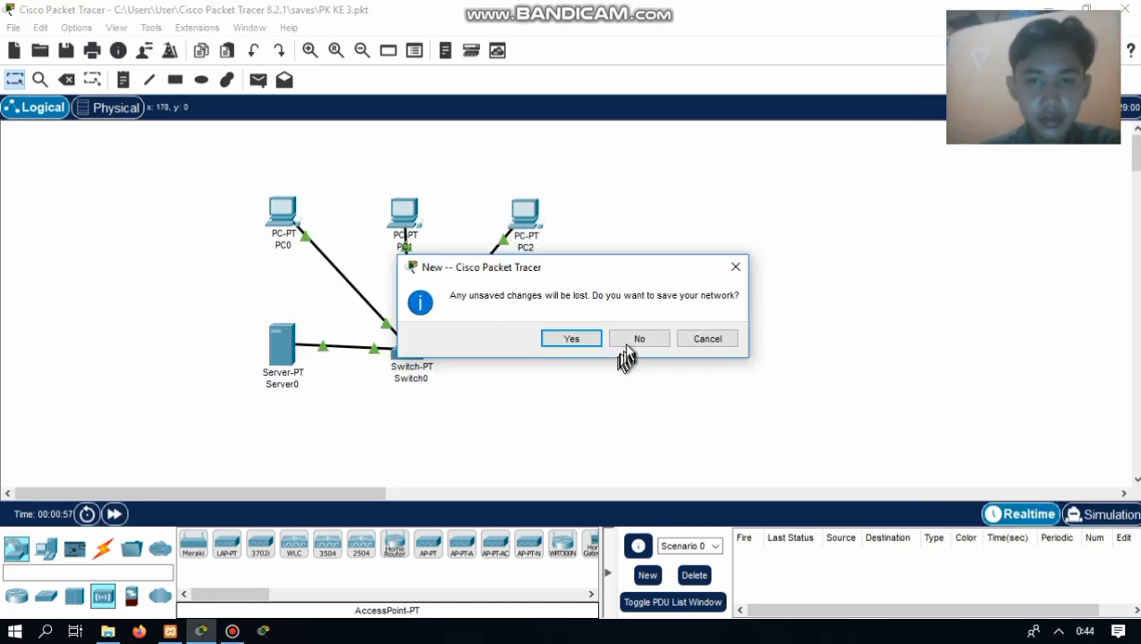
# Step: Start a new network without saving the open one and place three PC-PT devices in a row
pyautogui.click(633, 342)
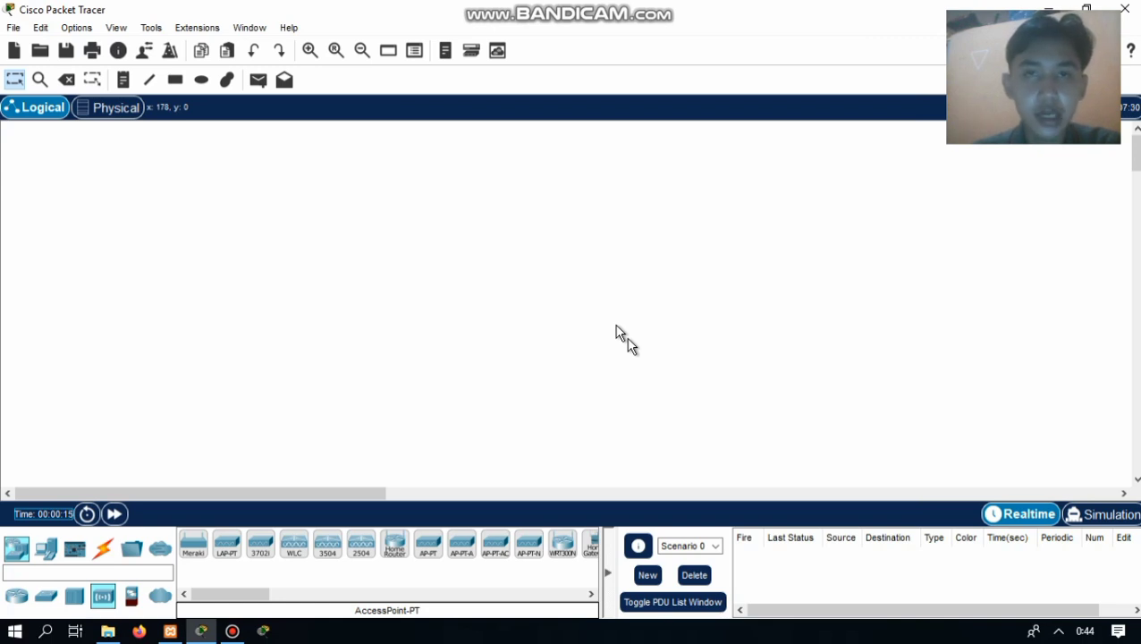
pyautogui.click(45, 549)
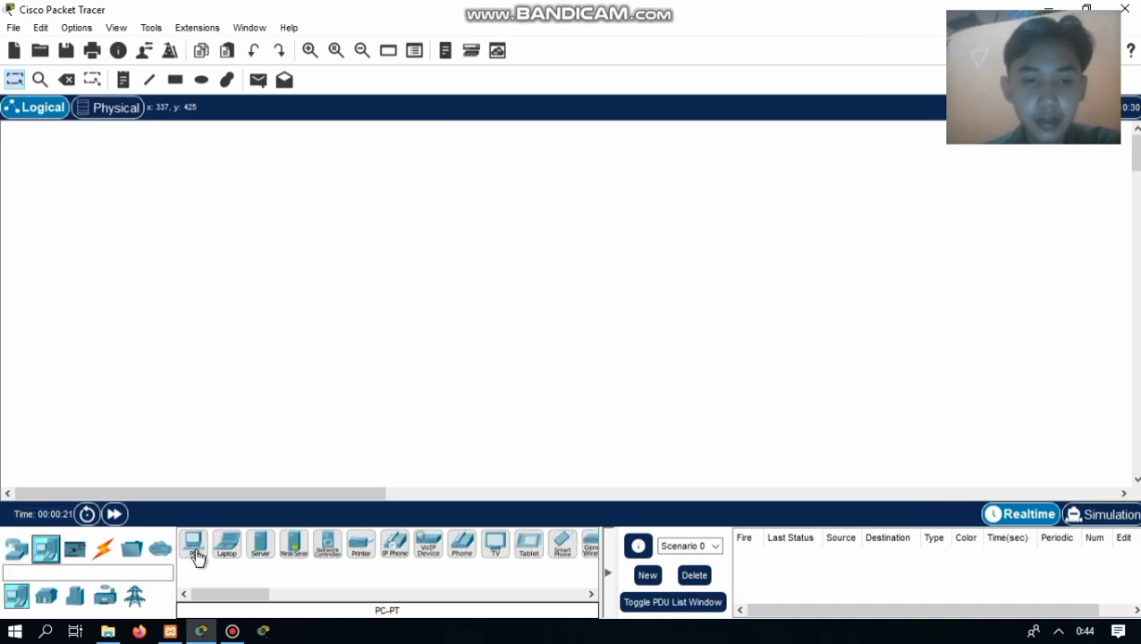
pyautogui.moveTo(194, 544); pyautogui.dragTo(252, 294)
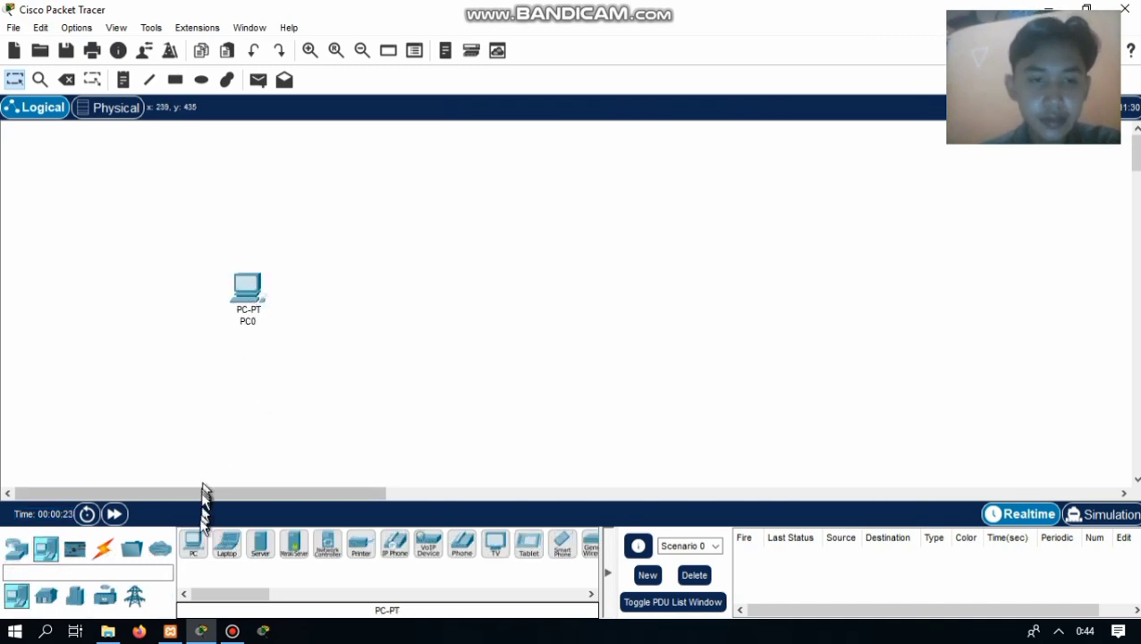
pyautogui.moveTo(194, 544); pyautogui.dragTo(403, 224)
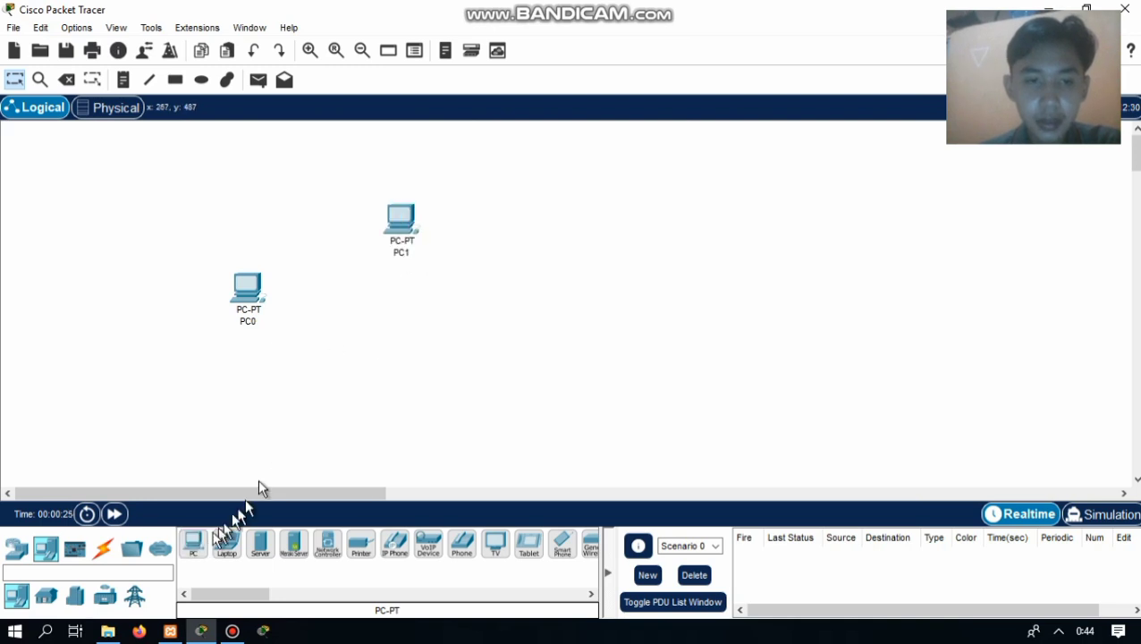
pyautogui.click(191, 548)
pyautogui.click(523, 231)
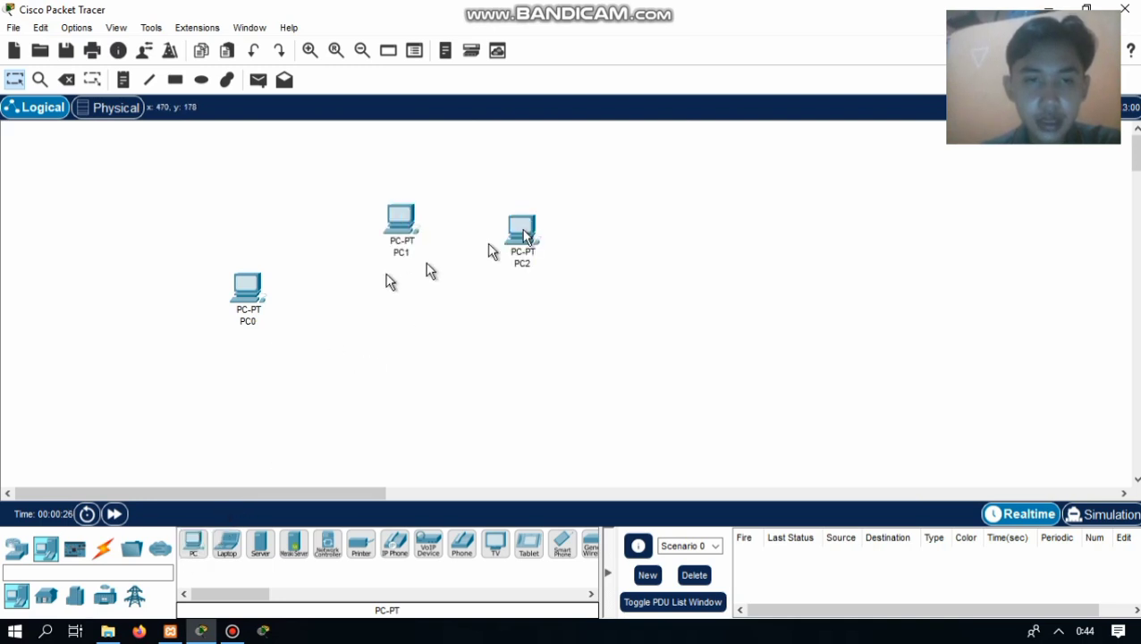
pyautogui.moveTo(264, 288); pyautogui.dragTo(284, 244)
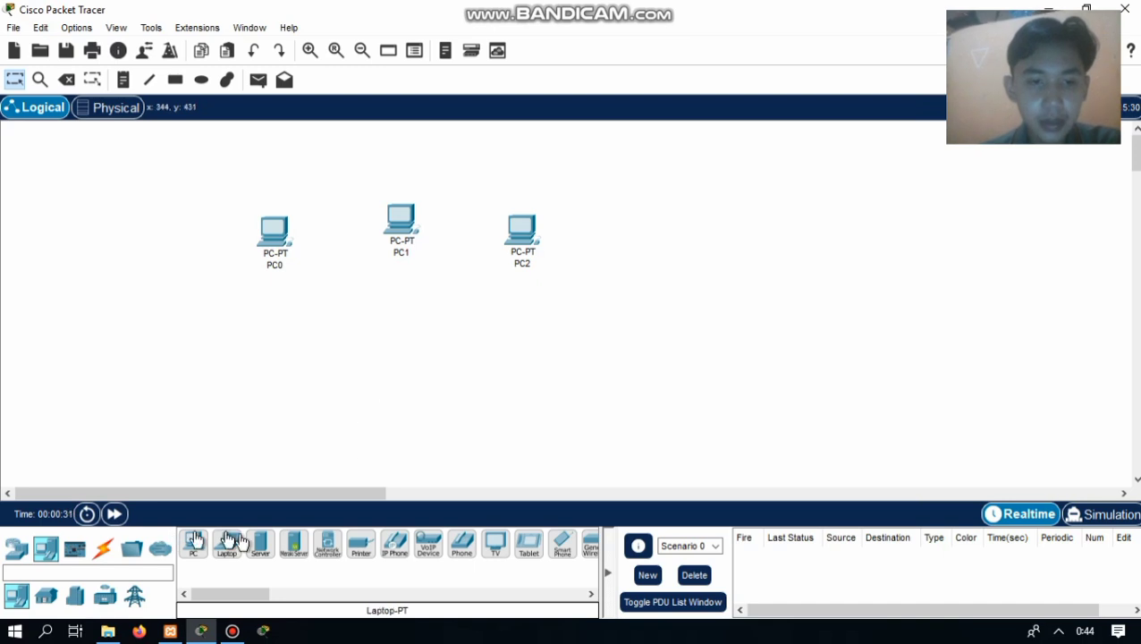
# Step: Place a Server-PT below PC0 and a Switch-PT below PC1
pyautogui.click(262, 549)
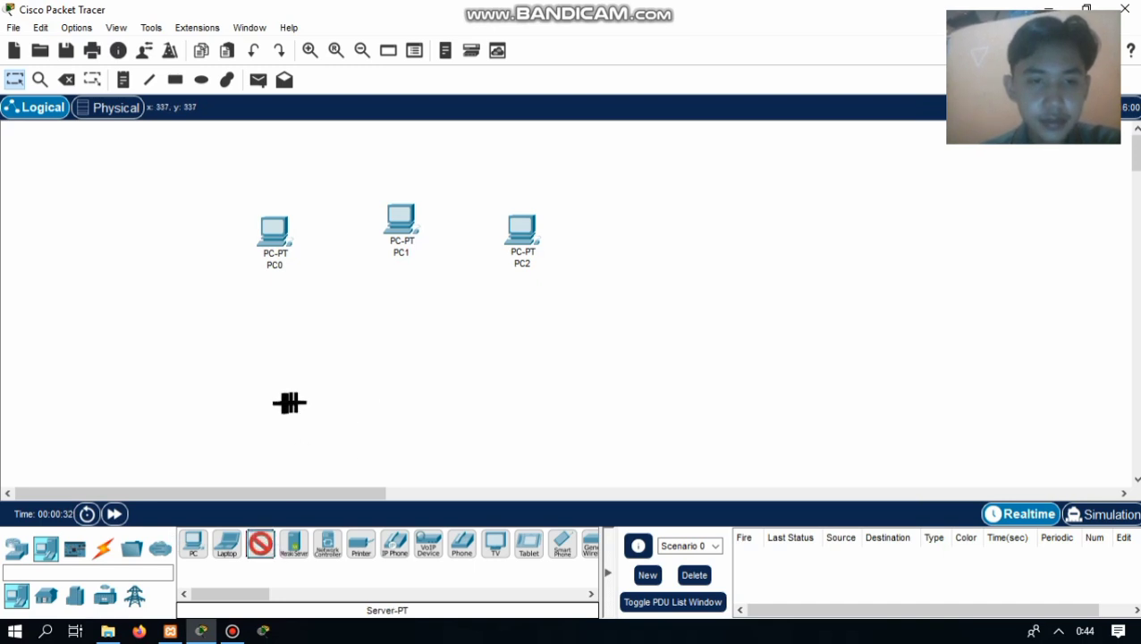
pyautogui.click(285, 407)
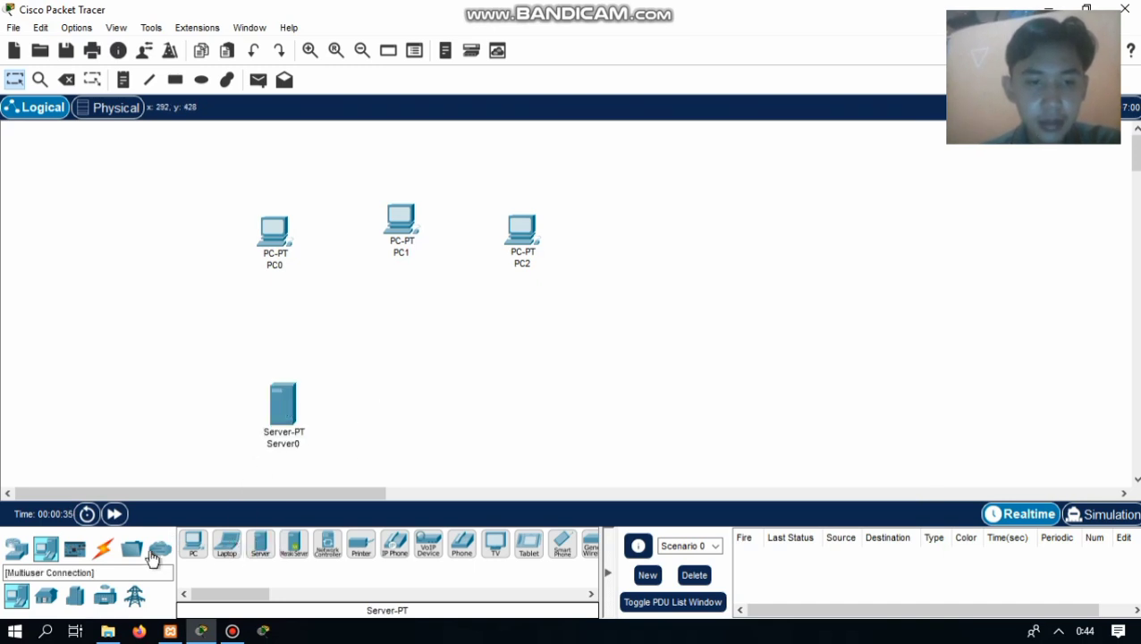
pyautogui.click(15, 559)
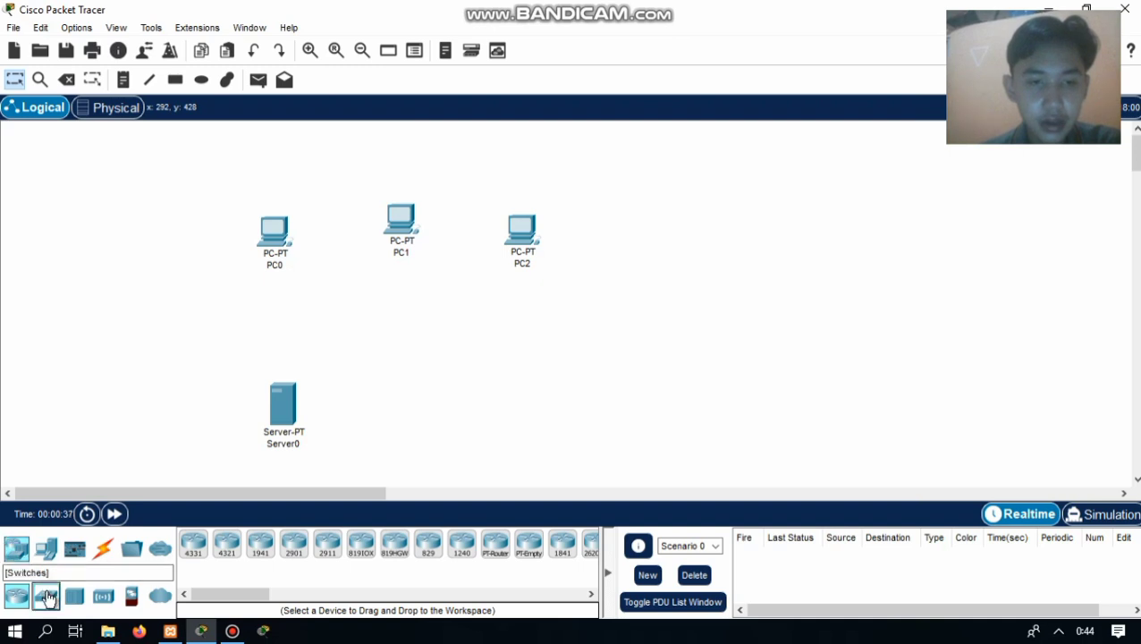
pyautogui.click(46, 596)
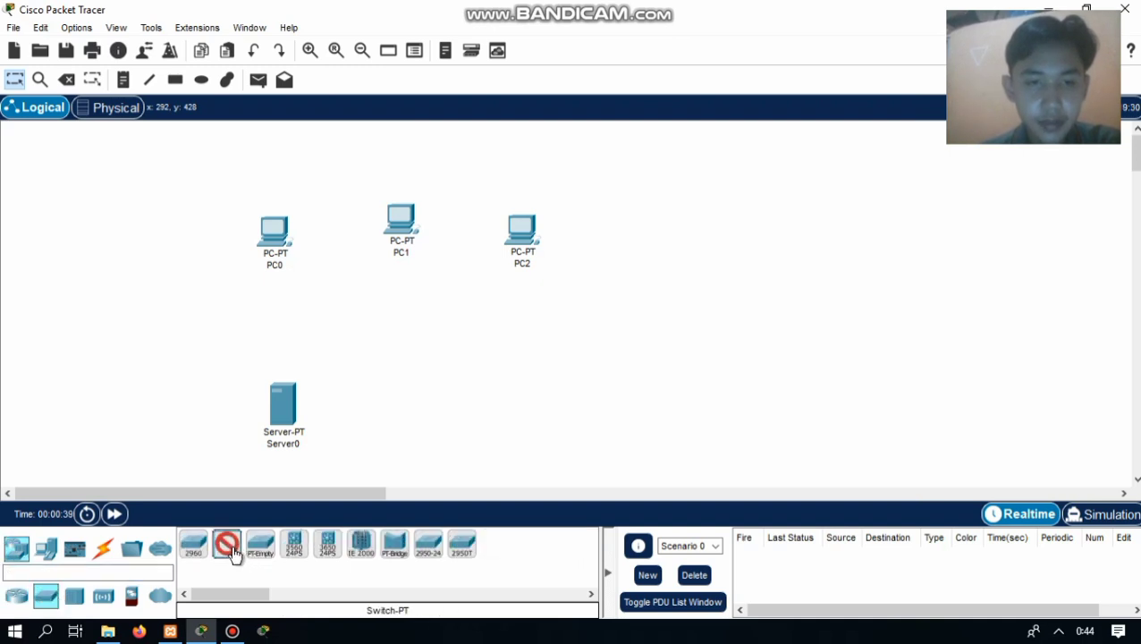
pyautogui.click(408, 334)
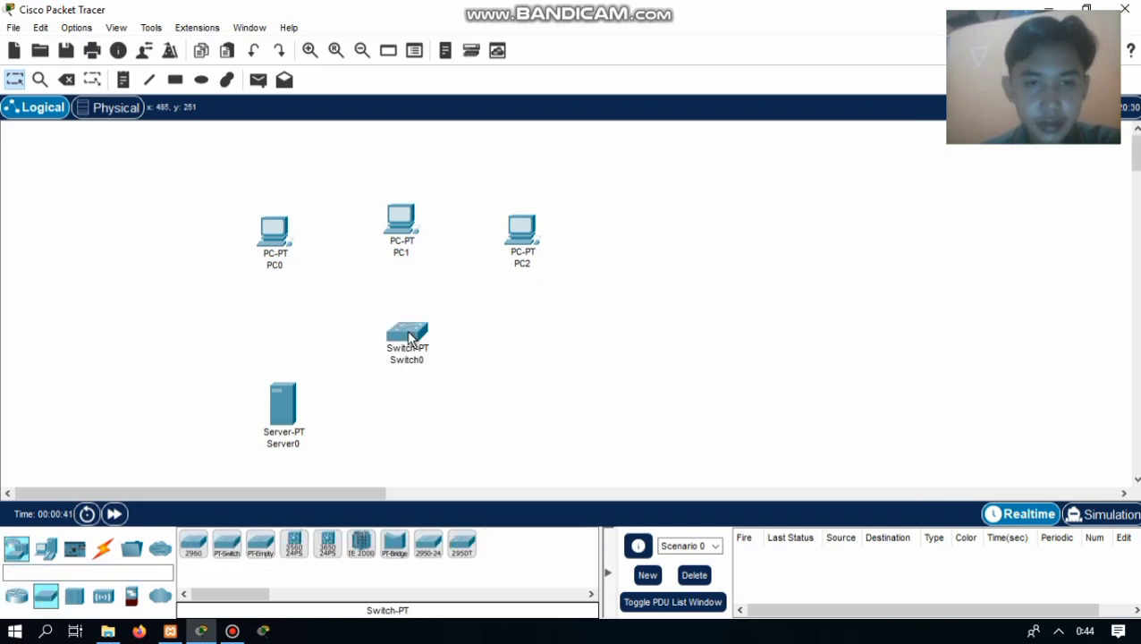
# Step: Rearrange the devices so the three PCs form an upper row with Server0 and Switch0 side by side below them
pyautogui.moveTo(408, 336); pyautogui.dragTo(410, 350)
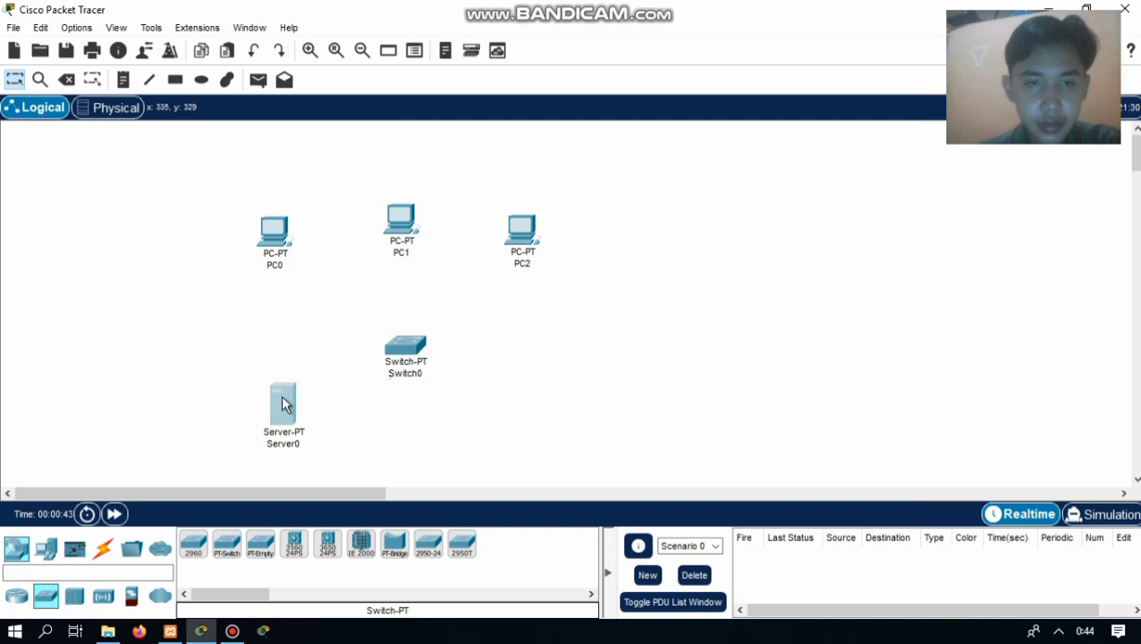
pyautogui.moveTo(283, 404); pyautogui.dragTo(280, 344)
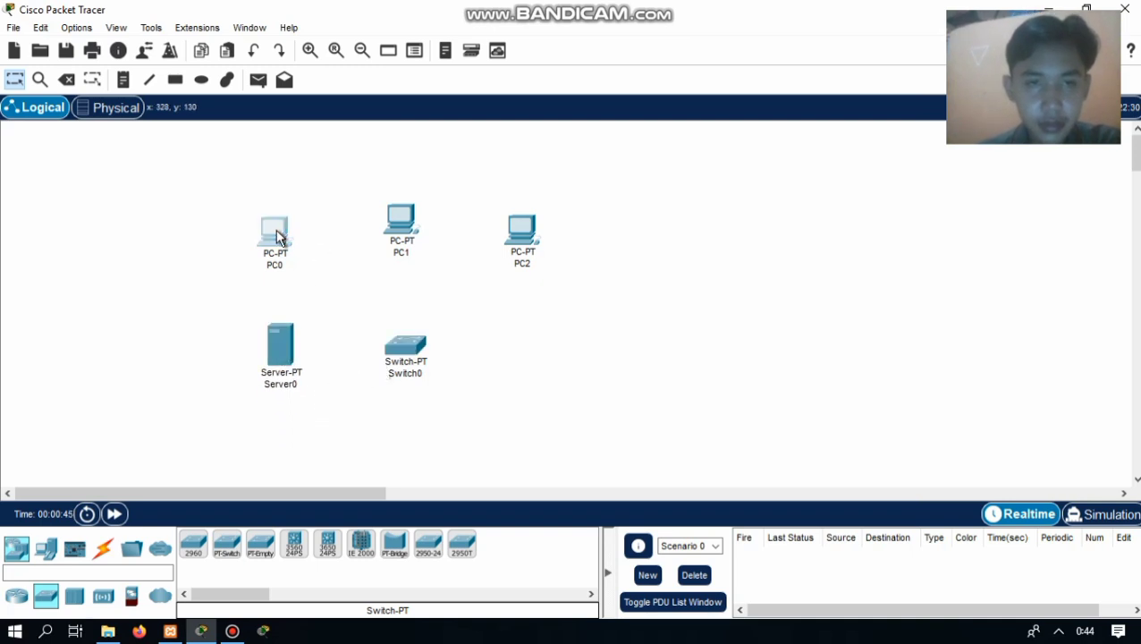
pyautogui.moveTo(278, 234); pyautogui.dragTo(291, 204)
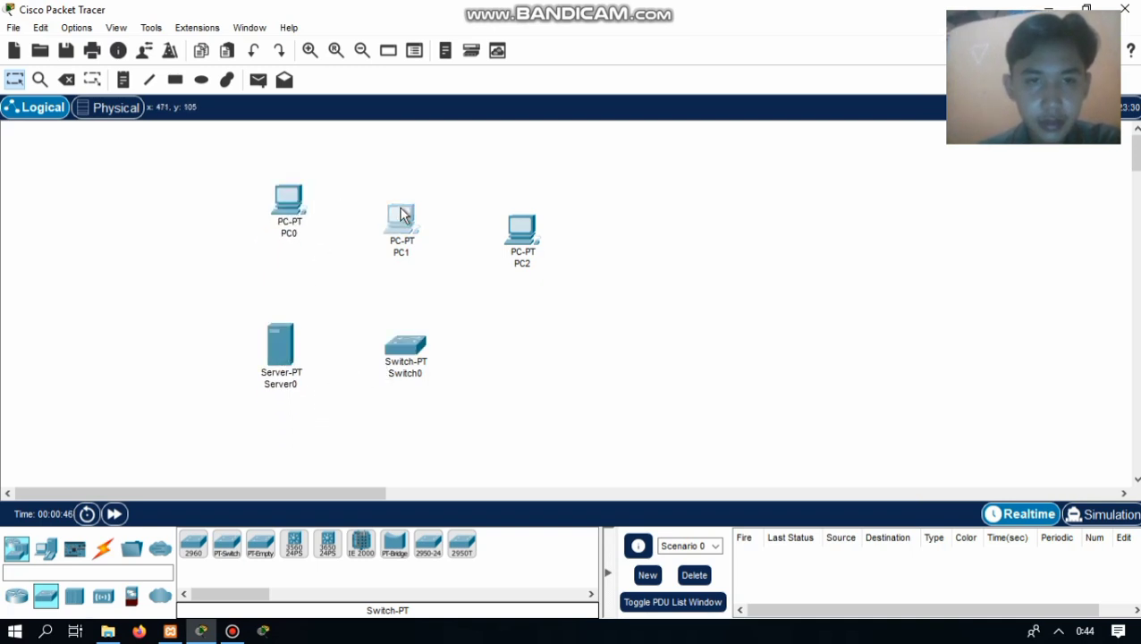
pyautogui.moveTo(403, 215); pyautogui.dragTo(418, 206)
pyautogui.moveTo(519, 231); pyautogui.dragTo(530, 214)
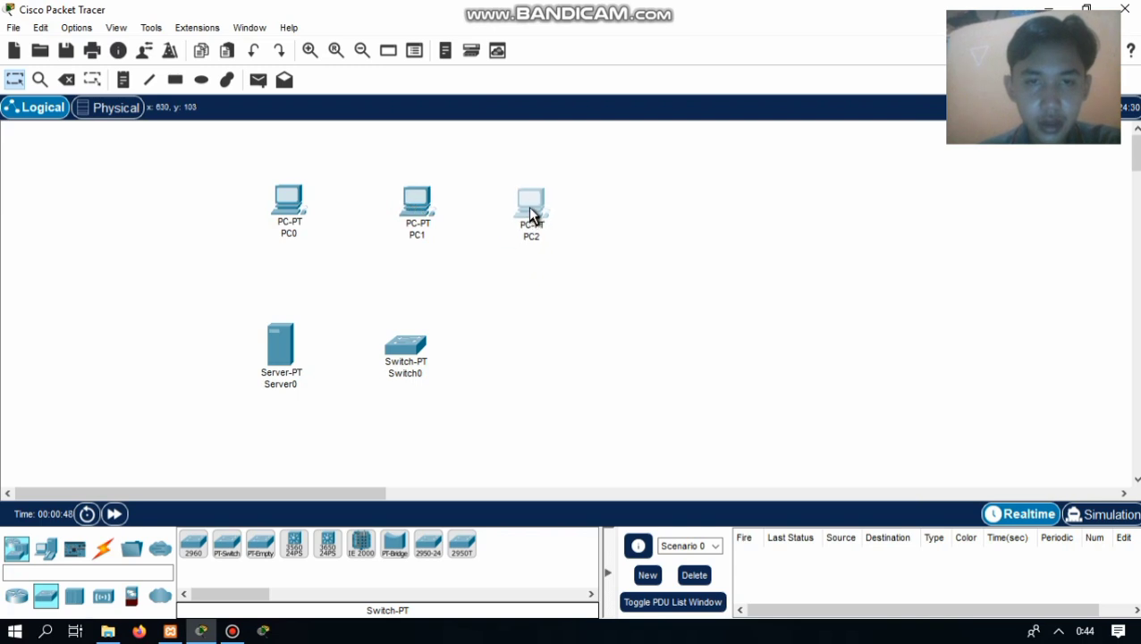
pyautogui.click(591, 249)
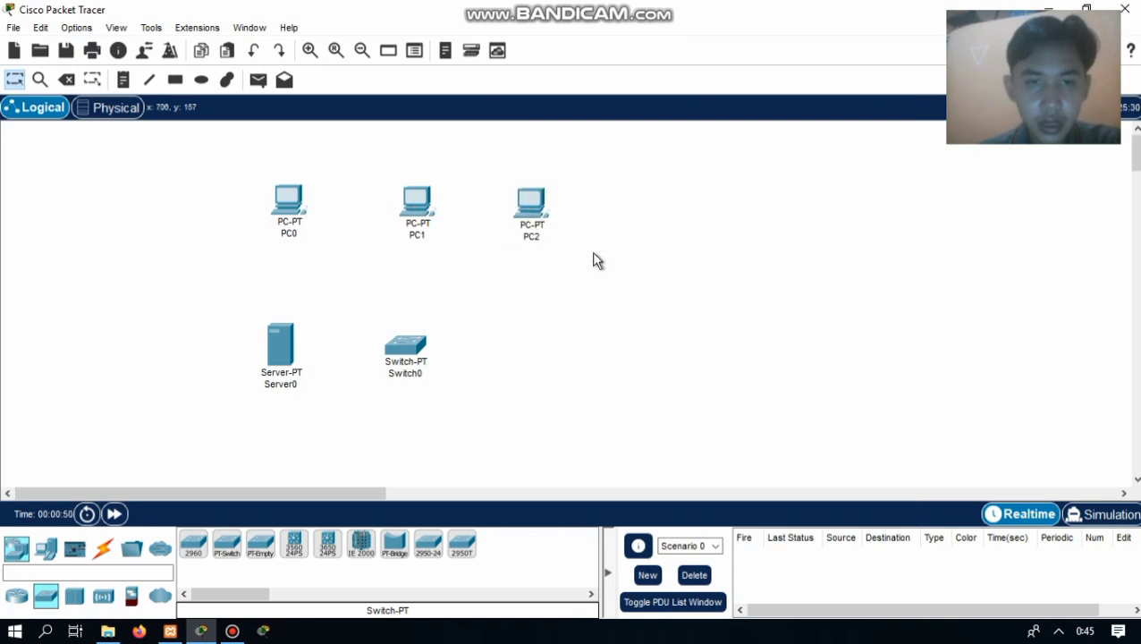
# Step: Connect Server0's FastEthernet0 port to Switch0 with a copper straight-through cable
pyautogui.click(105, 550)
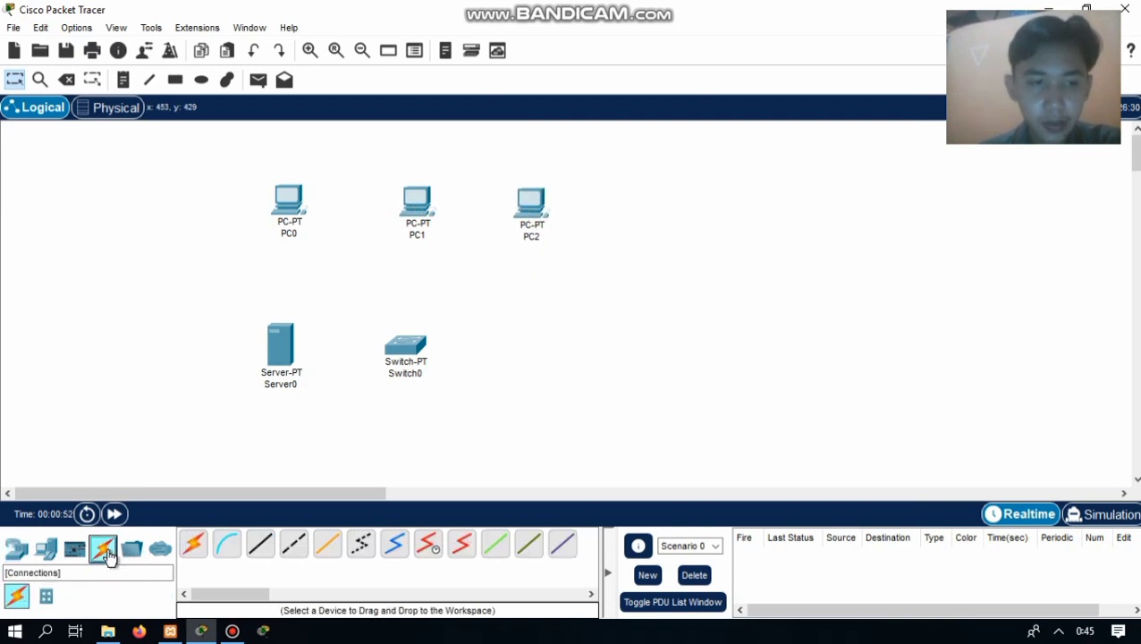
pyautogui.click(258, 544)
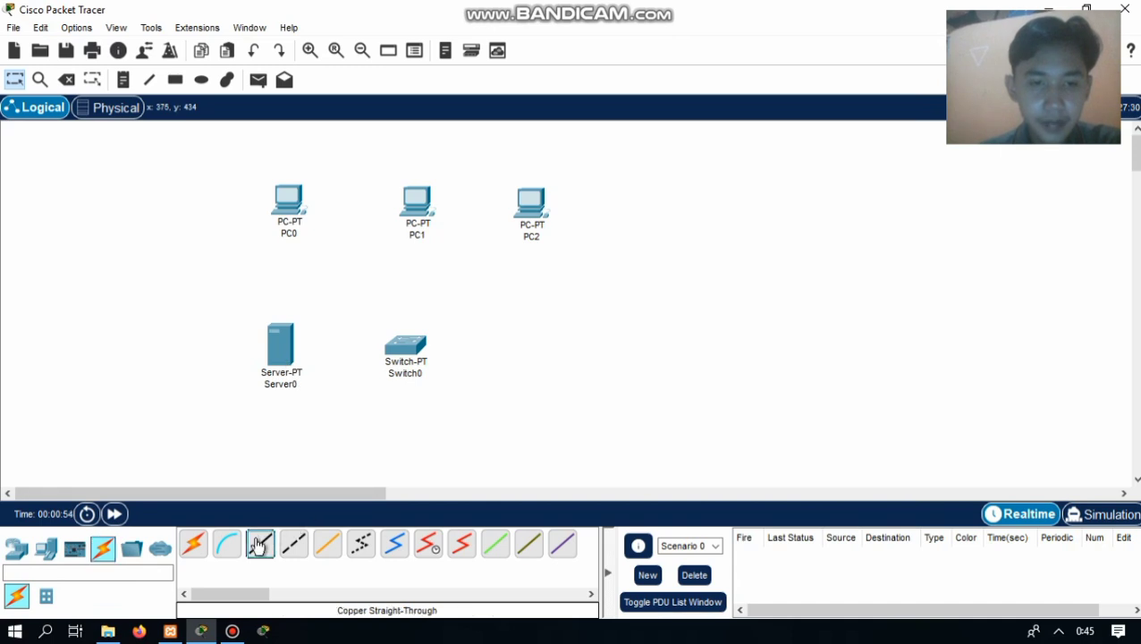
pyautogui.click(284, 351)
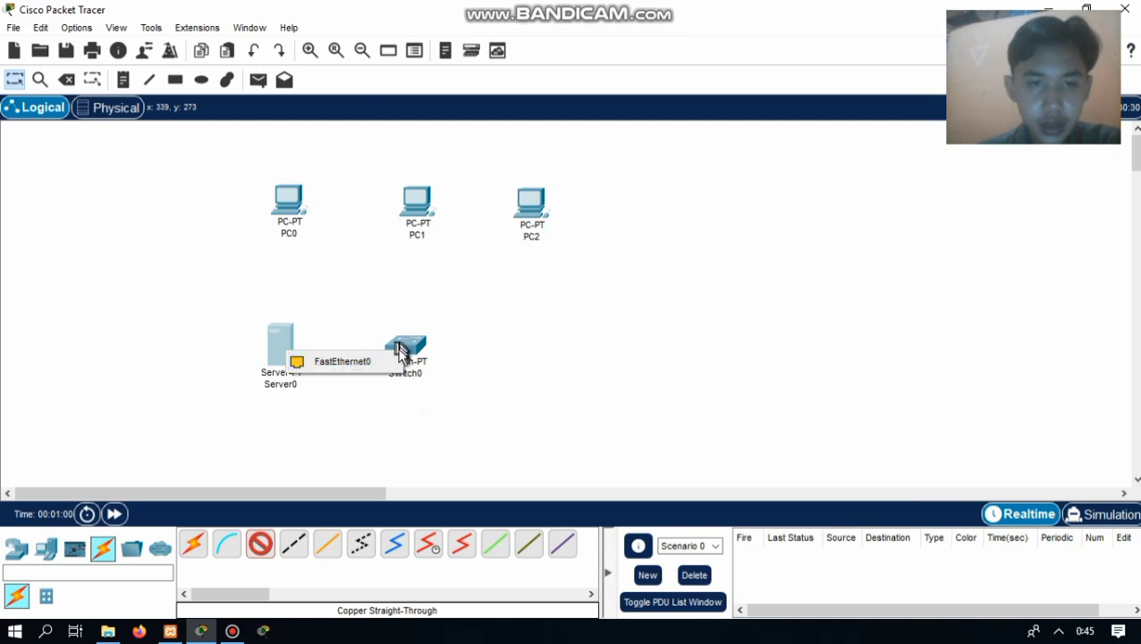
pyautogui.click(362, 363)
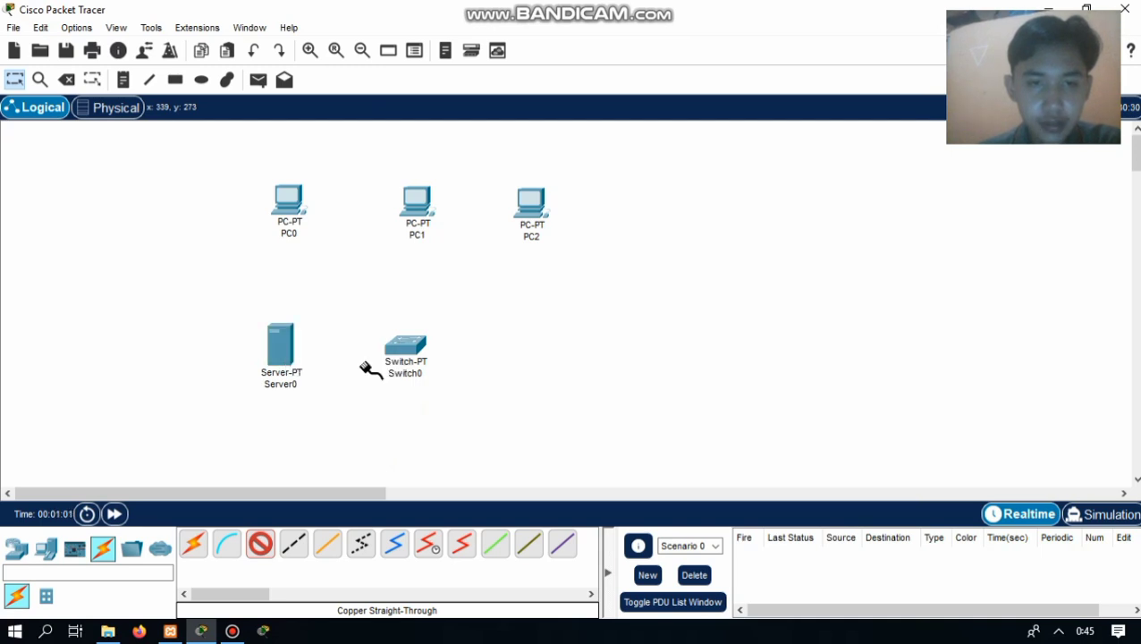
pyautogui.click(407, 351)
pyautogui.click(441, 379)
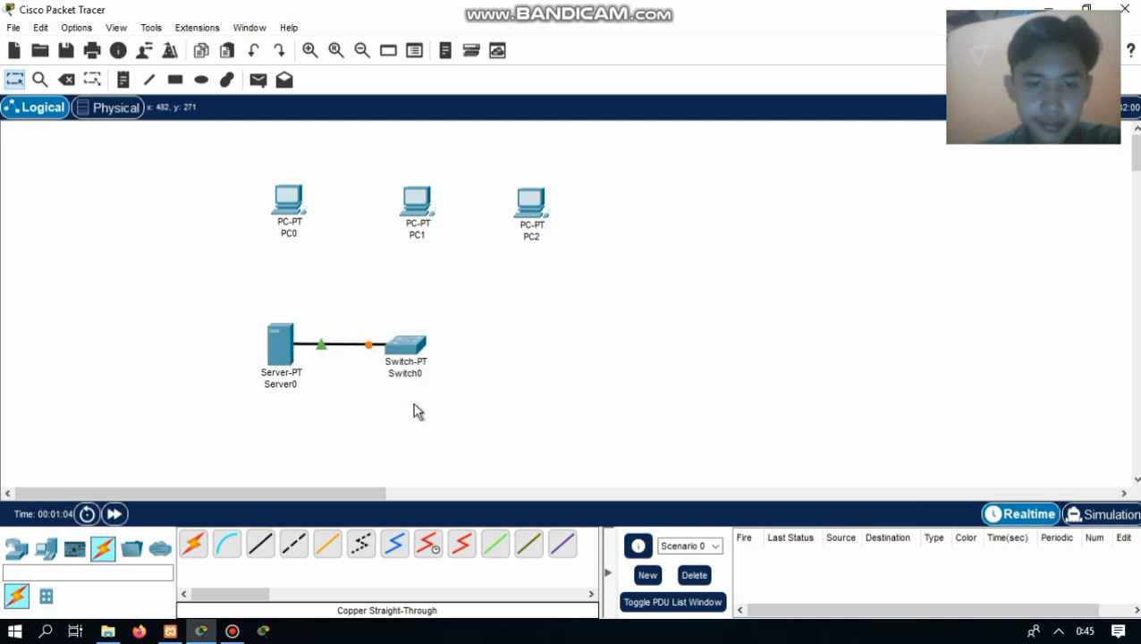
# Step: Connect PC0 to Switch0's FastEthernet1/1 port with a copper straight-through cable
pyautogui.click(260, 542)
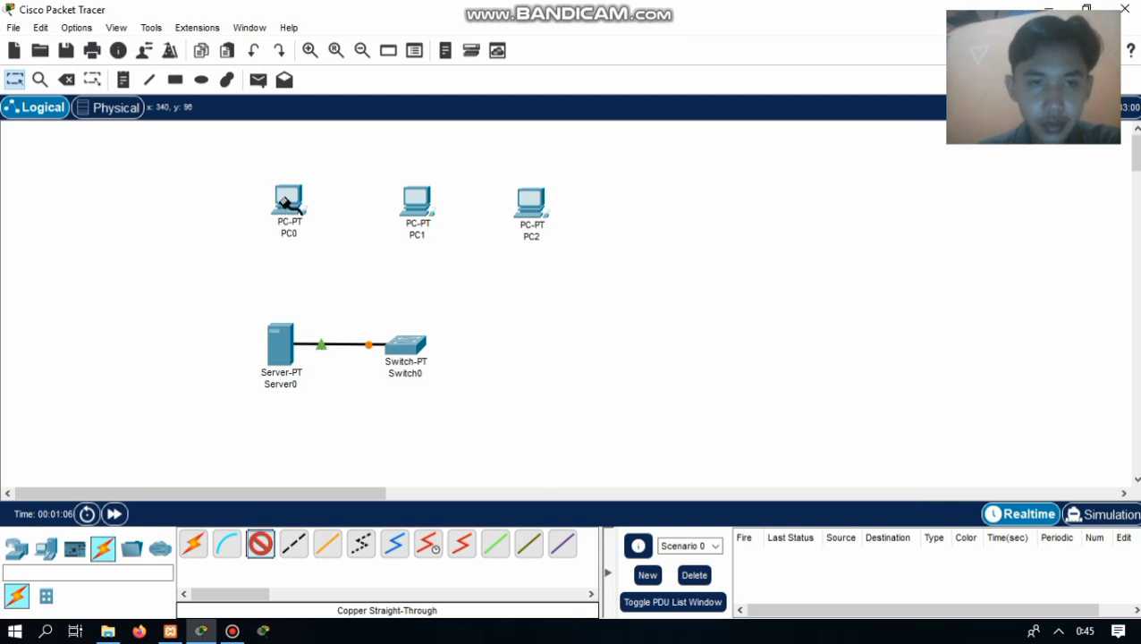
pyautogui.click(288, 205)
pyautogui.click(324, 269)
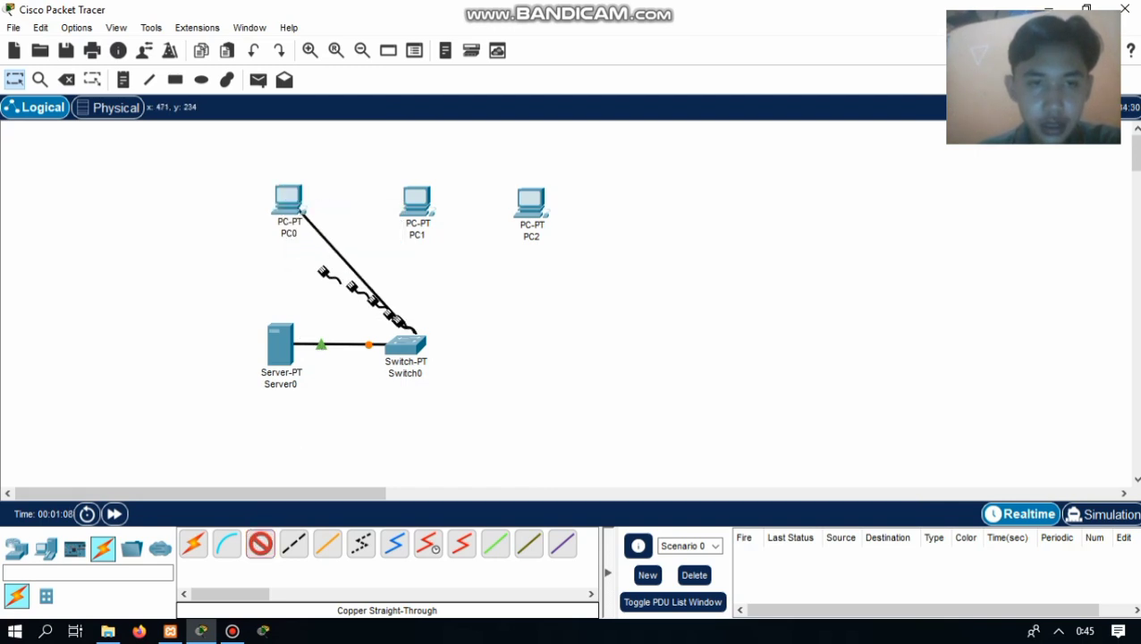
pyautogui.click(414, 351)
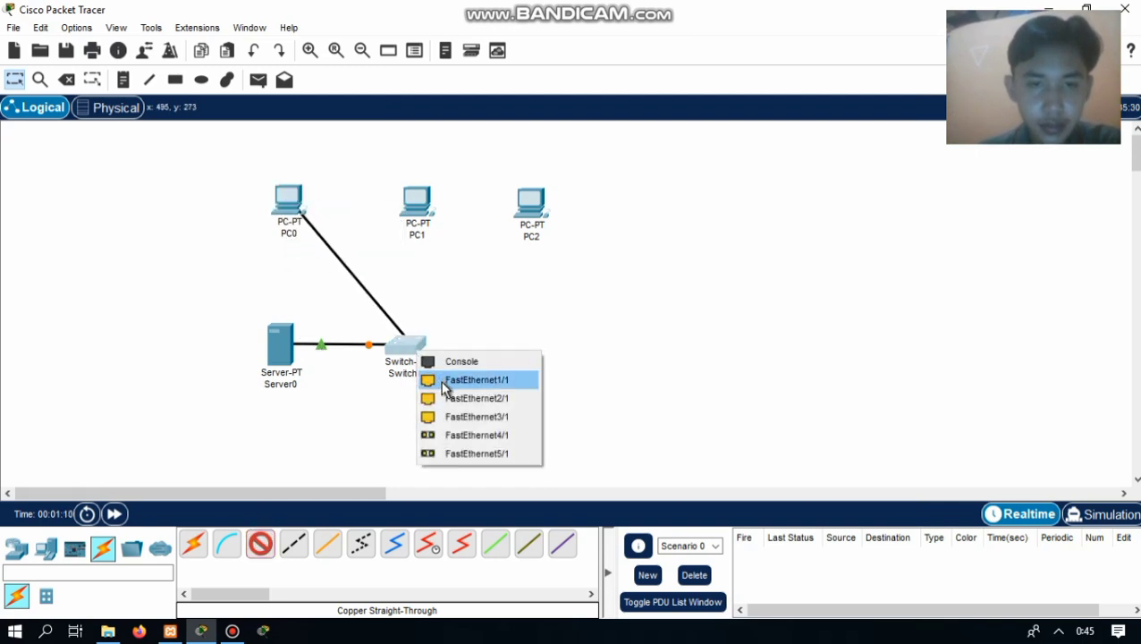
pyautogui.click(447, 381)
# Step: Connect PC1's FastEthernet0 port to Switch0 with a copper straight-through cable
pyautogui.click(261, 543)
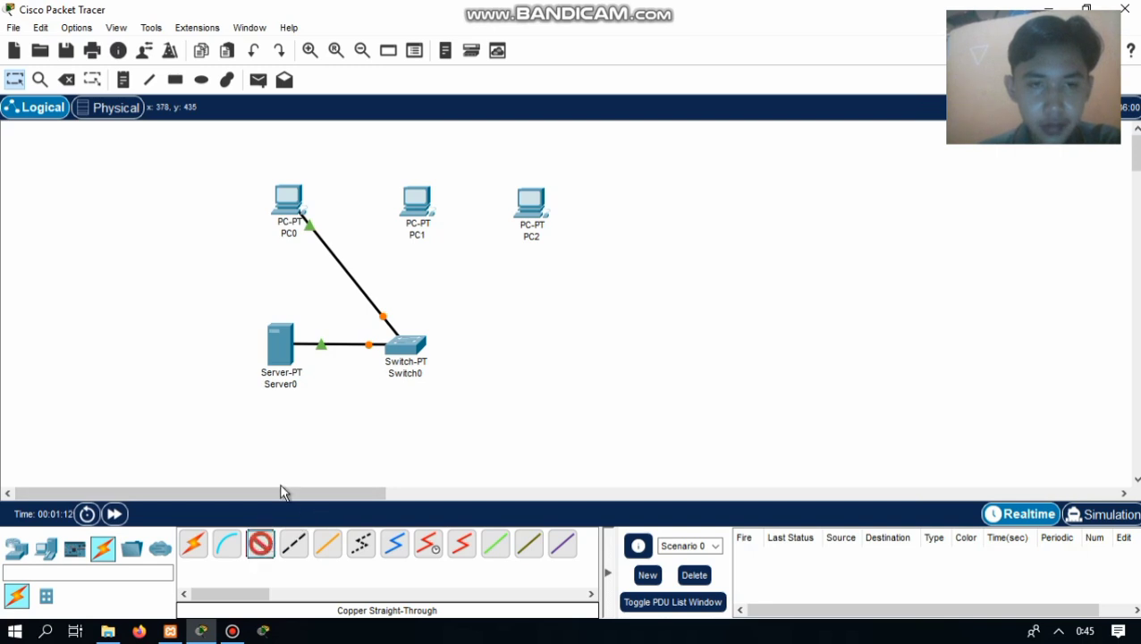
pyautogui.click(431, 205)
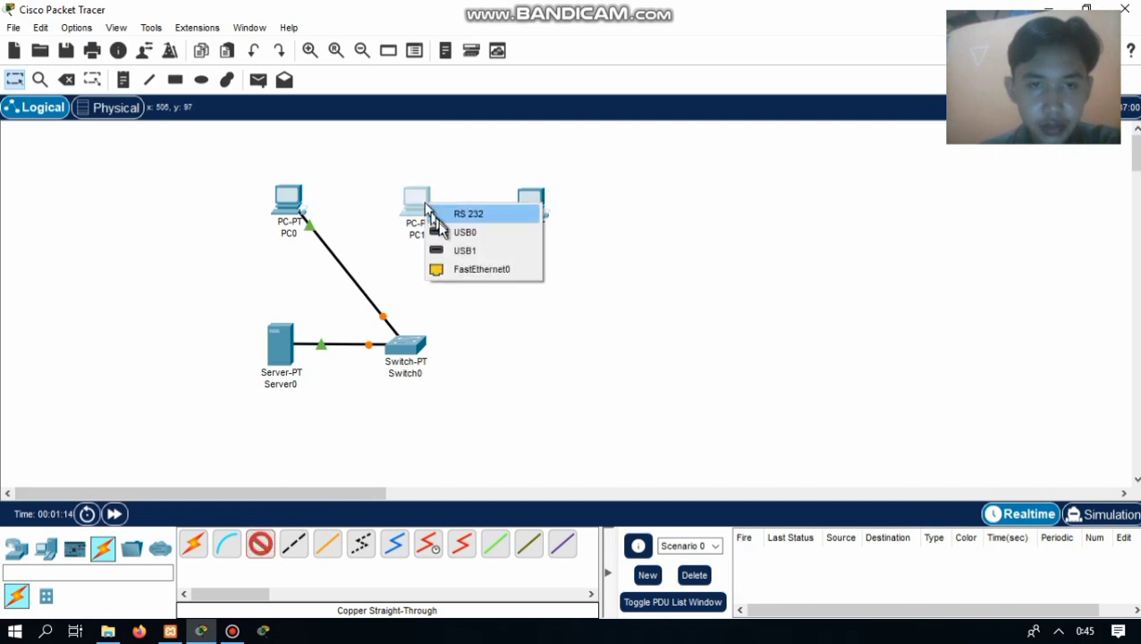
pyautogui.click(441, 271)
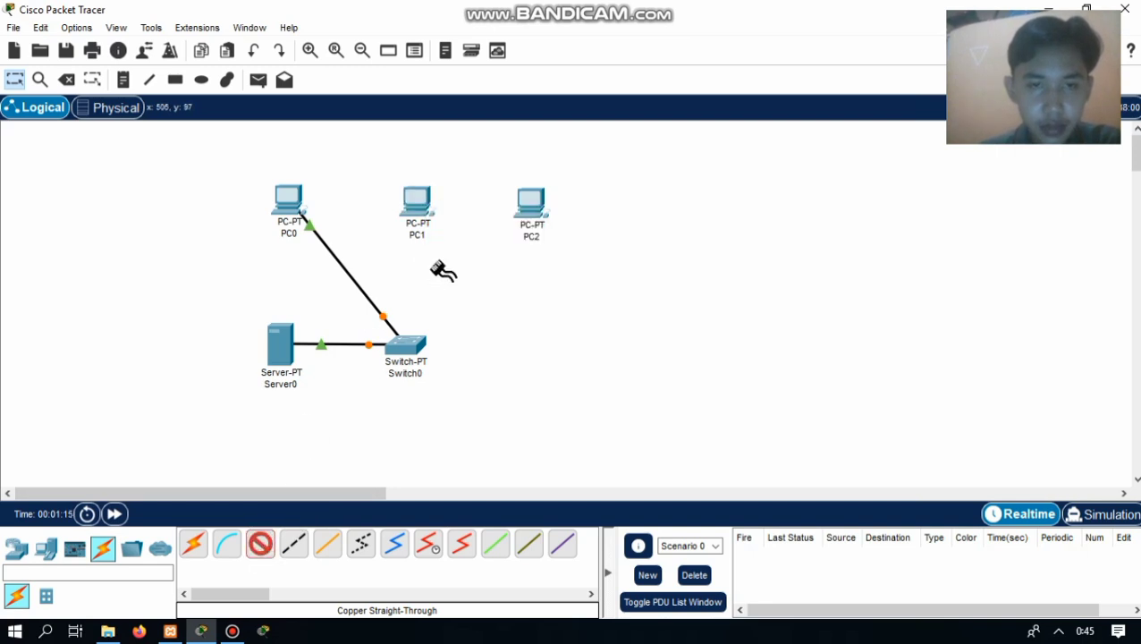
pyautogui.click(412, 345)
pyautogui.click(438, 370)
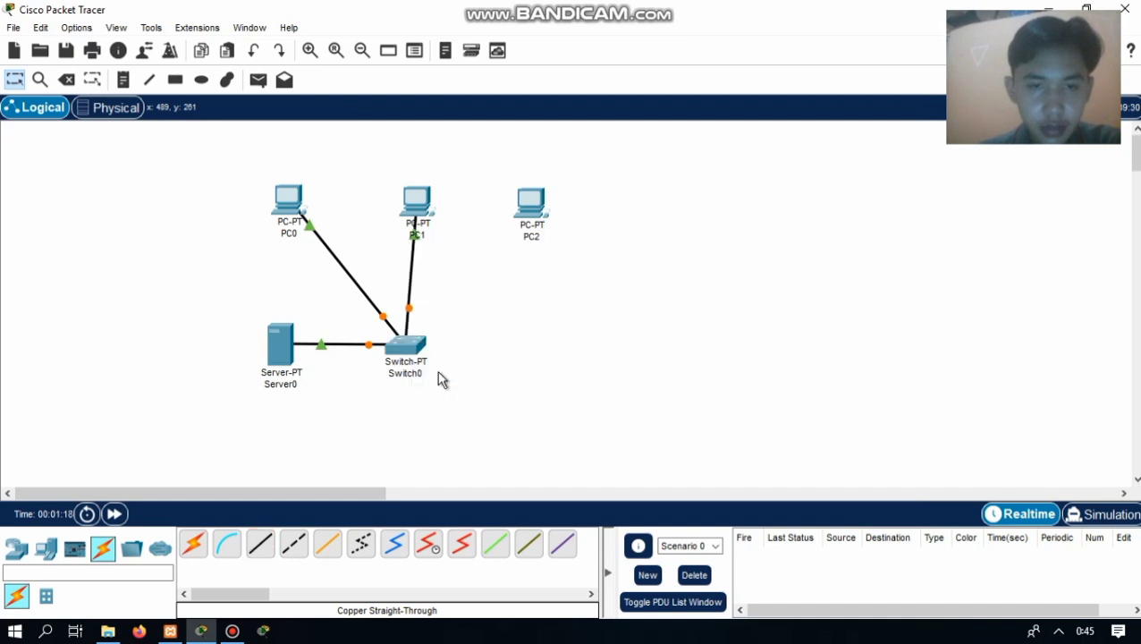
# Step: Connect PC2 to Switch0 with a copper straight-through cable and align PC1 directly above the switch
pyautogui.click(260, 543)
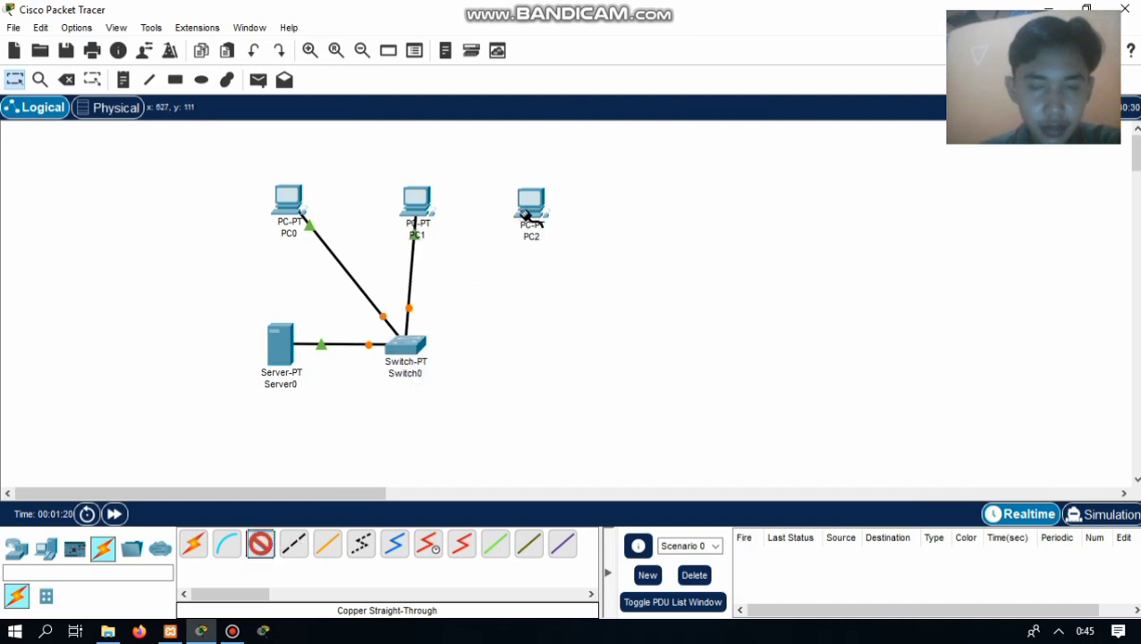
pyautogui.click(527, 219)
pyautogui.click(544, 281)
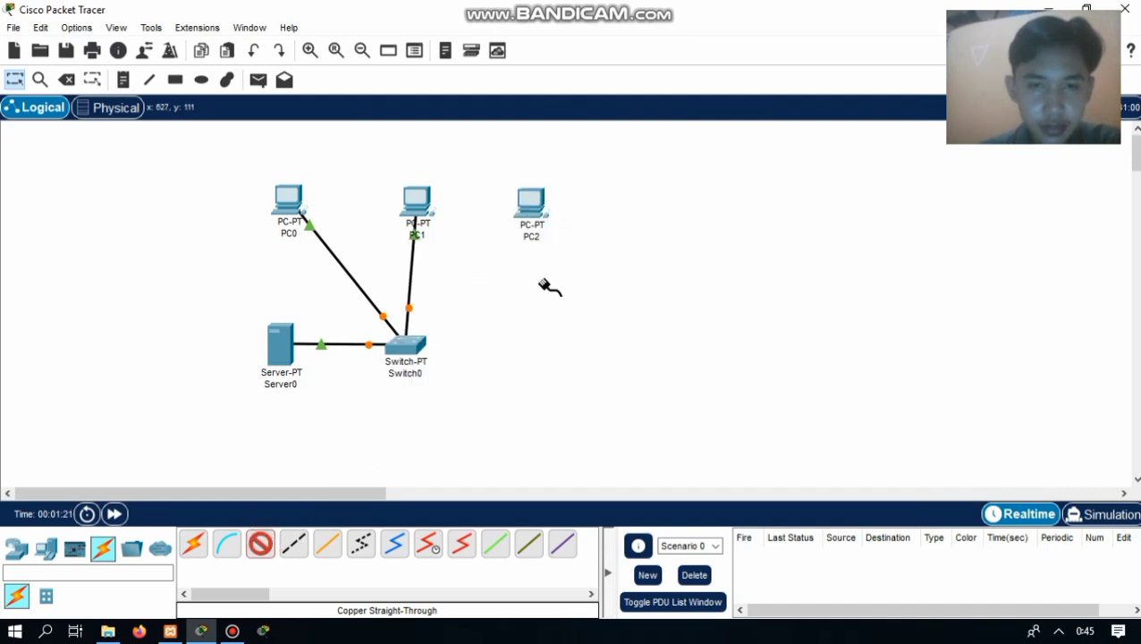
pyautogui.click(407, 347)
pyautogui.click(433, 377)
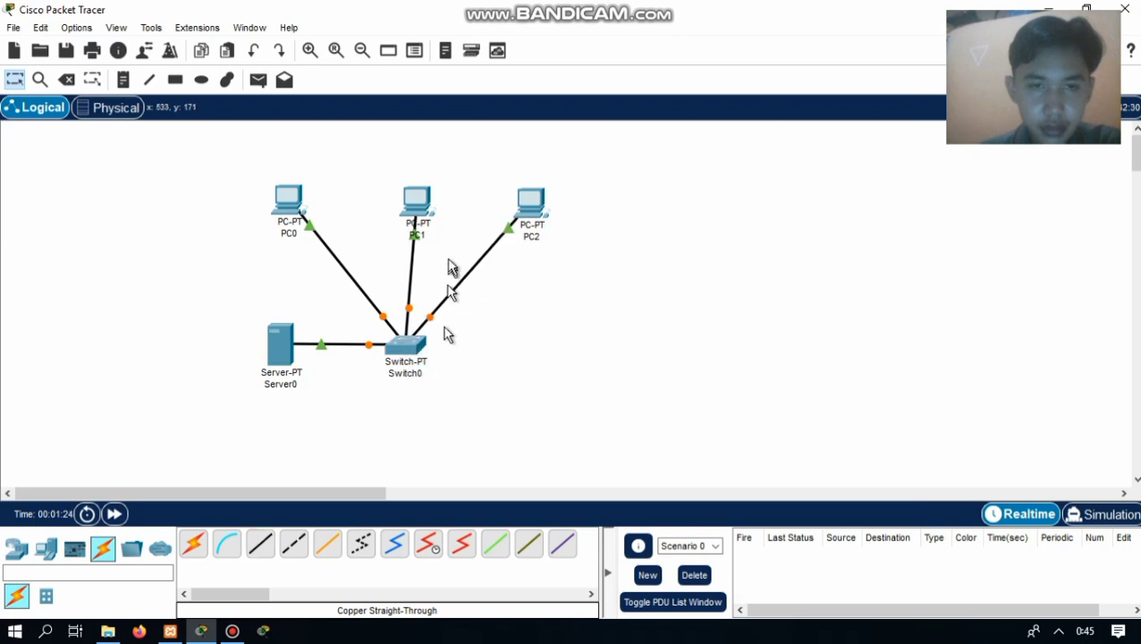
pyautogui.moveTo(413, 203); pyautogui.dragTo(404, 197)
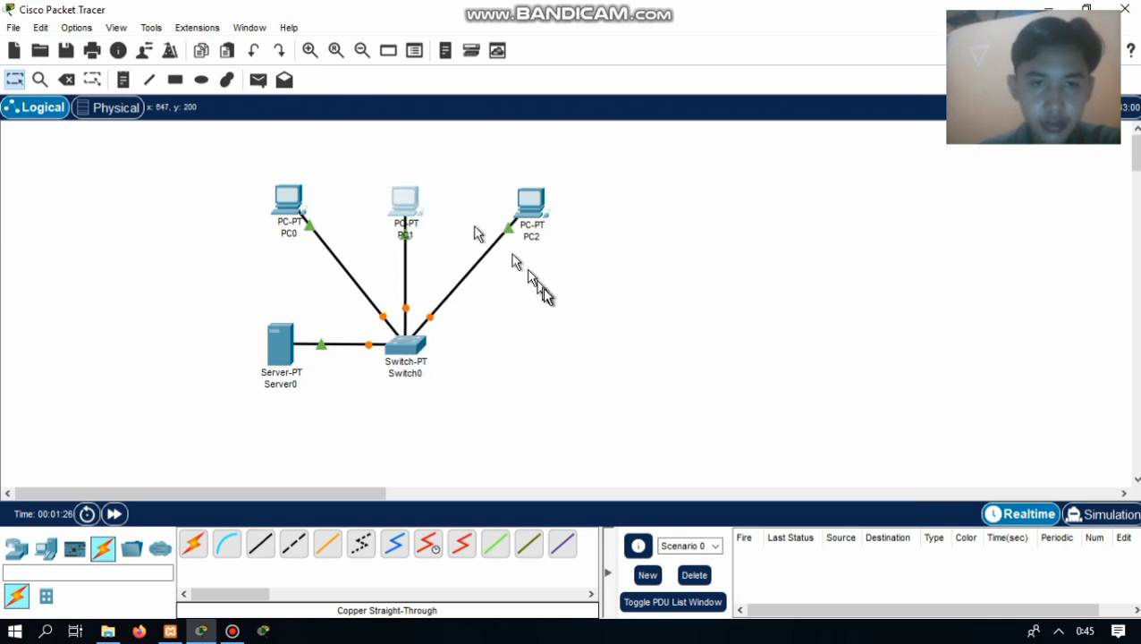
pyautogui.moveTo(543, 288); pyautogui.dragTo(411, 358)
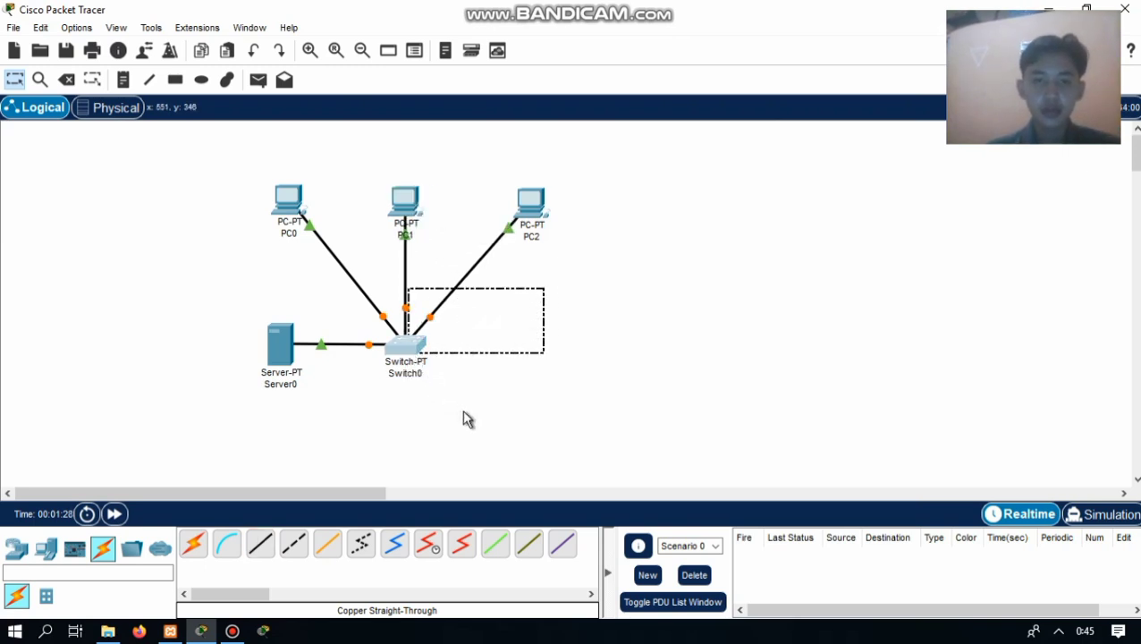
pyautogui.moveTo(463, 411); pyautogui.dragTo(417, 341)
pyautogui.moveTo(509, 413); pyautogui.dragTo(510, 413)
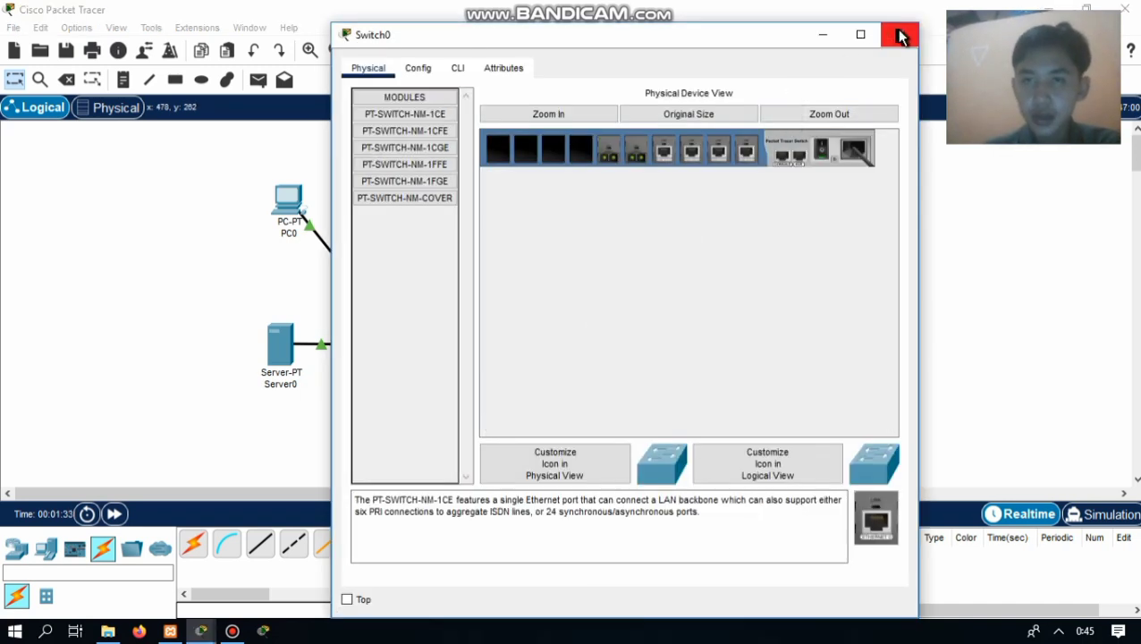
pyautogui.click(900, 36)
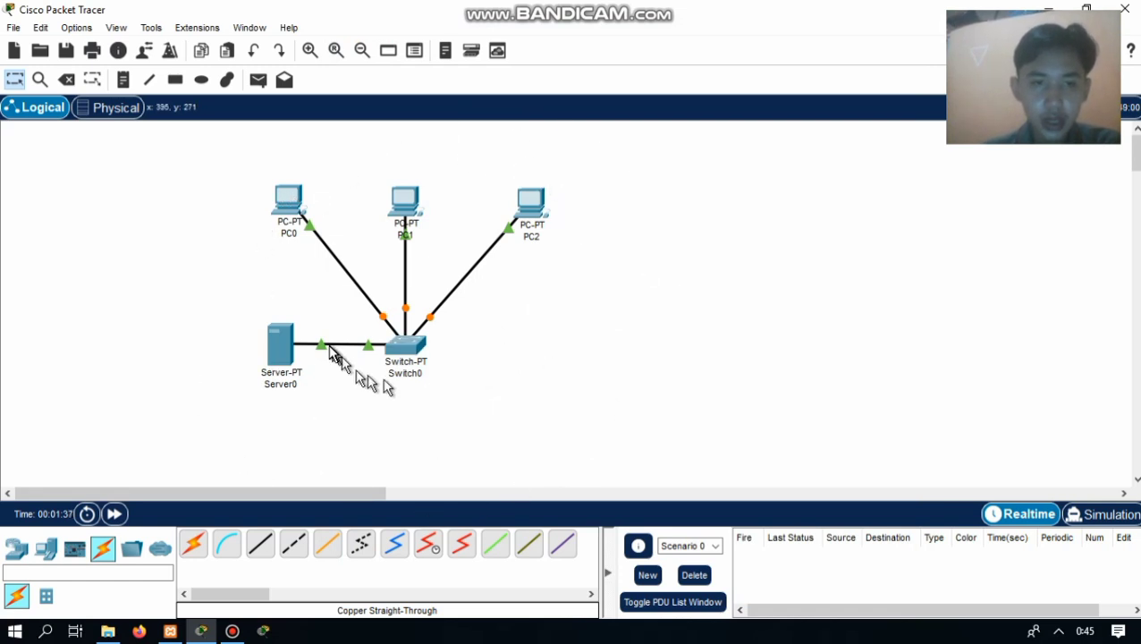
# Step: Turn on Server0's DHCP service for FastEthernet0 and set the serverPool default gateway to 192.168.1.1
pyautogui.moveTo(291, 351)
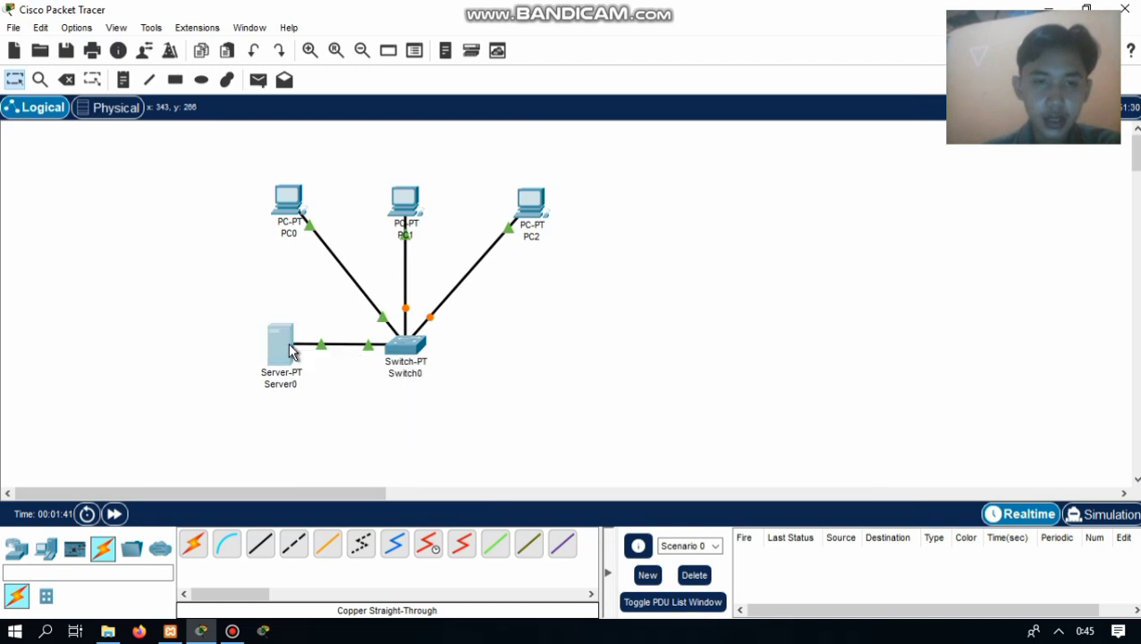
pyautogui.click(290, 351)
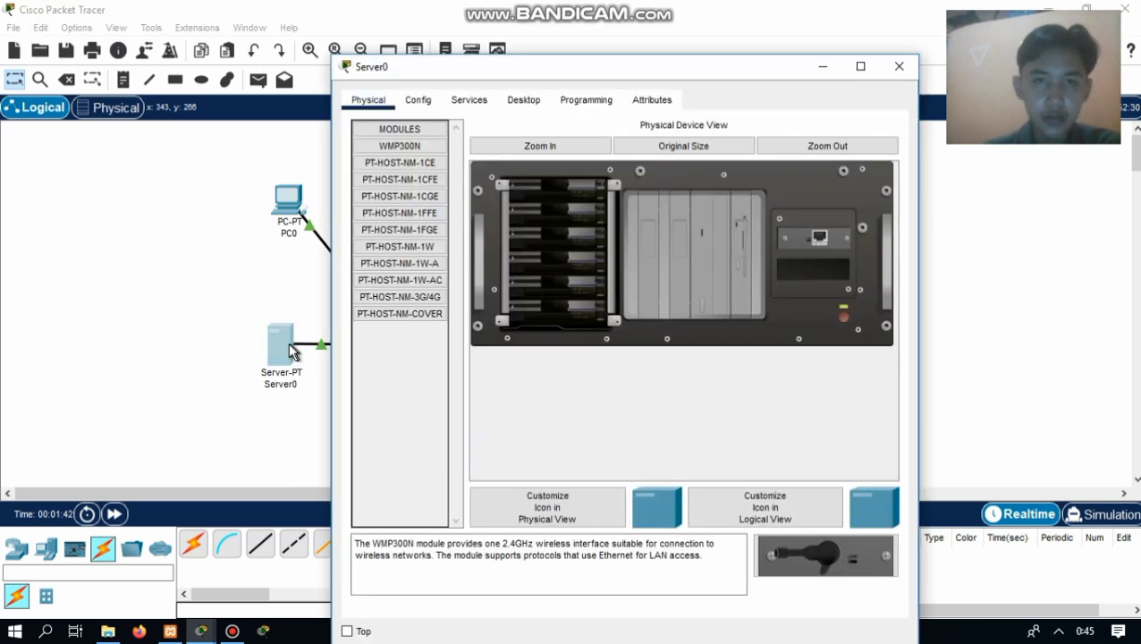
pyautogui.click(472, 103)
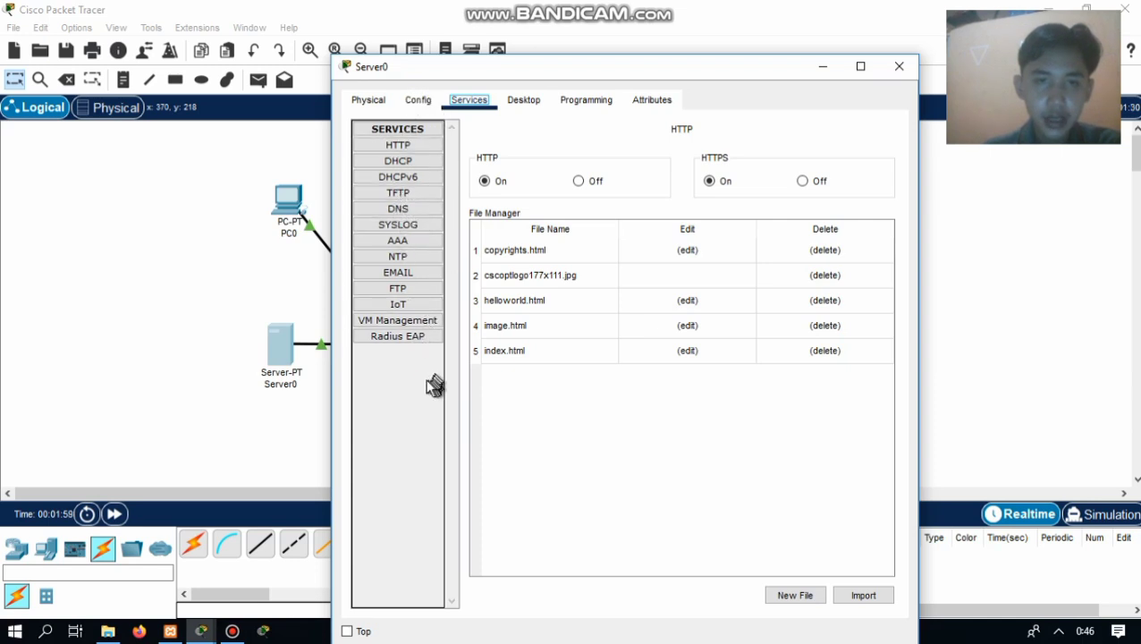
pyautogui.click(379, 166)
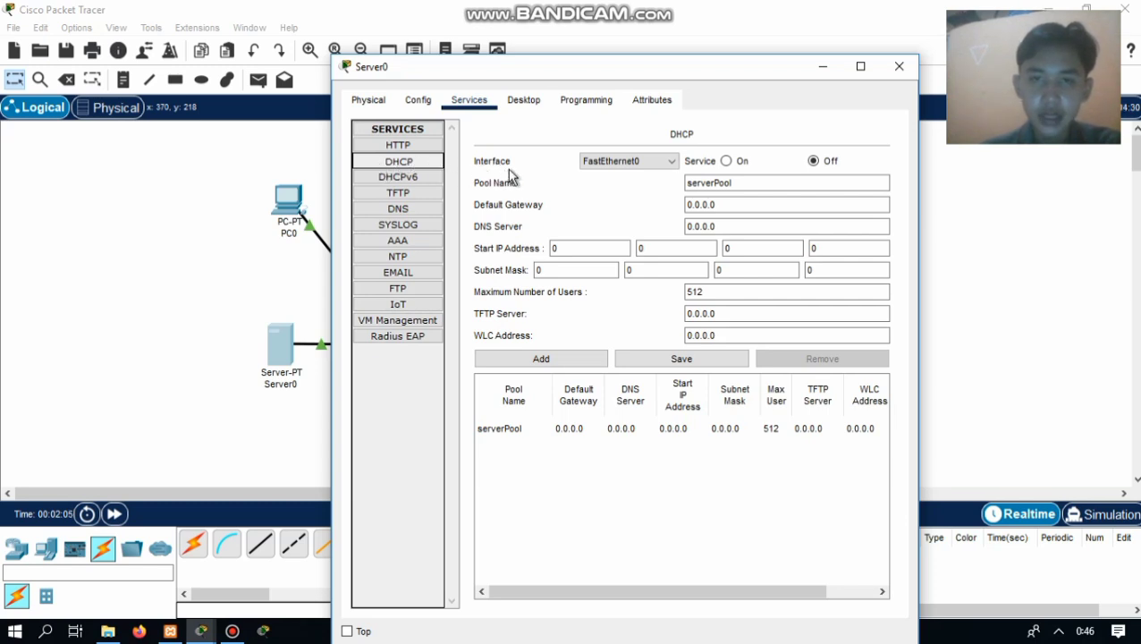
pyautogui.click(726, 162)
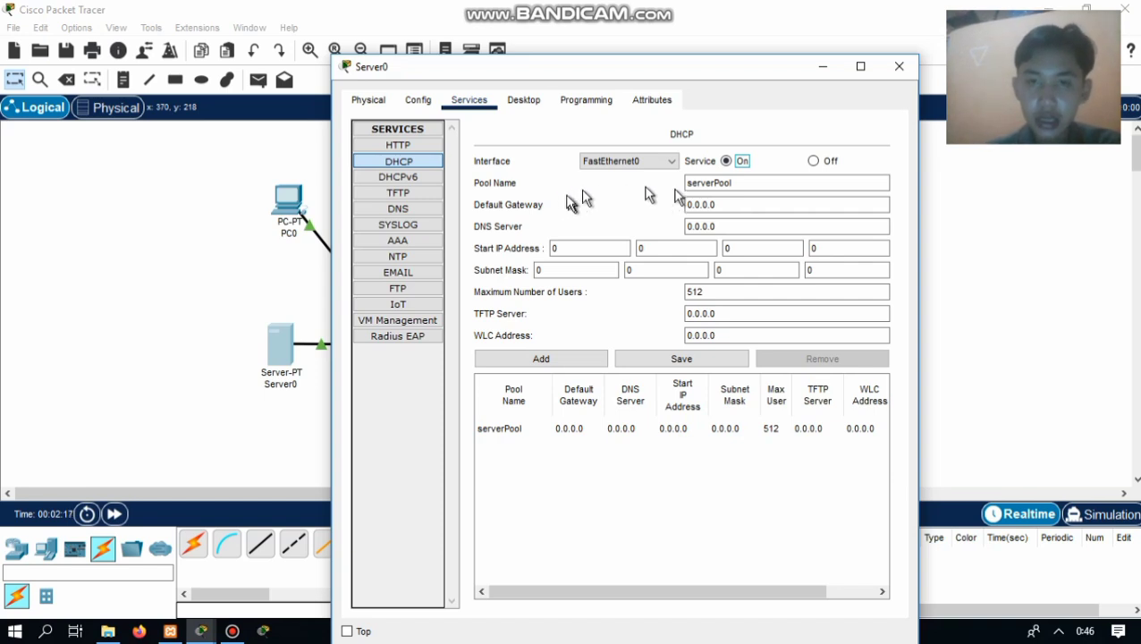
pyautogui.click(742, 206)
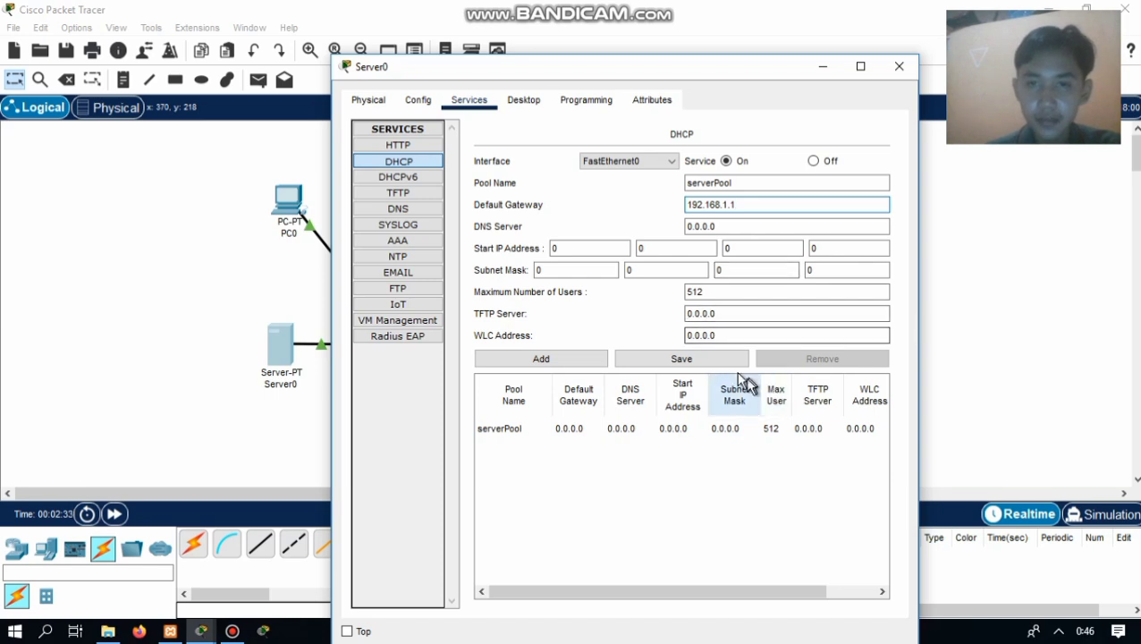
# Step: Set the start IP address of Server0's DHCP pool to 192.168.1.2
pyautogui.click(586, 248)
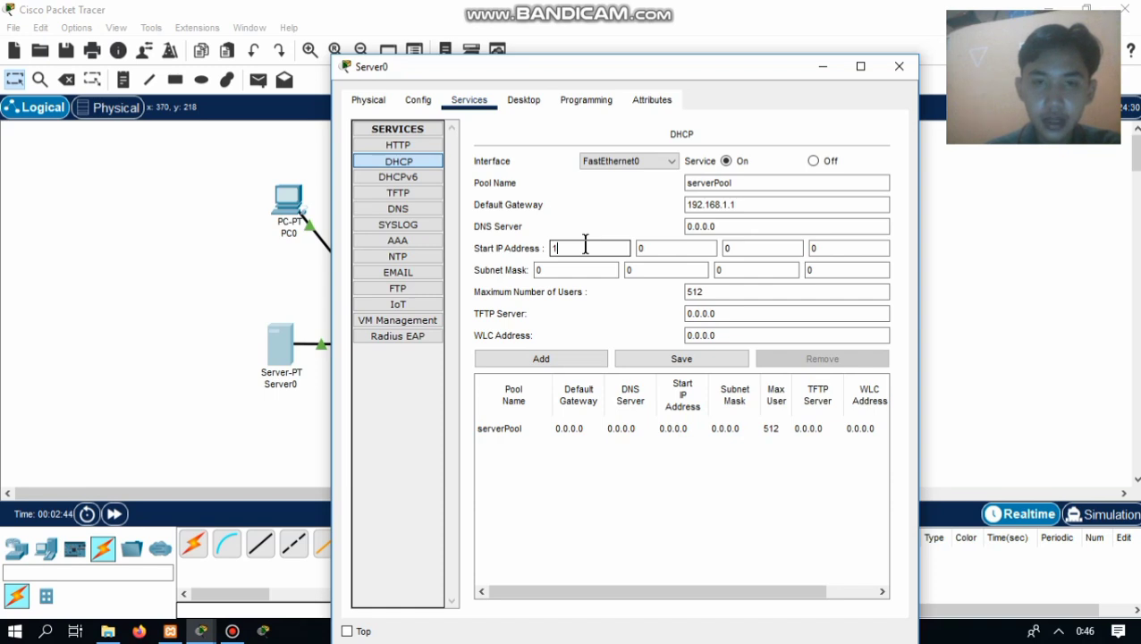
pyautogui.click(660, 248)
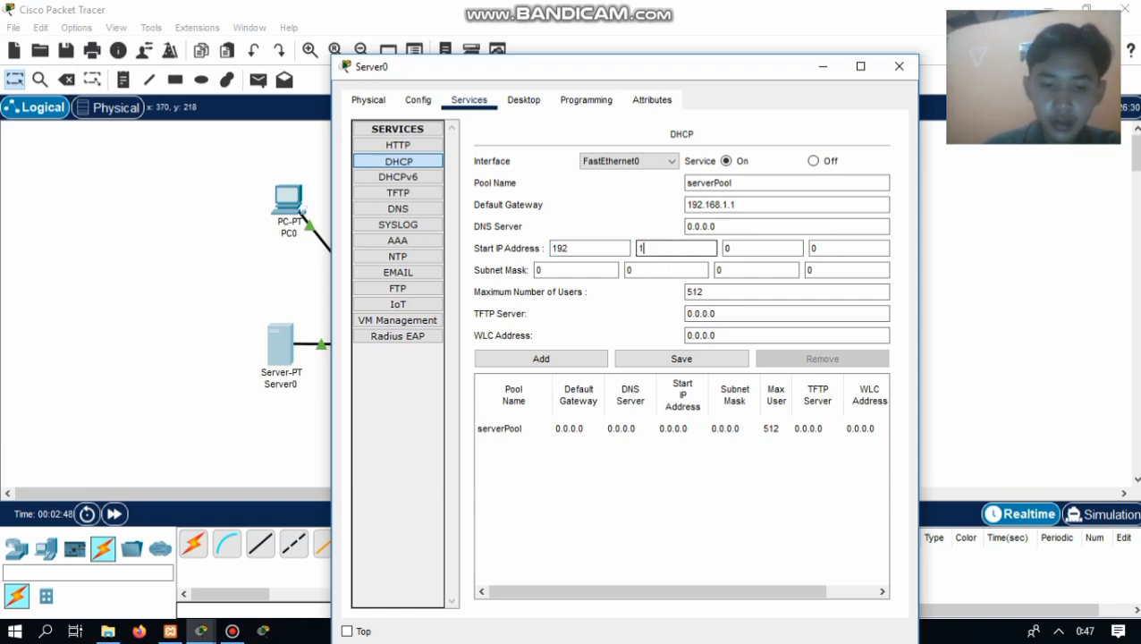
pyautogui.click(738, 249)
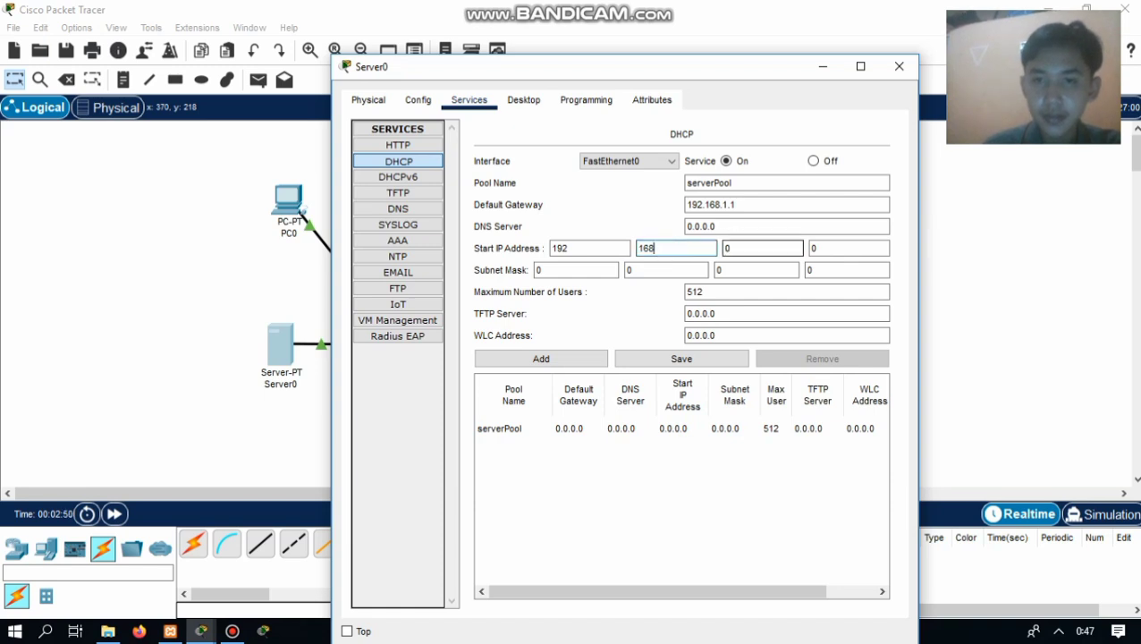
pyautogui.press('BackSpace')
pyautogui.click(833, 248)
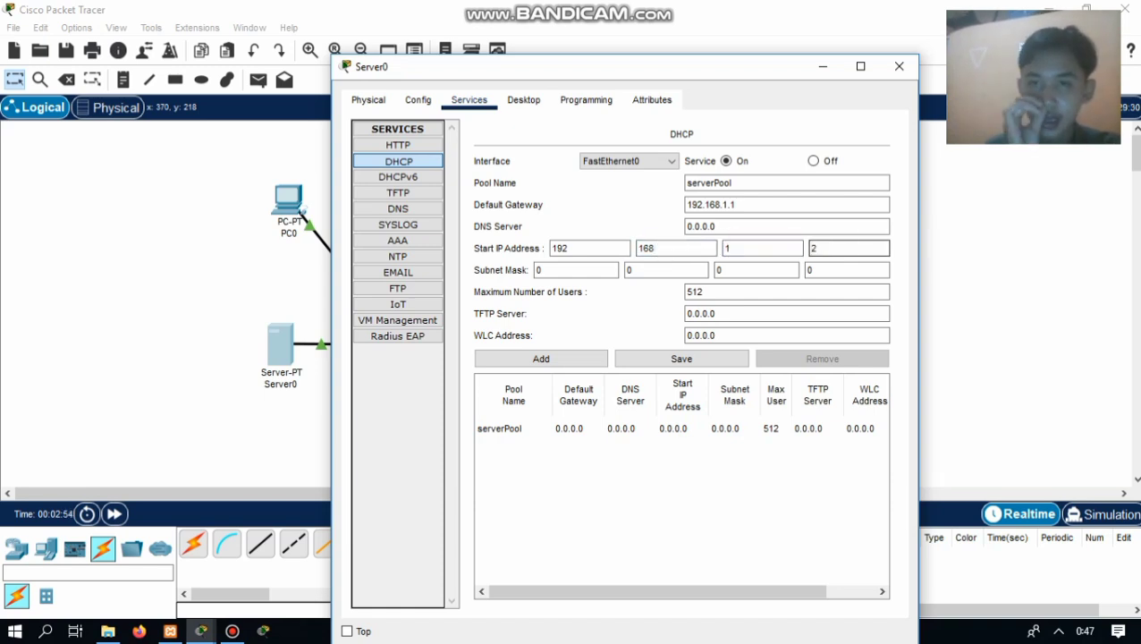
pyautogui.click(733, 205)
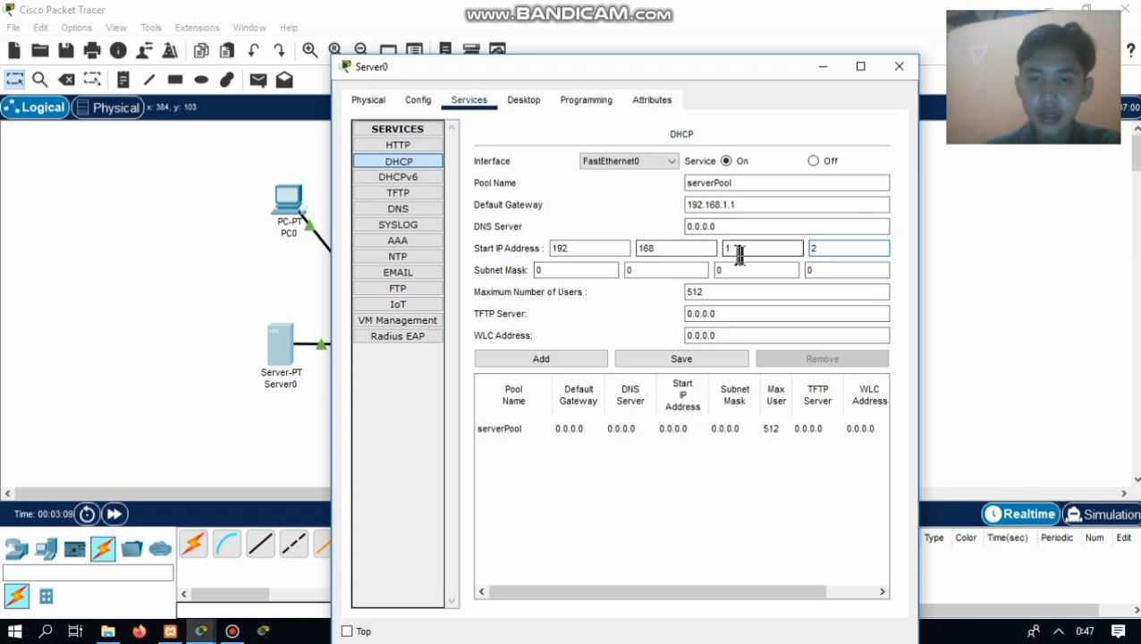
pyautogui.click(821, 250)
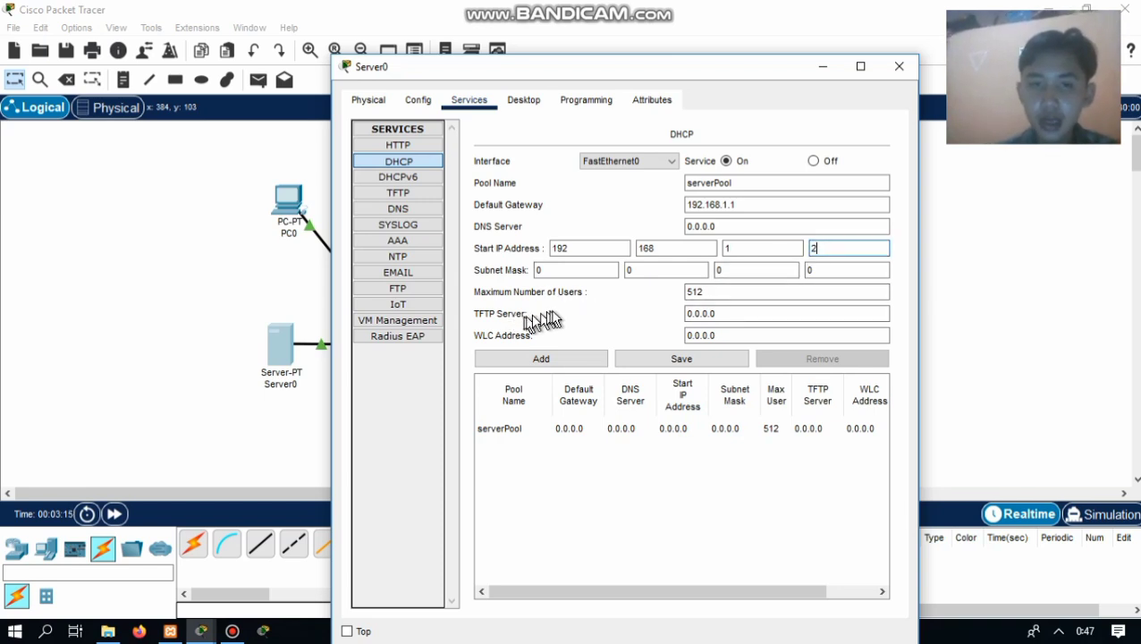
# Step: Set the DHCP pool's maximum number of users to 5, save serverPool and close Server0's settings
pyautogui.click(720, 295)
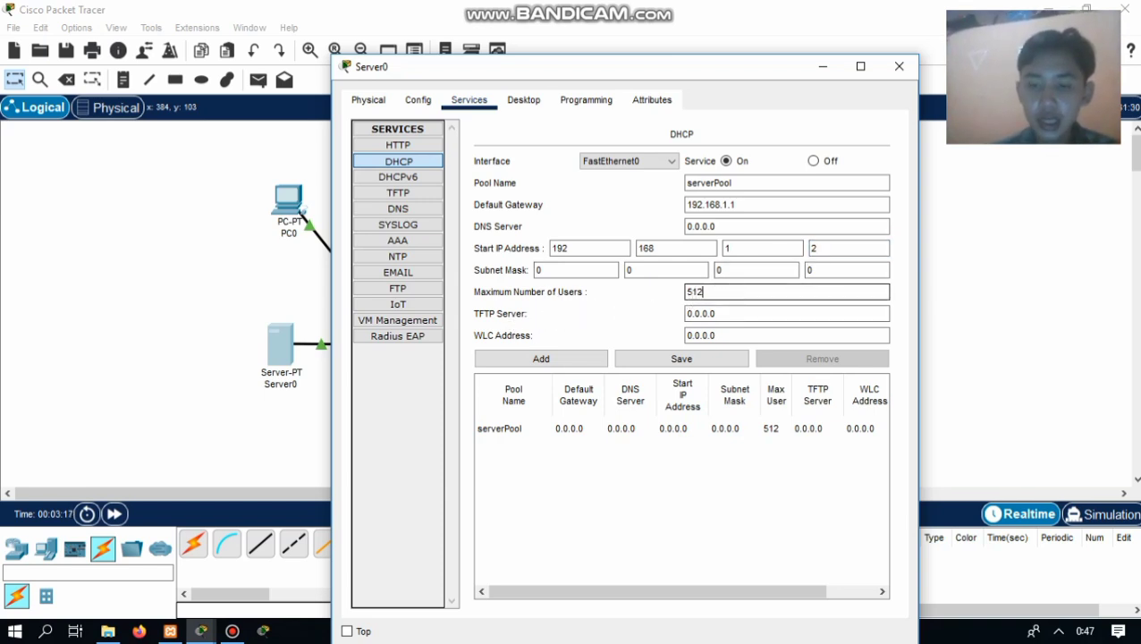
pyautogui.press('BackSpace')
pyautogui.press('BackSpace')
pyautogui.press('BackSpace')
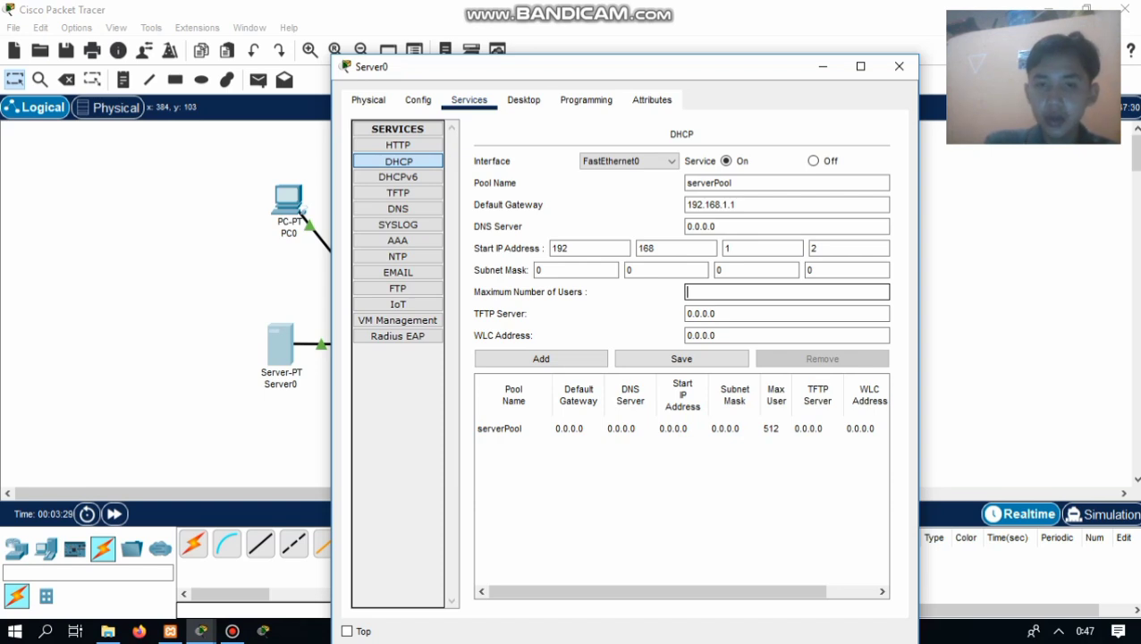
pyautogui.write('5')
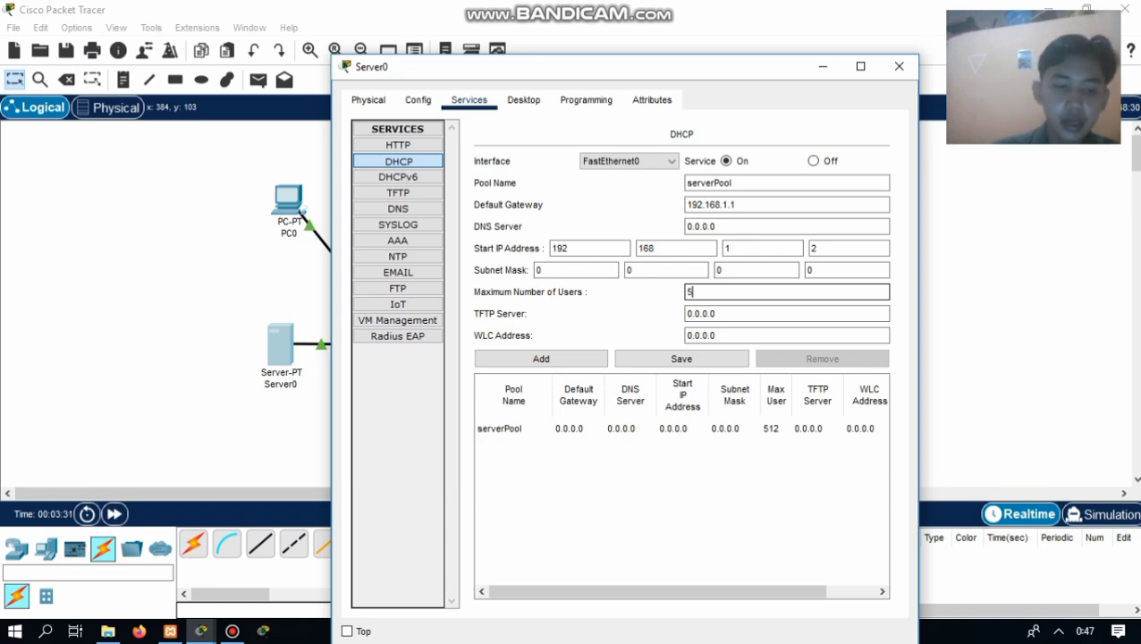
pyautogui.click(700, 447)
pyautogui.click(677, 359)
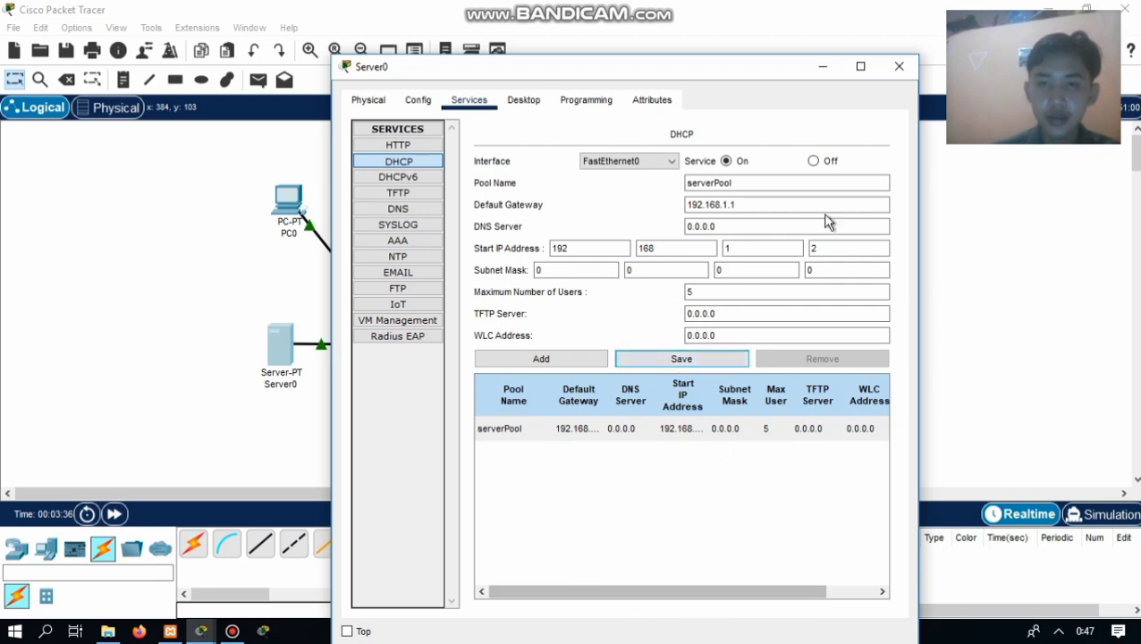
pyautogui.click(897, 67)
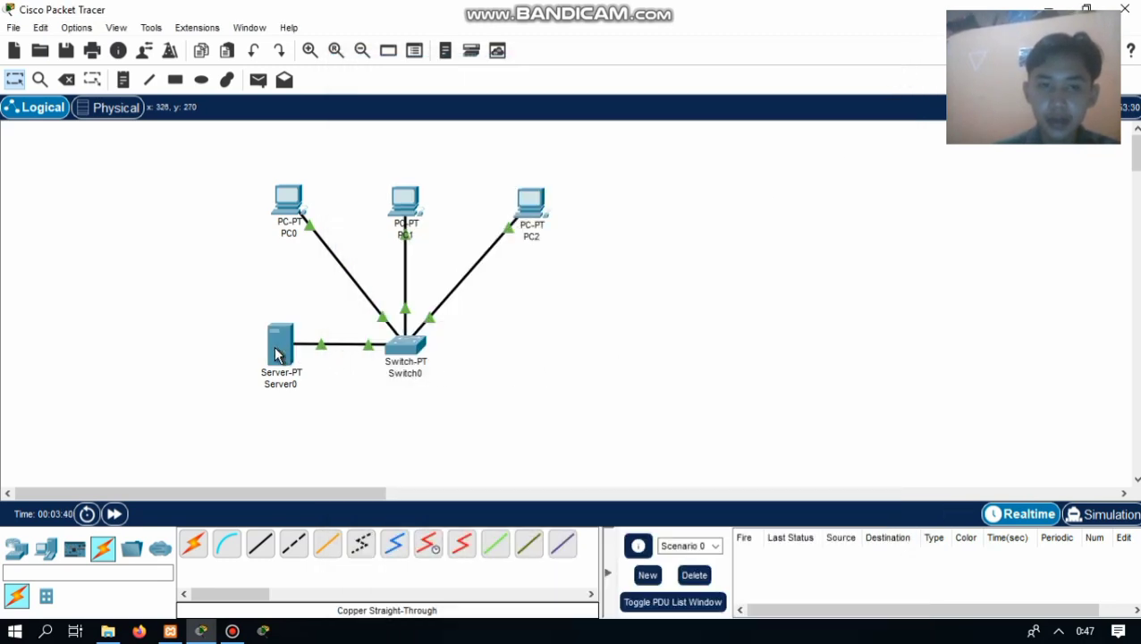
pyautogui.moveTo(275, 354)
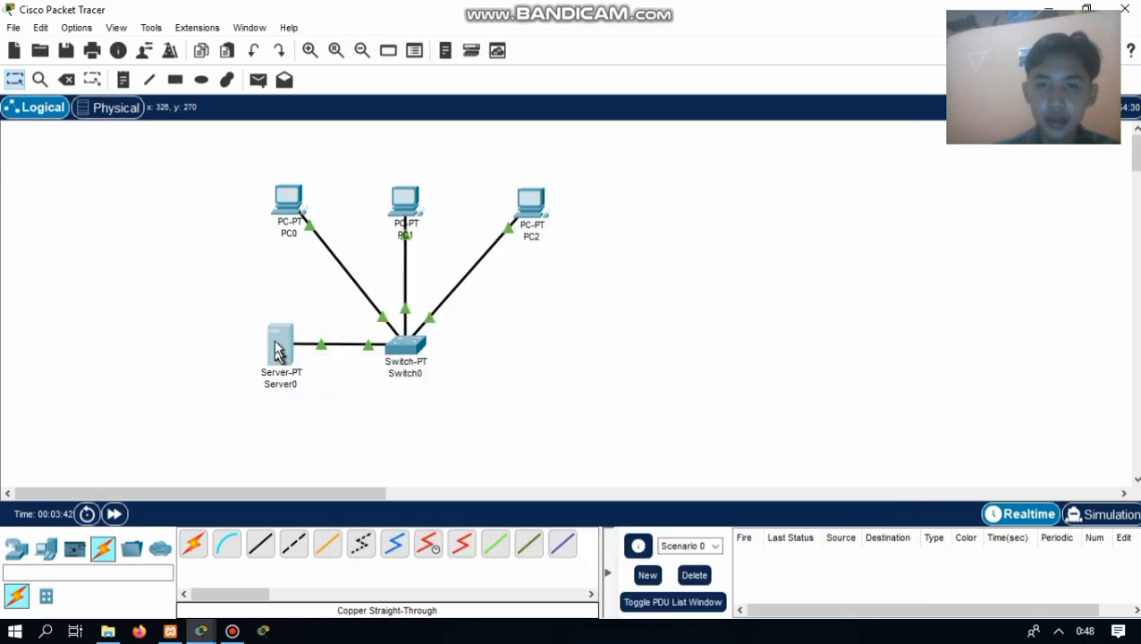
pyautogui.click(278, 350)
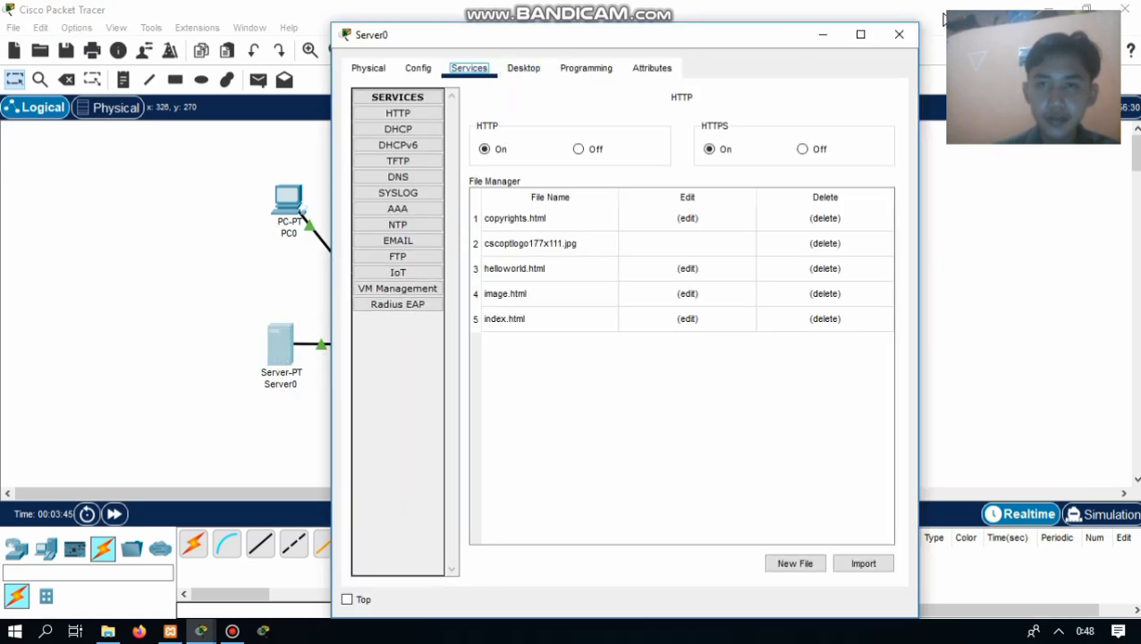
pyautogui.click(898, 35)
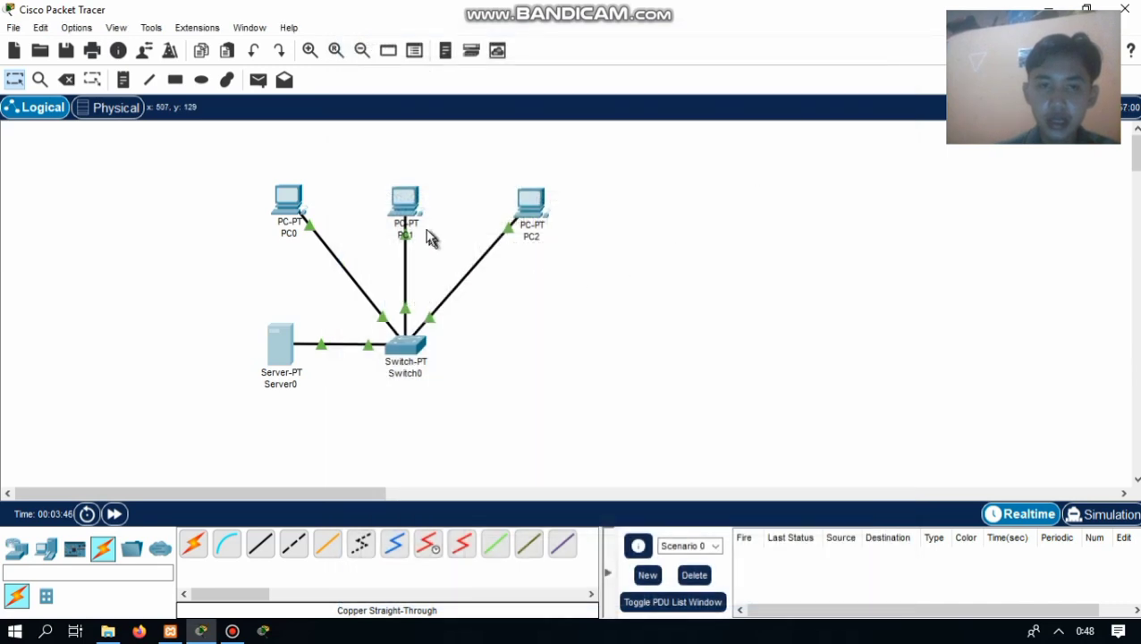
# Step: Give Server0 the static IPv4 address 192.168.1.1 with subnet mask 255.255.255.0 and close its settings
pyautogui.click(282, 357)
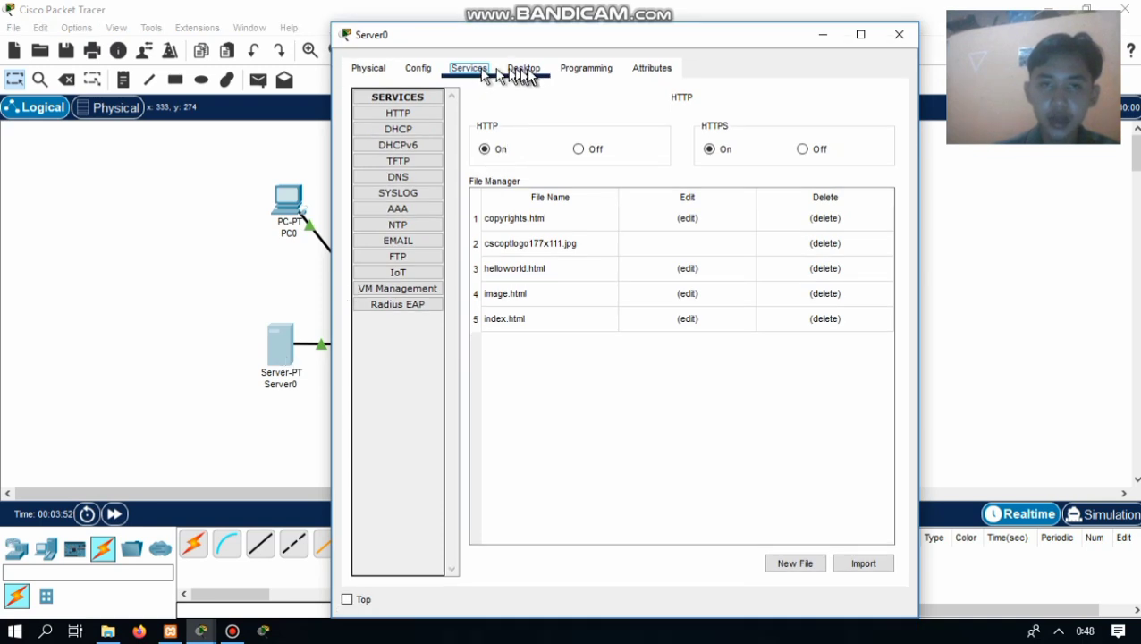
pyautogui.click(524, 69)
pyautogui.click(408, 146)
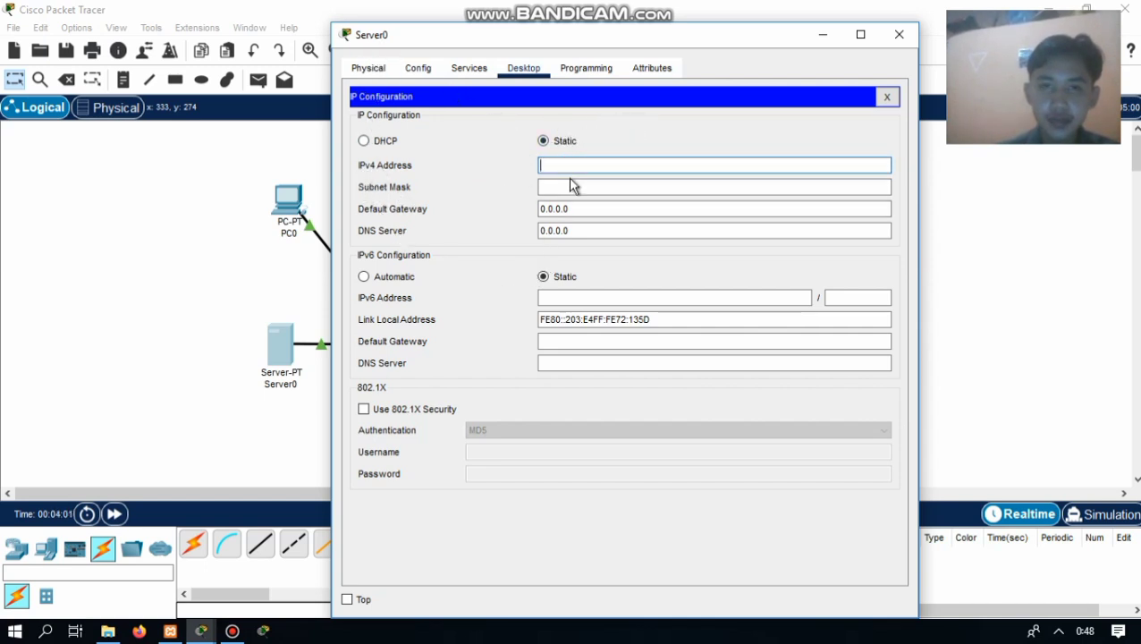
pyautogui.write('19')
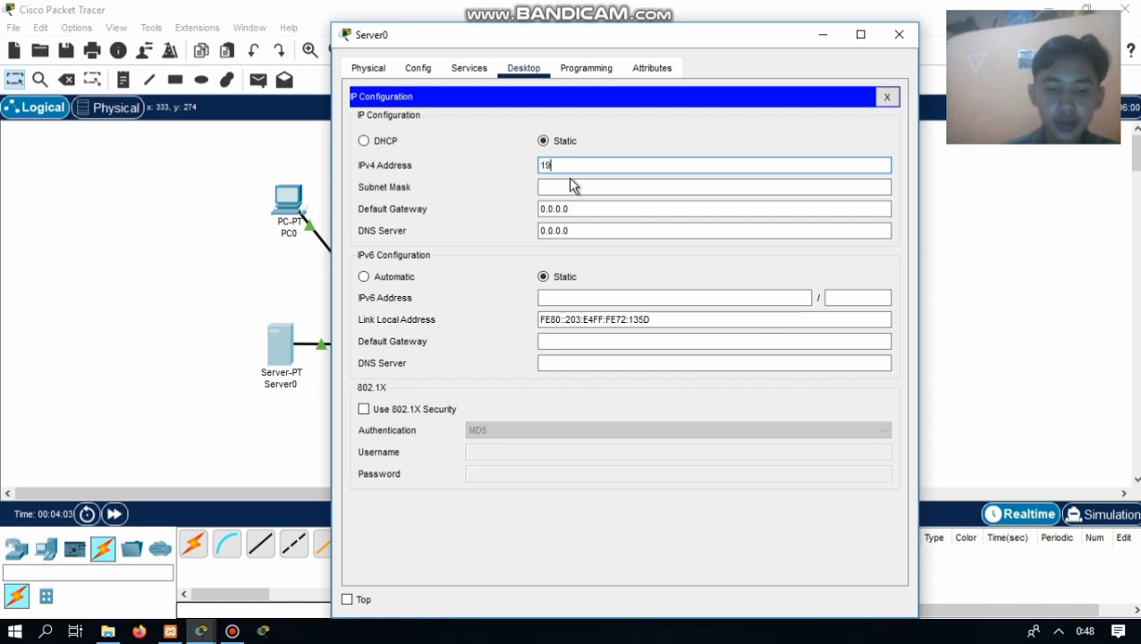
pyautogui.write('2.168.1.1')
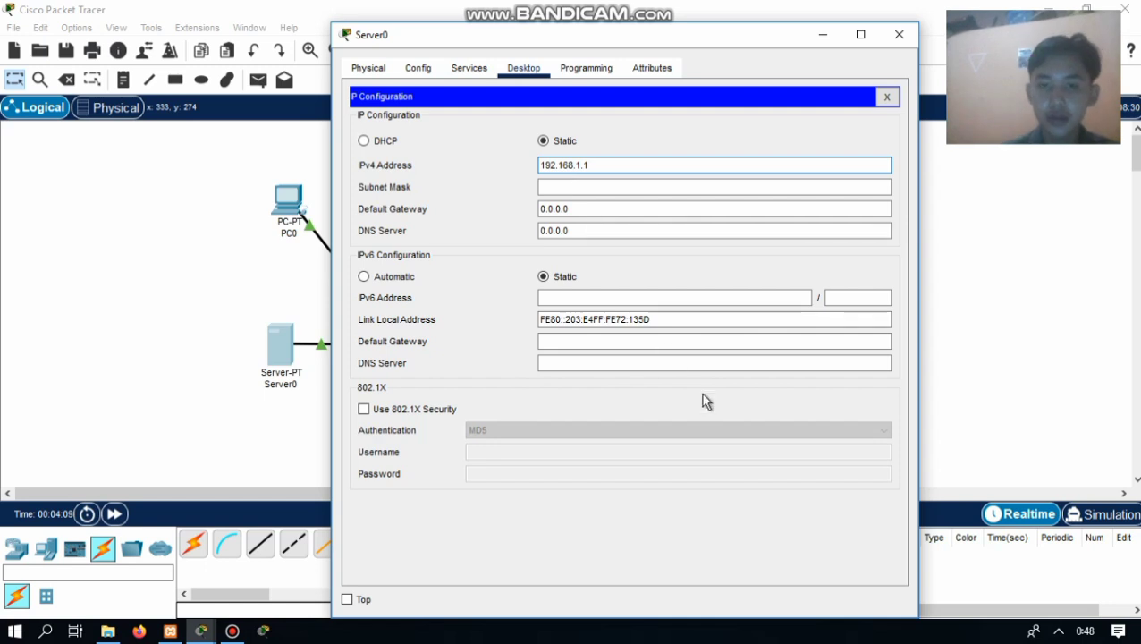
pyautogui.press('Tab')
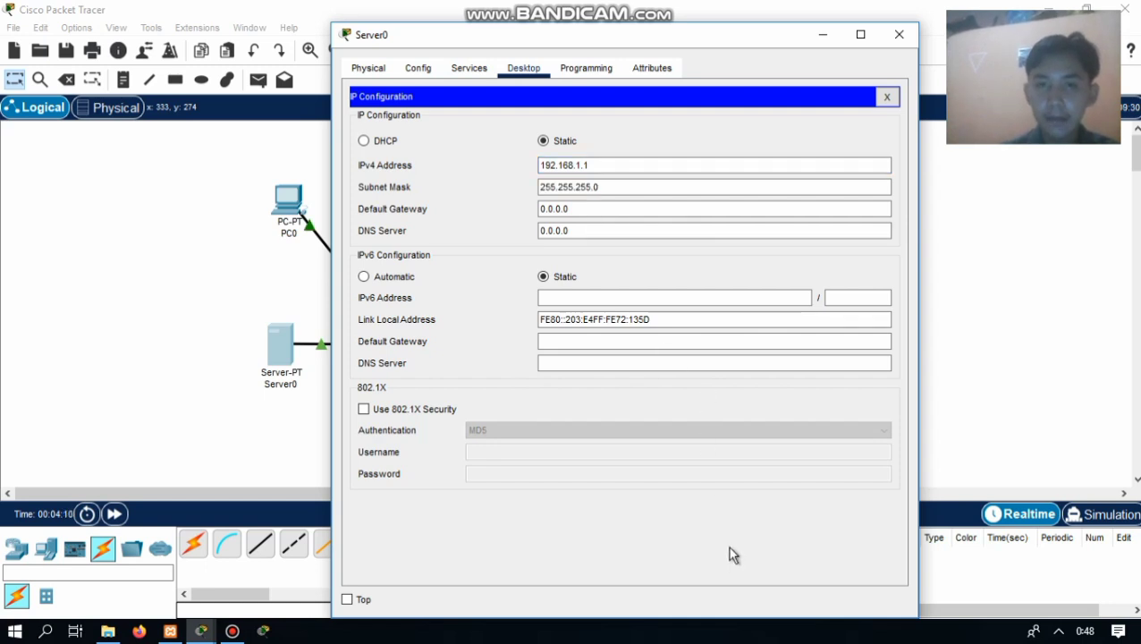
pyautogui.click(897, 34)
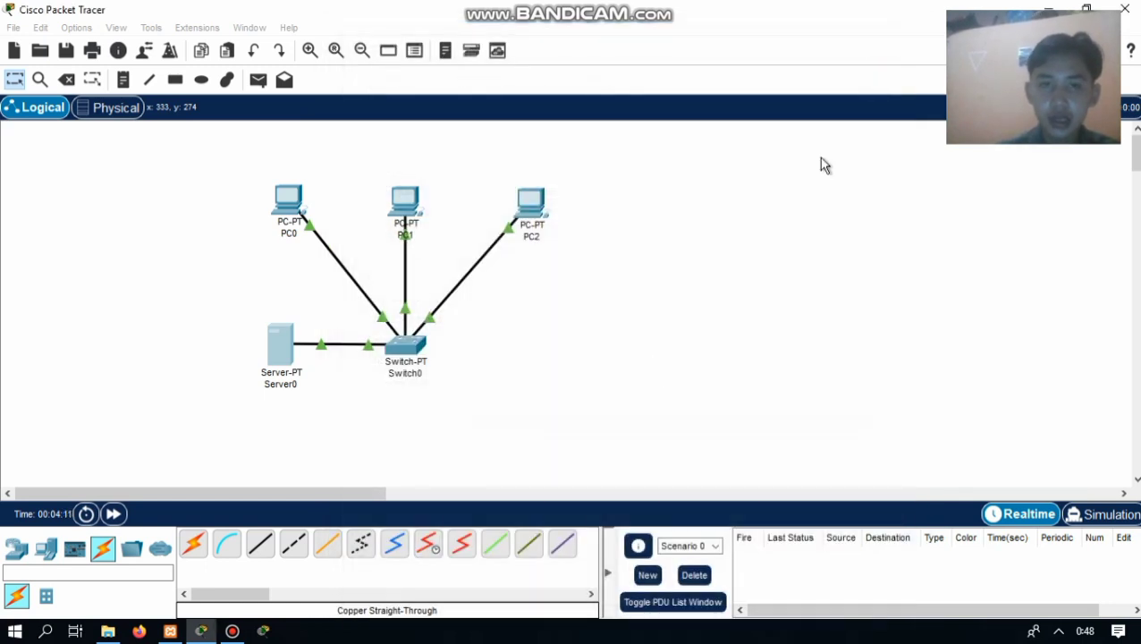
# Step: Switch PC0's FastEthernet0 IP configuration from static to DHCP and close its settings once an address is assigned
pyautogui.click(295, 201)
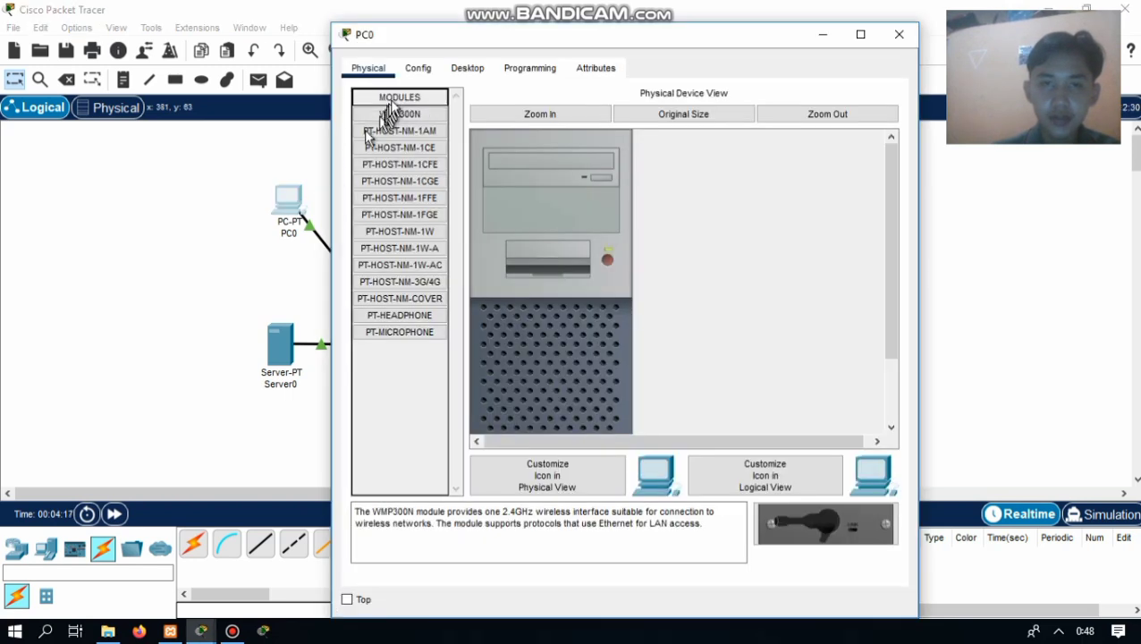
pyautogui.click(430, 76)
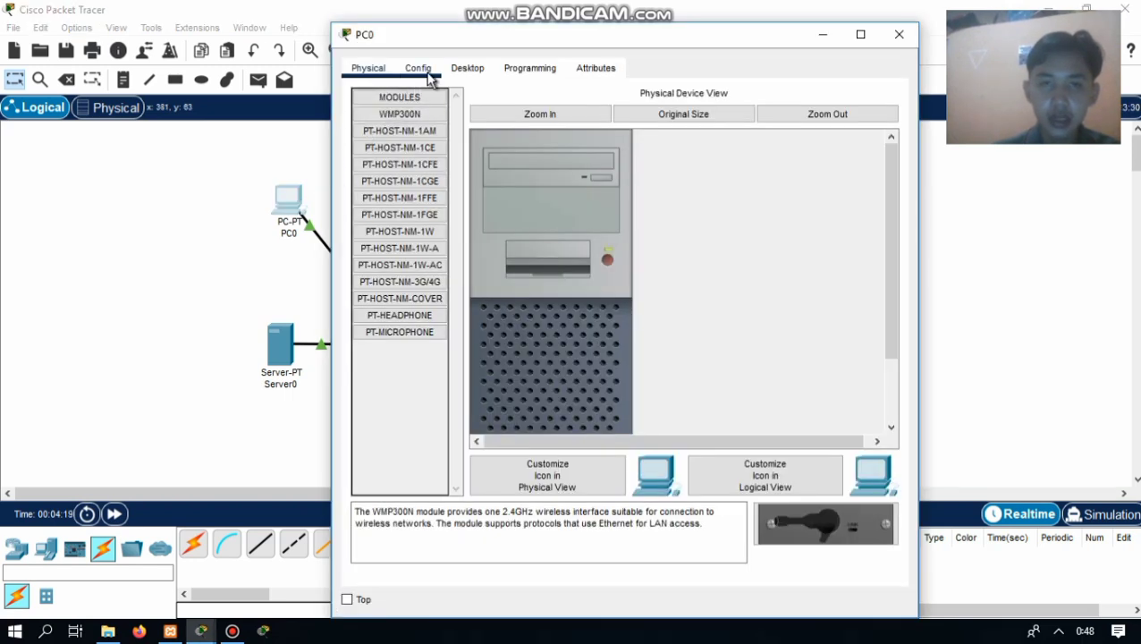
pyautogui.click(461, 75)
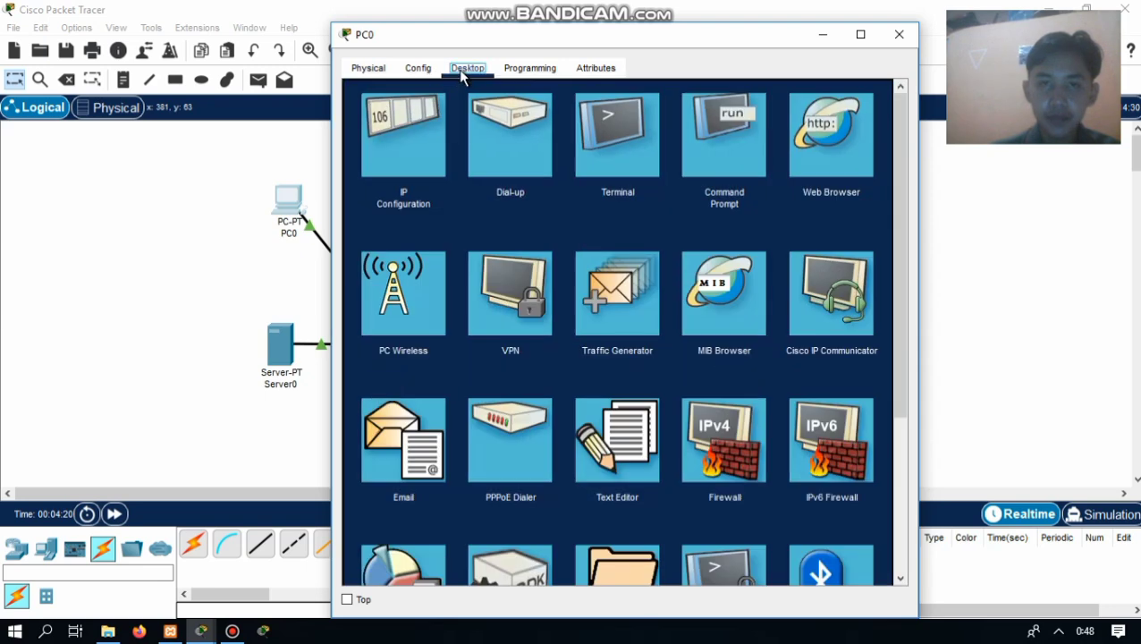
pyautogui.click(420, 78)
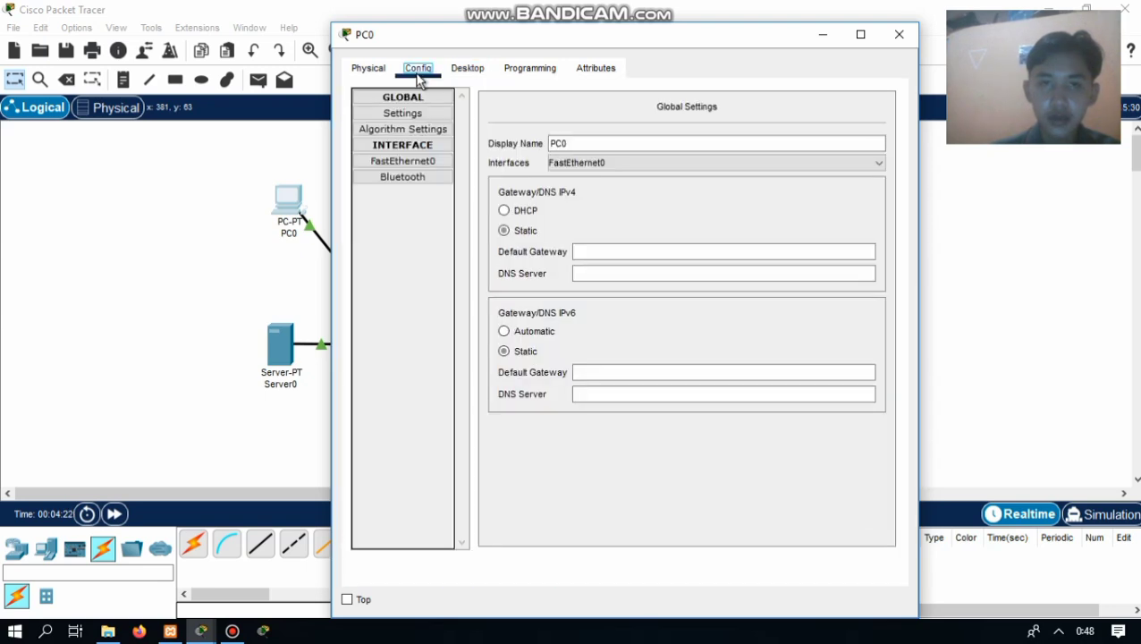
pyautogui.click(453, 81)
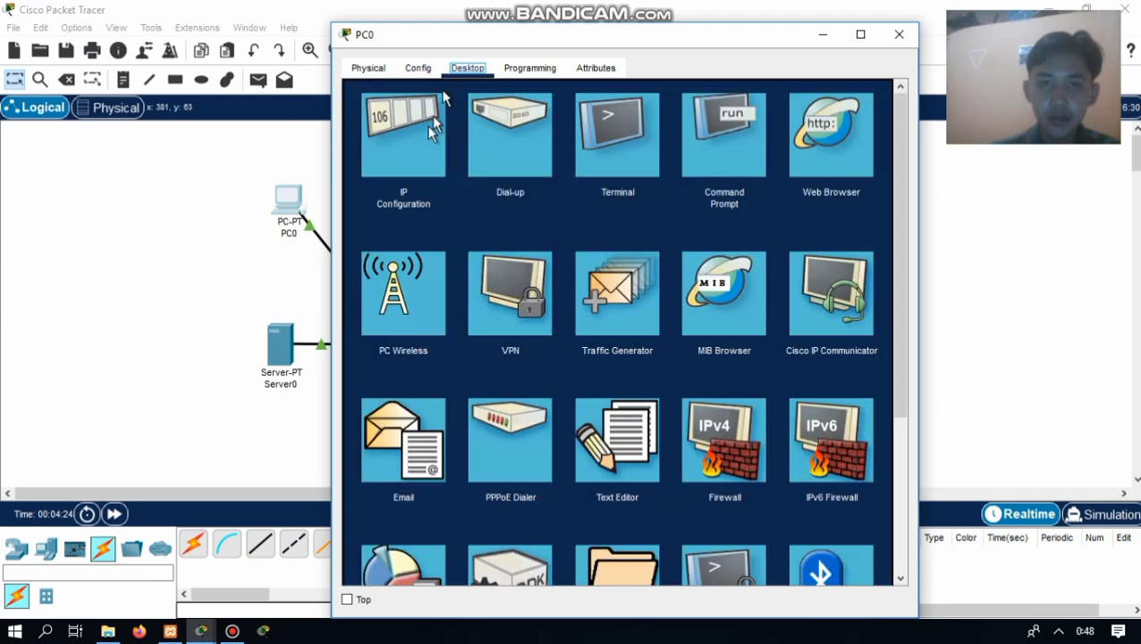
pyautogui.click(445, 146)
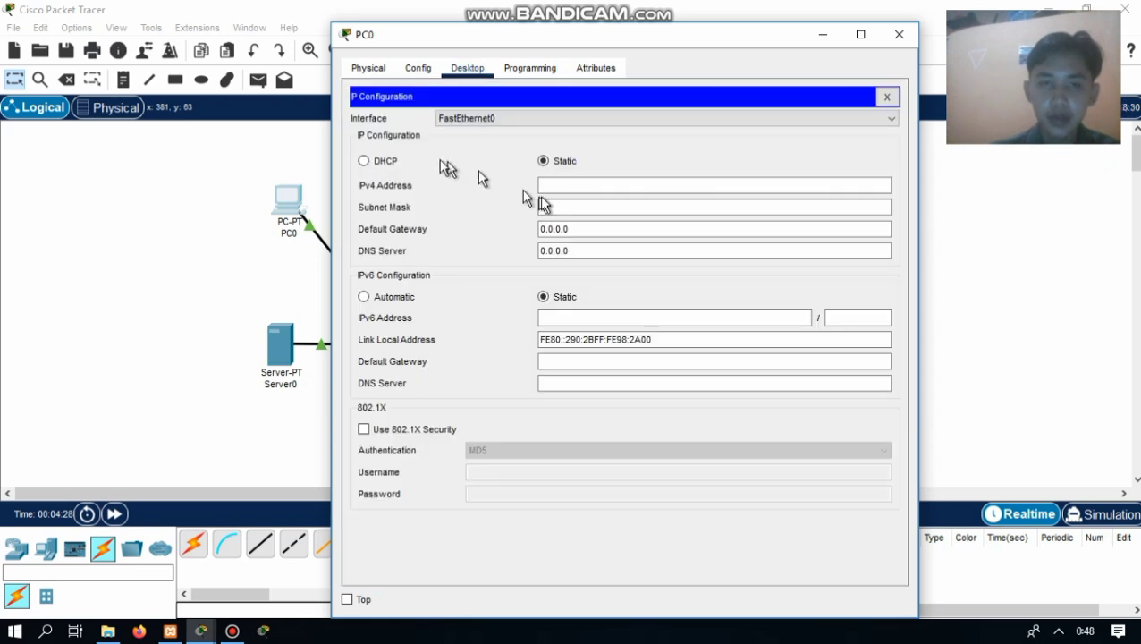
pyautogui.click(364, 163)
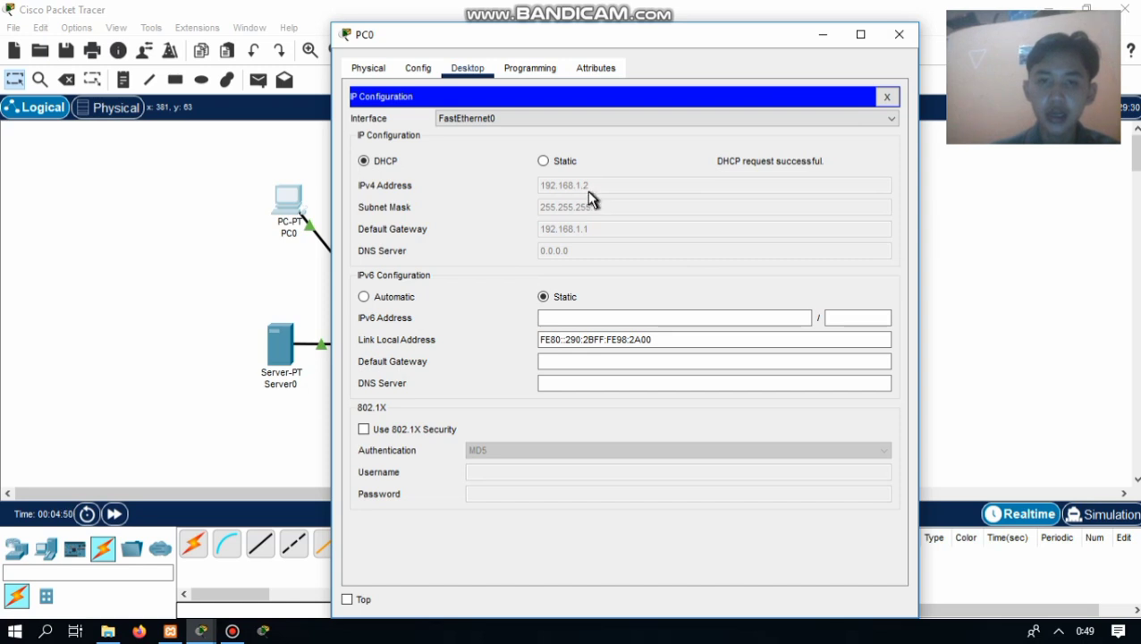
pyautogui.click(899, 36)
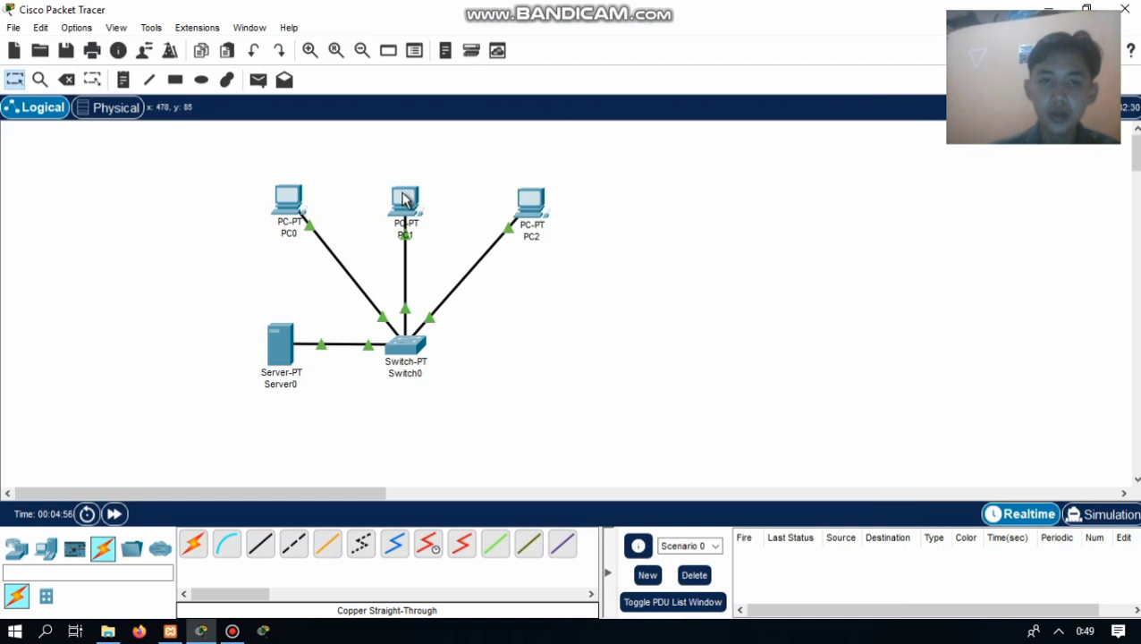
# Step: Switch PC1's FastEthernet0 IP configuration from static to DHCP and close its settings once an address is assigned
pyautogui.click(405, 201)
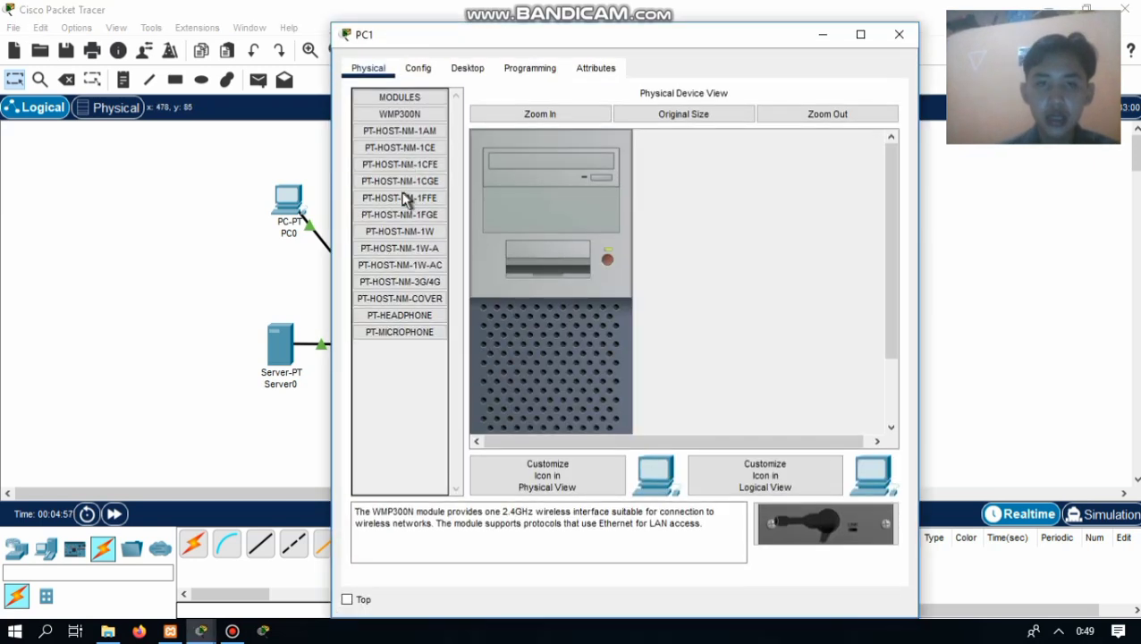
pyautogui.click(466, 70)
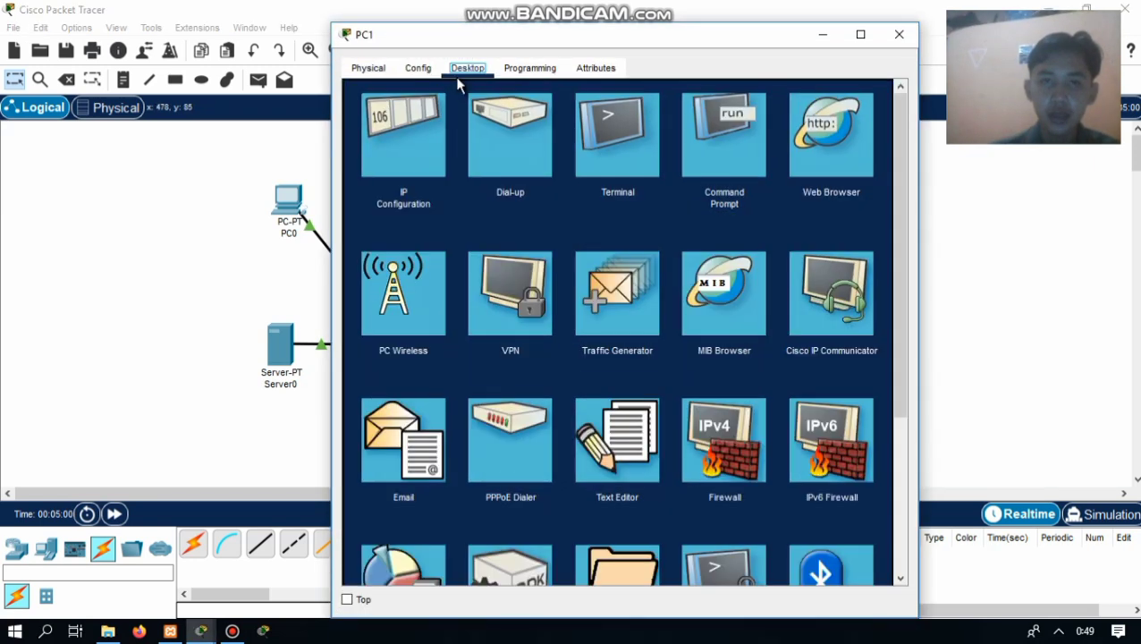
pyautogui.click(411, 136)
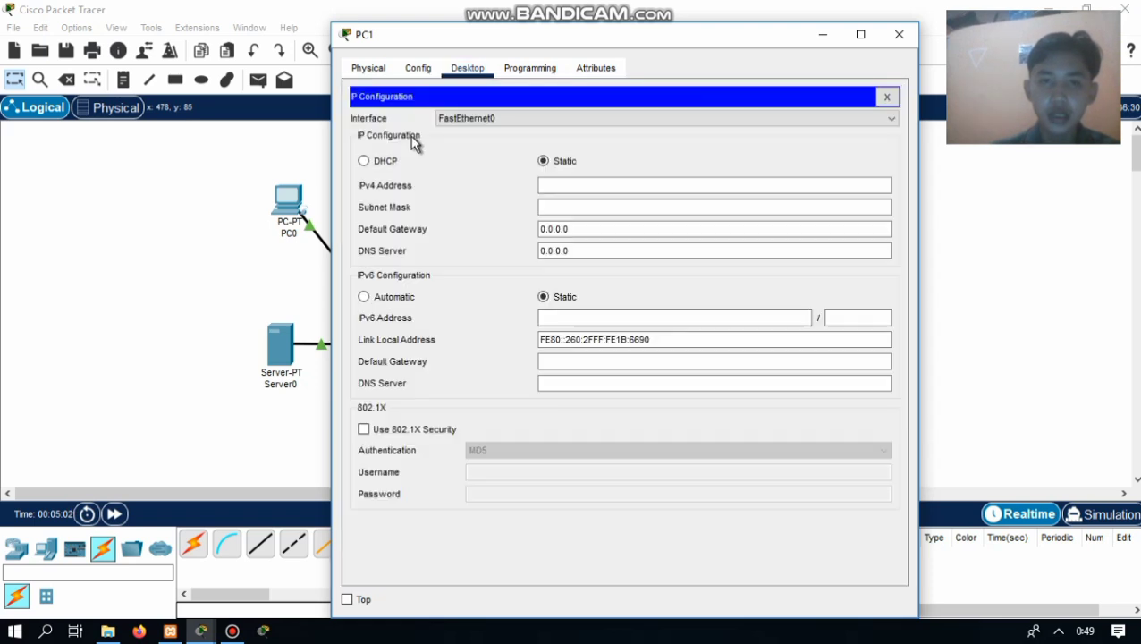
pyautogui.click(364, 161)
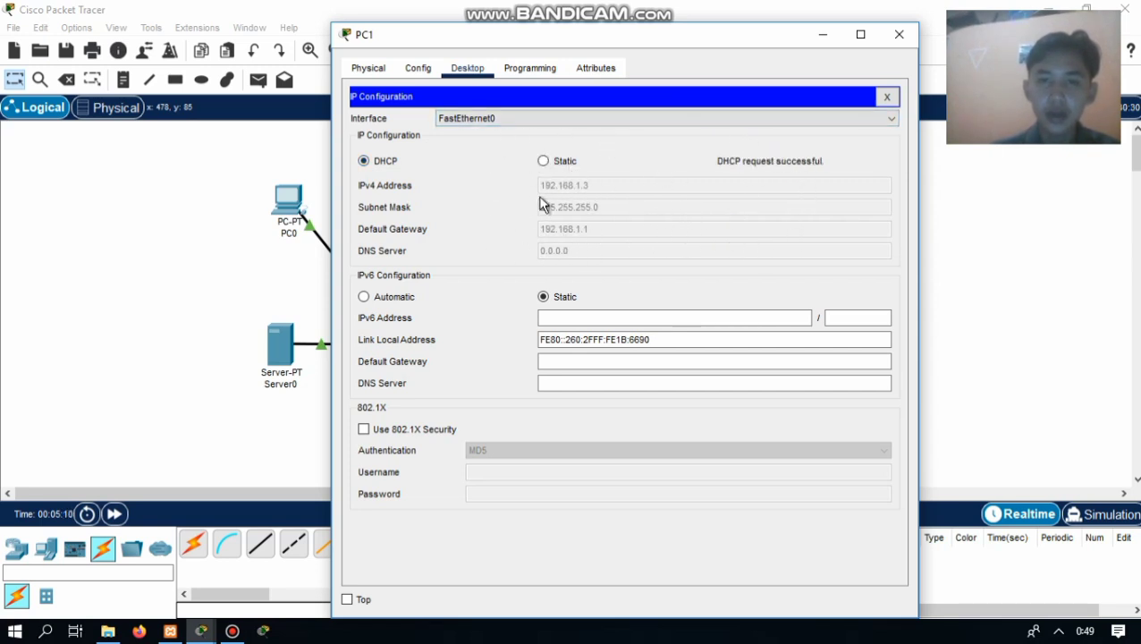
pyautogui.click(900, 35)
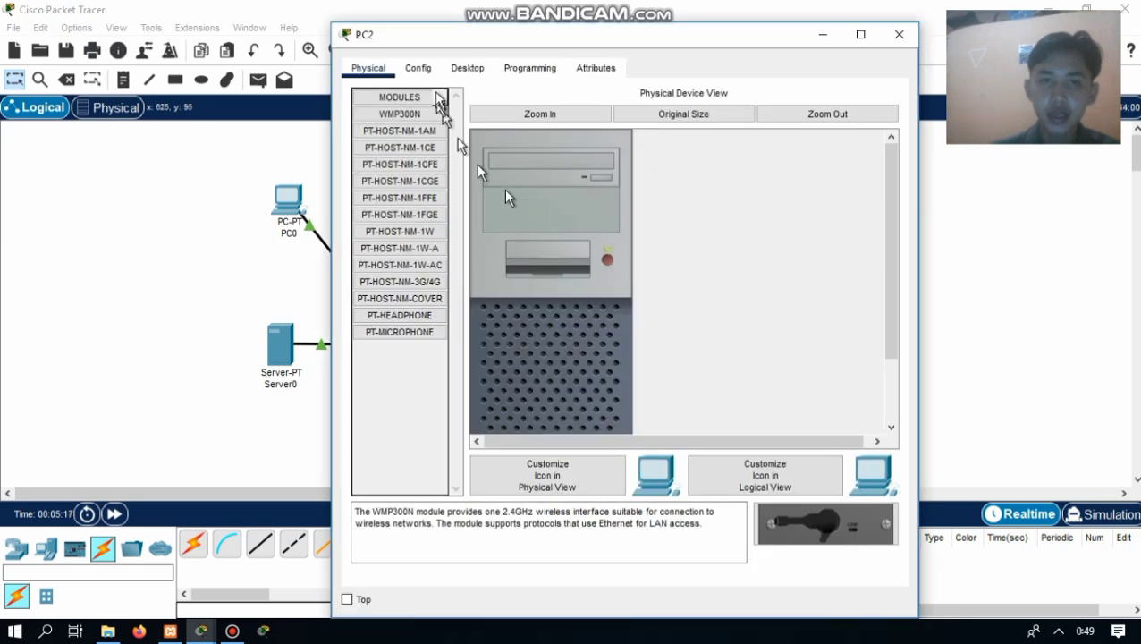
# Step: Switch PC2's FastEthernet0 IP configuration from static to DHCP and close its settings once an address is assigned
pyautogui.click(462, 75)
pyautogui.click(384, 150)
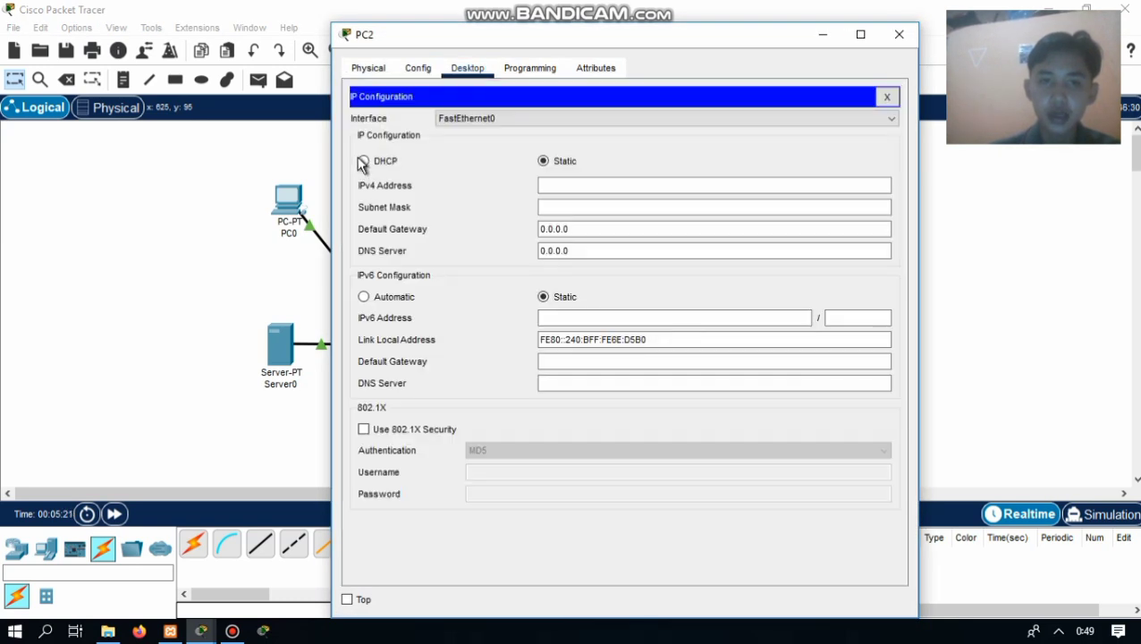
pyautogui.click(365, 162)
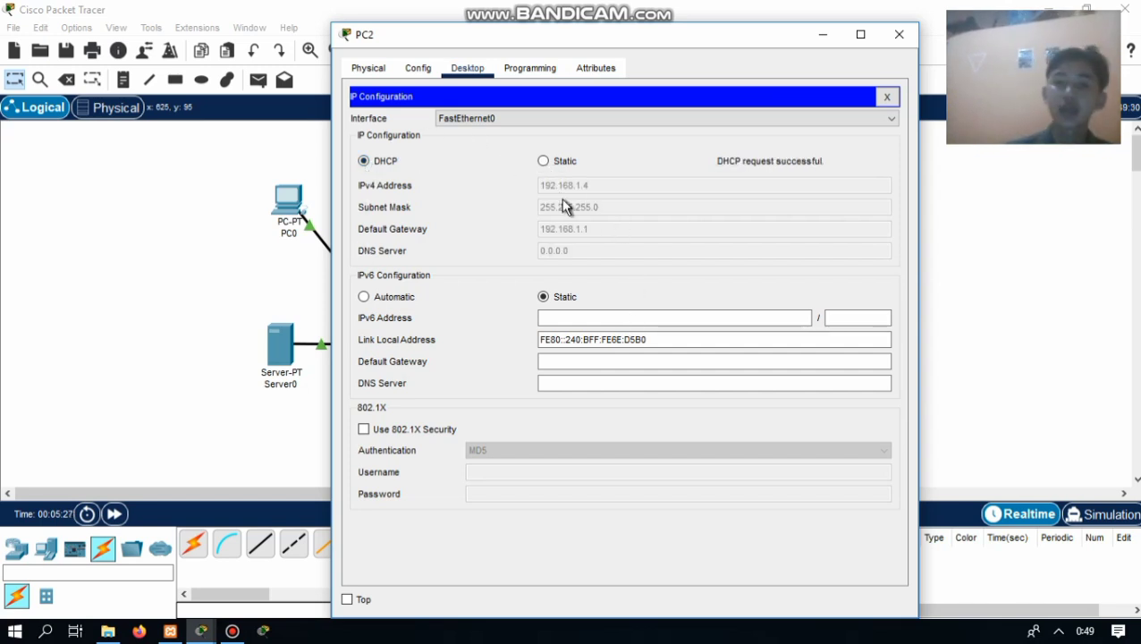
pyautogui.click(899, 36)
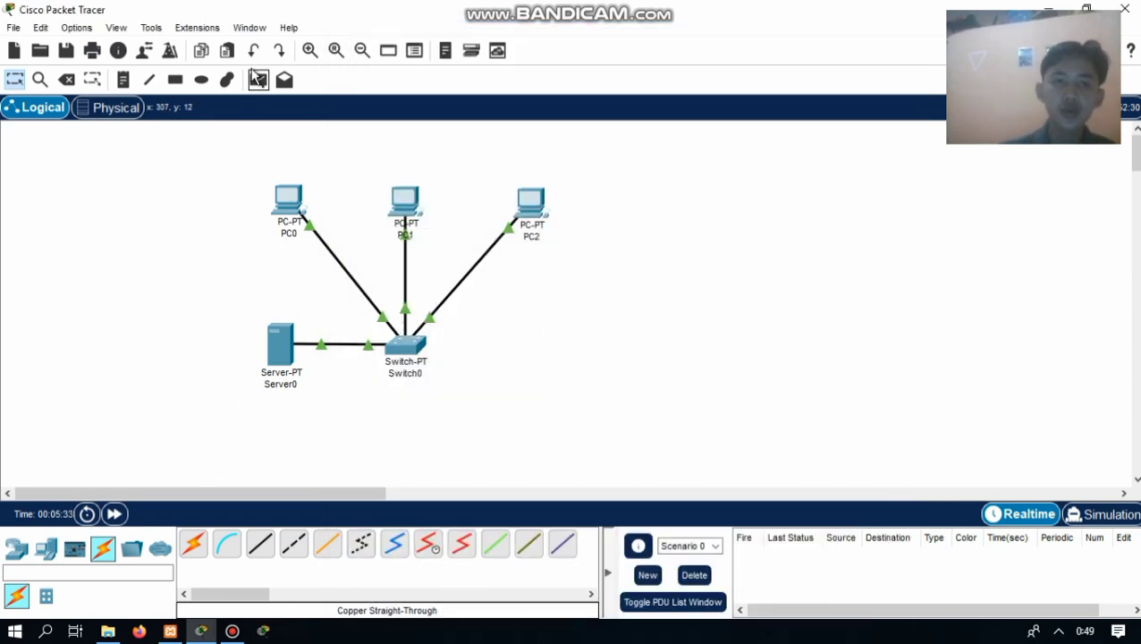
# Step: Send a simple PDU from Server0 to PC2, play it in simulation mode and return to realtime mode
pyautogui.click(257, 81)
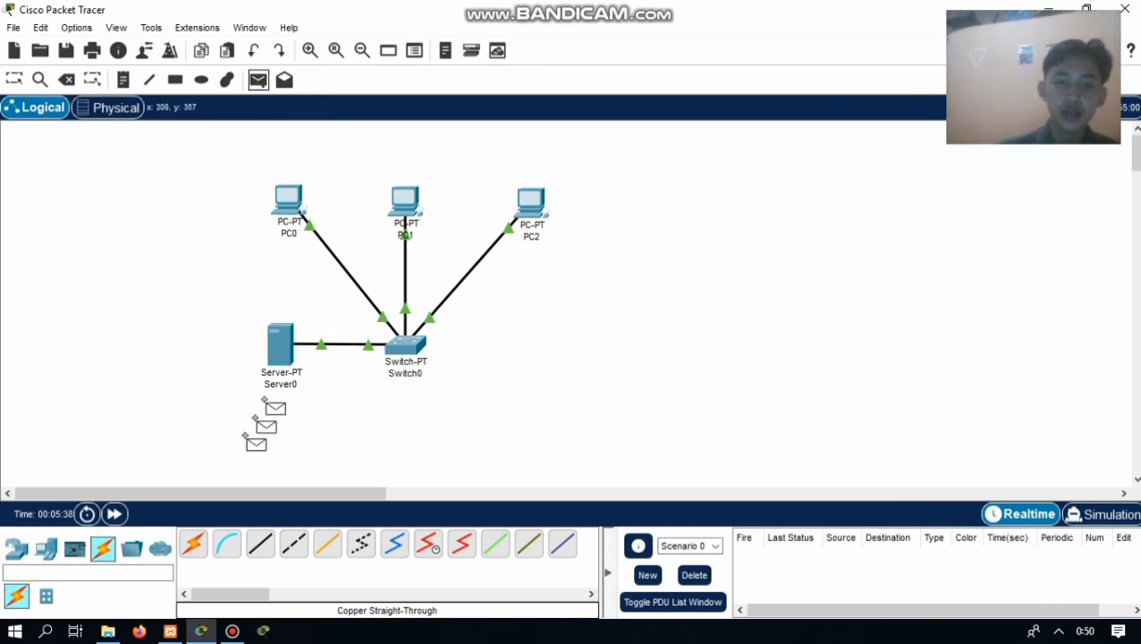
pyautogui.click(284, 346)
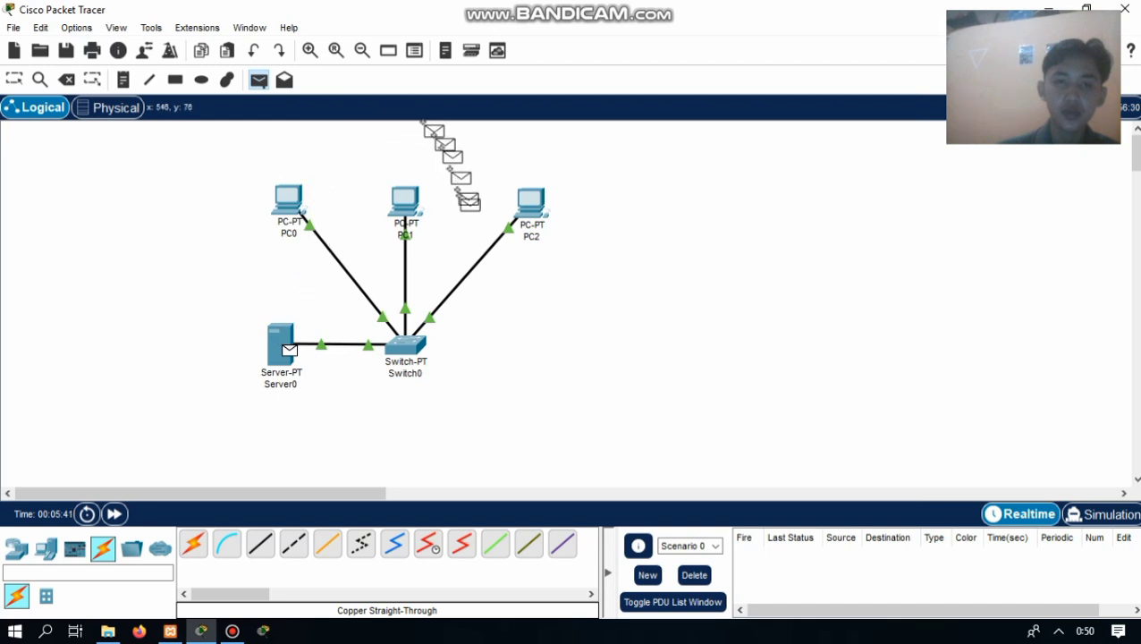
pyautogui.click(535, 199)
pyautogui.click(1100, 515)
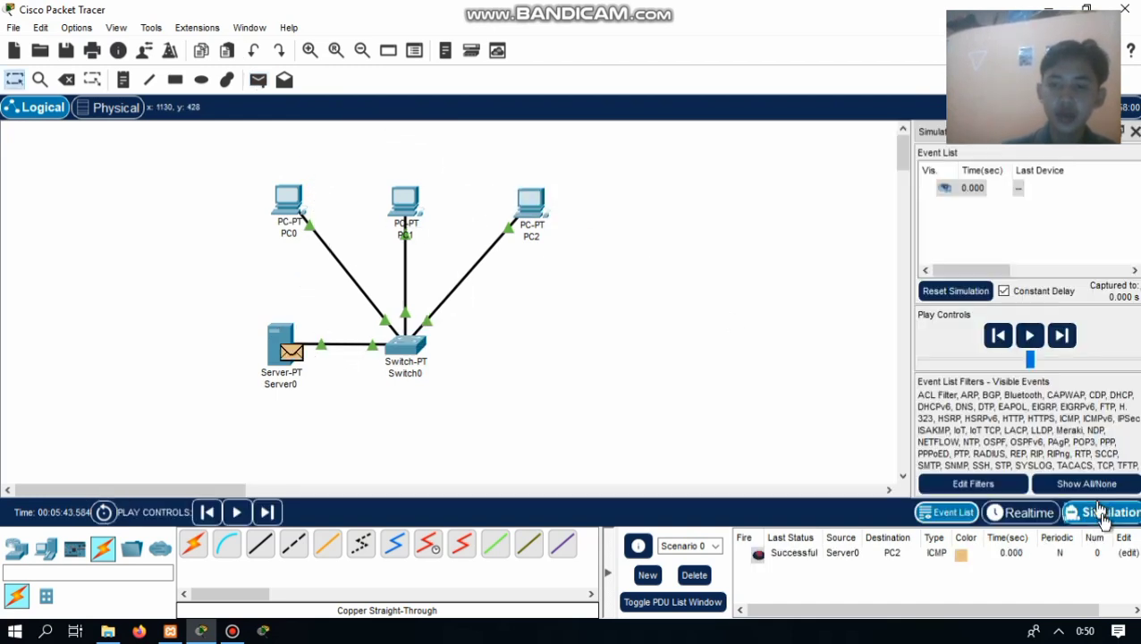
pyautogui.click(1028, 324)
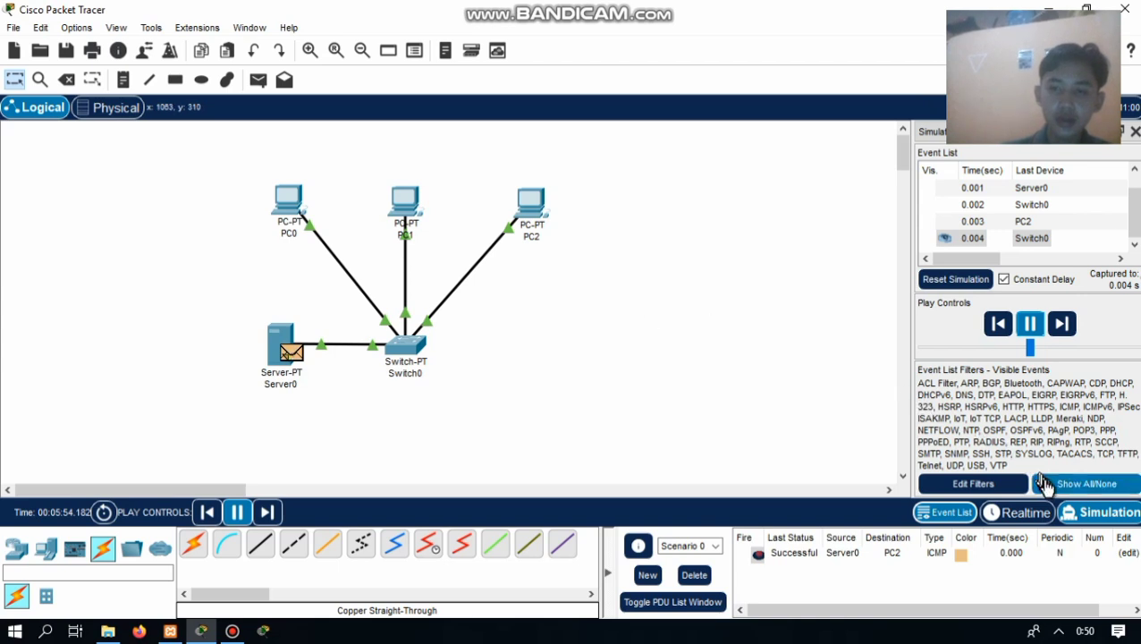
pyautogui.click(1037, 511)
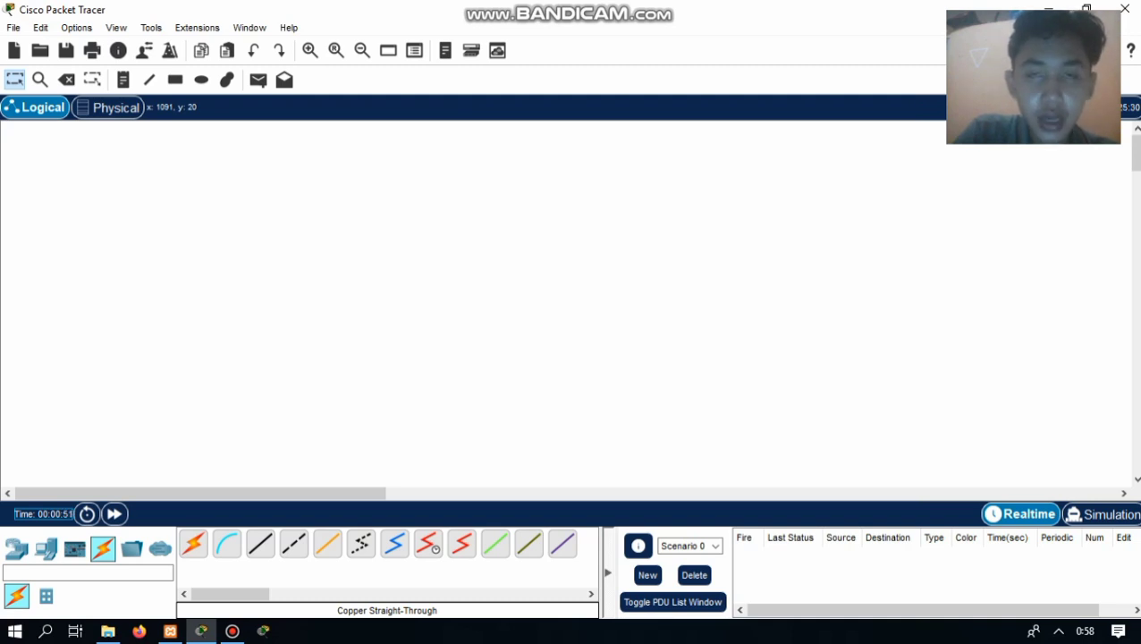
# Step: Place five PC-PT end devices, PC0 to PC4, across the upper part of the empty workspace
pyautogui.click(20, 553)
pyautogui.click(44, 555)
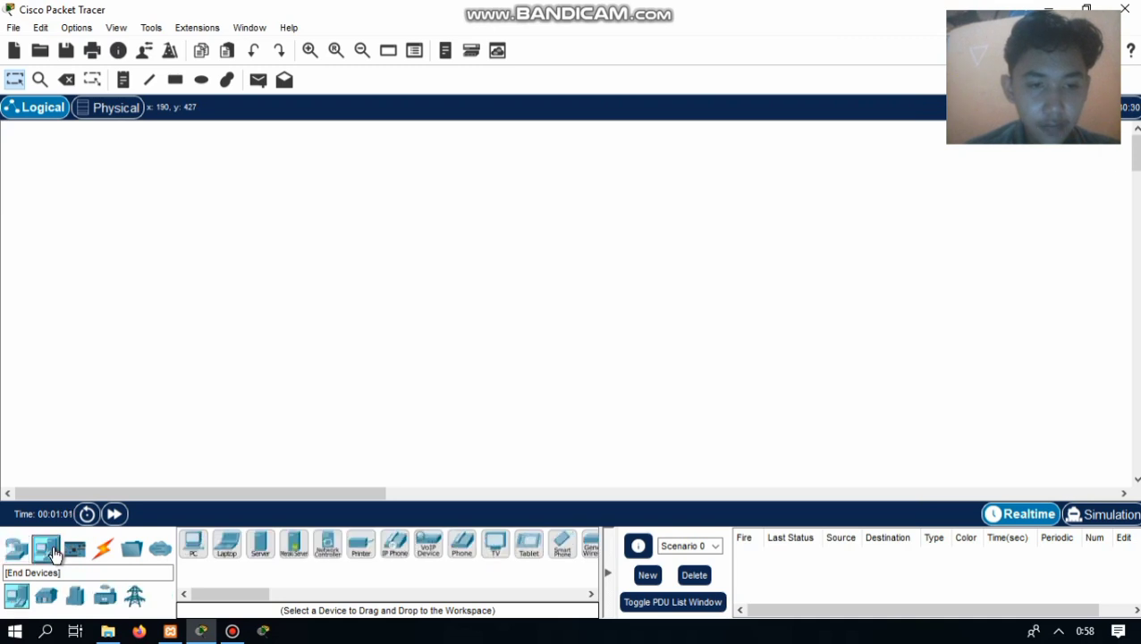
pyautogui.click(199, 549)
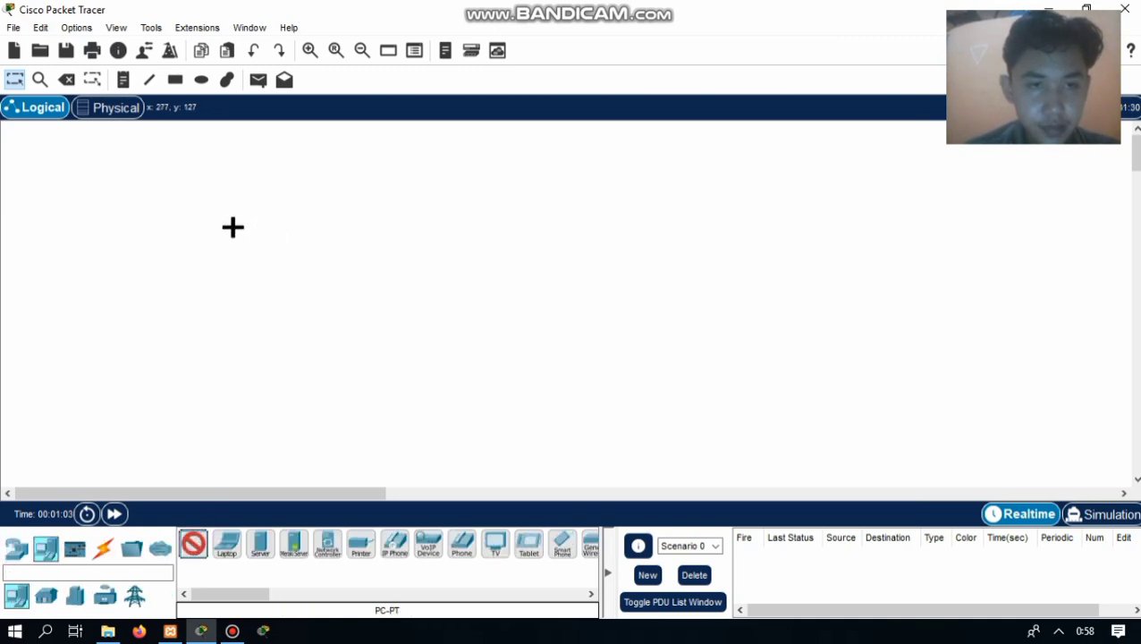
pyautogui.click(231, 227)
pyautogui.click(198, 547)
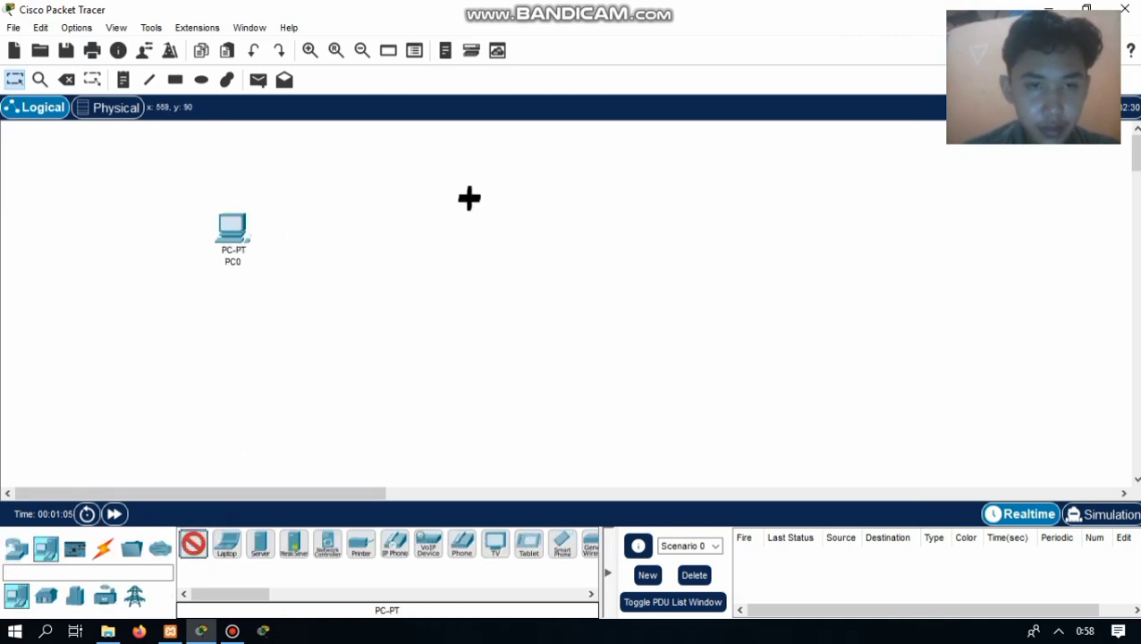
pyautogui.click(469, 196)
pyautogui.click(198, 544)
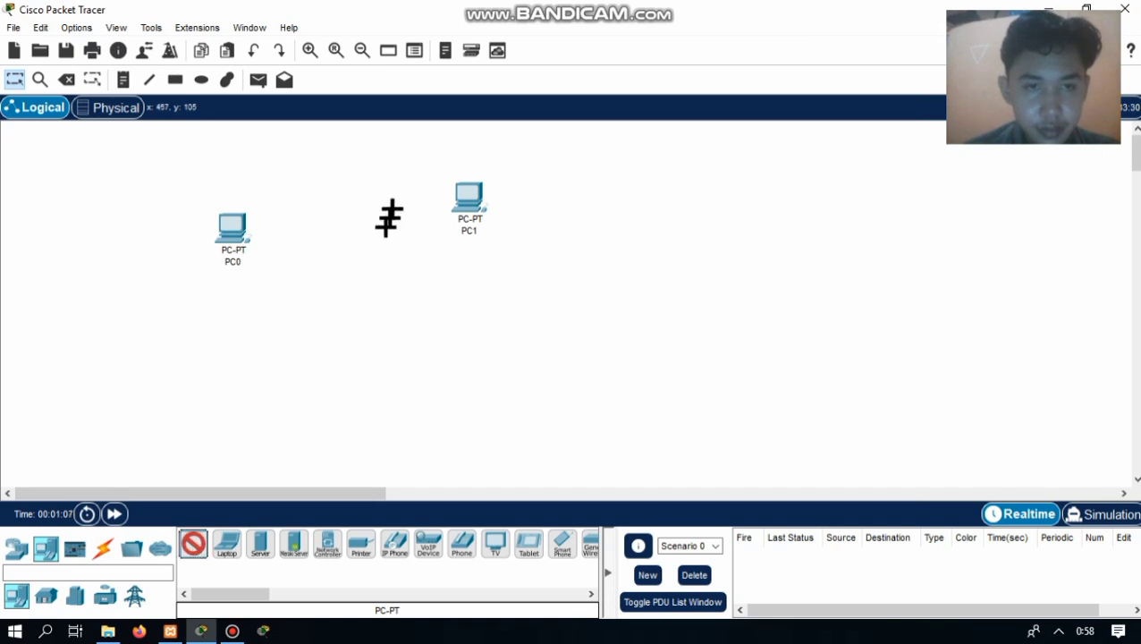
pyautogui.click(389, 214)
pyautogui.click(199, 545)
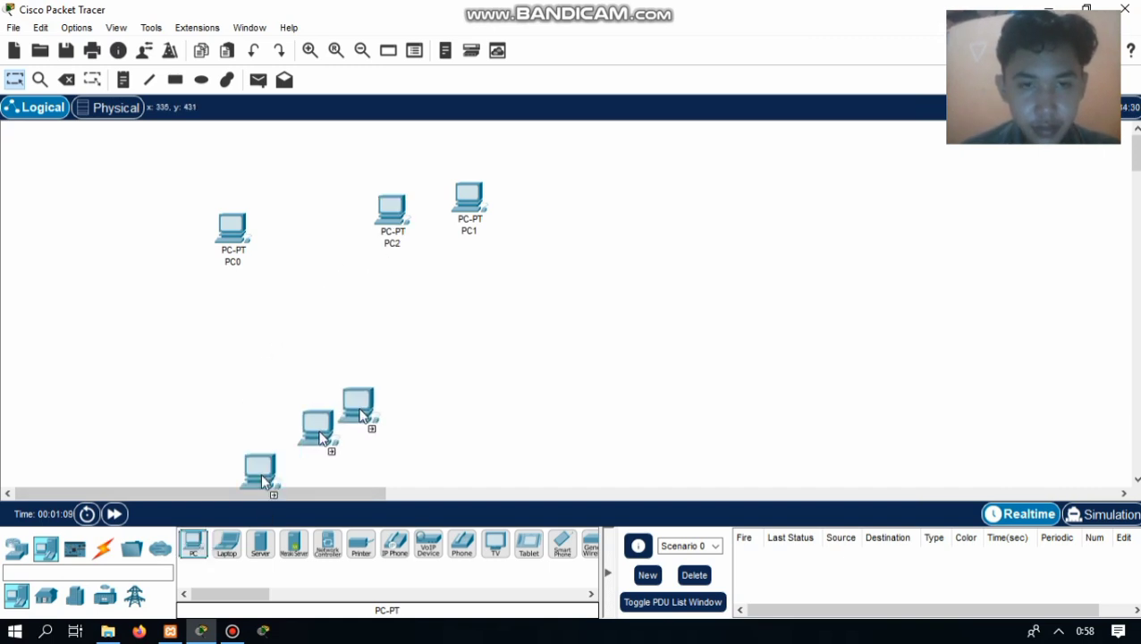
pyautogui.click(471, 269)
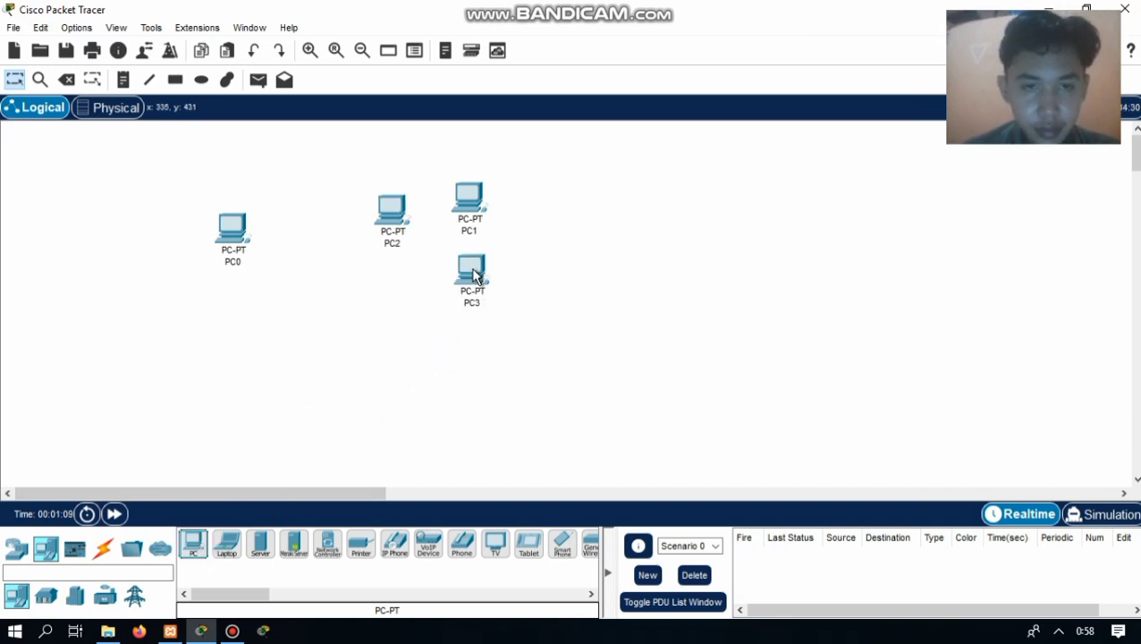
pyautogui.moveTo(191, 546); pyautogui.dragTo(530, 236)
pyautogui.click(193, 544)
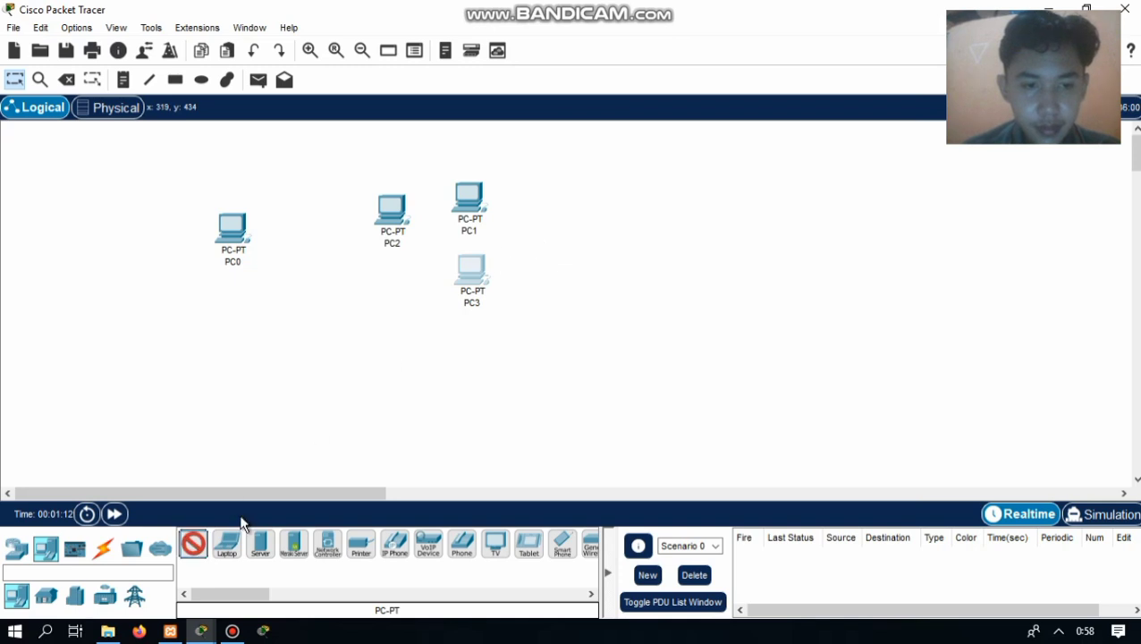
pyautogui.click(545, 238)
# Step: Move PC1 between PC0 and PC2, and raise PC3 and PC4 so the five PCs form a rough row
pyautogui.moveTo(474, 211); pyautogui.dragTo(321, 231)
pyautogui.moveTo(467, 265); pyautogui.dragTo(462, 228)
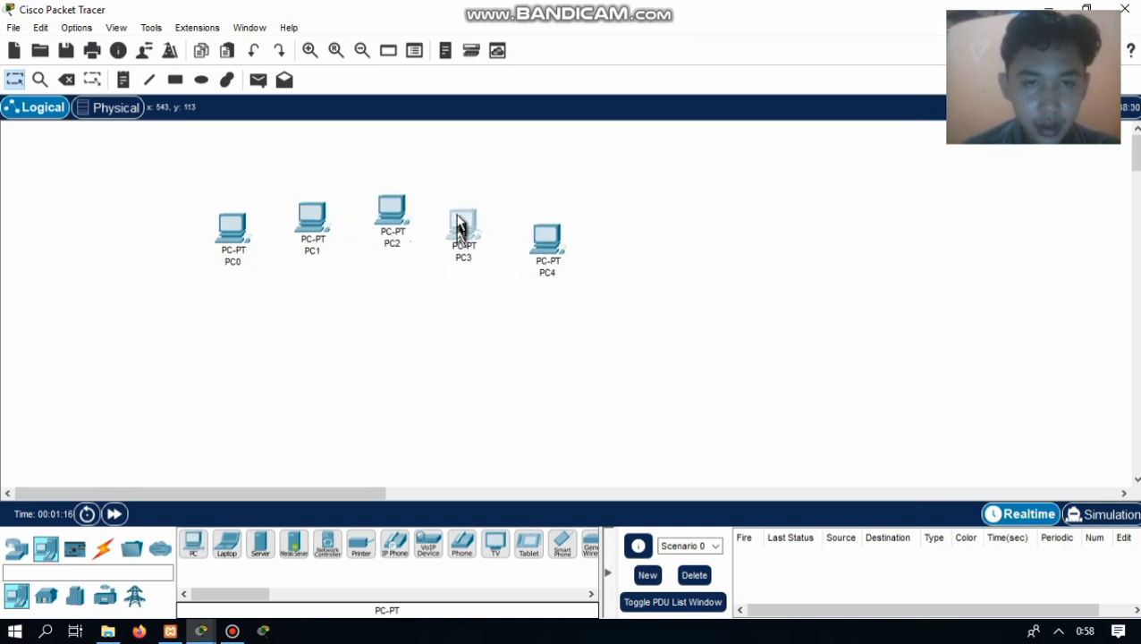
pyautogui.moveTo(546, 228); pyautogui.dragTo(546, 215)
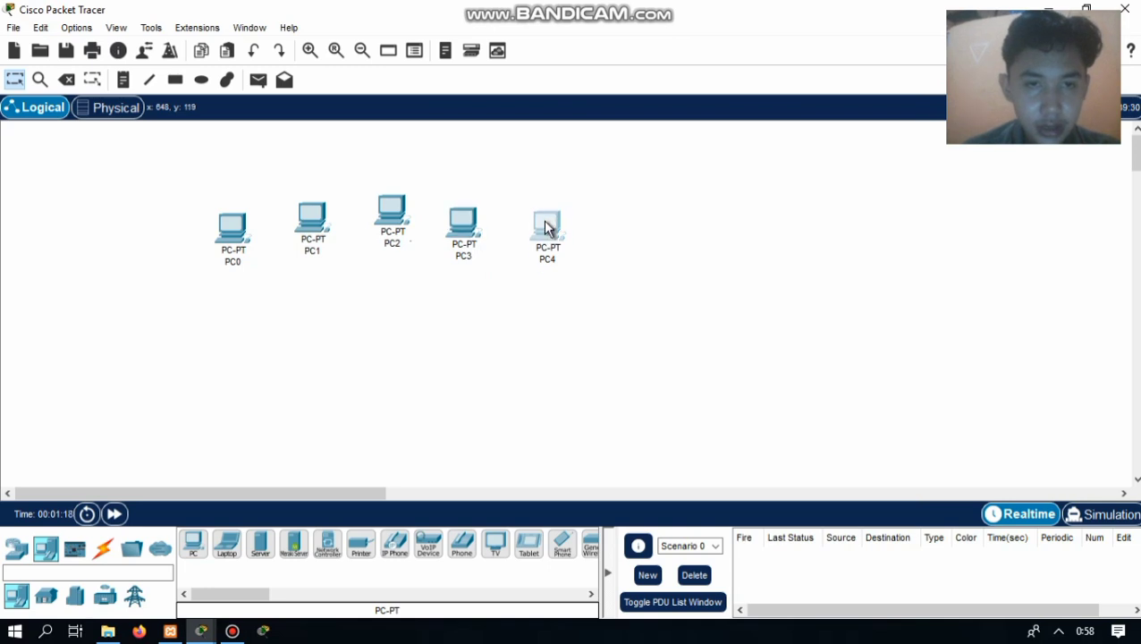
pyautogui.click(581, 342)
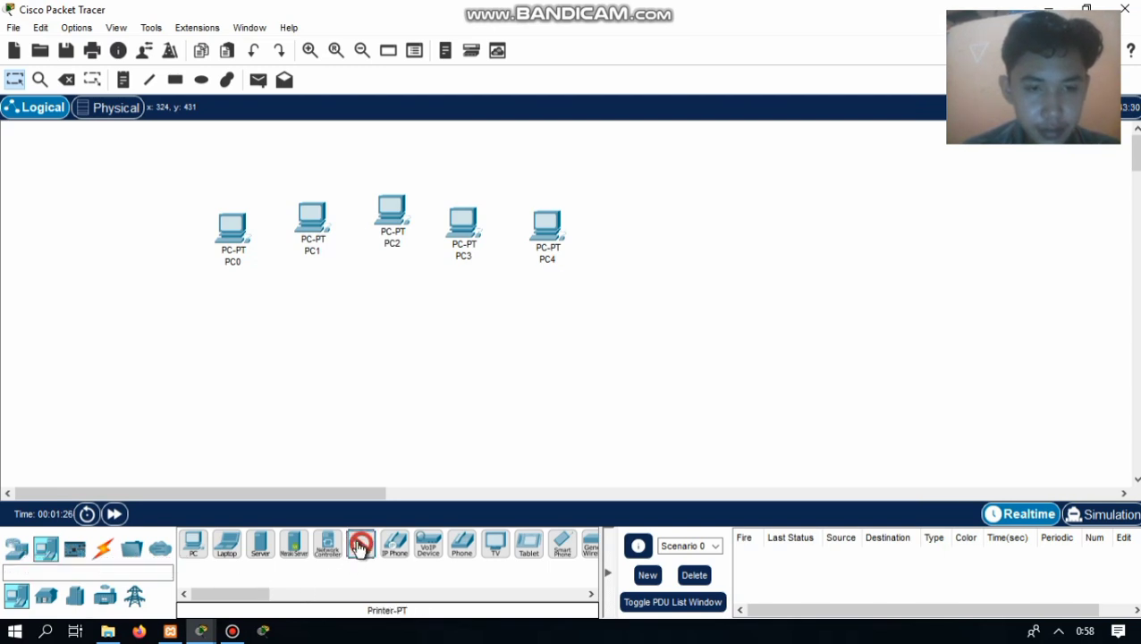
# Step: Add two Printer-PT devices side by side below the PCs and a Switch-PT between the PCs and the printers
pyautogui.moveTo(360, 547); pyautogui.dragTo(327, 369)
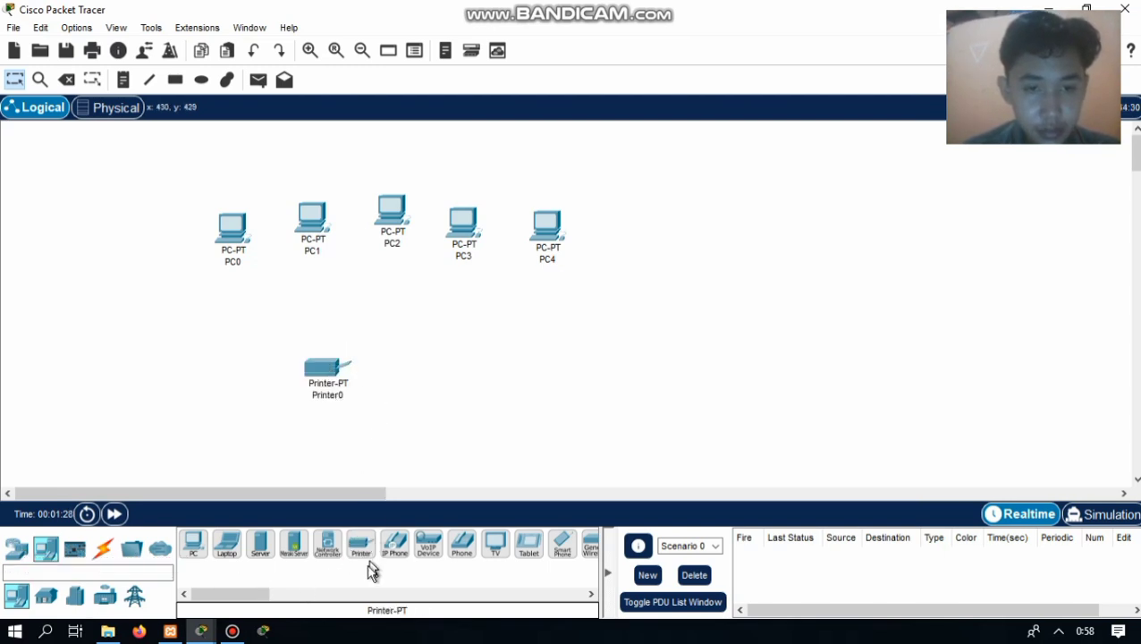
pyautogui.moveTo(362, 548); pyautogui.dragTo(454, 372)
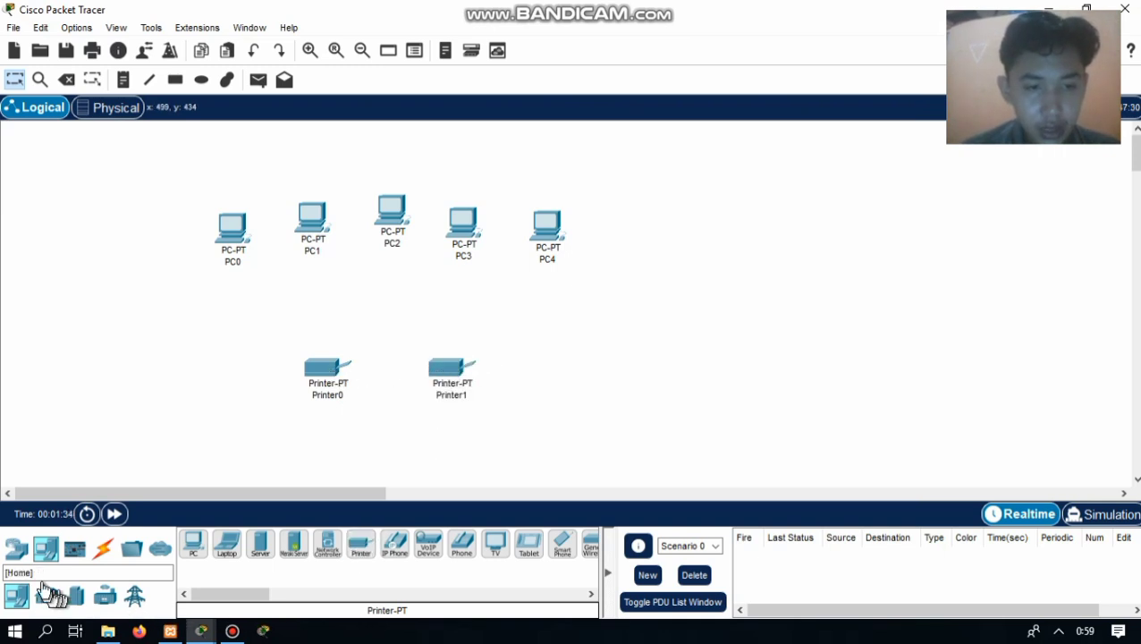
pyautogui.click(16, 548)
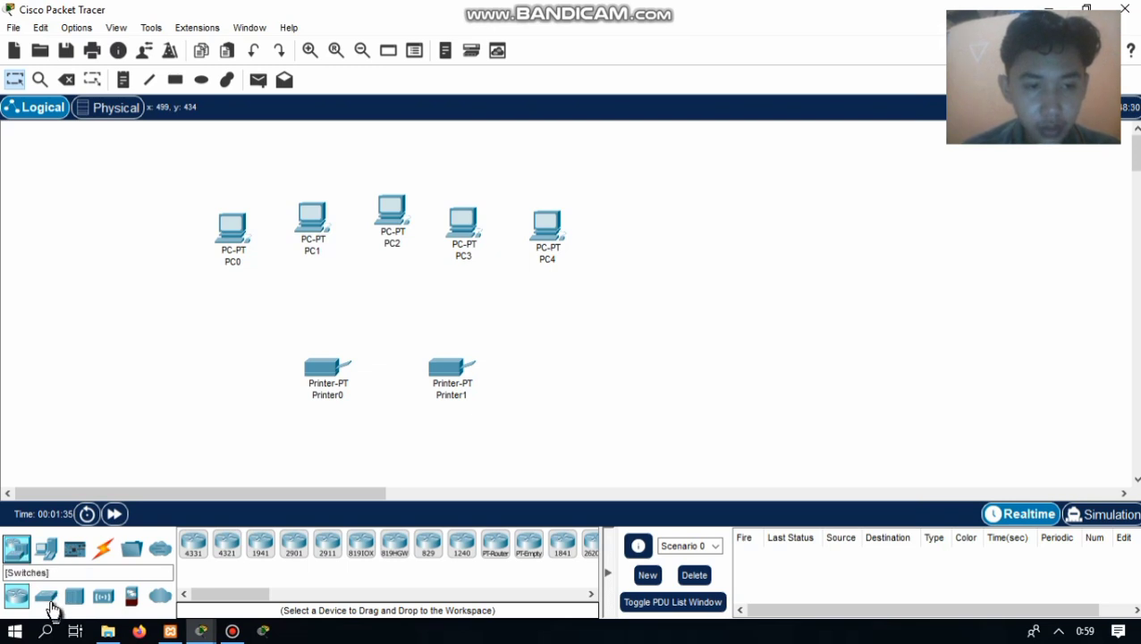
pyautogui.click(49, 597)
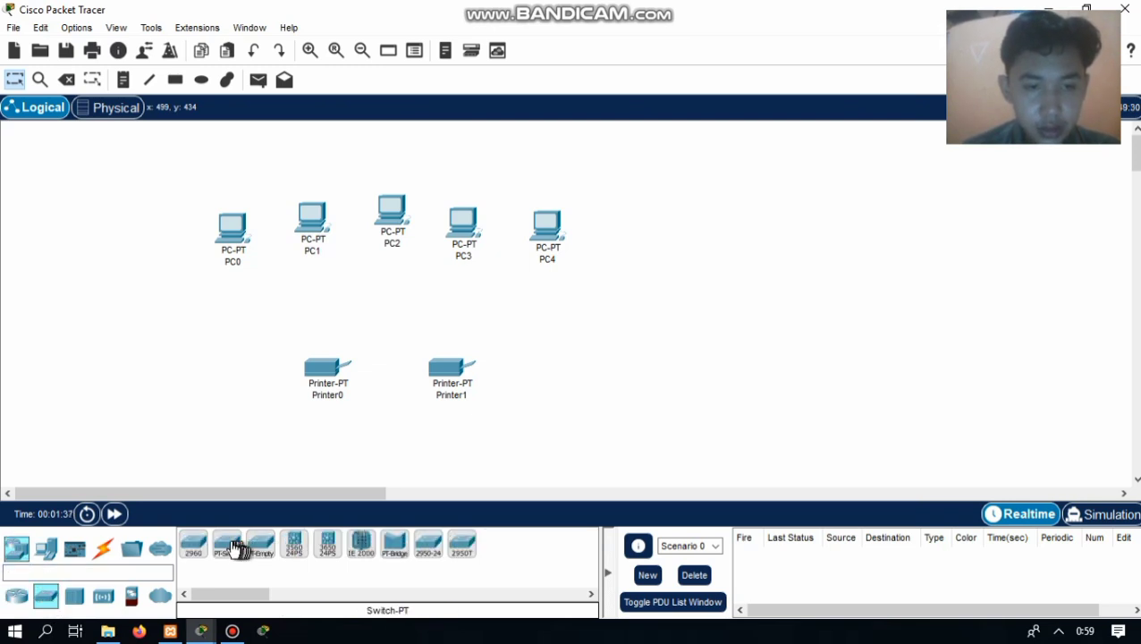
pyautogui.moveTo(230, 544); pyautogui.dragTo(394, 301)
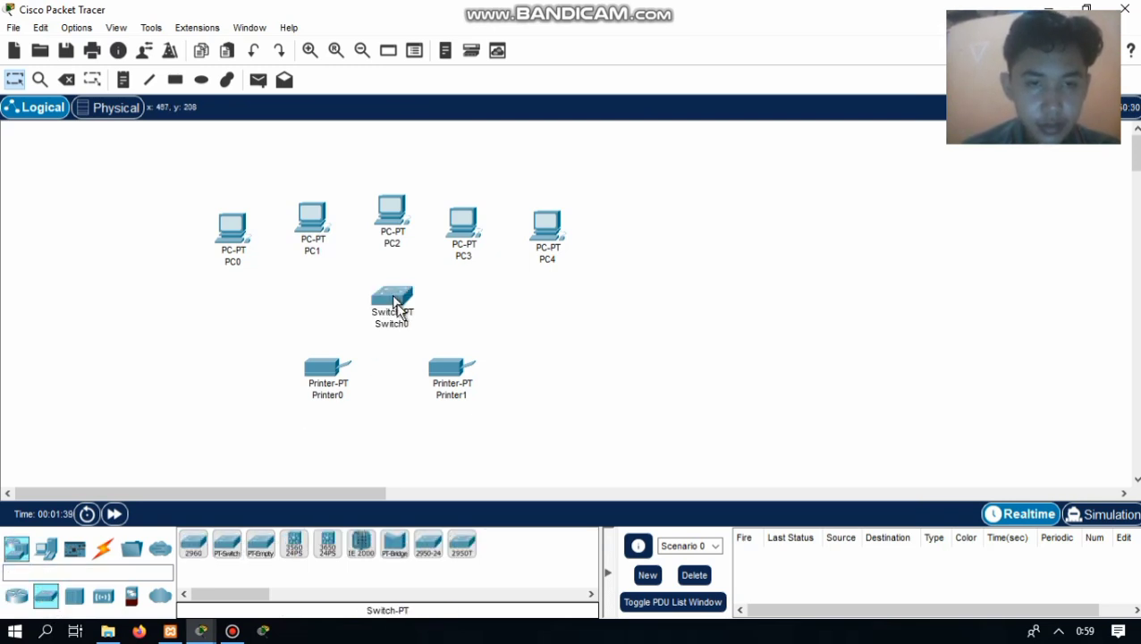
# Step: Arrange PC0 to PC4 in an arc above and around Switch0, and move Printer0 slightly farther below the switch
pyautogui.moveTo(313, 222); pyautogui.dragTo(309, 199)
pyautogui.moveTo(391, 211); pyautogui.dragTo(391, 166)
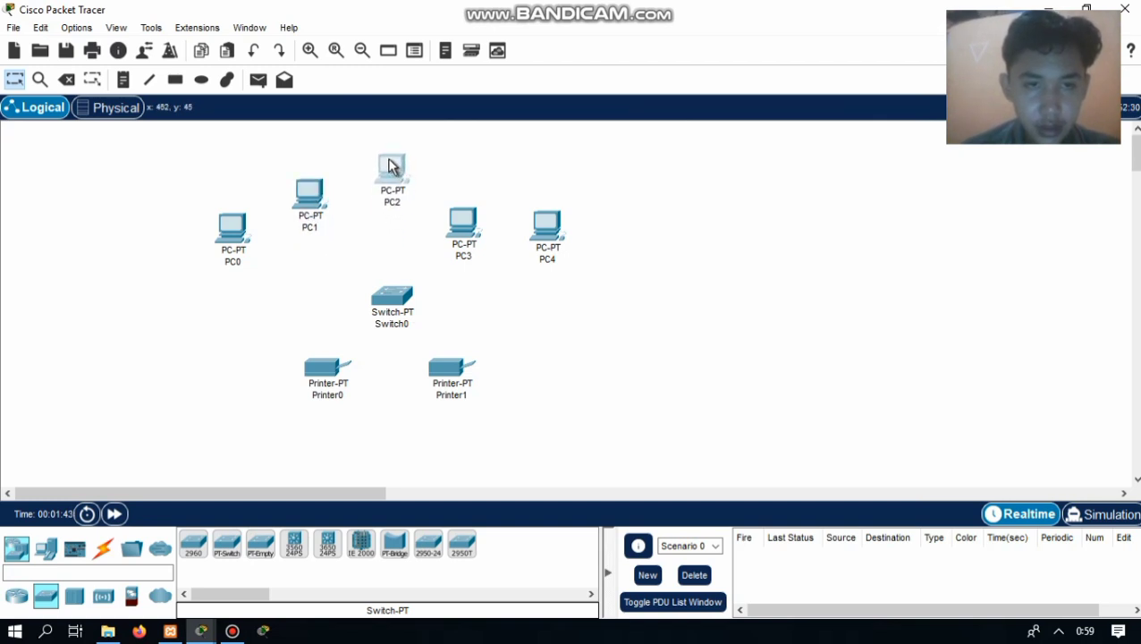
pyautogui.moveTo(230, 230); pyautogui.dragTo(236, 264)
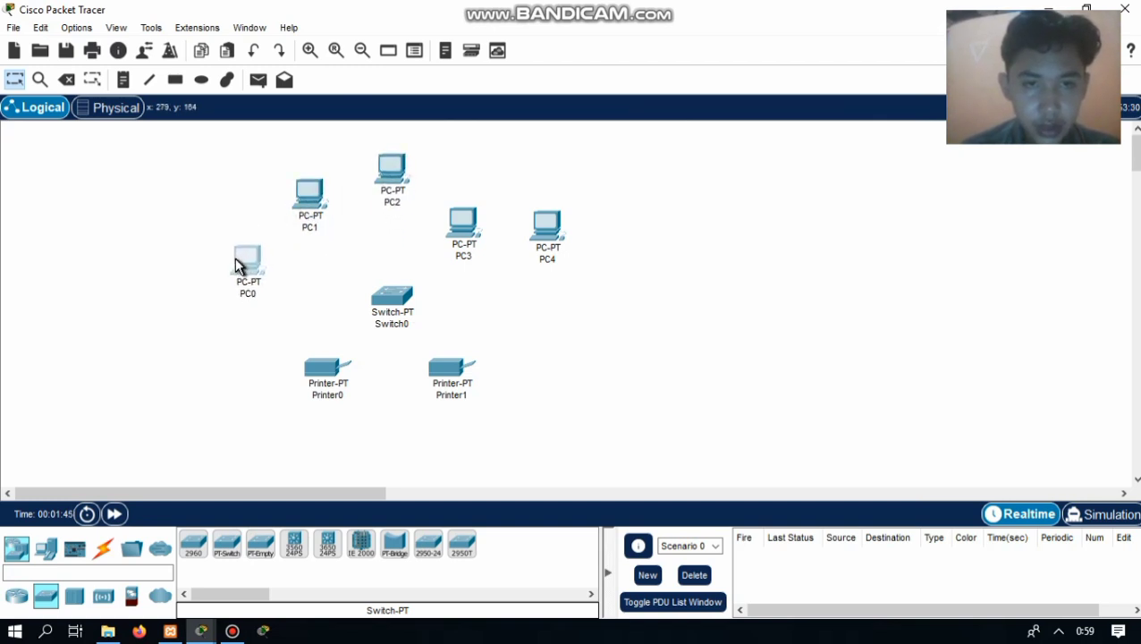
pyautogui.moveTo(460, 223); pyautogui.dragTo(475, 195)
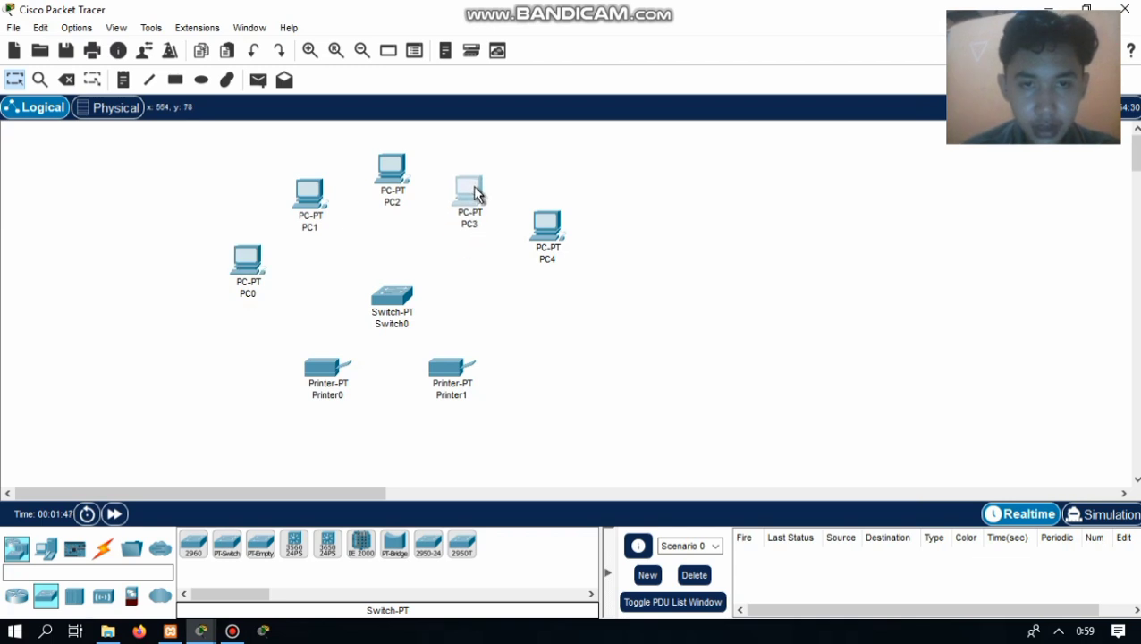
pyautogui.moveTo(555, 226); pyautogui.dragTo(565, 257)
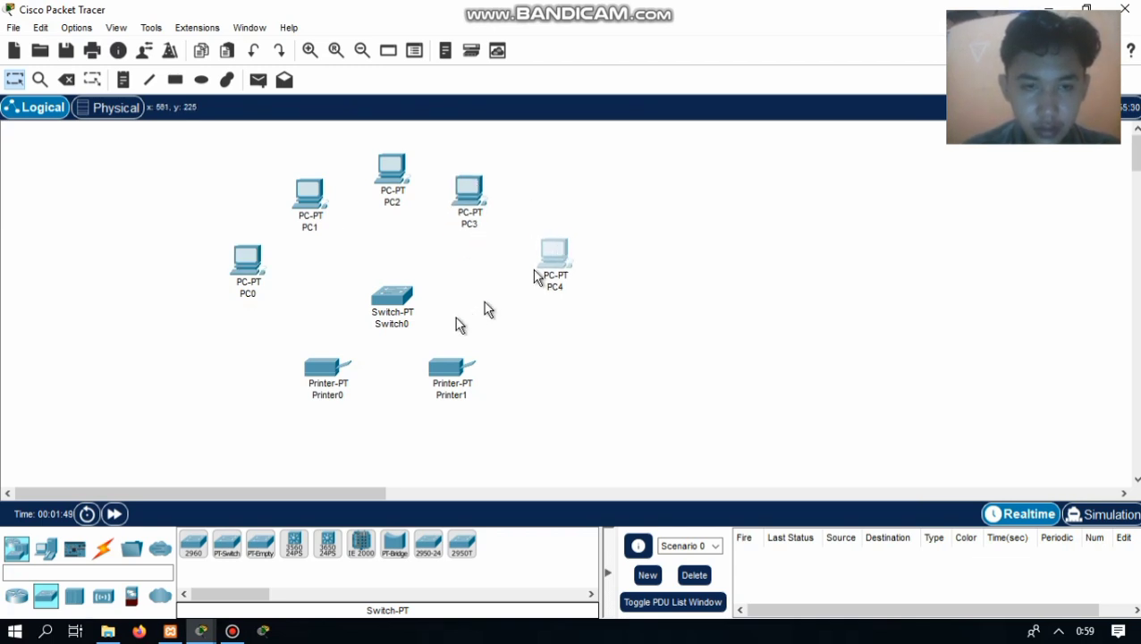
pyautogui.moveTo(344, 368); pyautogui.dragTo(339, 394)
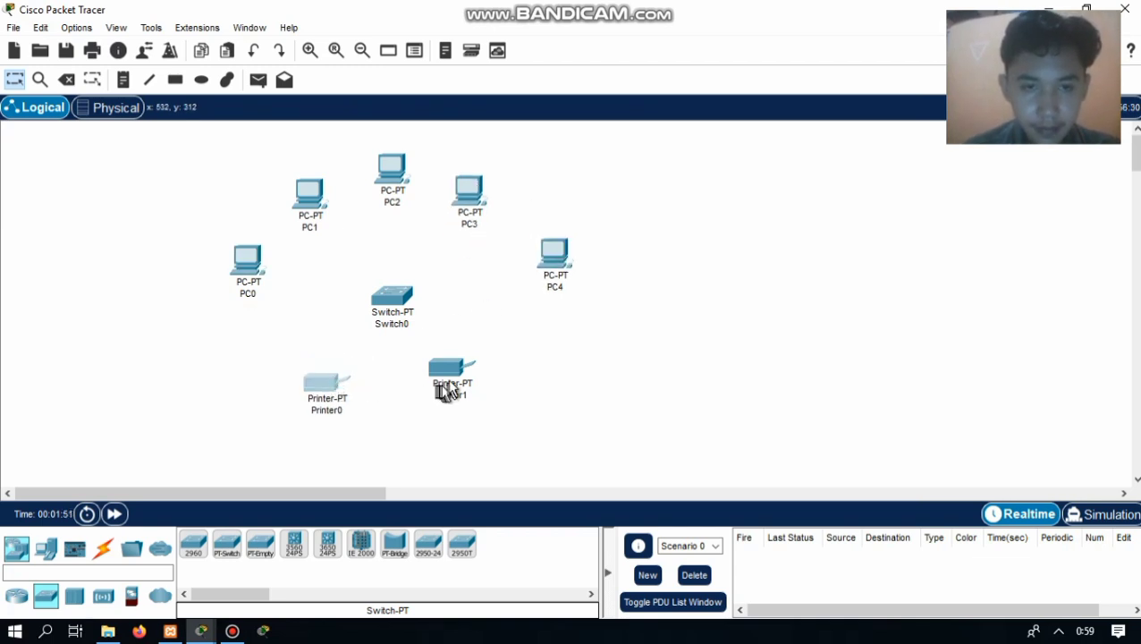
# Step: Reposition Printer1 level with Printer0 and nudge Switch0 slightly toward the printers
pyautogui.click(455, 370)
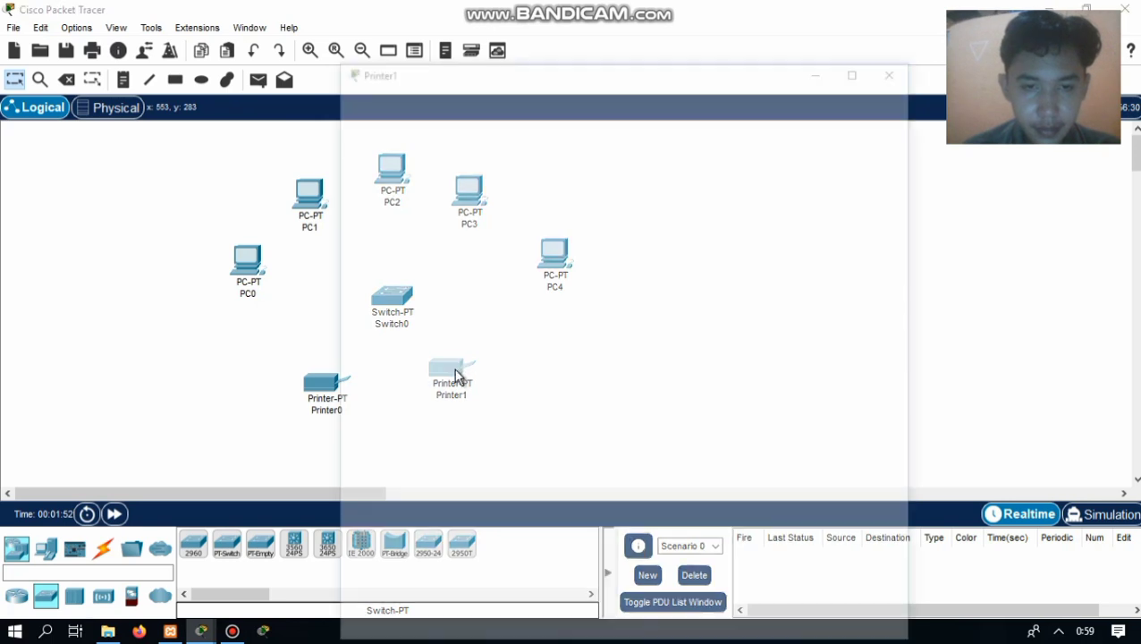
pyautogui.click(900, 35)
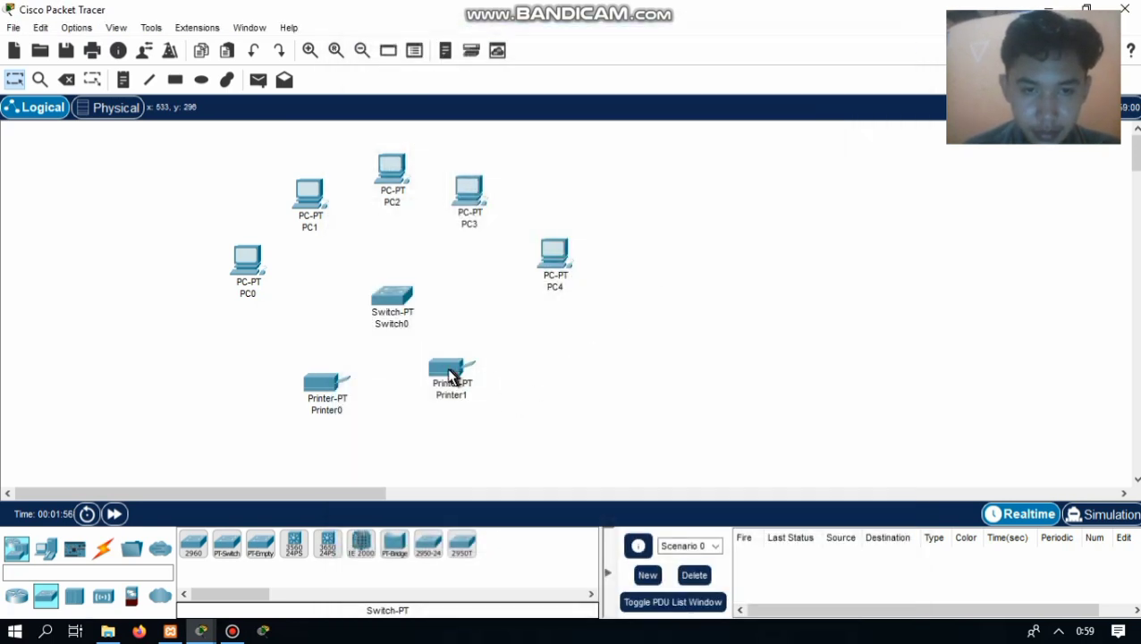
pyautogui.moveTo(453, 376); pyautogui.dragTo(450, 391)
pyautogui.moveTo(402, 318); pyautogui.dragTo(407, 324)
pyautogui.click(597, 330)
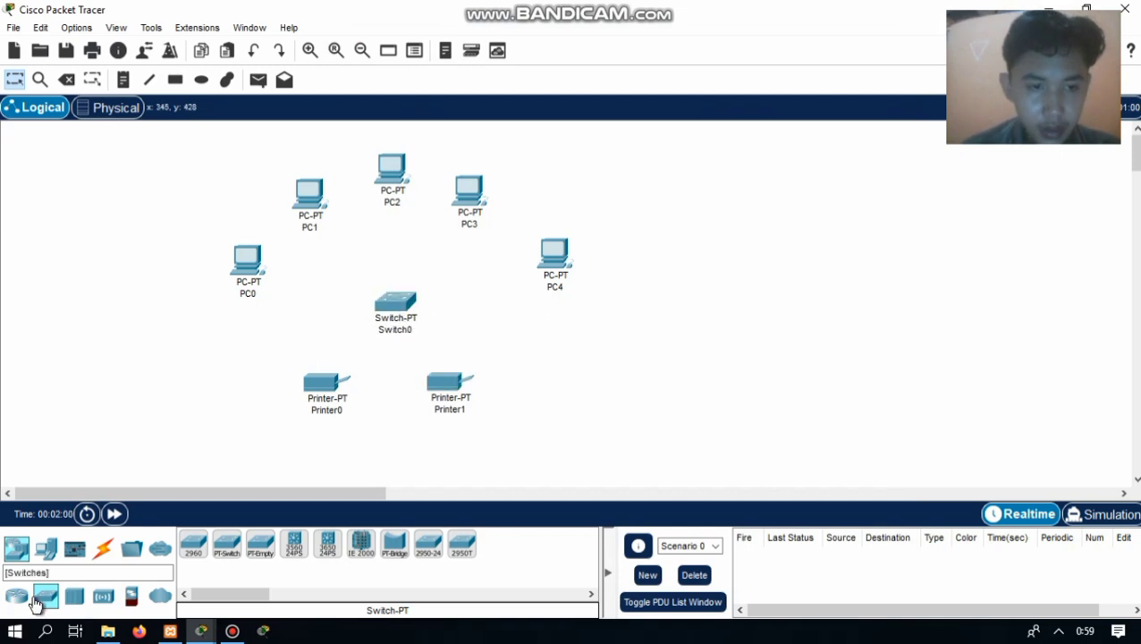
# Step: Connect Printer0's FastEthernet0 port to Switch0's FastEthernet0/1 port with a Copper Straight-Through cable
pyautogui.click(103, 548)
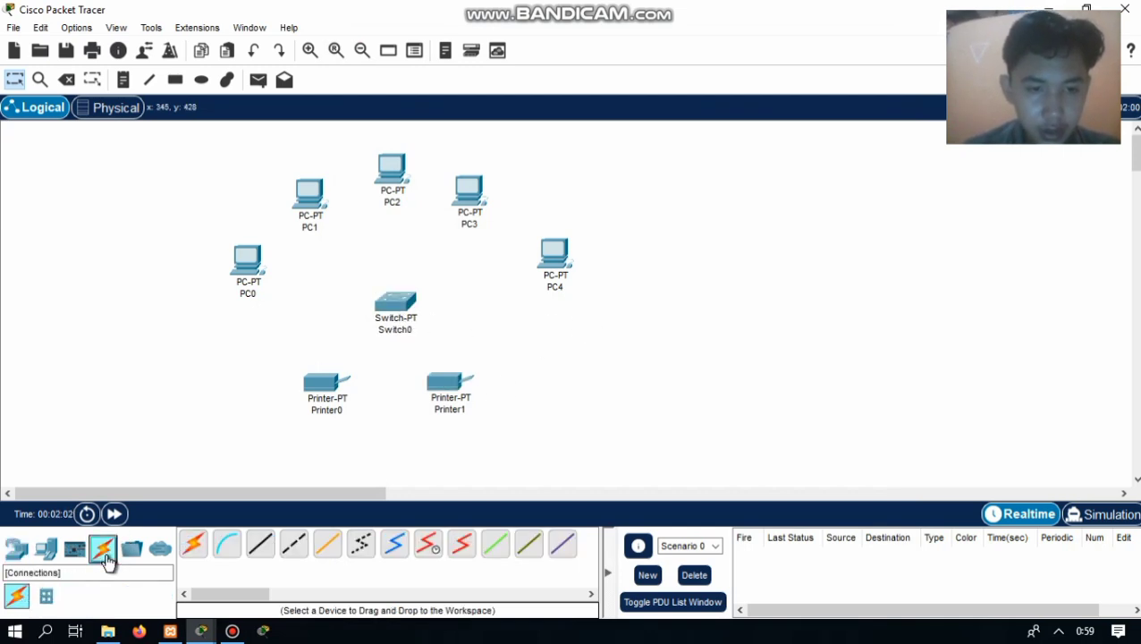
pyautogui.click(257, 547)
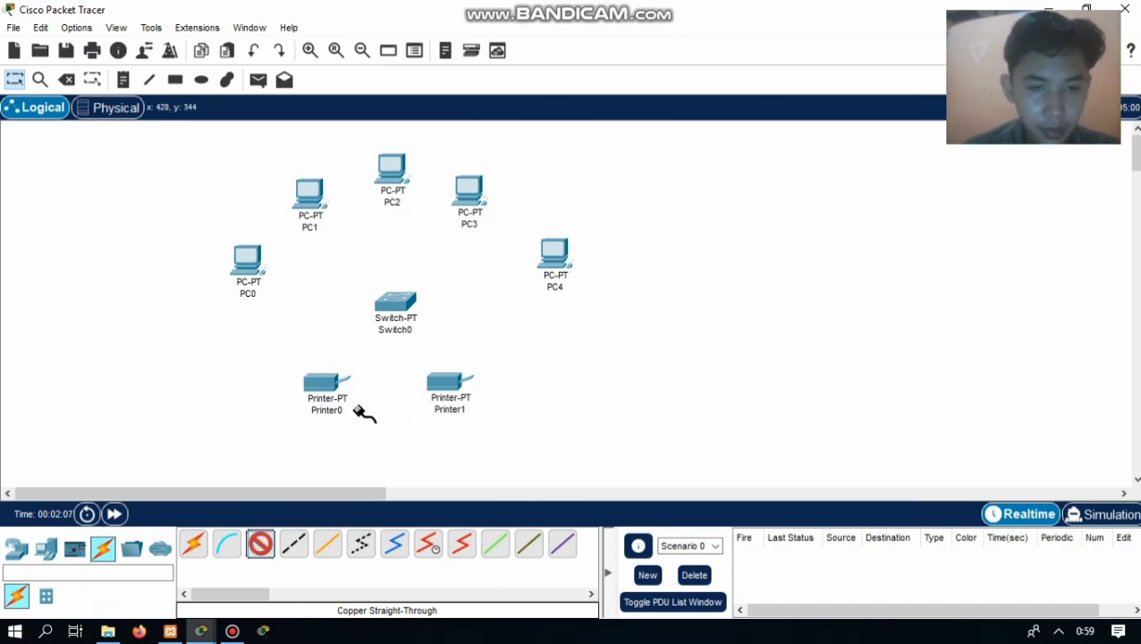
pyautogui.click(327, 387)
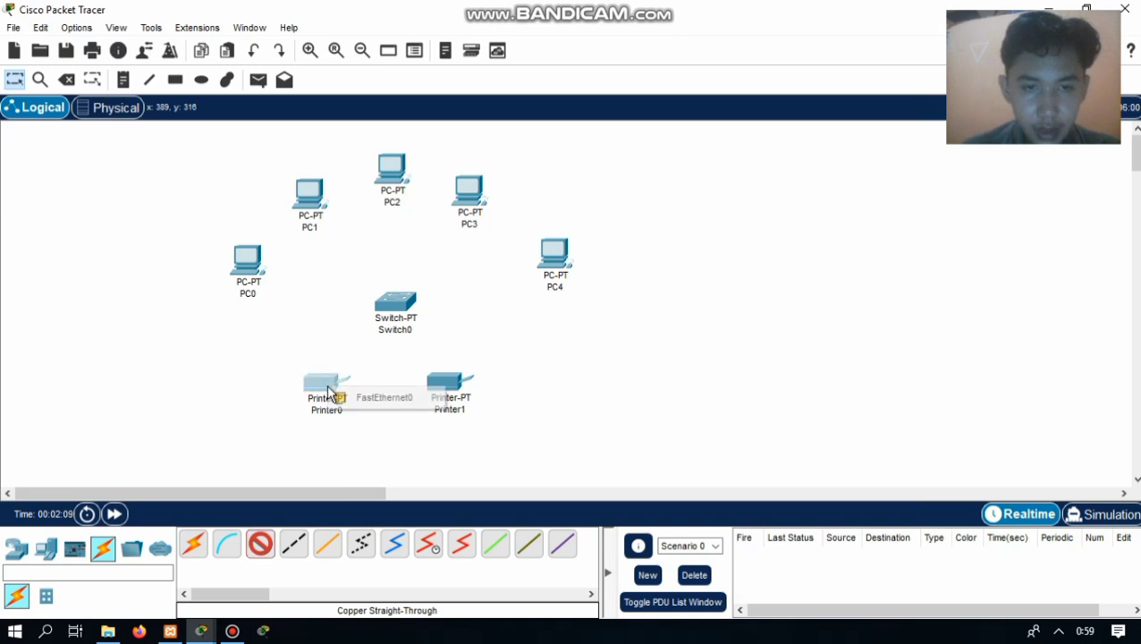
pyautogui.click(357, 399)
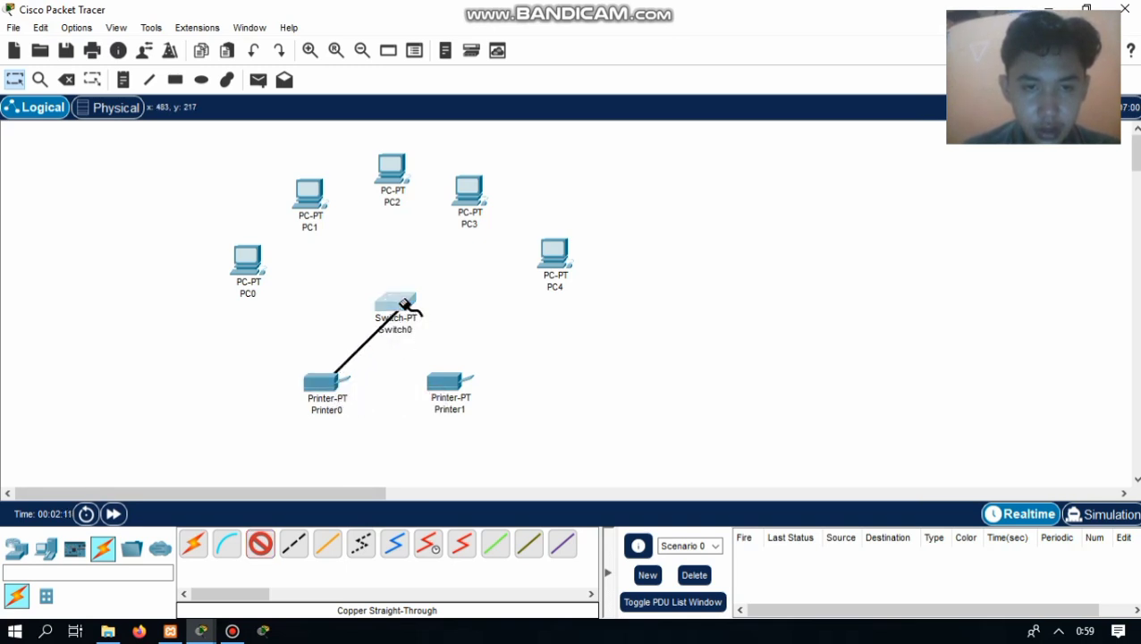
pyautogui.click(404, 305)
pyautogui.click(439, 339)
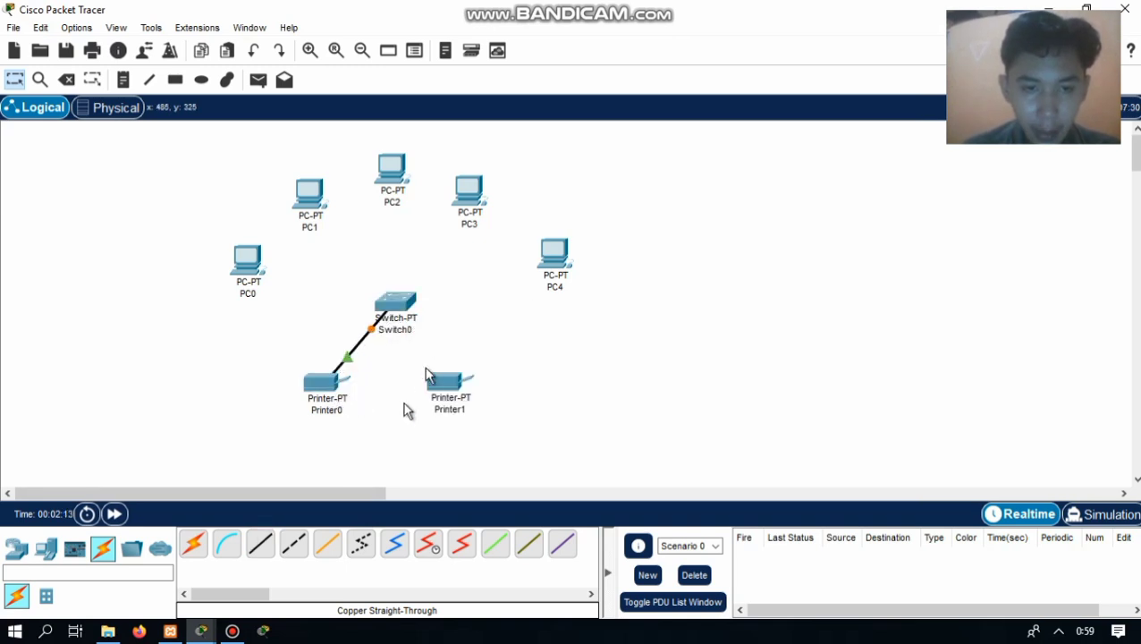
# Step: Connect Printer1's FastEthernet0 port to Switch0's FastEthernet1/1 port with a Copper Straight-Through cable
pyautogui.click(260, 544)
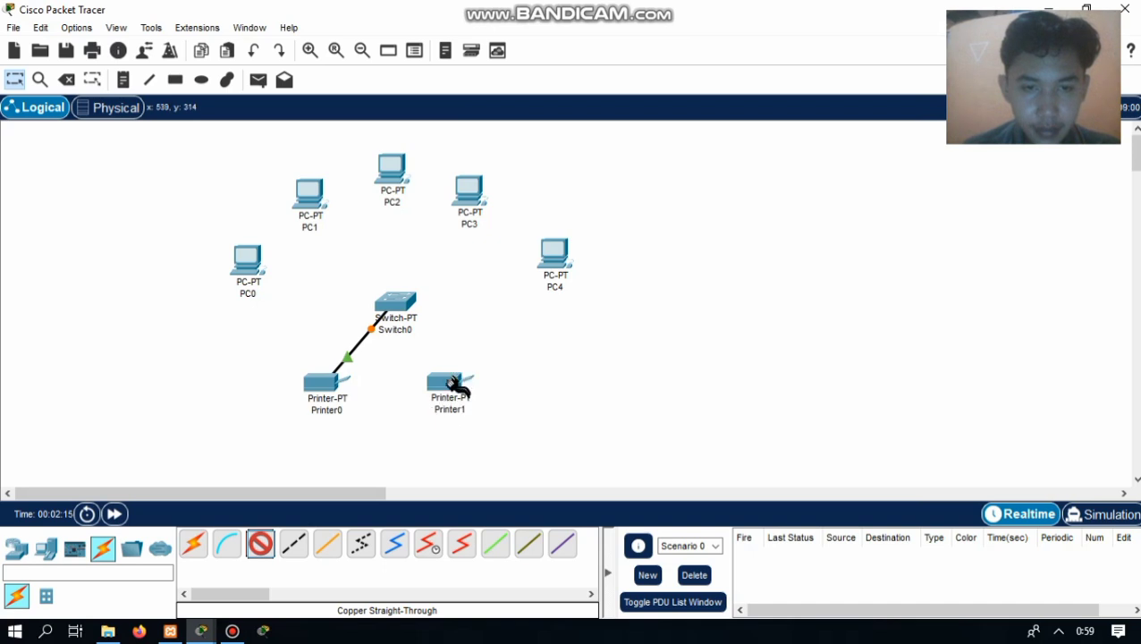
pyautogui.click(456, 386)
pyautogui.click(492, 399)
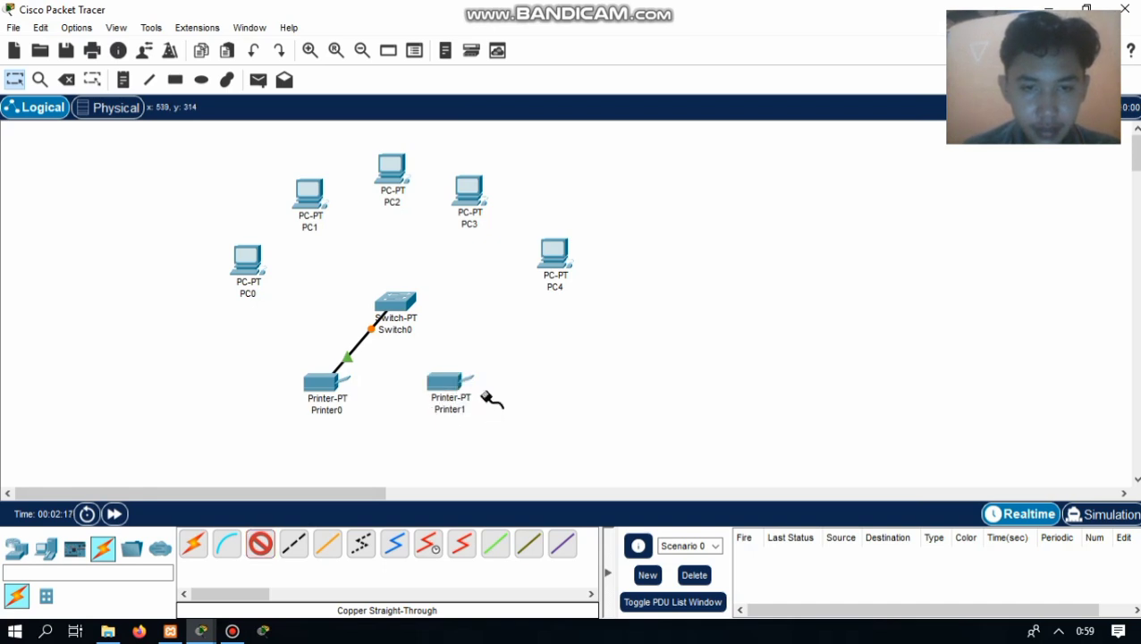
pyautogui.click(414, 306)
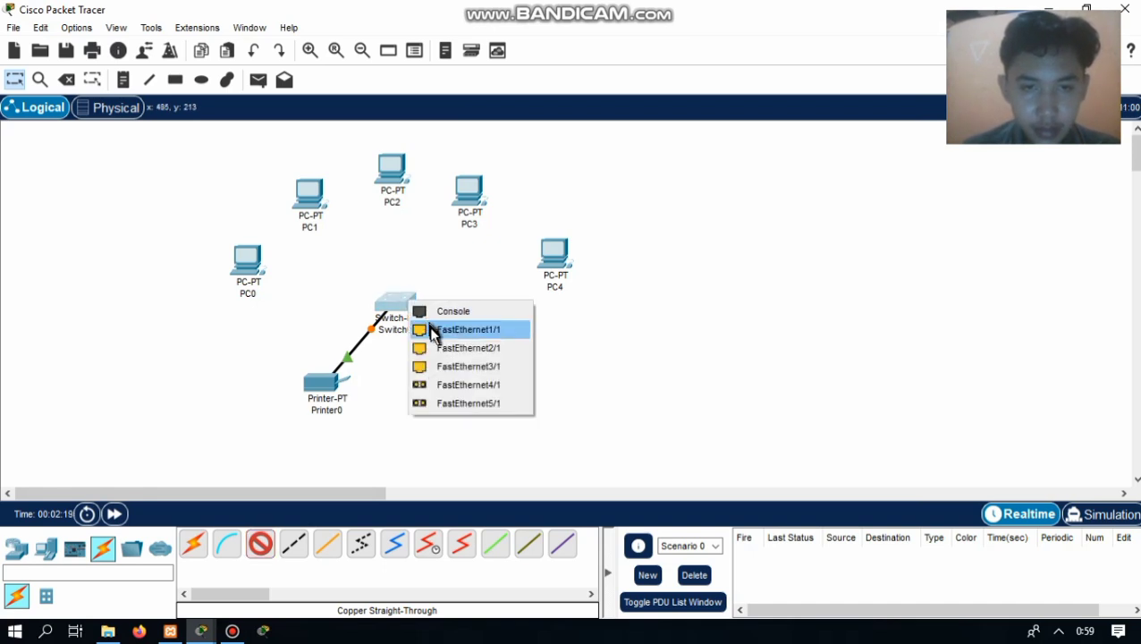
pyautogui.click(431, 331)
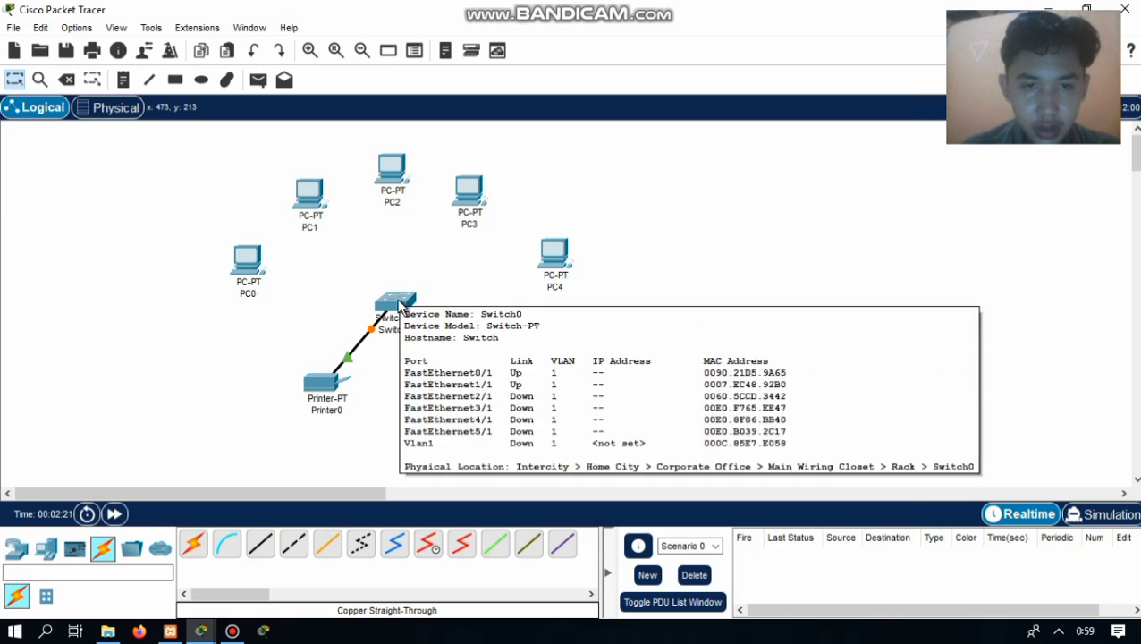
# Step: Power off Switch0, install three PT-SWITCH-NM-1CFE modules in its empty slots, and power it back on
pyautogui.click(395, 305)
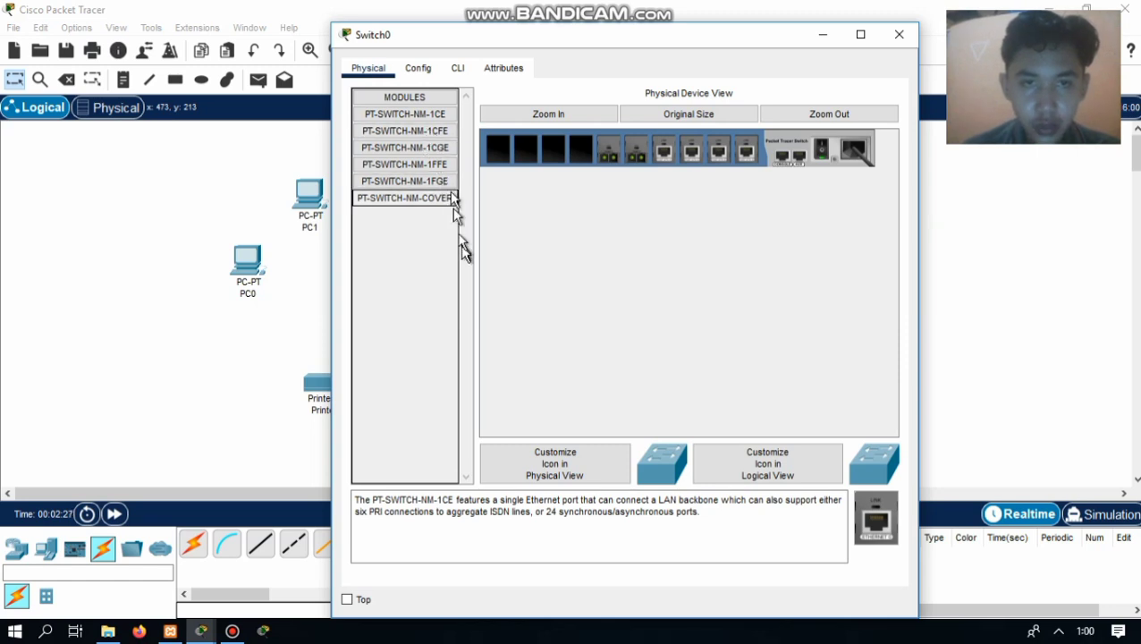
pyautogui.click(389, 134)
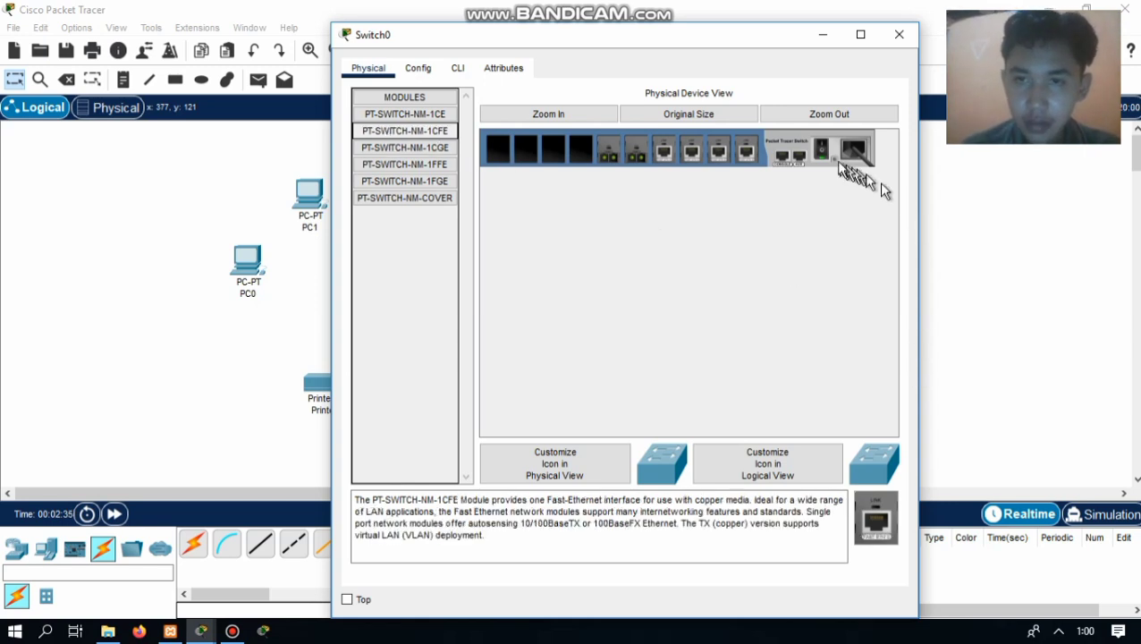
pyautogui.click(822, 152)
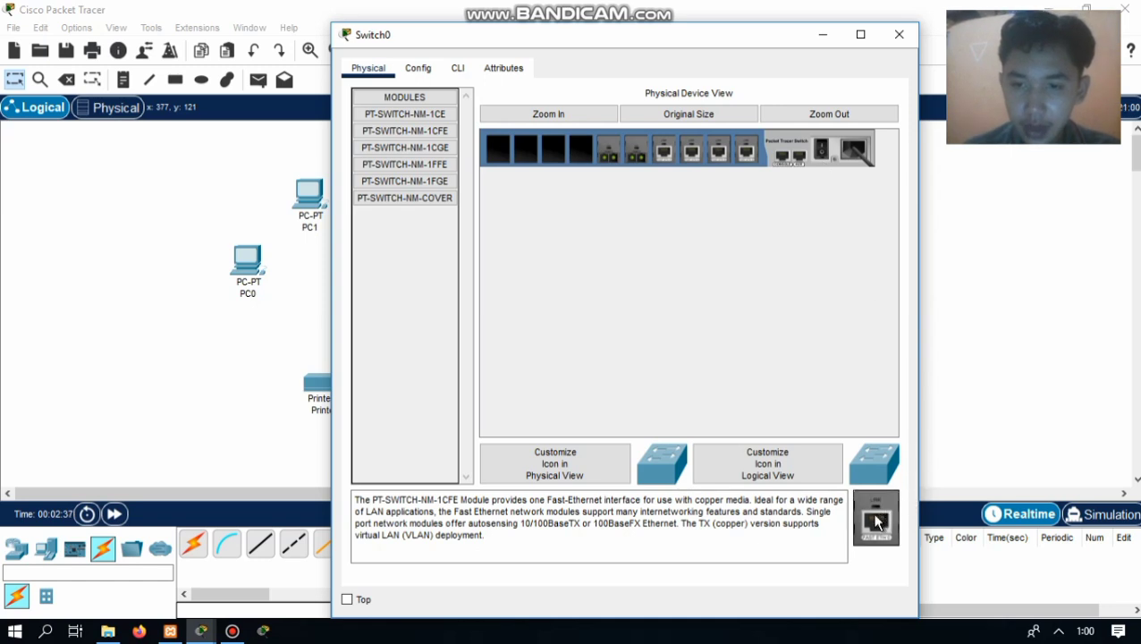
pyautogui.moveTo(876, 523); pyautogui.dragTo(591, 149)
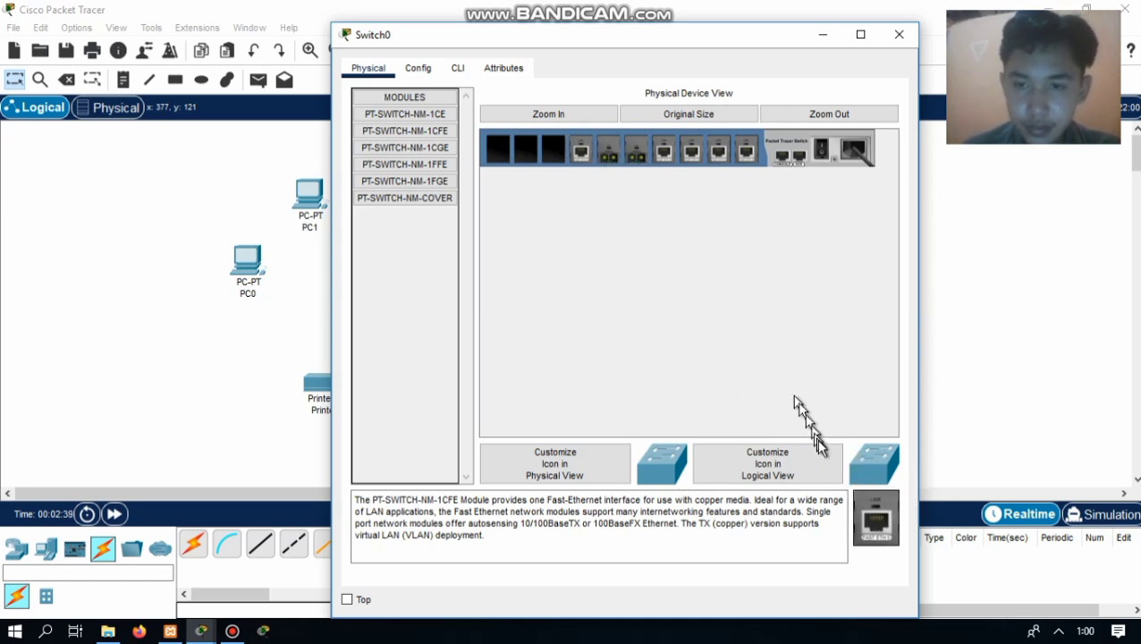
pyautogui.moveTo(877, 519); pyautogui.dragTo(550, 154)
pyautogui.moveTo(885, 519); pyautogui.dragTo(526, 153)
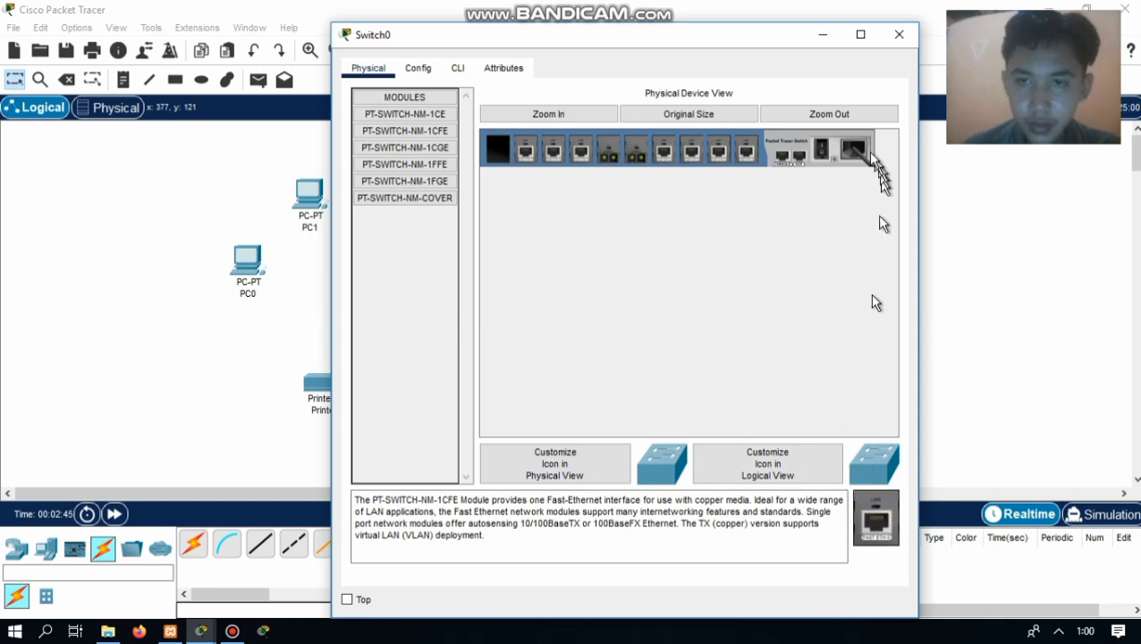
pyautogui.click(899, 33)
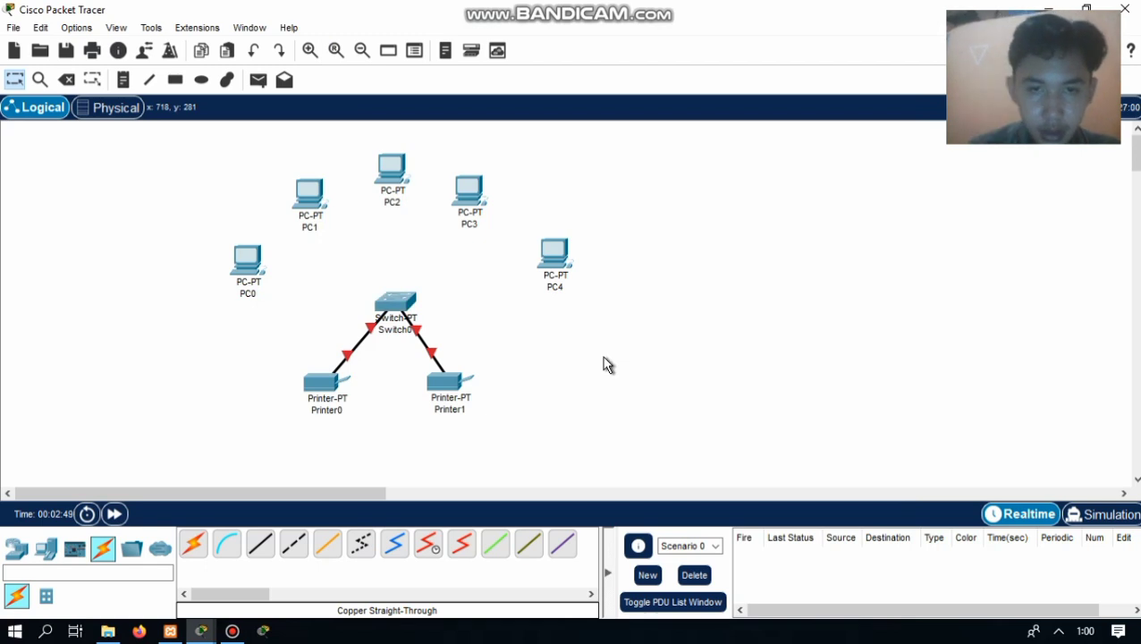
# Step: Connect PC0's FastEthernet0 port to Switch0's FastEthernet2/1 port with a Copper Straight-Through cable
pyautogui.click(255, 274)
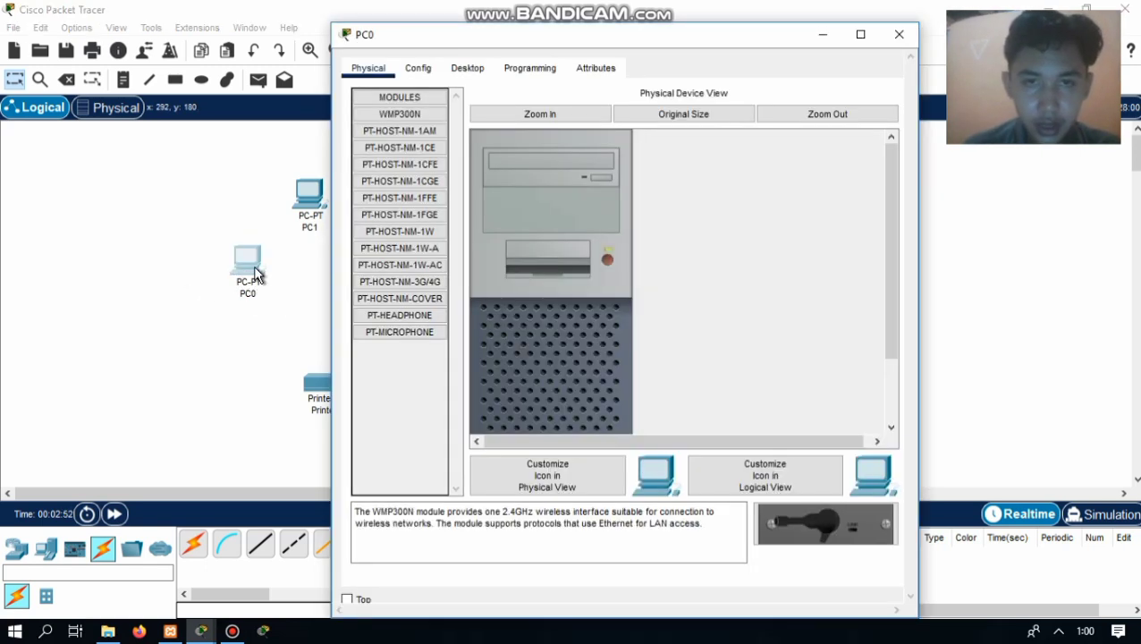
pyautogui.click(898, 34)
pyautogui.click(261, 545)
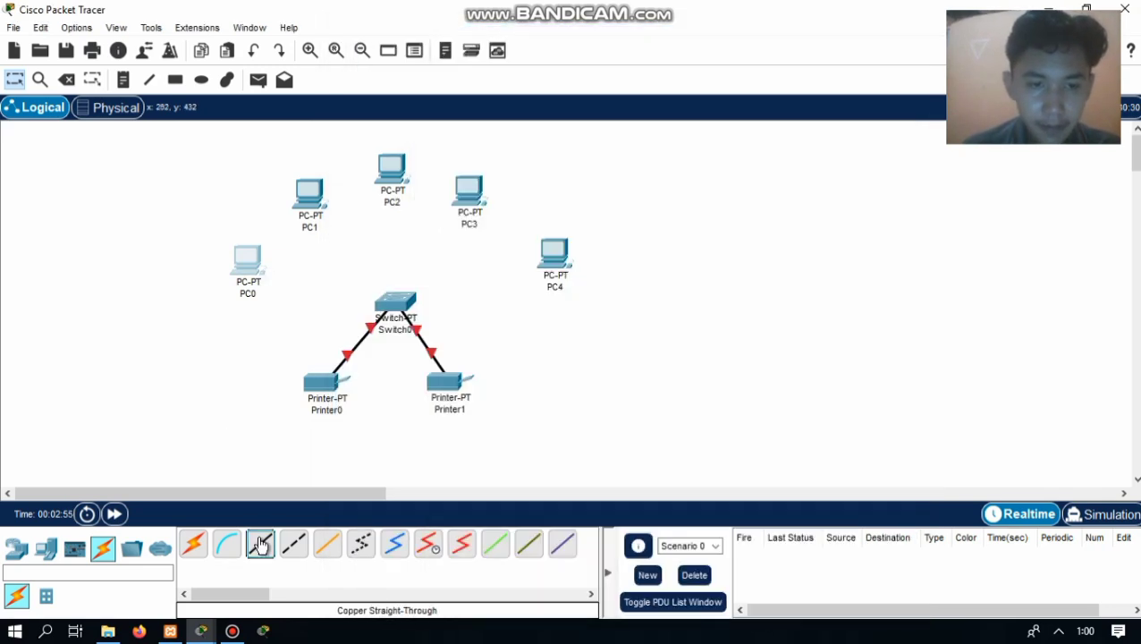
pyautogui.click(251, 268)
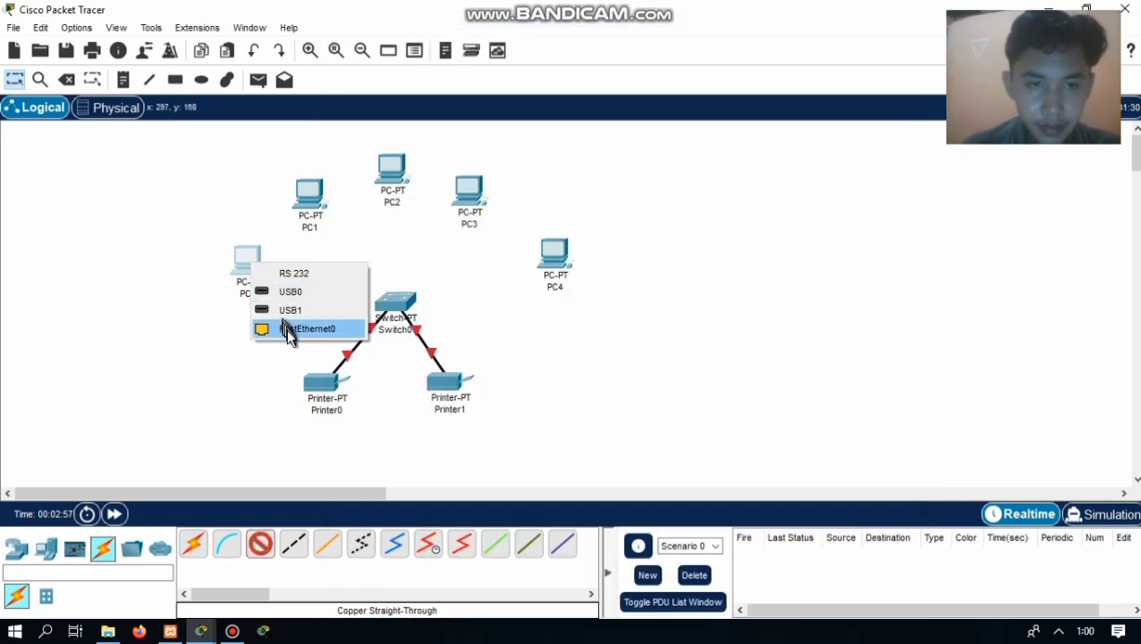
pyautogui.click(295, 329)
pyautogui.click(400, 313)
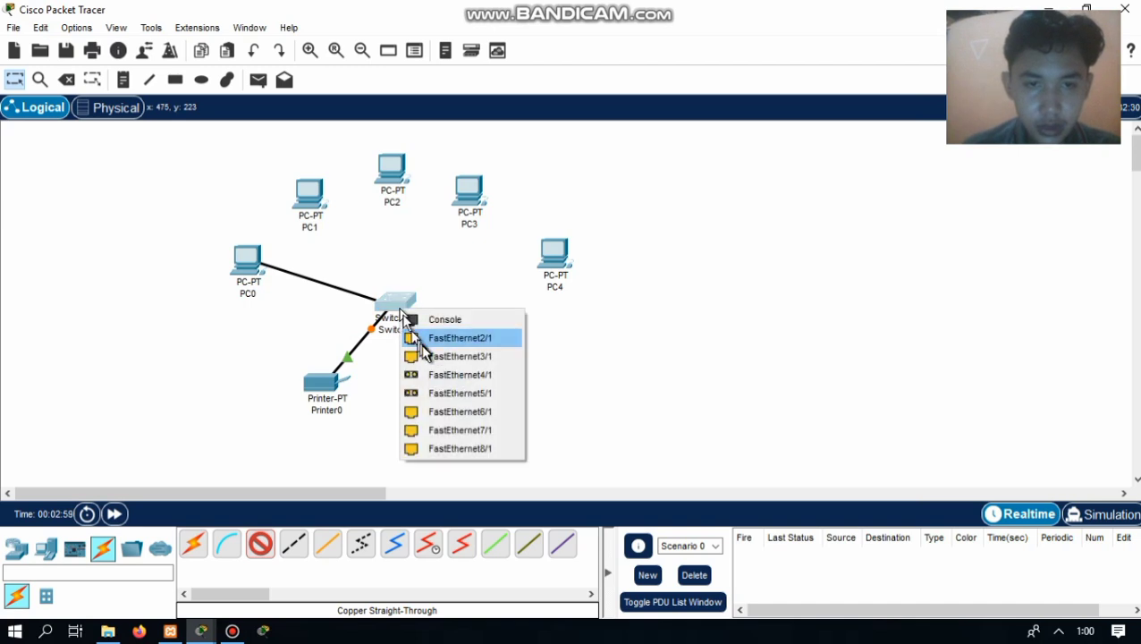
pyautogui.click(421, 347)
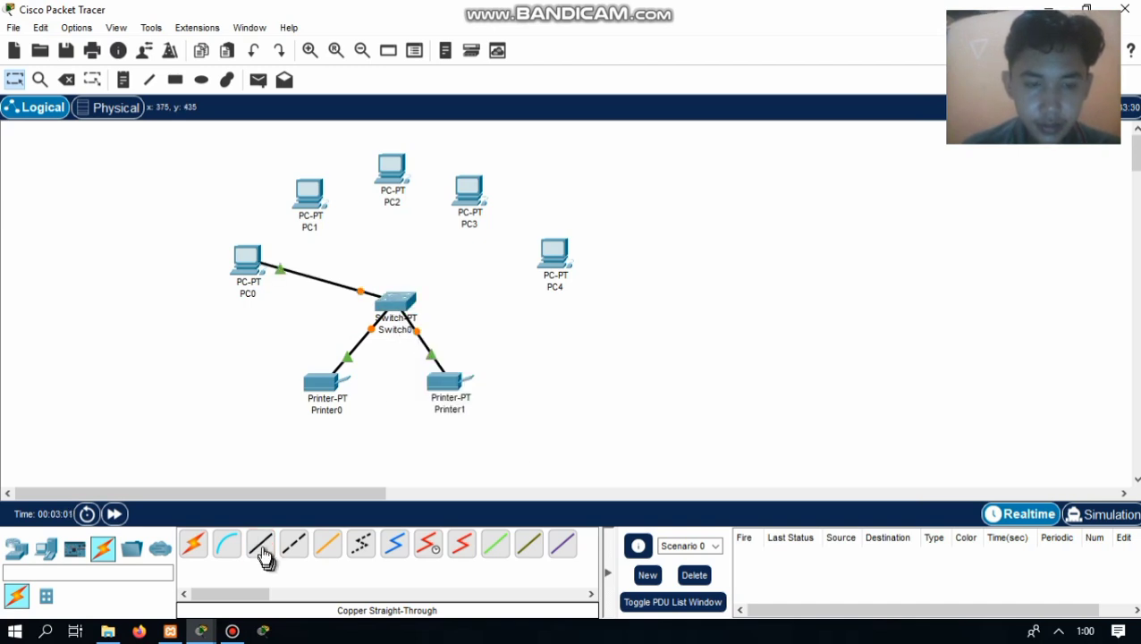
# Step: Connect PC1's FastEthernet0 port to Switch0's FastEthernet3/1 port with a Copper Straight-Through cable
pyautogui.click(260, 545)
pyautogui.click(315, 209)
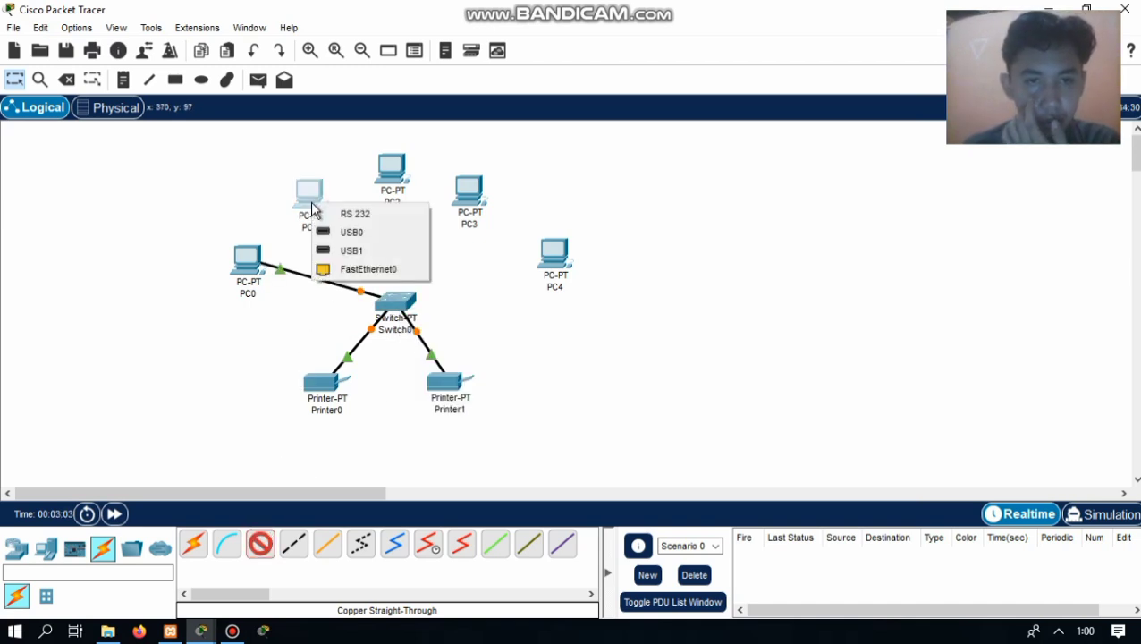
pyautogui.click(345, 268)
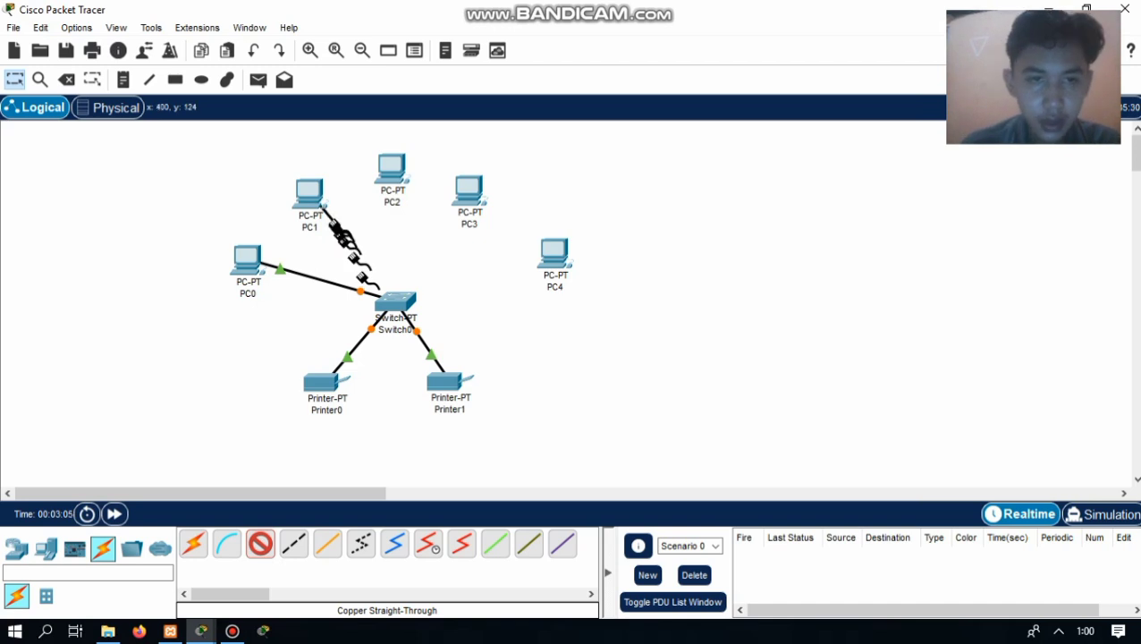
pyautogui.click(406, 307)
pyautogui.click(428, 334)
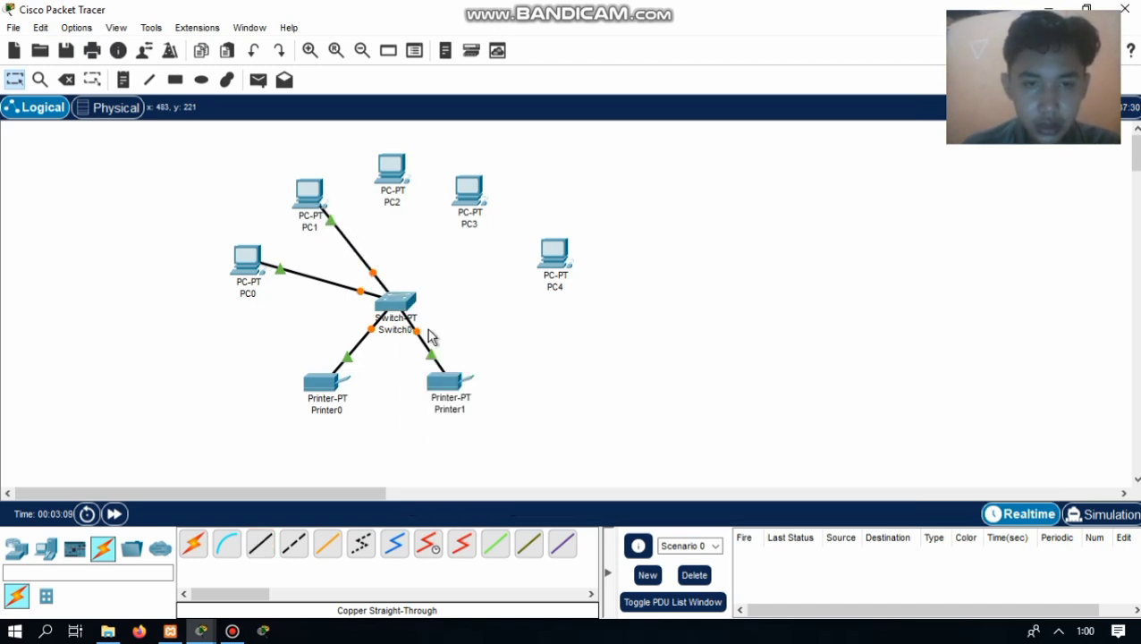
# Step: Connect PC2's FastEthernet0 port to Switch0's FastEthernet6/1 port with a Copper Straight-Through cable
pyautogui.click(261, 543)
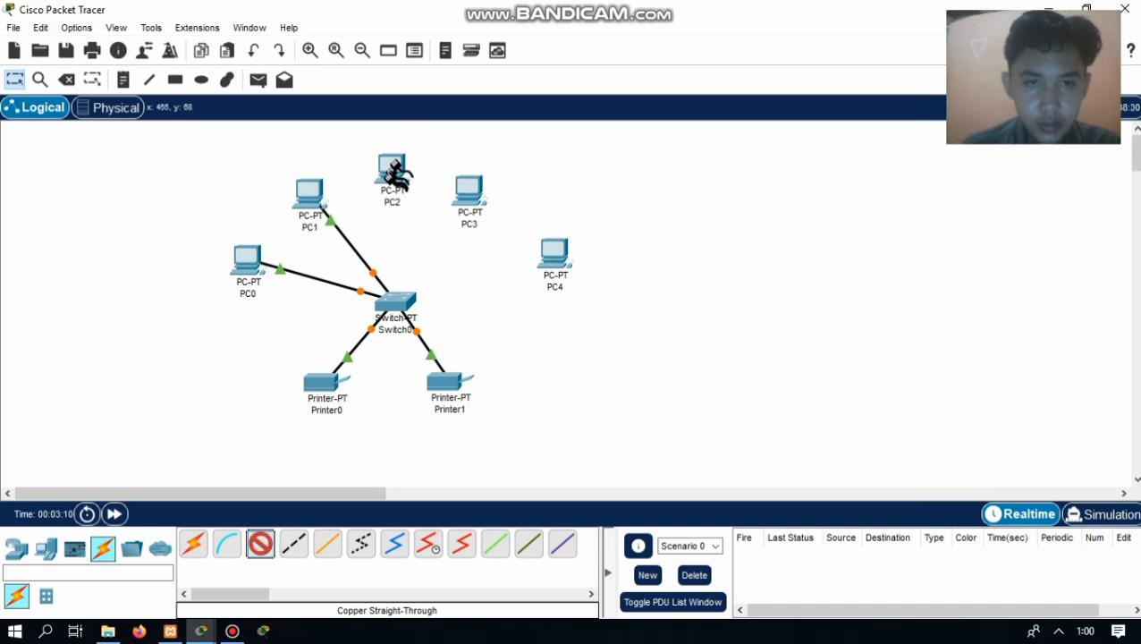
pyautogui.click(393, 165)
pyautogui.click(425, 247)
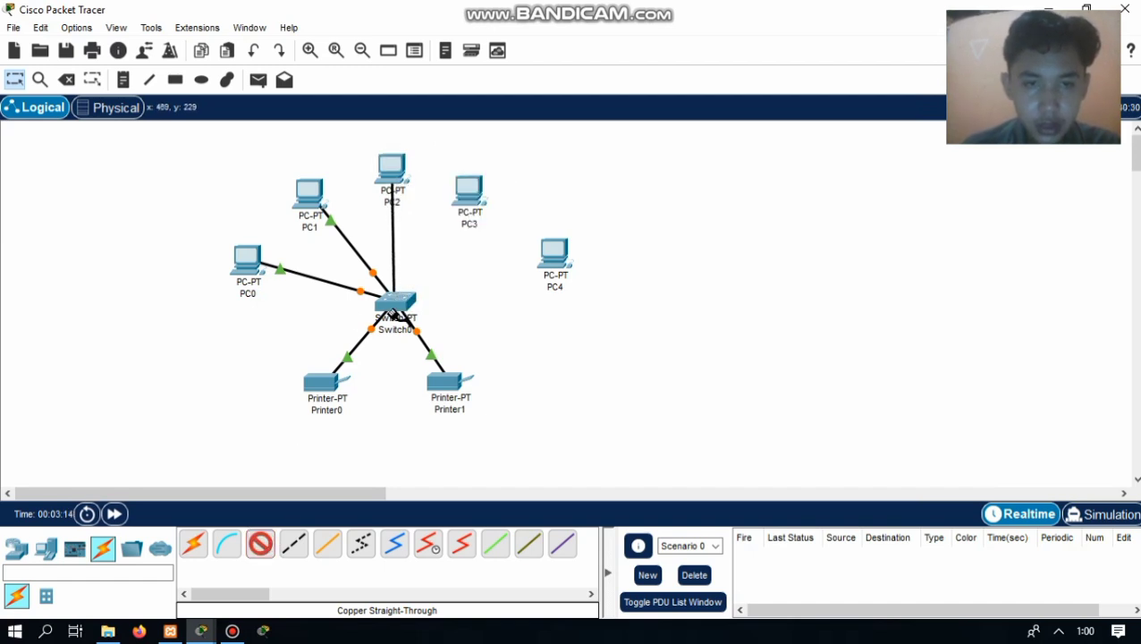
pyautogui.click(394, 309)
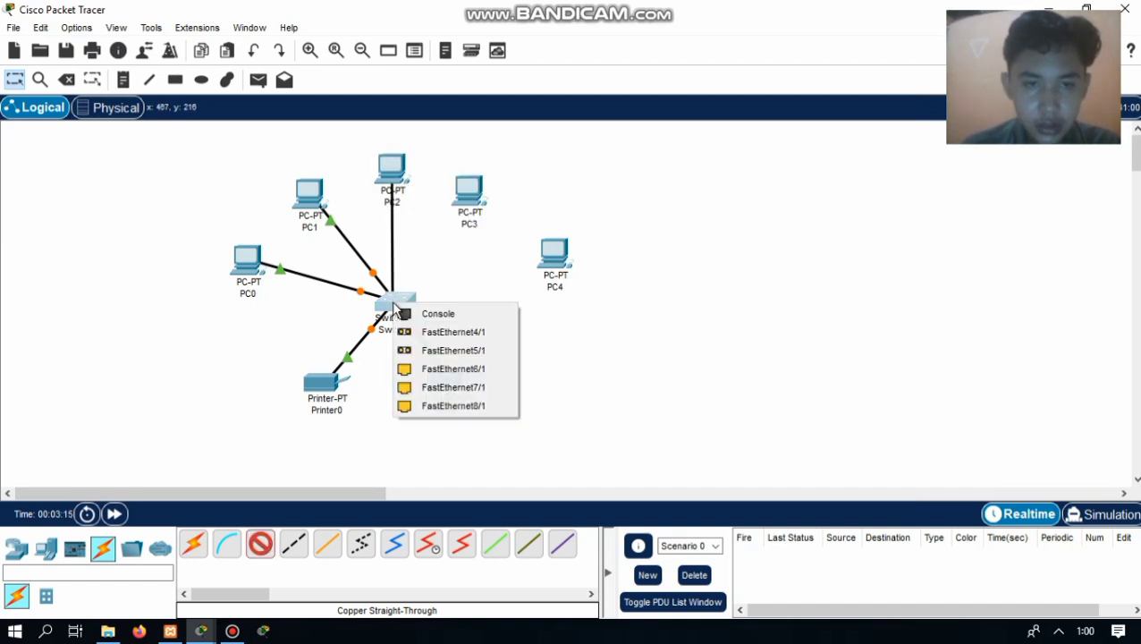
pyautogui.click(427, 375)
# Step: Connect PC3's FastEthernet0 port to Switch0's FastEthernet7/1 port with a Copper Straight-Through cable
pyautogui.click(260, 544)
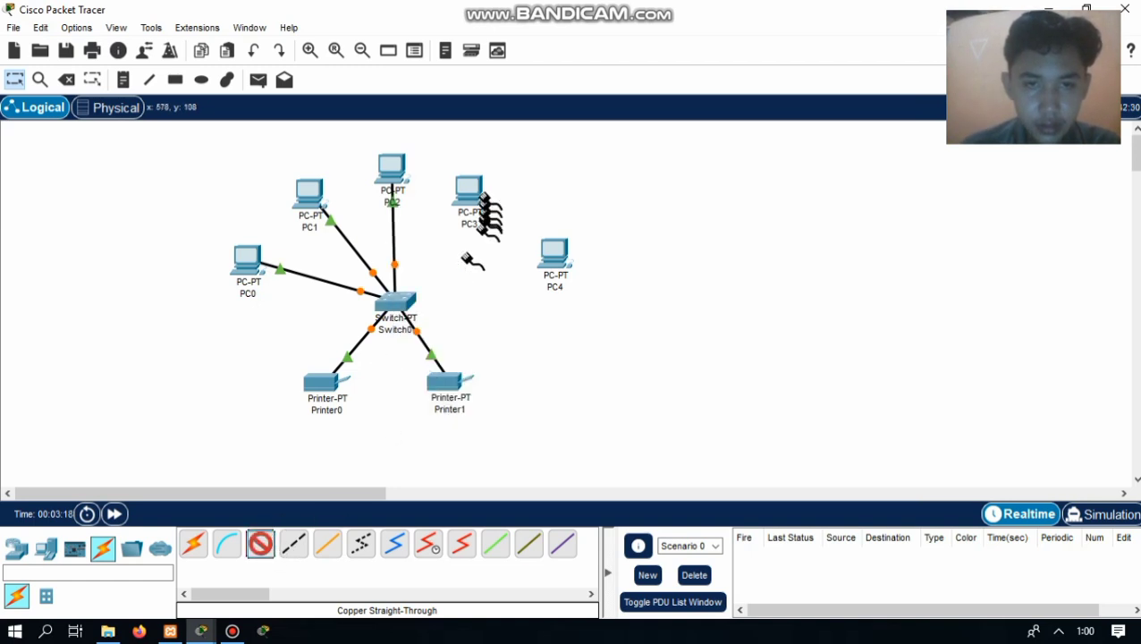
pyautogui.click(481, 202)
pyautogui.click(519, 264)
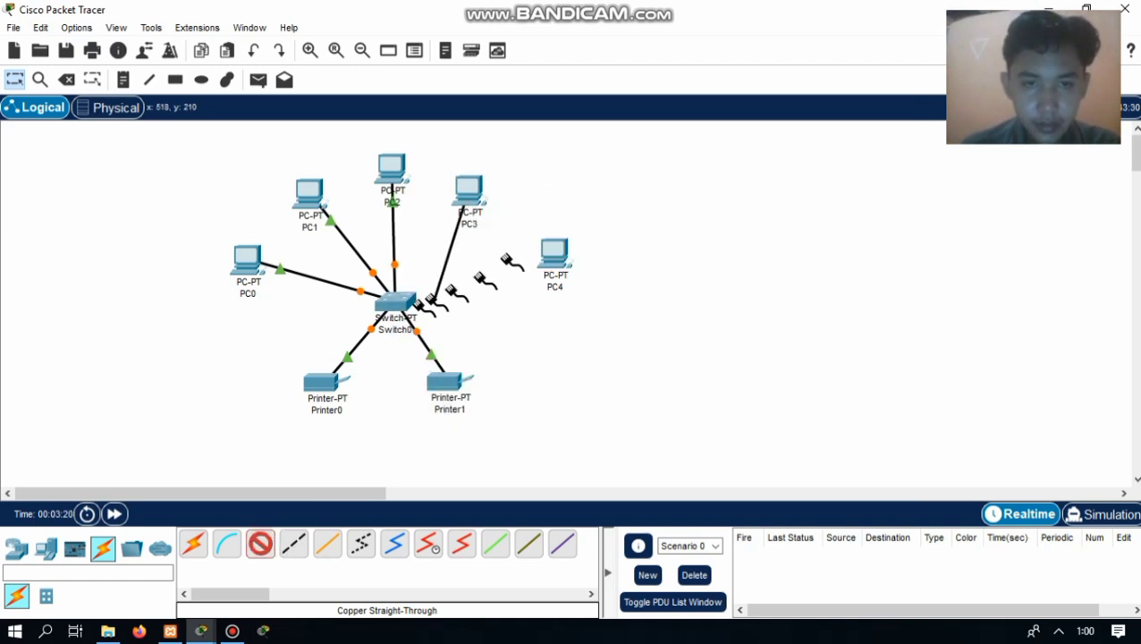
pyautogui.click(393, 304)
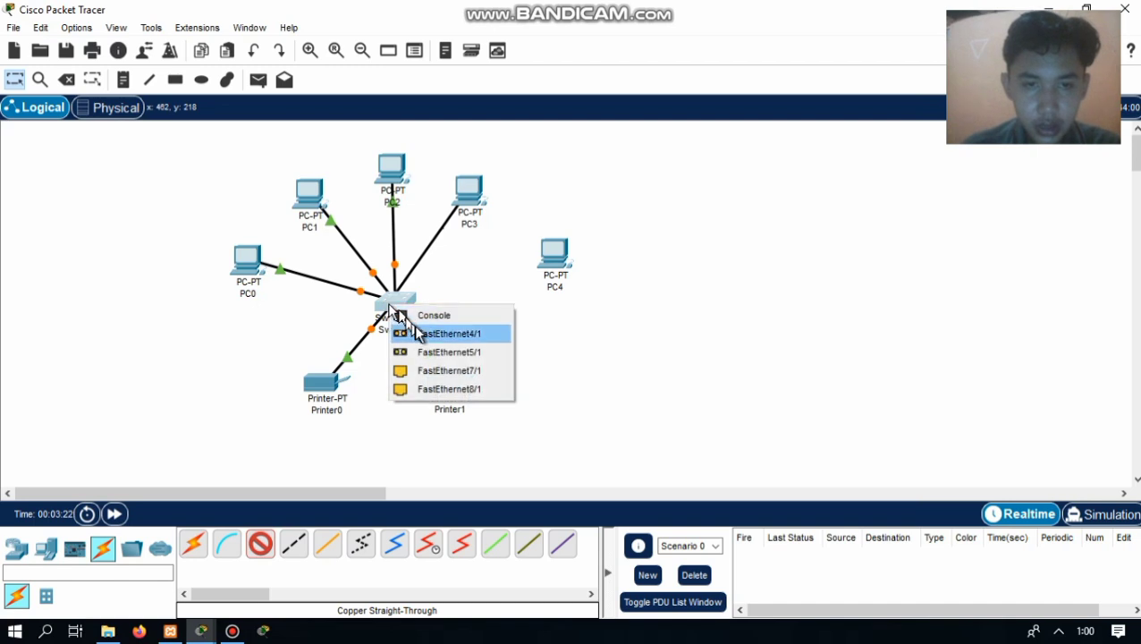
pyautogui.click(424, 368)
# Step: Connect PC4's FastEthernet0 port to Switch0's FastEthernet8/1 port with a Copper Straight-Through cable
pyautogui.click(260, 544)
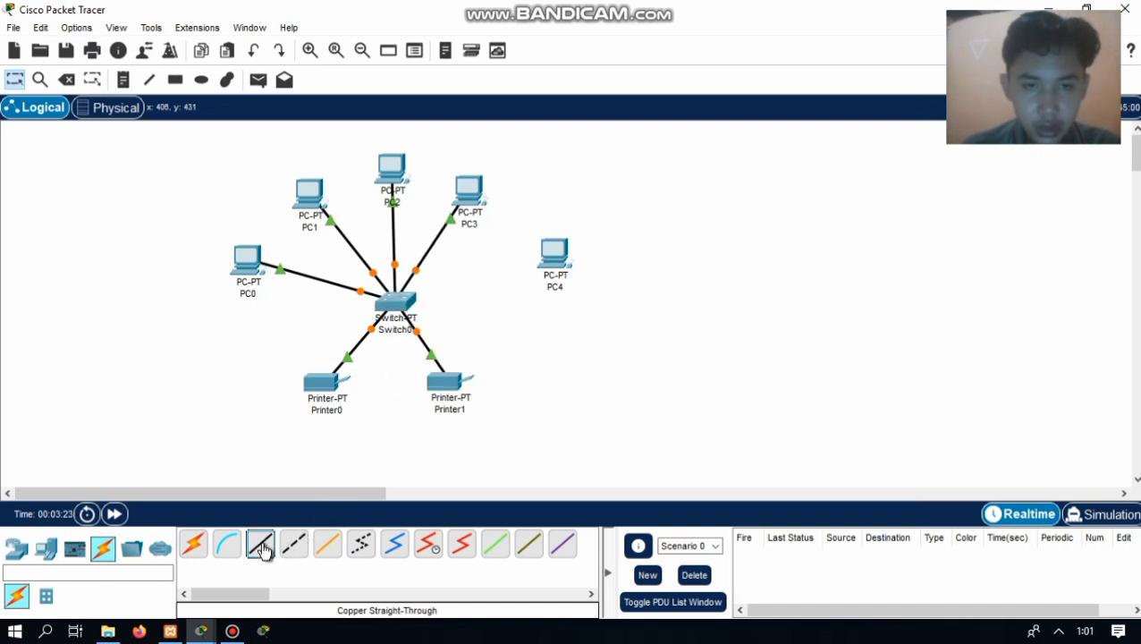
pyautogui.click(570, 251)
pyautogui.click(606, 310)
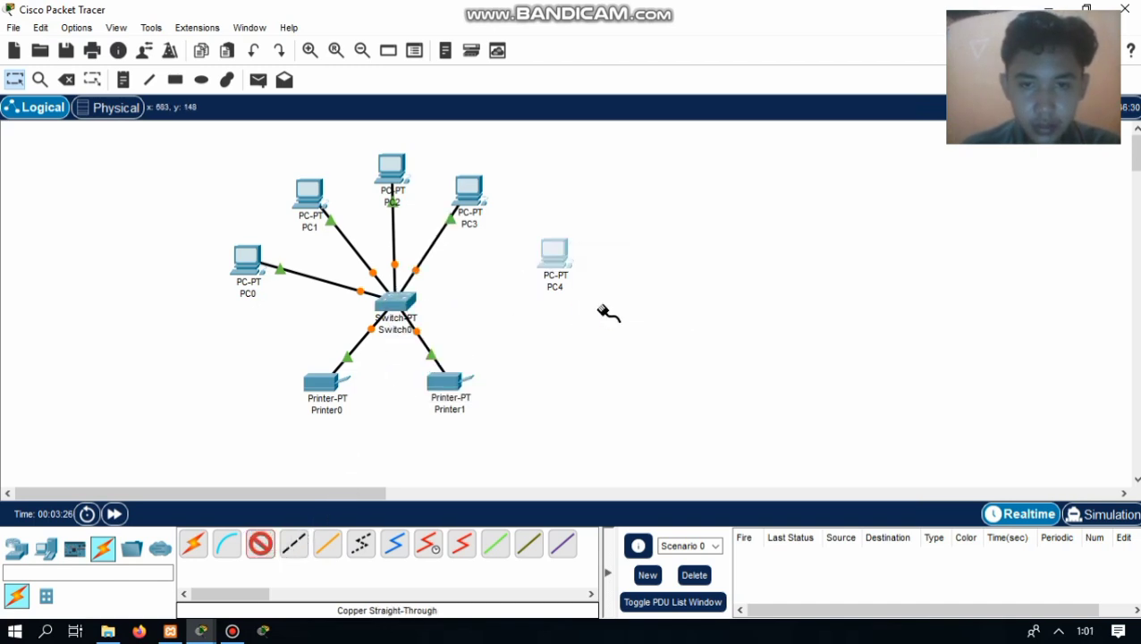
pyautogui.click(397, 302)
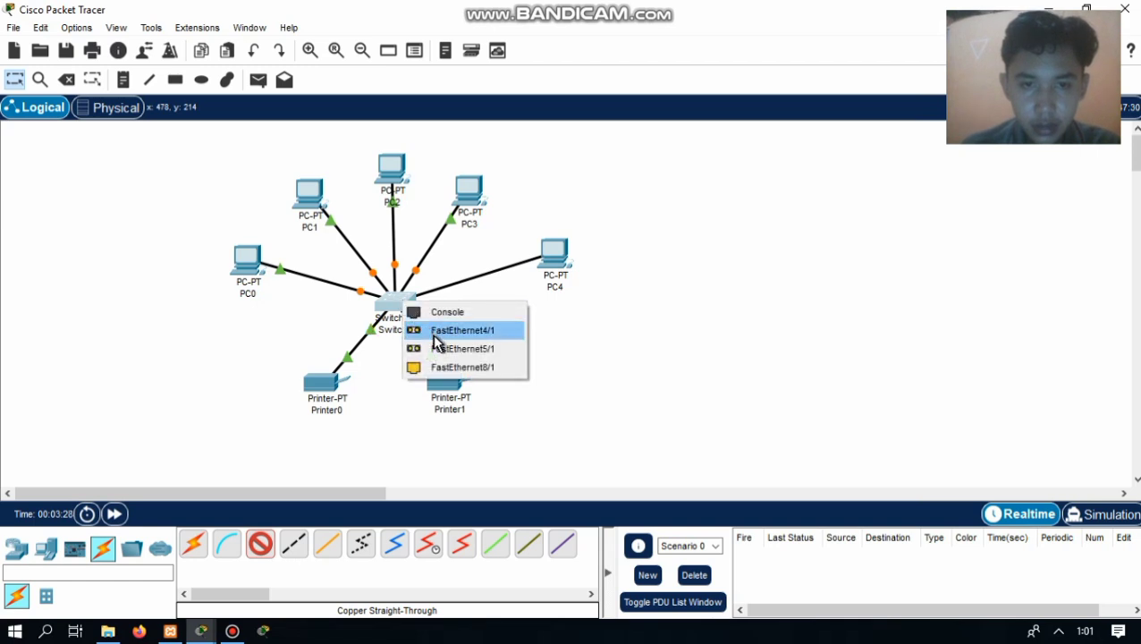
pyautogui.click(440, 370)
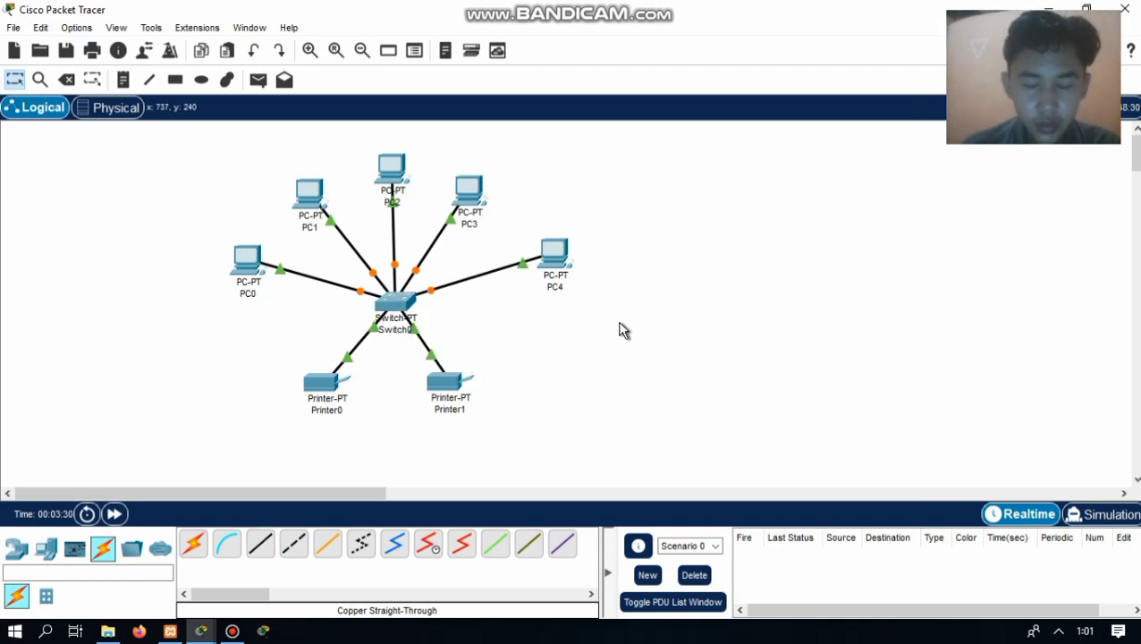
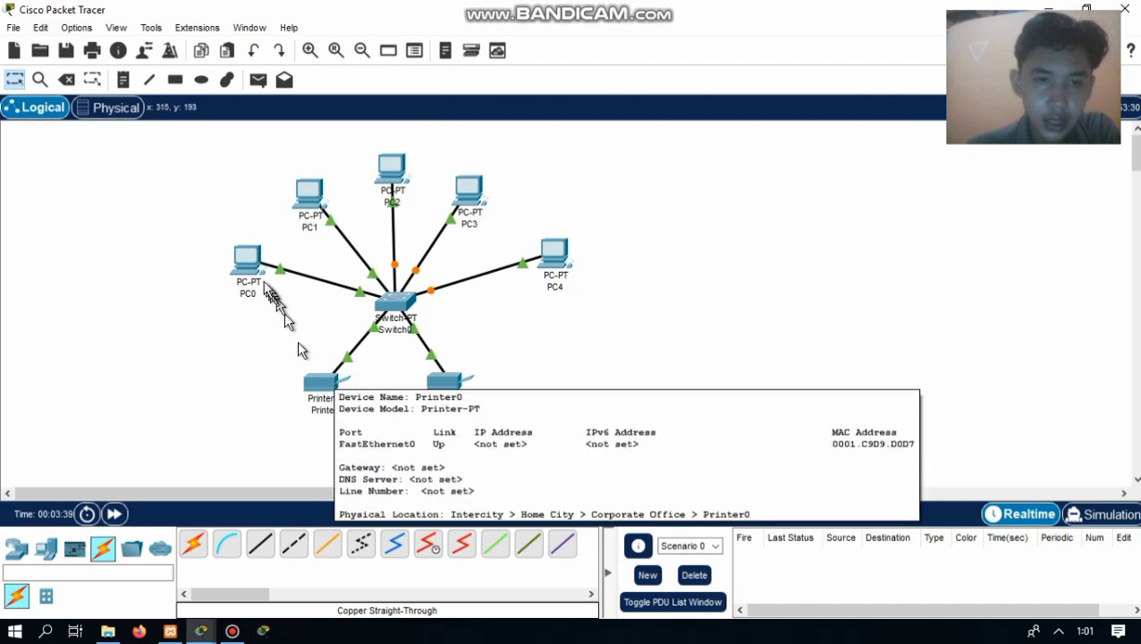
# Step: Assign the static IPv4 address 192.168.1.1 to Printer0's FastEthernet0 interface and close the printer's settings
pyautogui.click(319, 384)
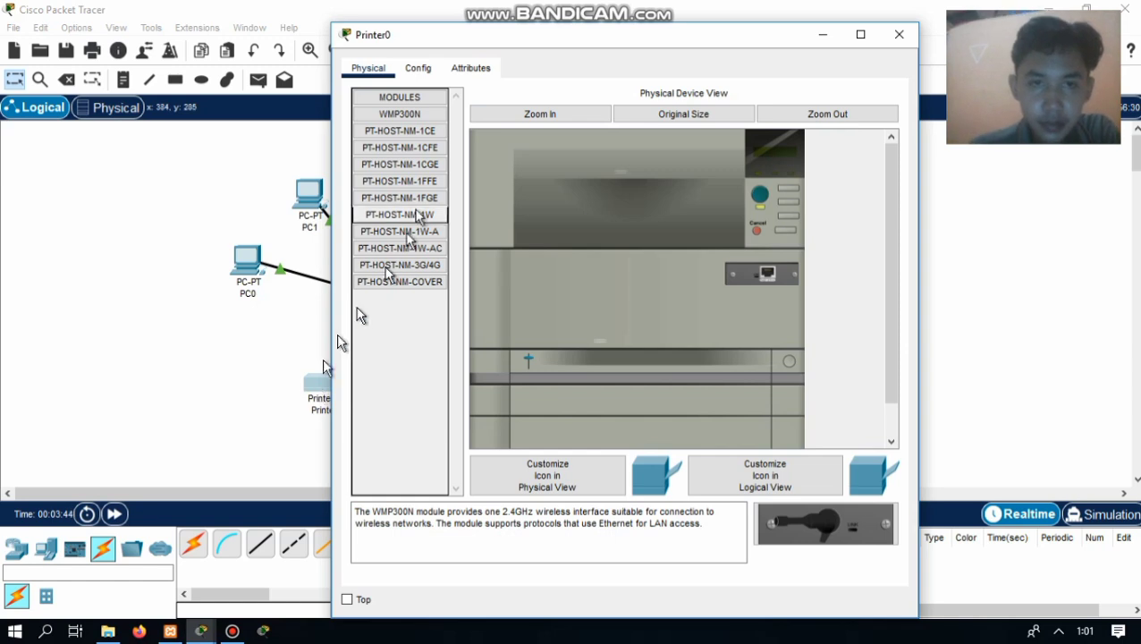
pyautogui.click(427, 72)
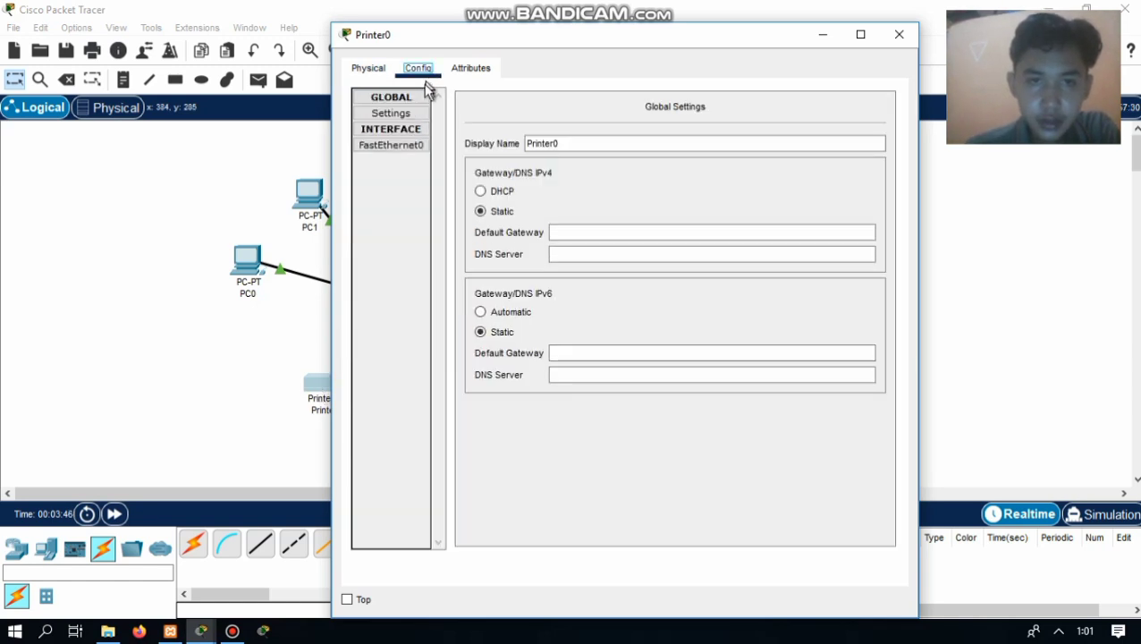
pyautogui.click(410, 147)
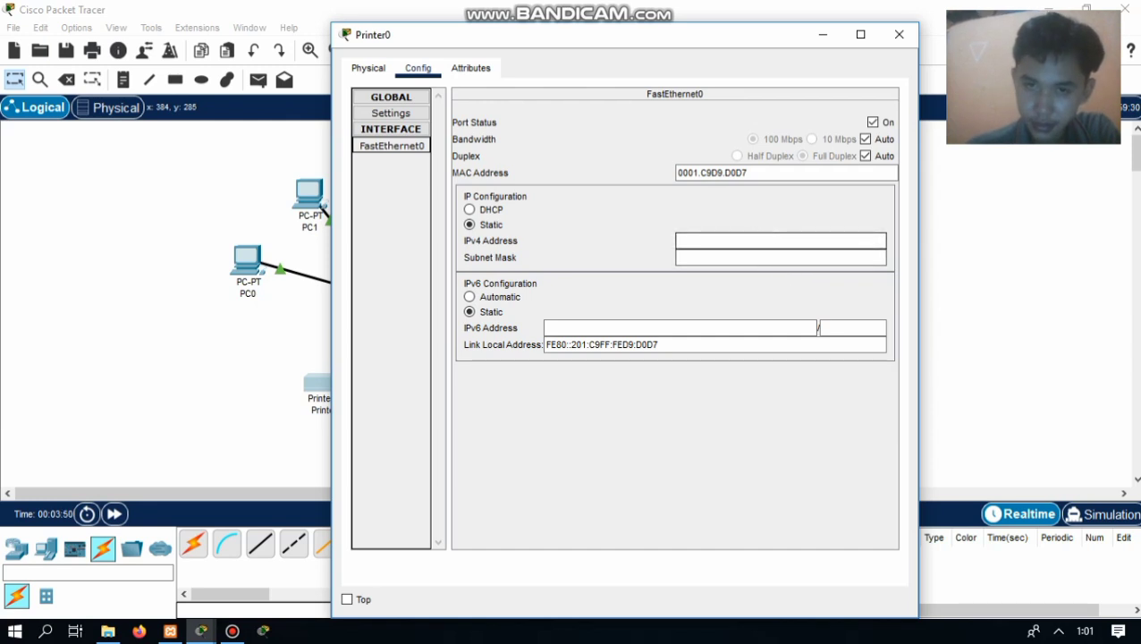
pyautogui.click(769, 241)
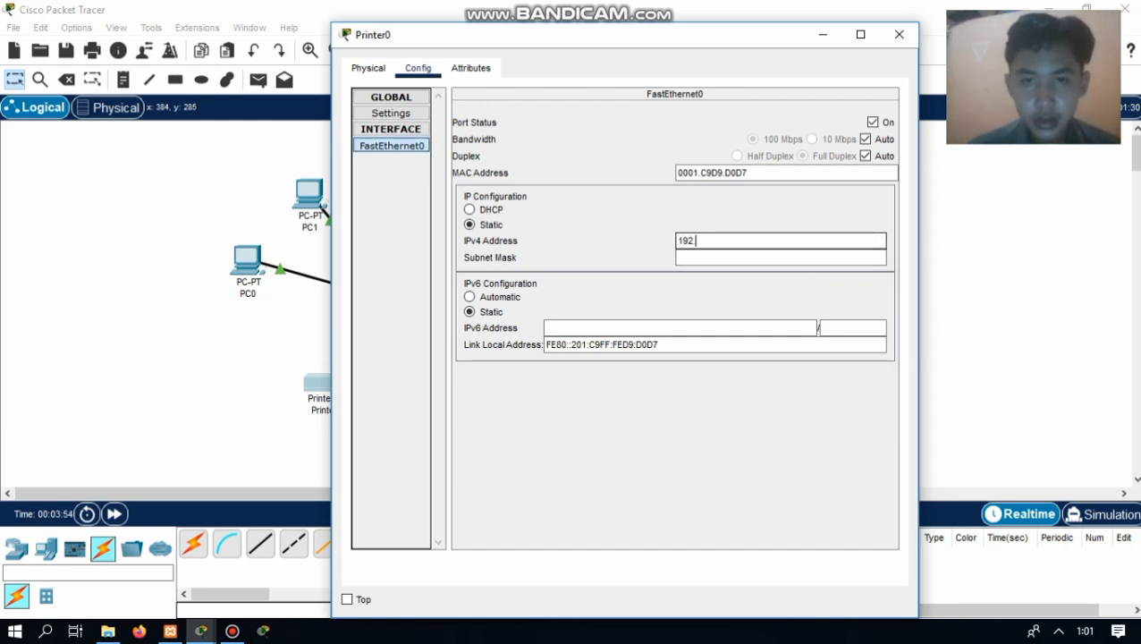
pyautogui.write('192.168.1')
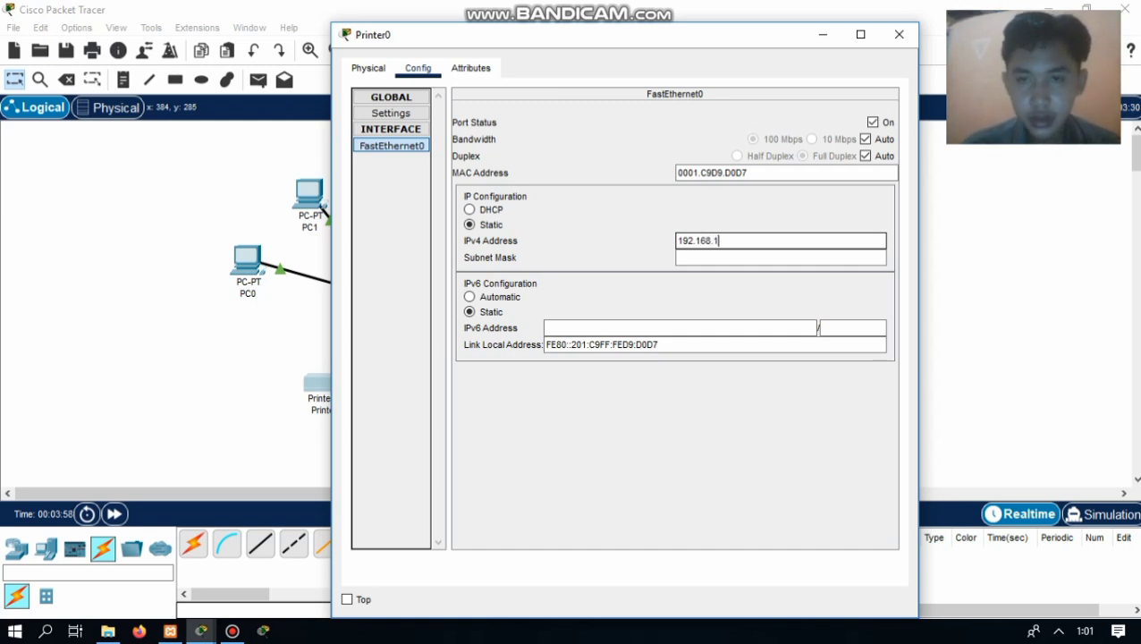
pyautogui.write('.1')
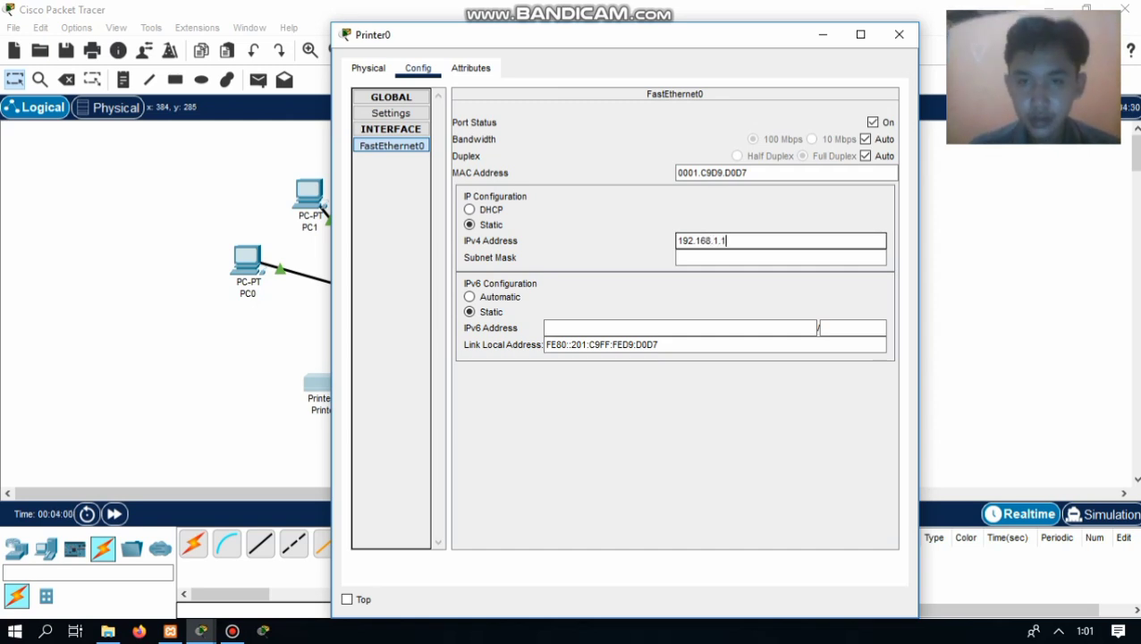
pyautogui.click(750, 257)
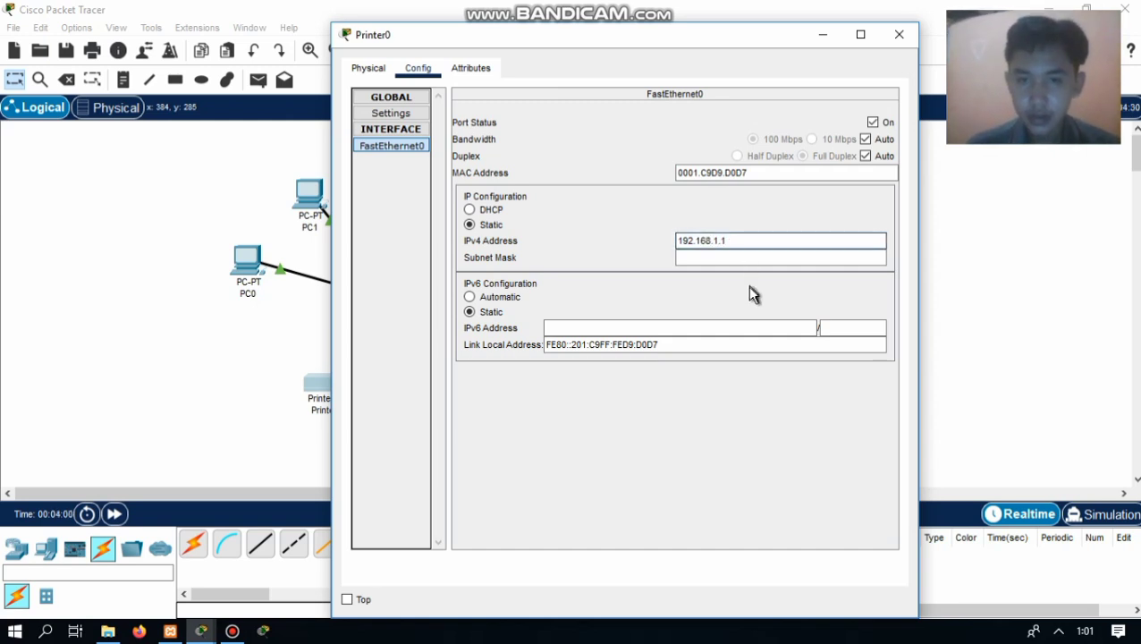
pyautogui.click(898, 35)
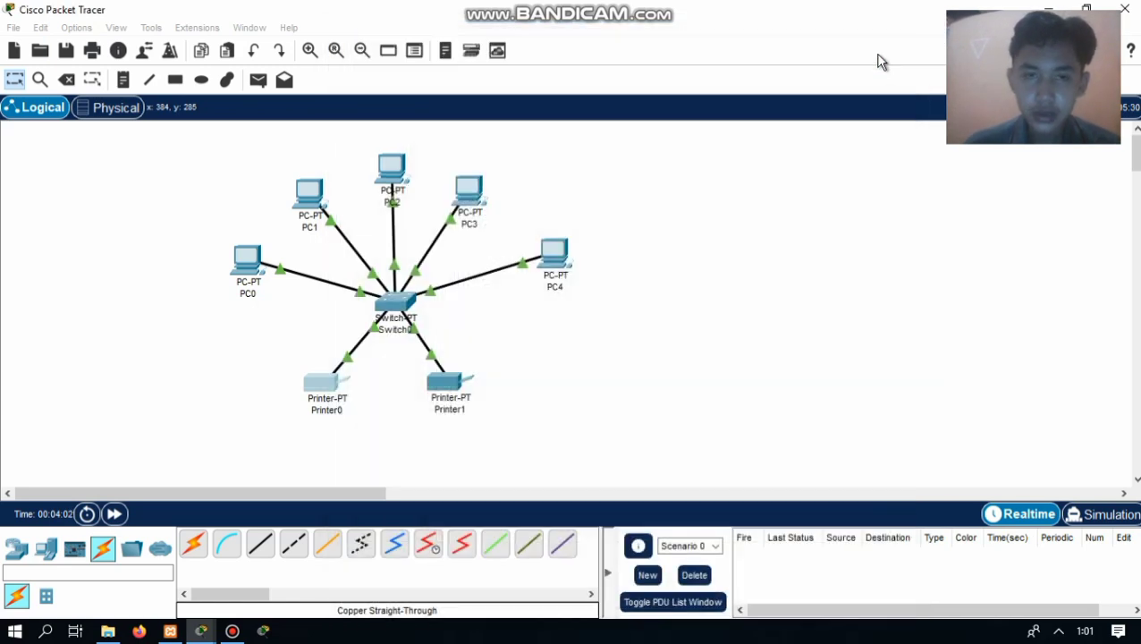
# Step: Open the FastEthernet0 interface configuration of Printer1
pyautogui.click(450, 396)
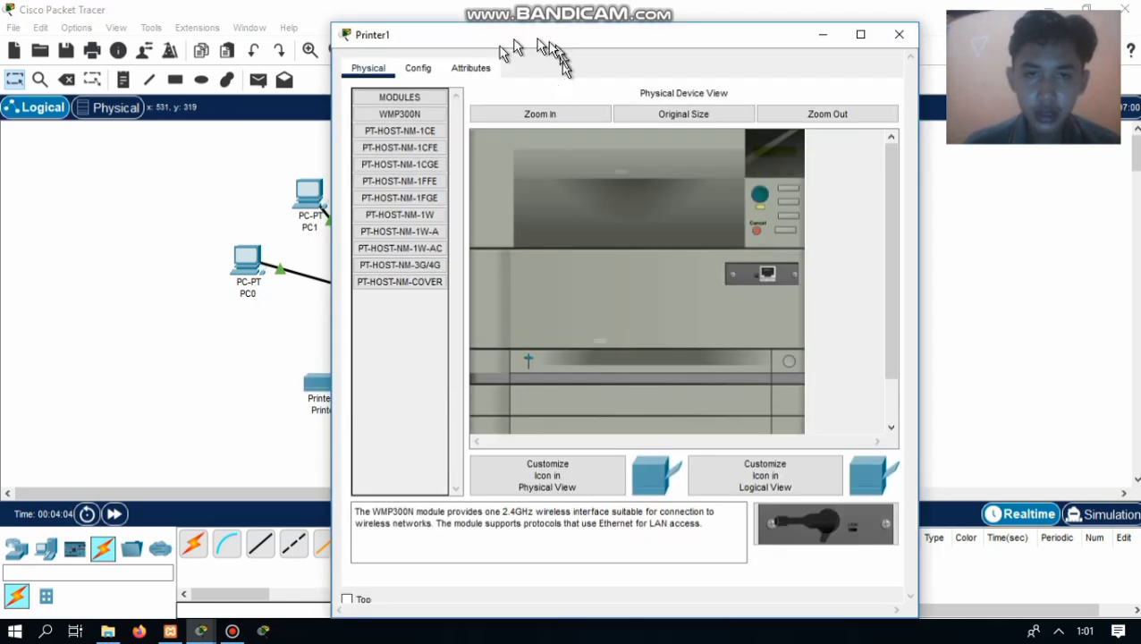
pyautogui.click(427, 75)
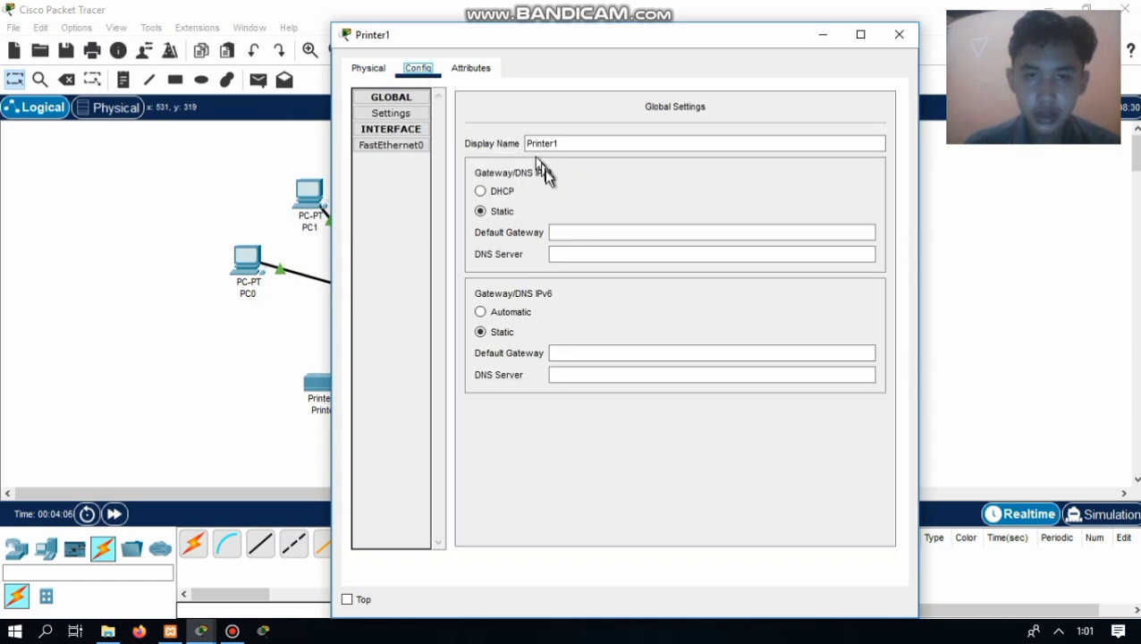
pyautogui.click(414, 147)
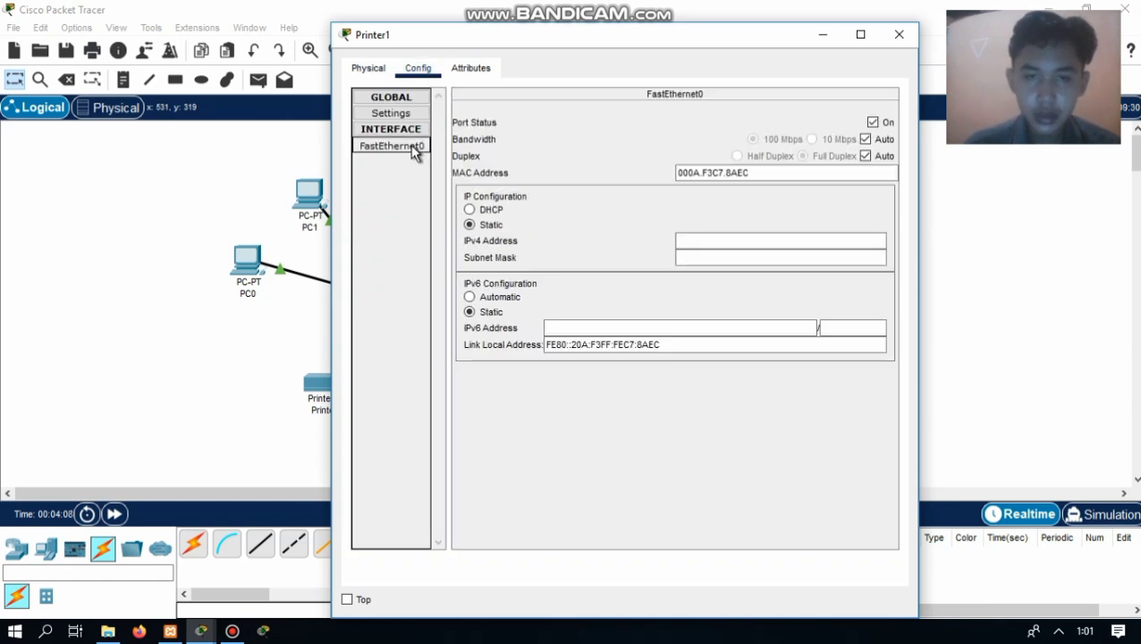
# Step: Try to assign the static IPv4 address 192.168.1.1 to Printer1's FastEthernet0 interface
pyautogui.click(703, 240)
pyautogui.write('1')
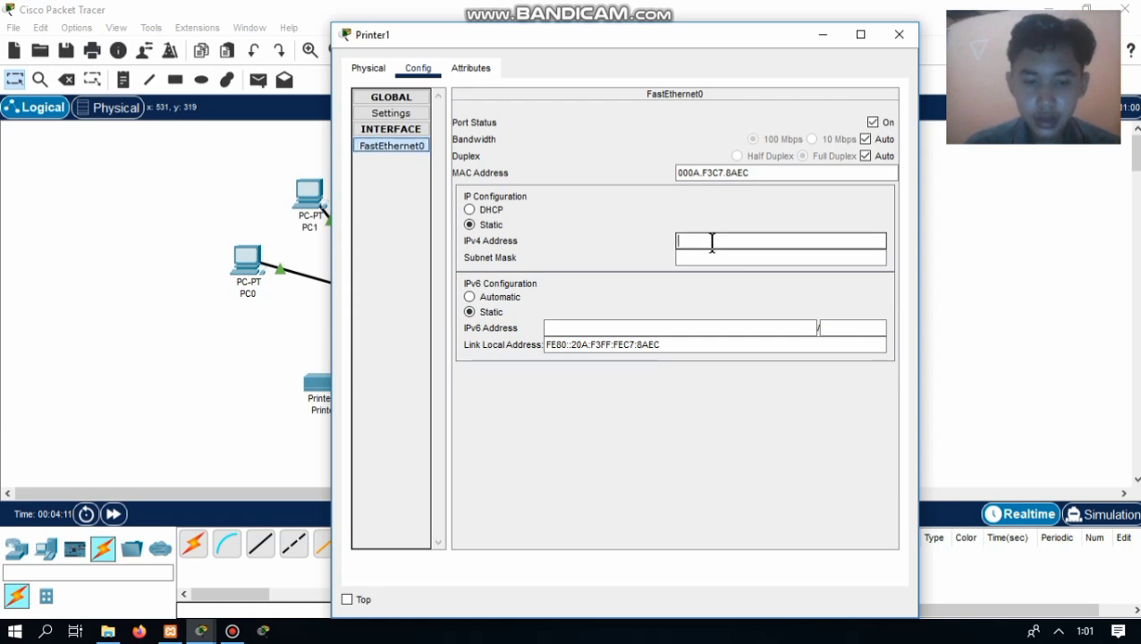
pyautogui.write('92.16')
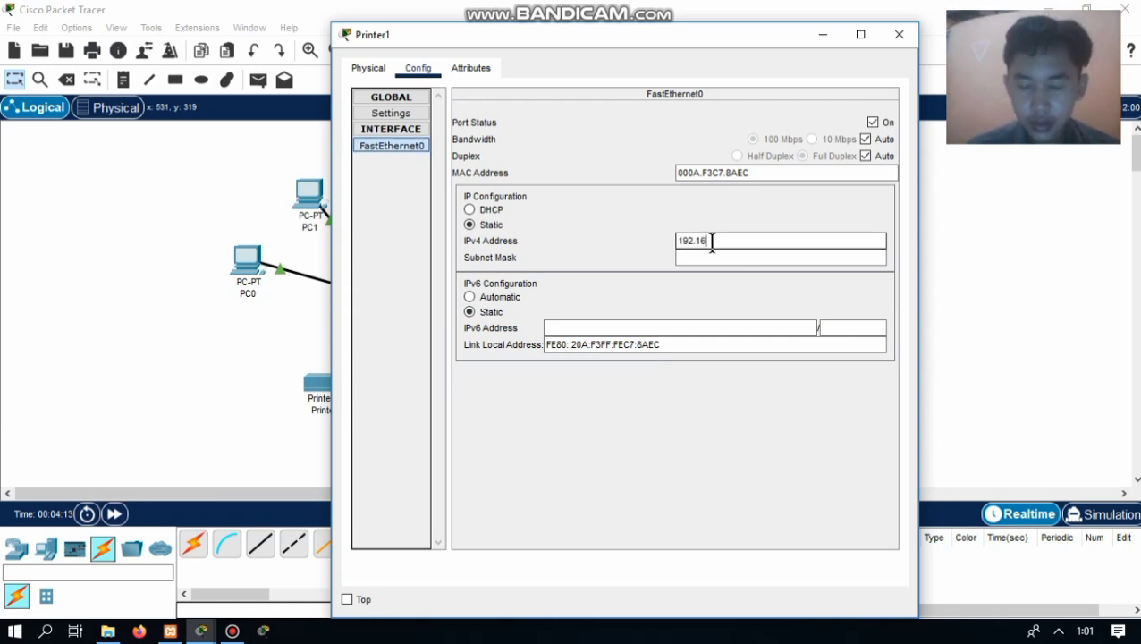
pyautogui.write('8.1.1')
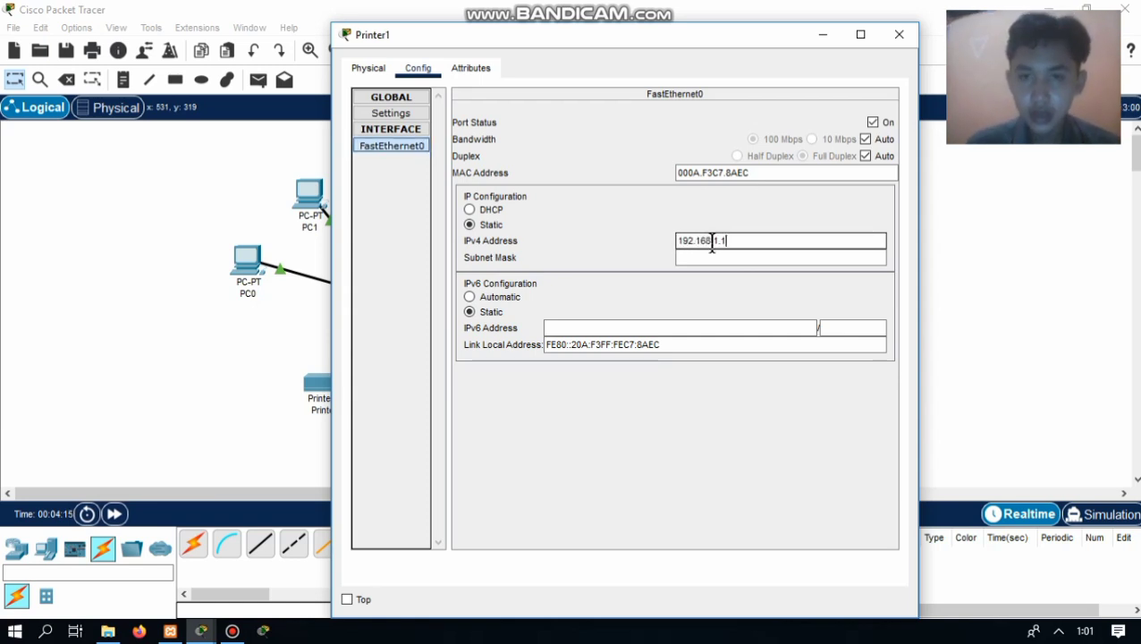
pyautogui.press('Tab')
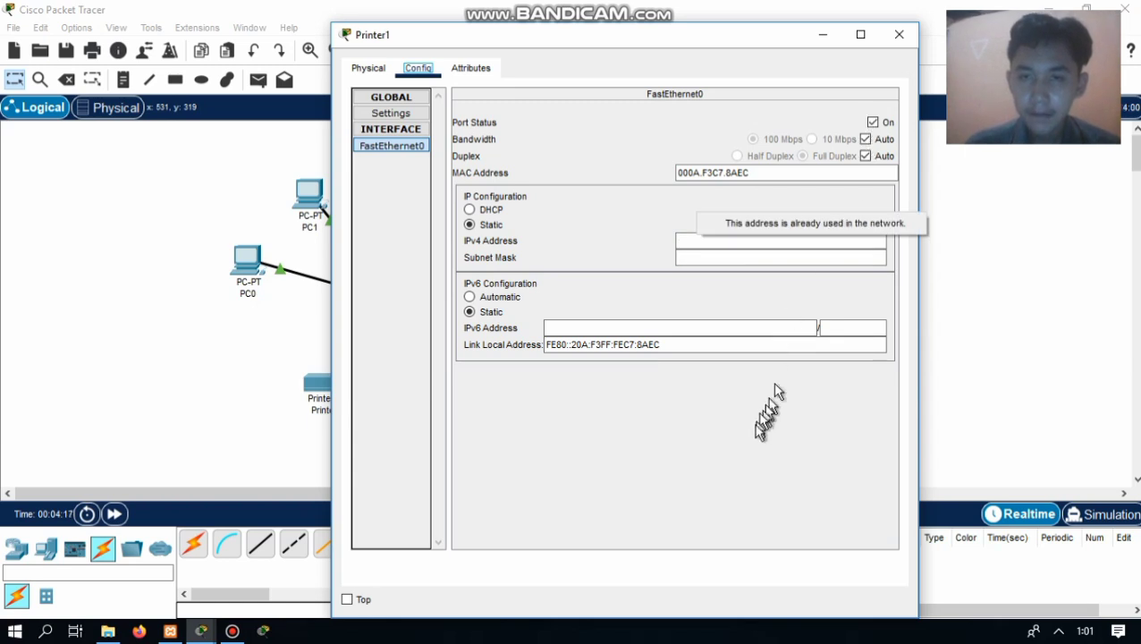
# Step: Set Printer1's FastEthernet0 IPv4 address to 192.168.1.2 with the default subnet mask 255.255.255.0, and close its settings
pyautogui.click(706, 239)
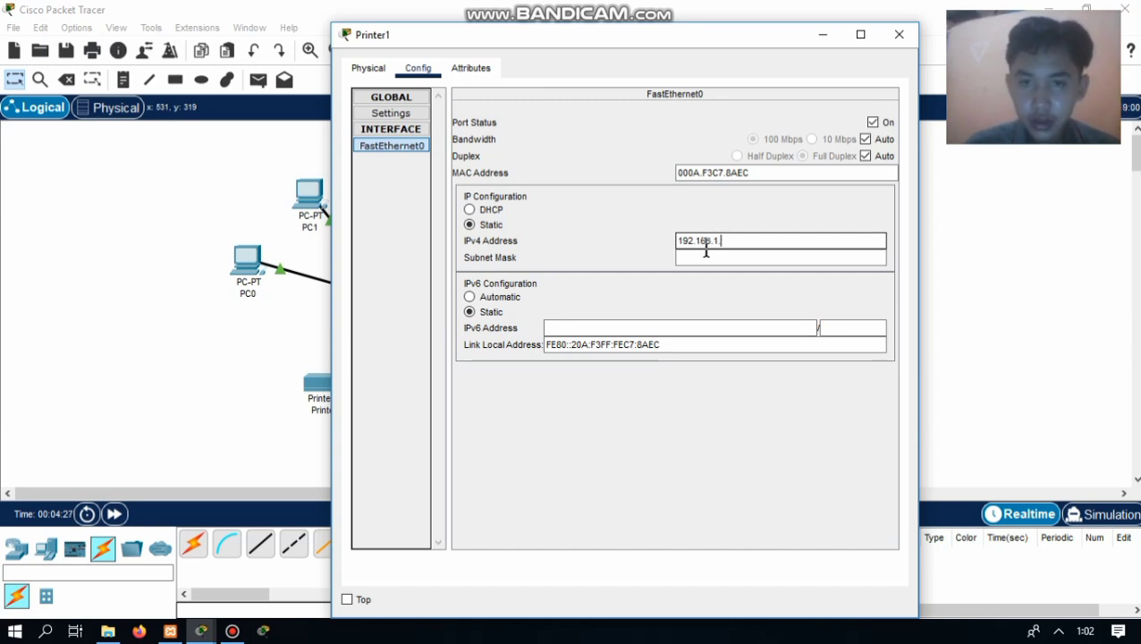
pyautogui.click(722, 426)
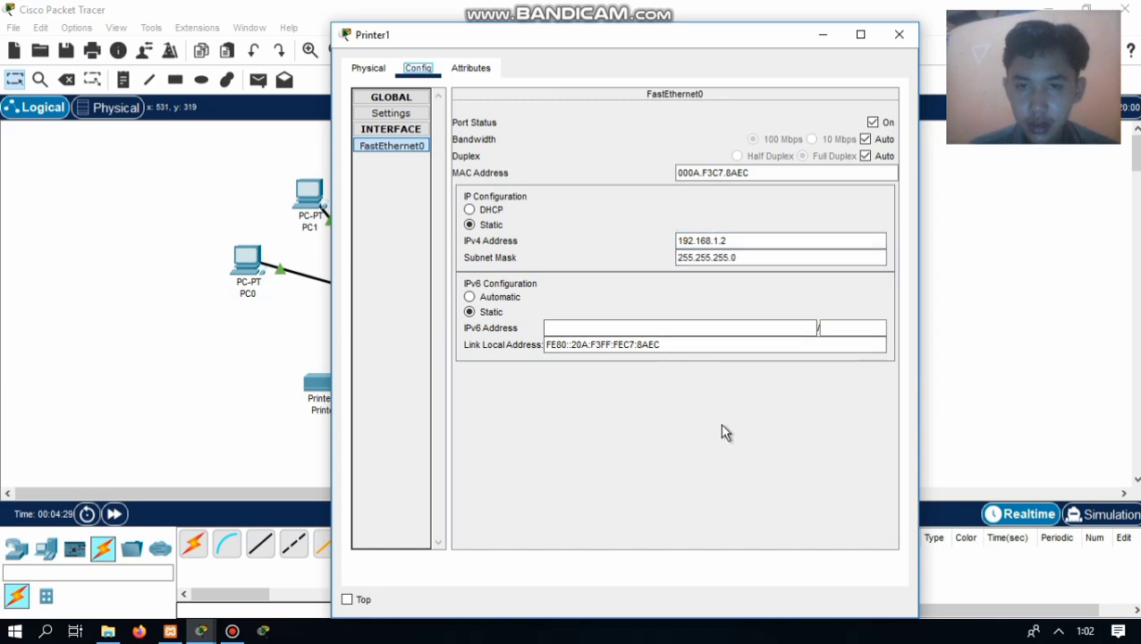
pyautogui.click(901, 35)
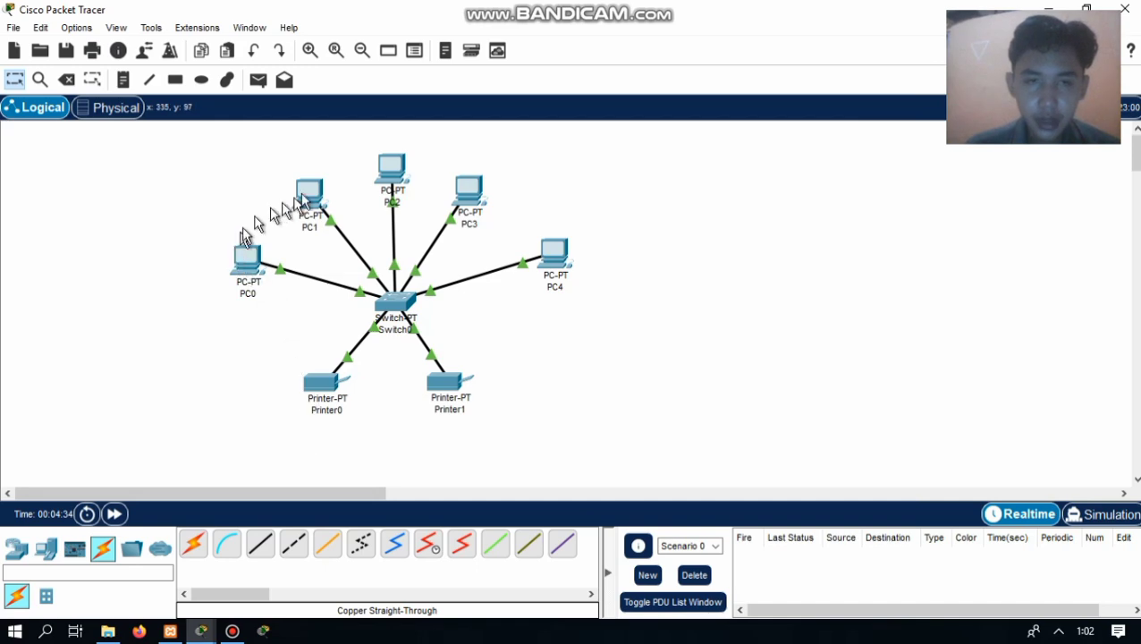
# Step: Assign PC0 the static IPv4 address 192.168.1.3 with the default subnet mask 255.255.255.0 in its IP Configuration, and close its settings
pyautogui.click(246, 264)
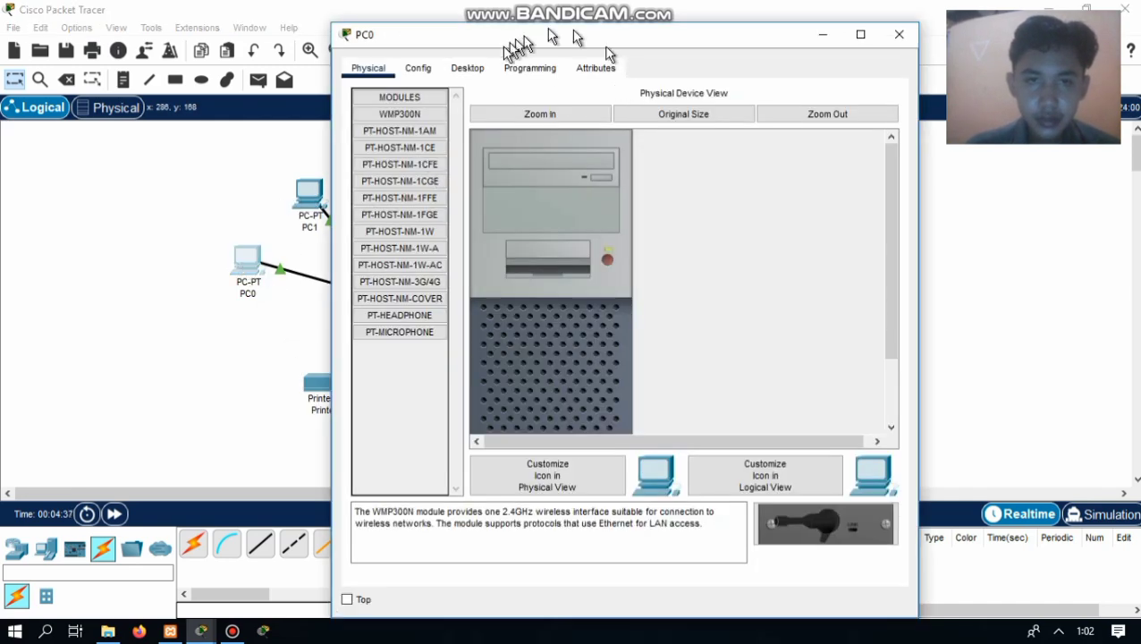
pyautogui.click(462, 69)
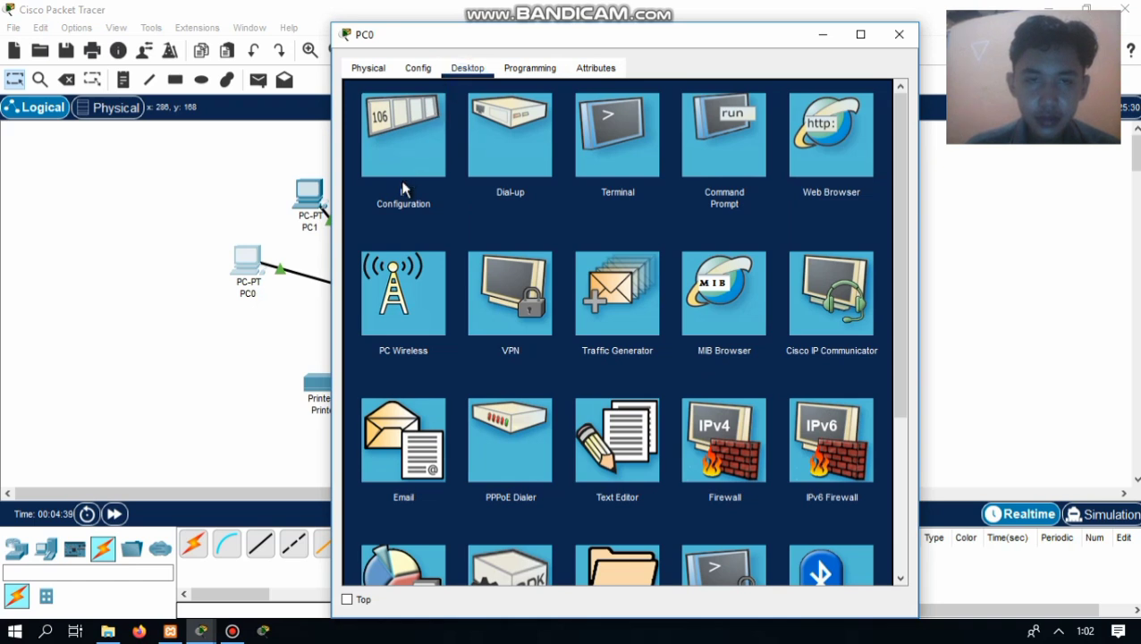
pyautogui.click(387, 154)
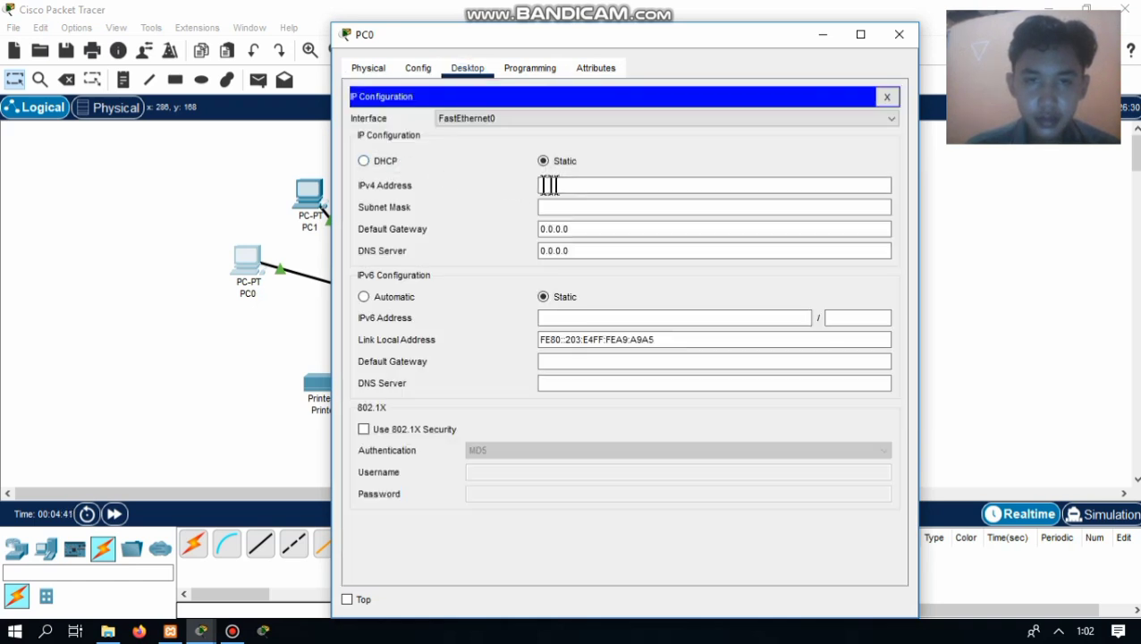
pyautogui.click(547, 186)
pyautogui.write('192')
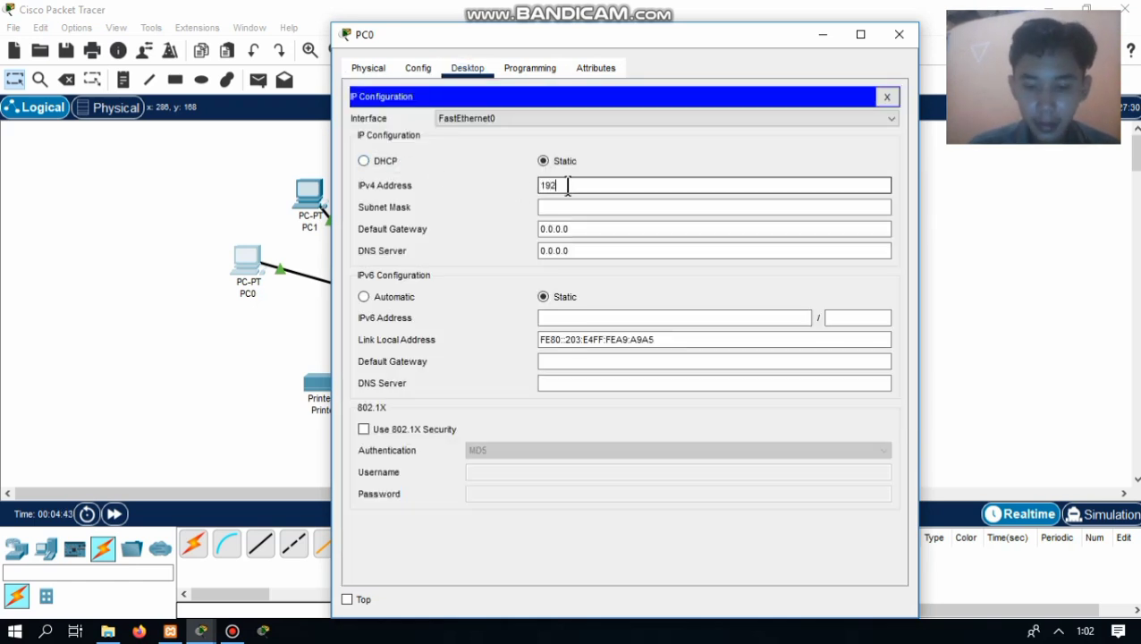
pyautogui.write('.168.1.3')
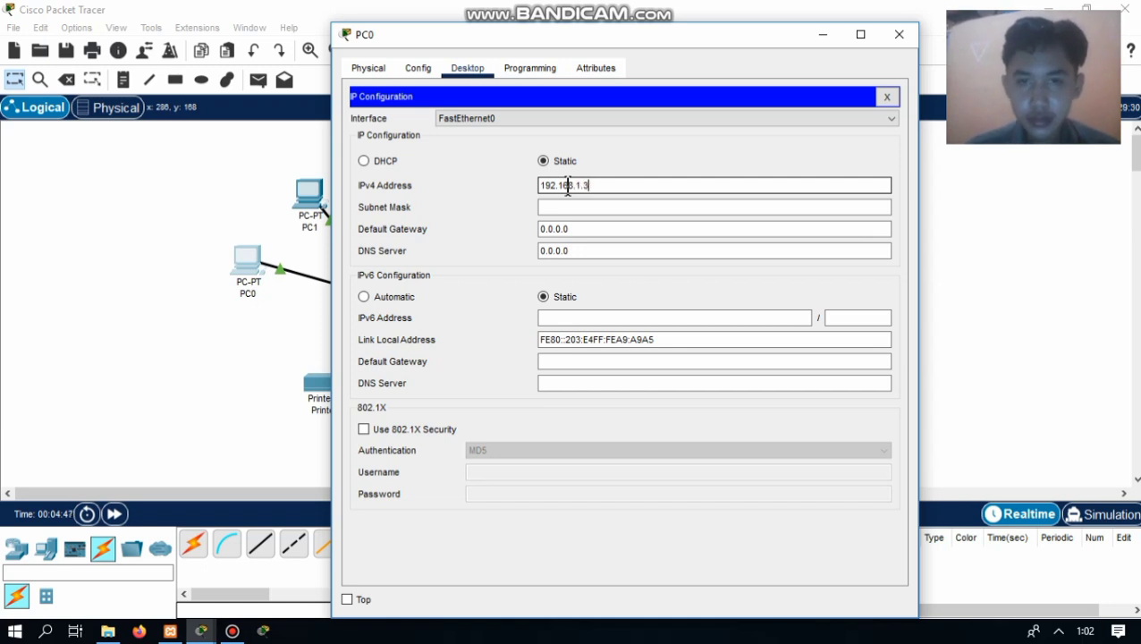
pyautogui.press('Tab')
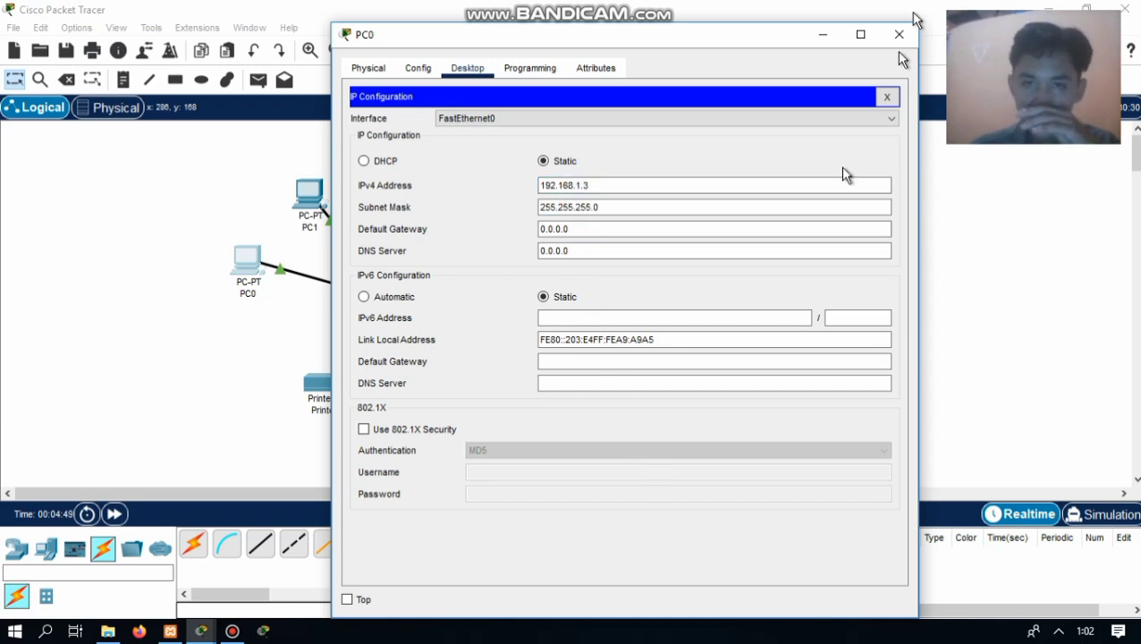
pyautogui.click(897, 34)
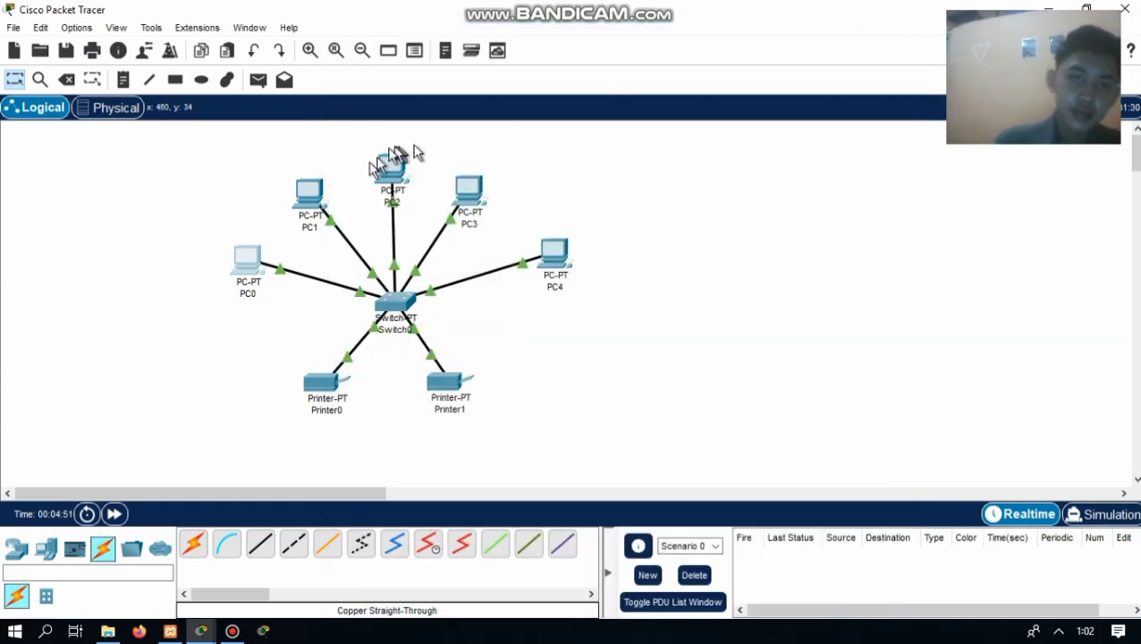
# Step: Assign PC1 the static IPv4 address 192.168.1.4 with the default subnet mask 255.255.255.0 in its IP Configuration
pyautogui.click(314, 194)
pyautogui.click(467, 70)
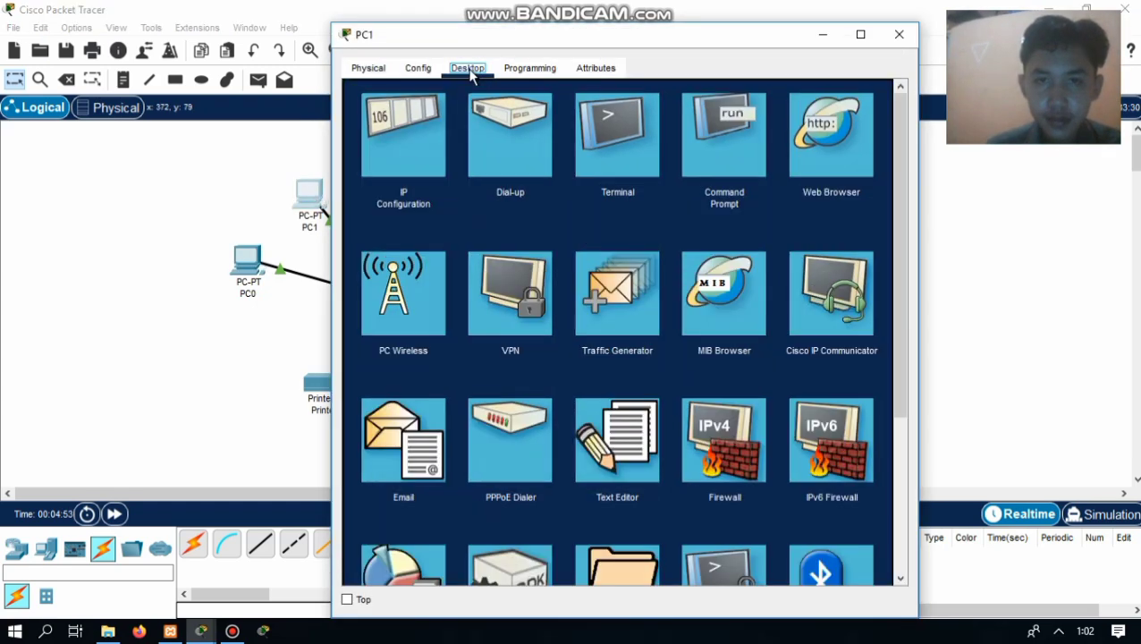
pyautogui.click(415, 162)
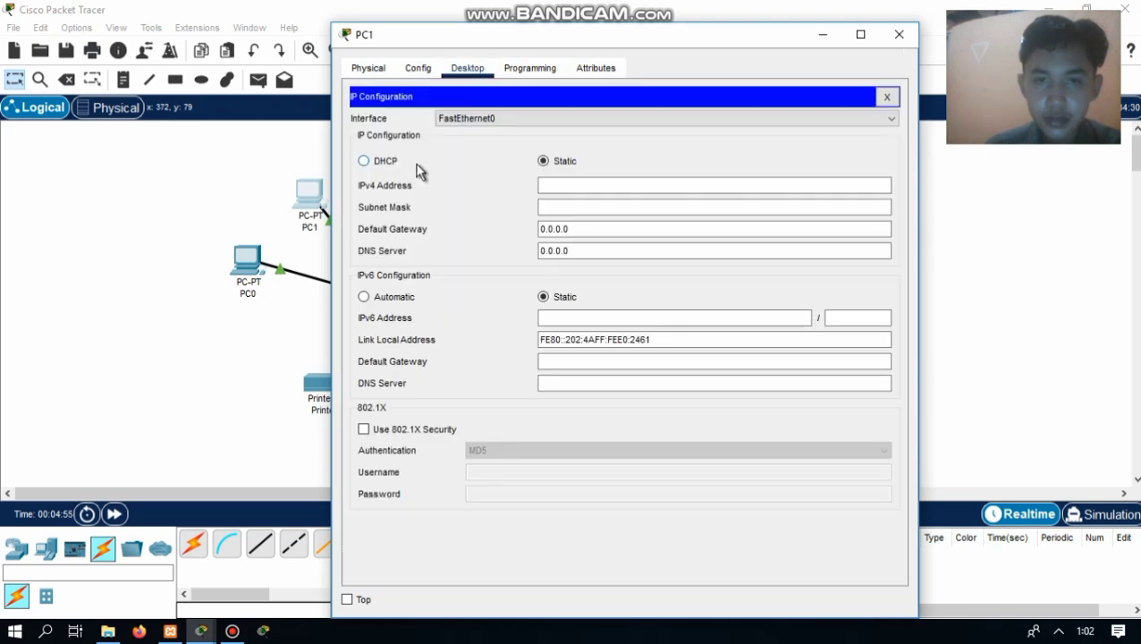
pyautogui.click(542, 185)
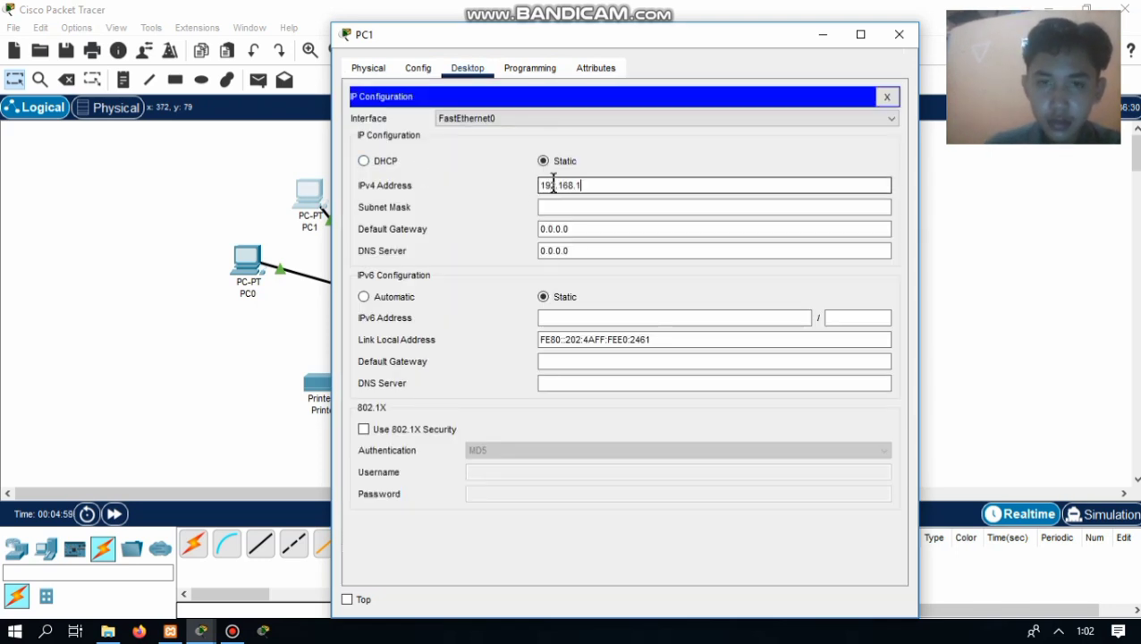
pyautogui.write('192.168.1.4')
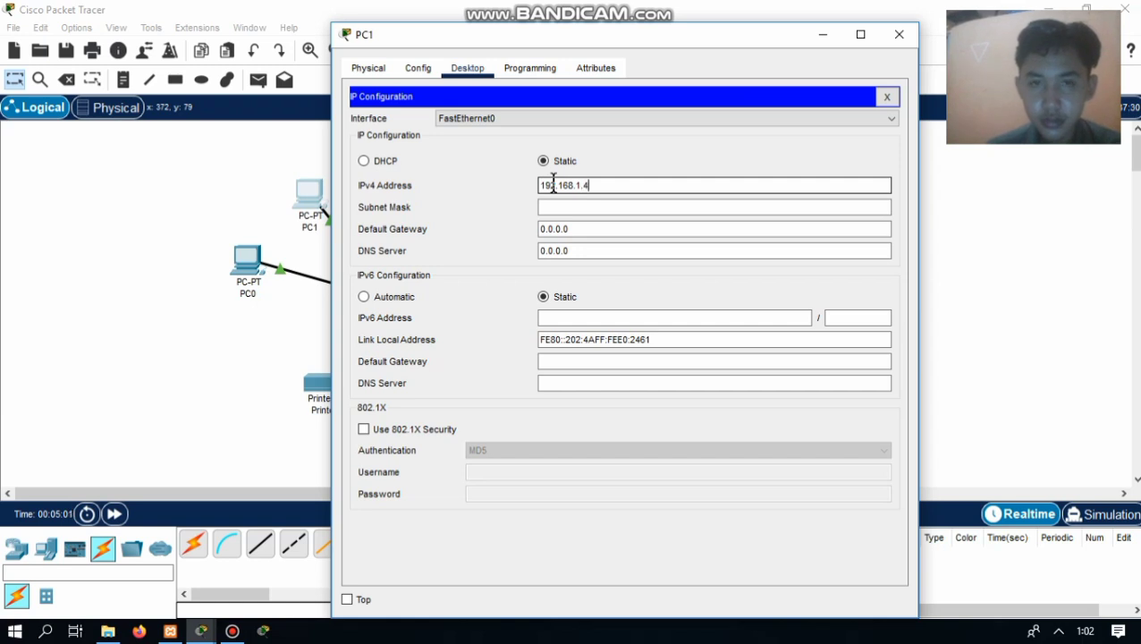
pyautogui.press('Tab')
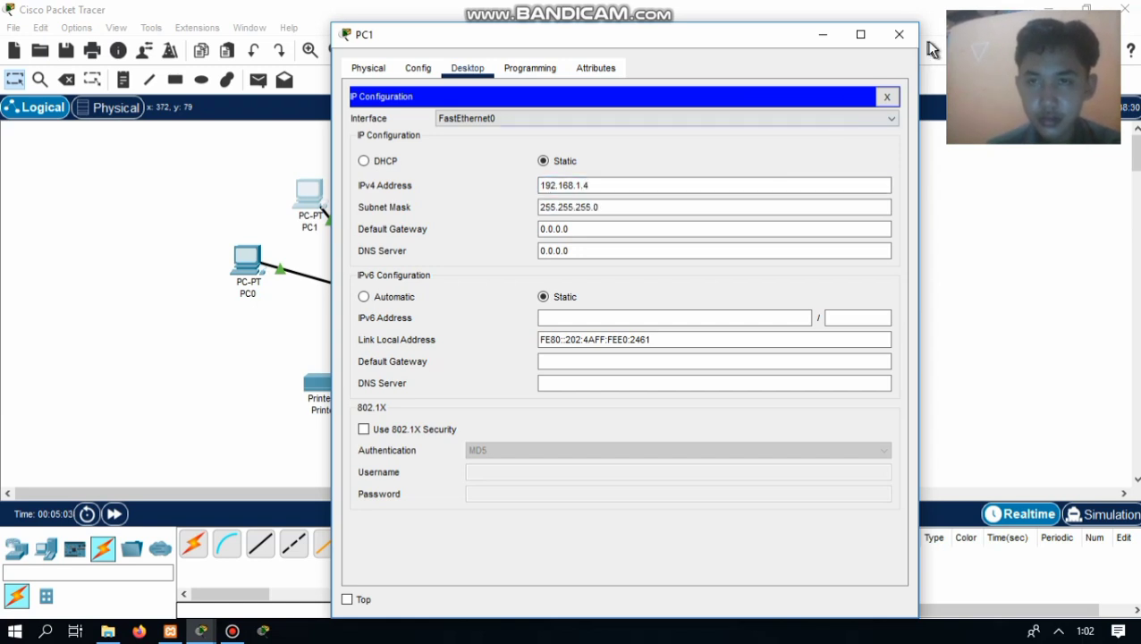
# Step: Assign PC2 the static IPv4 address 192.168.1.5 with the default subnet mask 255.255.255.0 in its IP Configuration, and close its settings
pyautogui.click(899, 35)
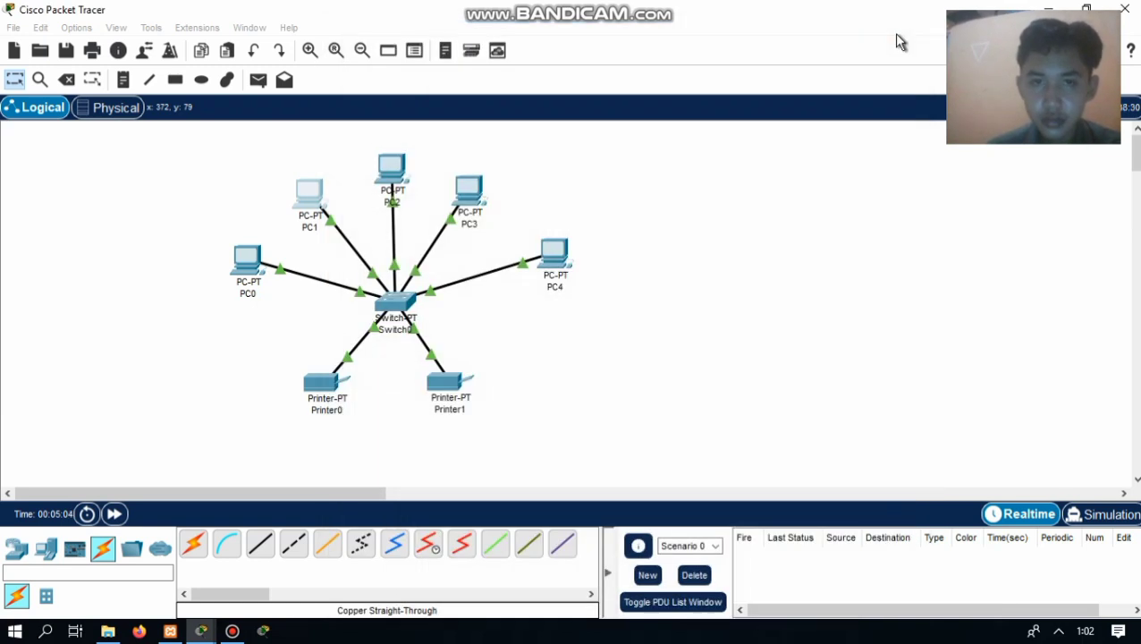
pyautogui.click(392, 166)
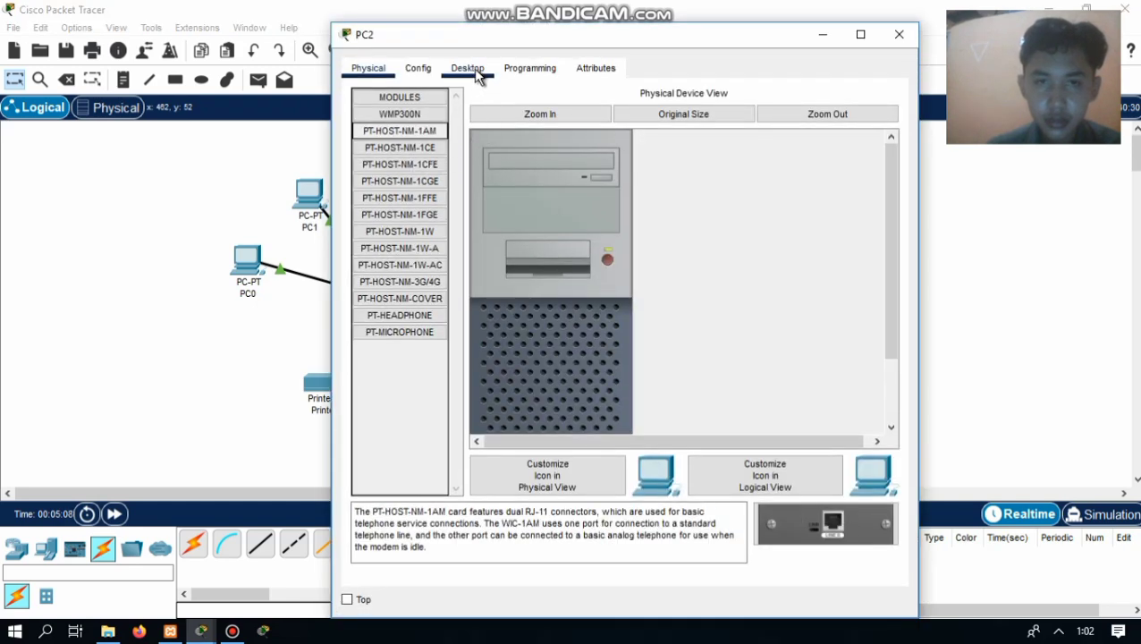
pyautogui.click(468, 69)
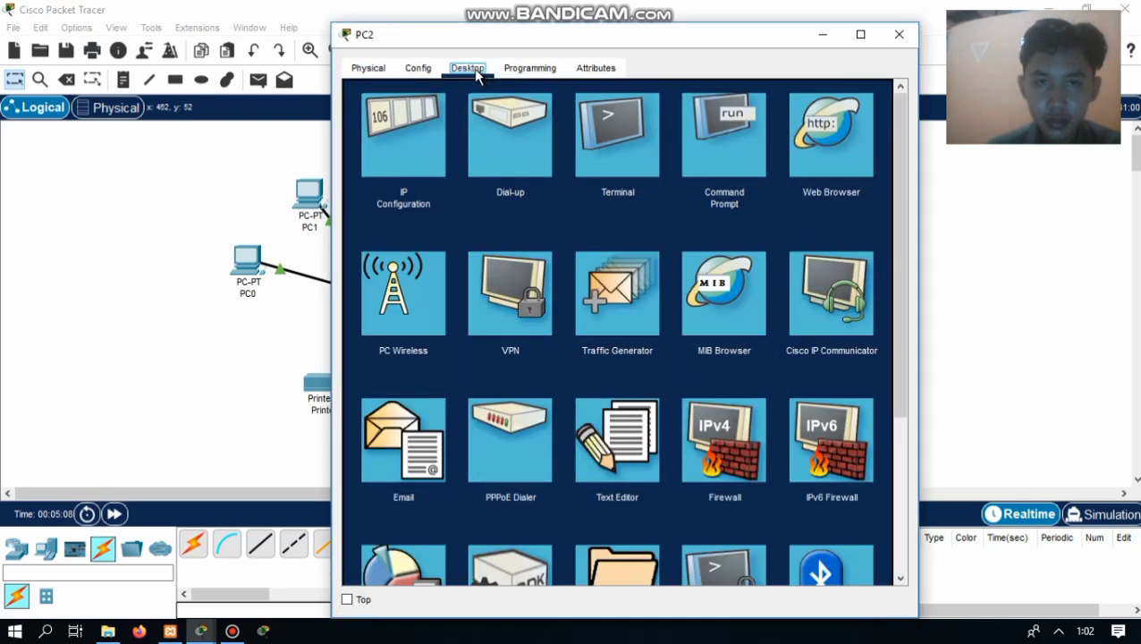
pyautogui.click(396, 171)
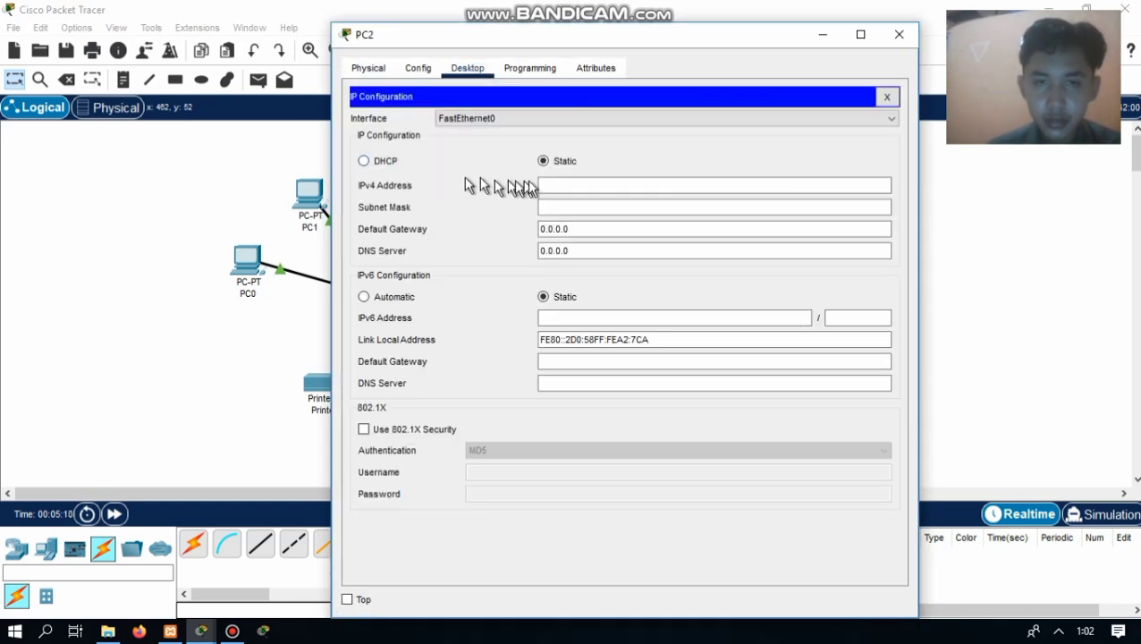
pyautogui.write('192.168.1')
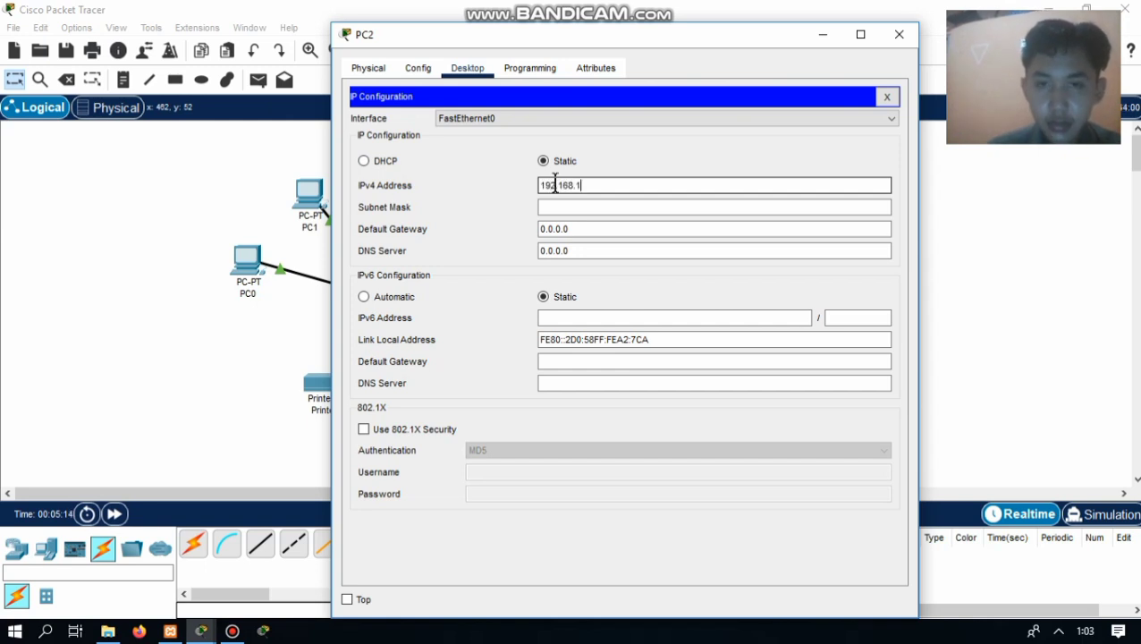
pyautogui.write('.5')
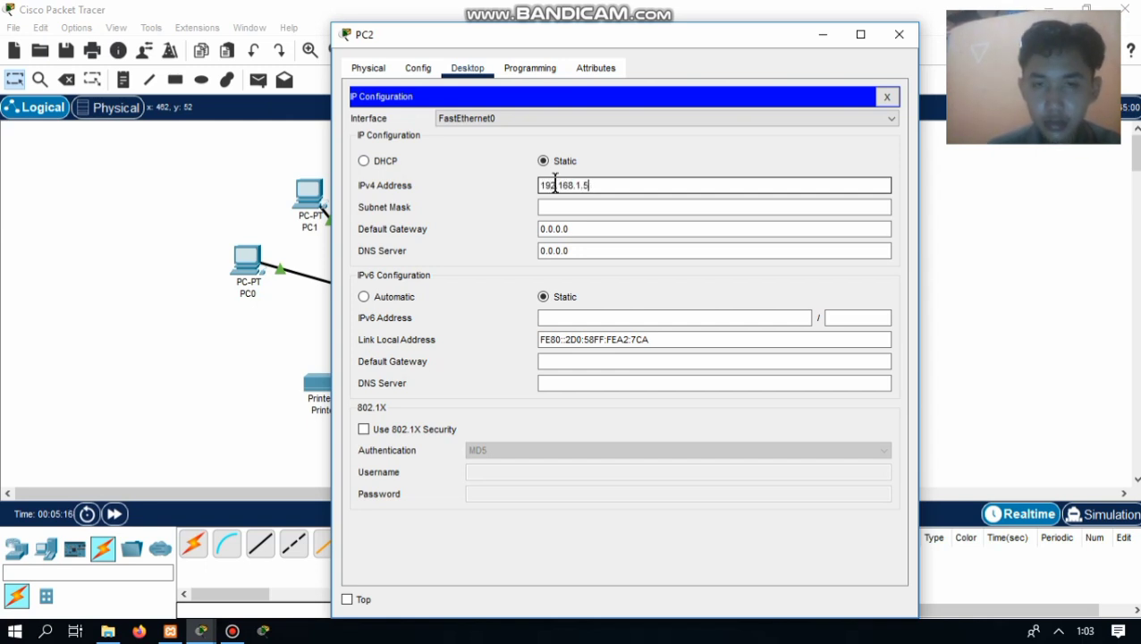
pyautogui.click(636, 165)
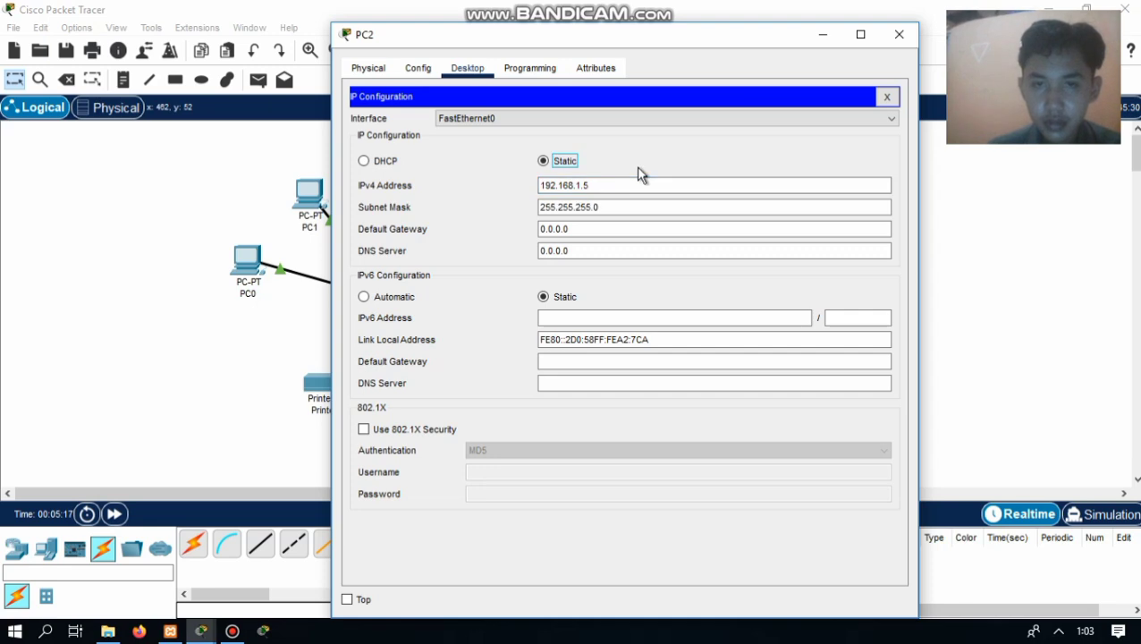
pyautogui.click(892, 42)
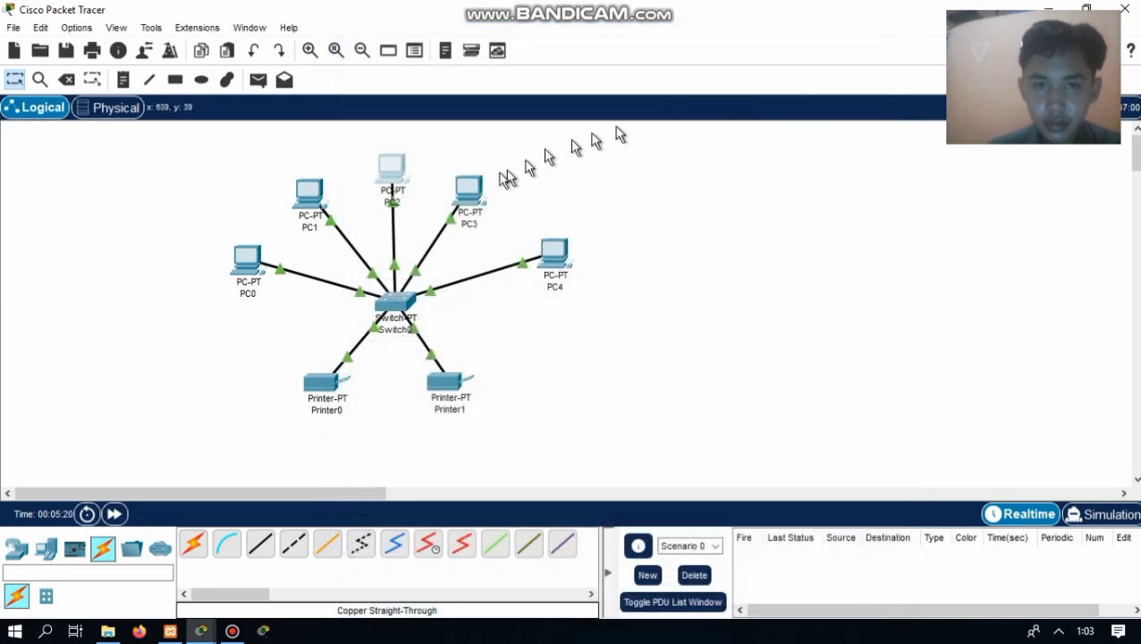
# Step: Assign PC3 the static IPv4 address 192.168.1.6 with the default subnet mask 255.255.255.0 in its IP Configuration, and close its settings
pyautogui.click(474, 190)
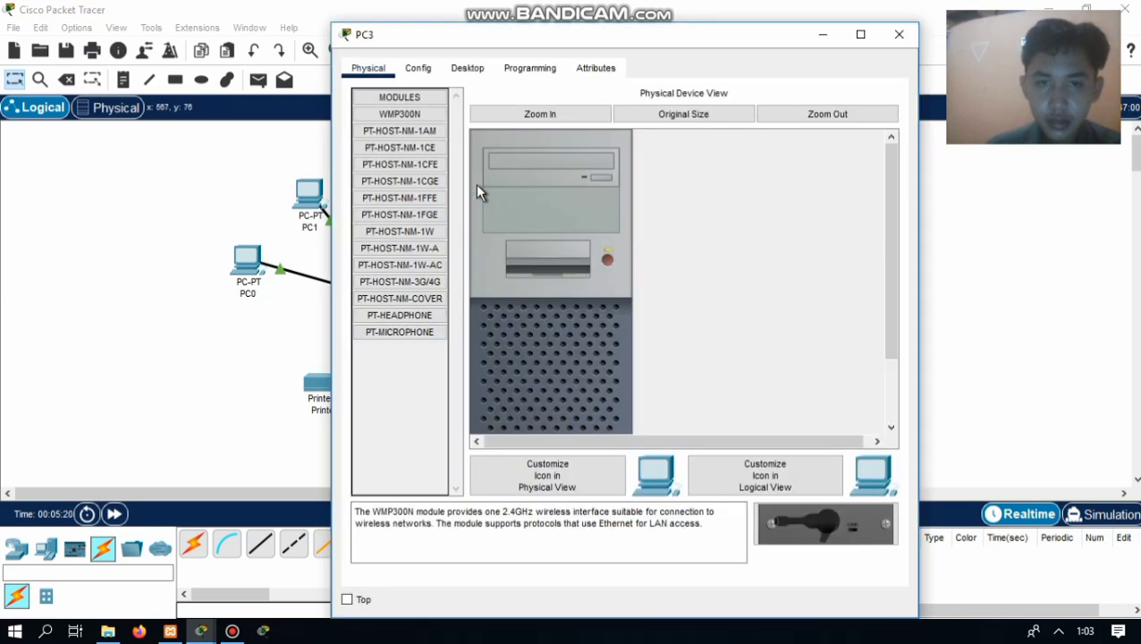
pyautogui.click(467, 68)
pyautogui.click(428, 150)
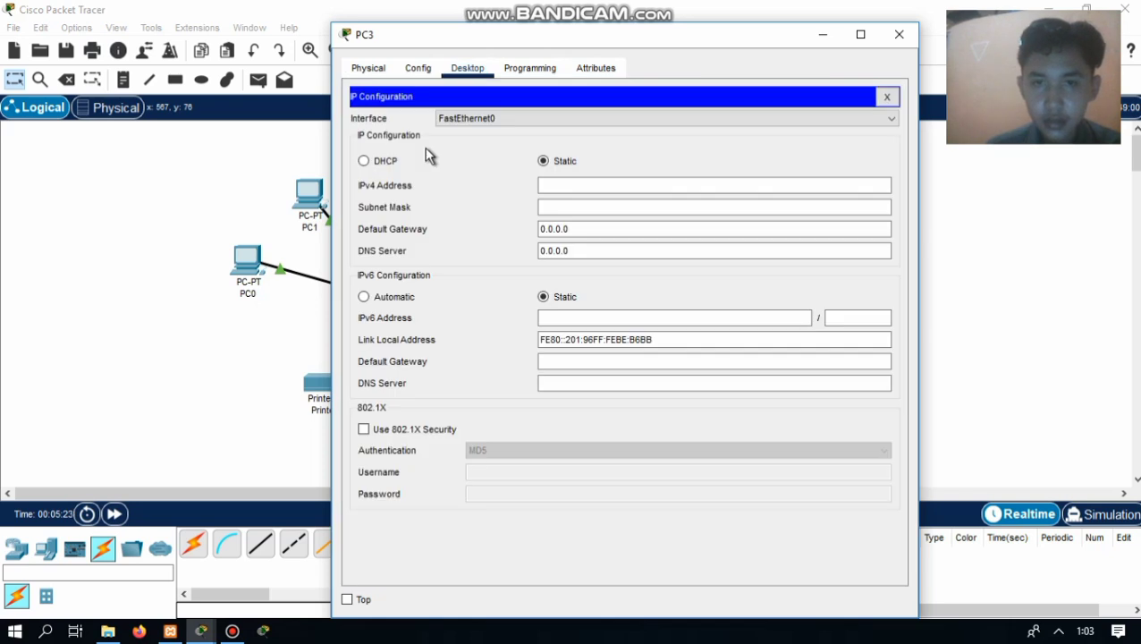
pyautogui.click(559, 185)
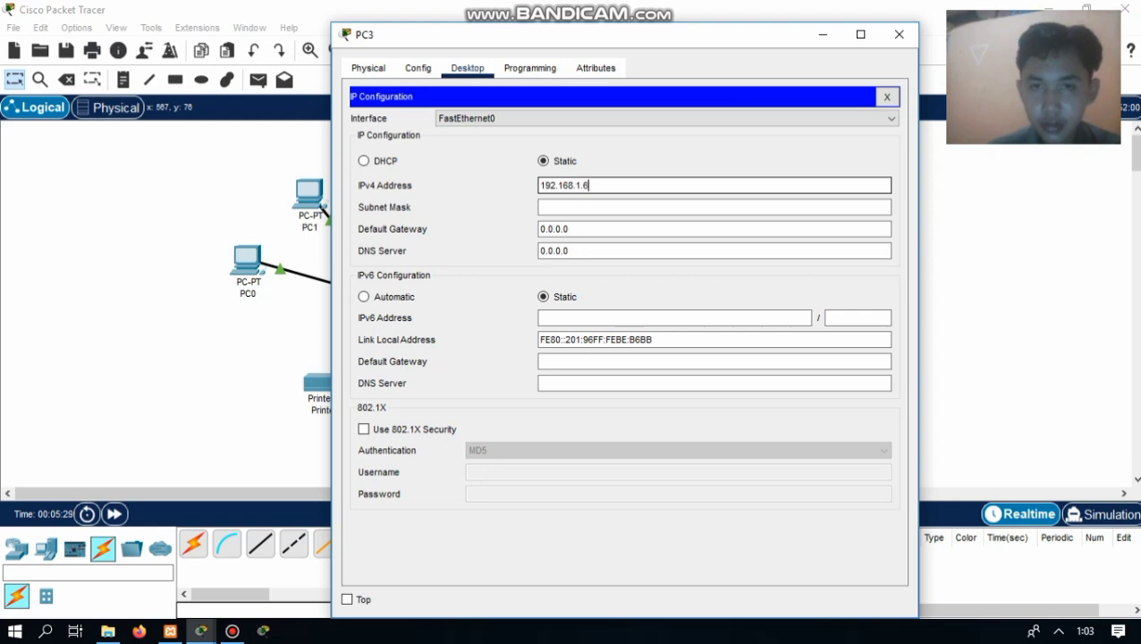
pyautogui.write('192.168.1.6')
pyautogui.press('Tab')
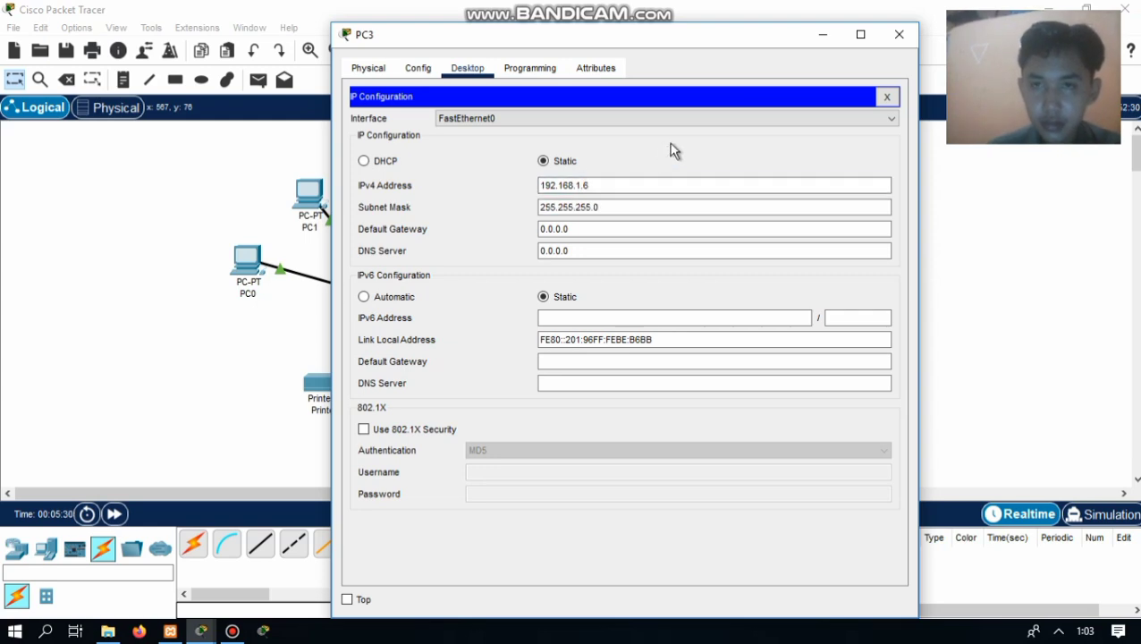
pyautogui.click(898, 36)
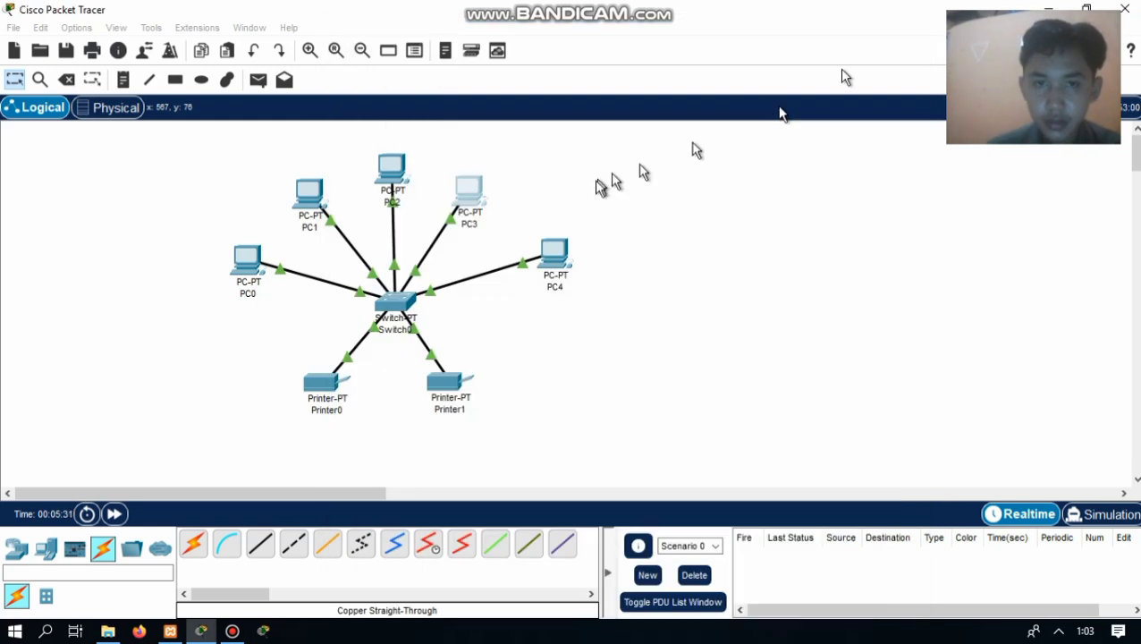
# Step: Assign PC4 the static IPv4 address 192.168.1.7 with the default subnet mask 255.255.255.0 in its IP Configuration, and close its settings
pyautogui.click(556, 260)
pyautogui.click(469, 70)
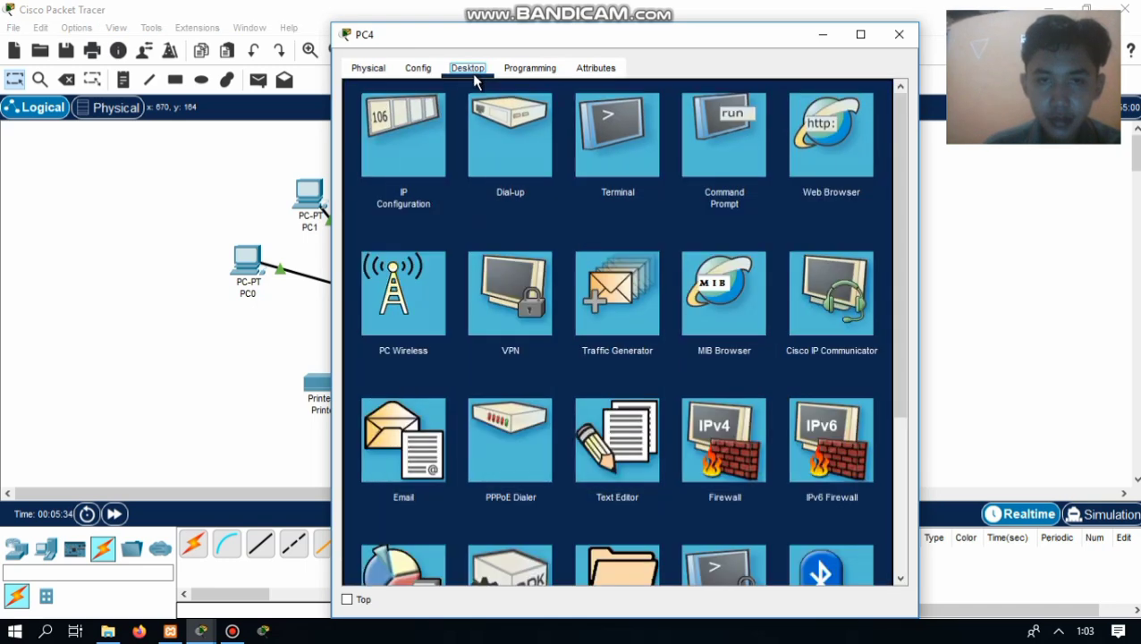
pyautogui.click(427, 161)
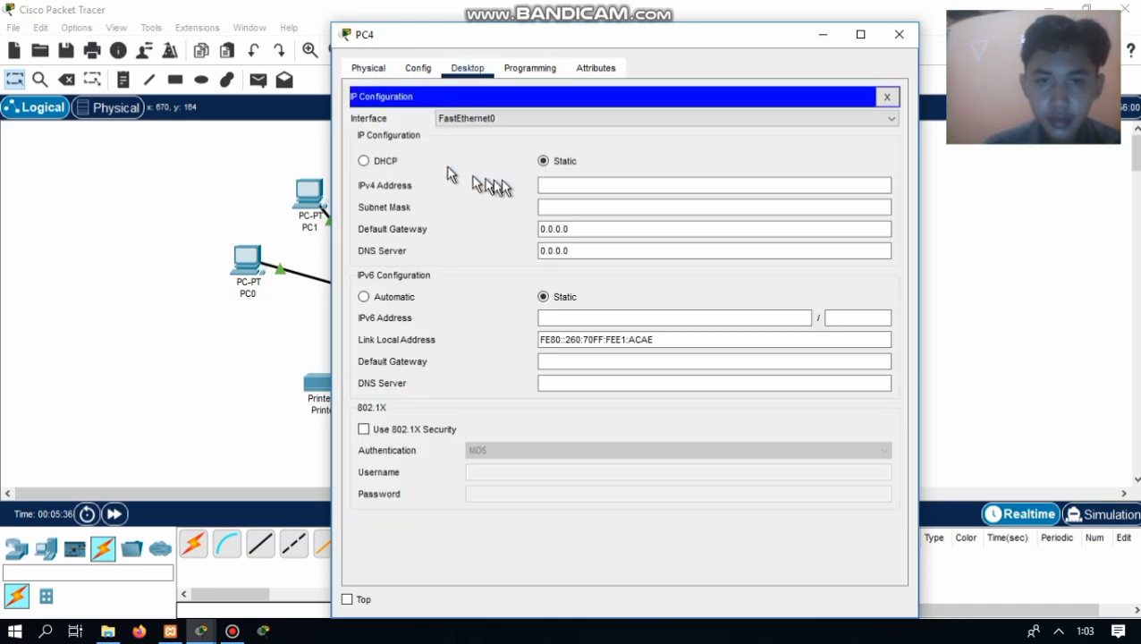
pyautogui.click(561, 185)
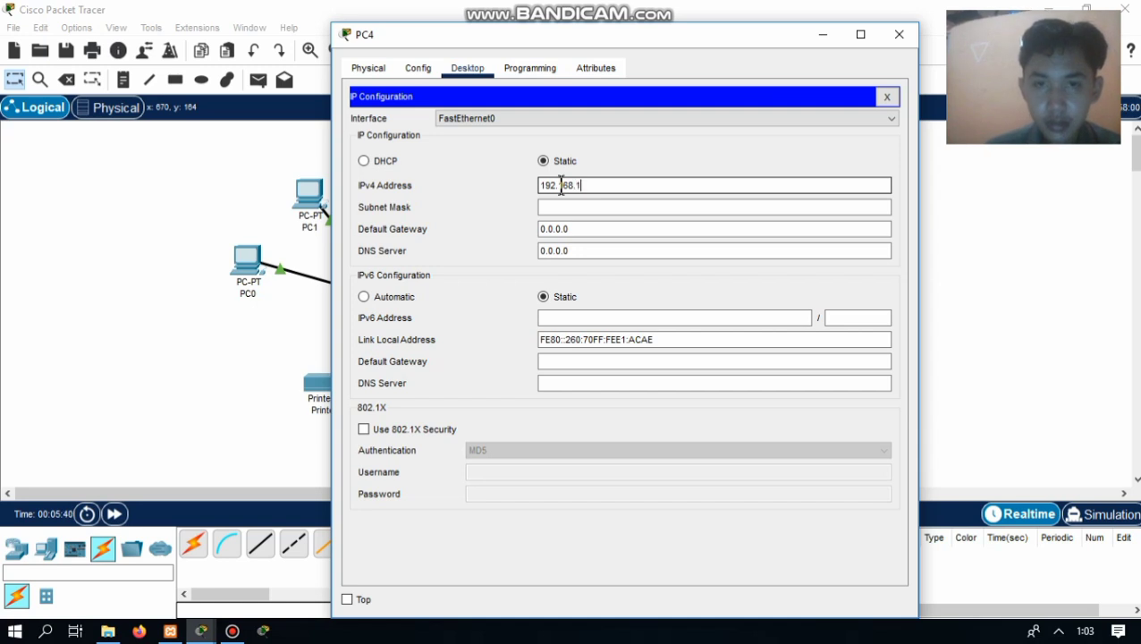
pyautogui.click(662, 174)
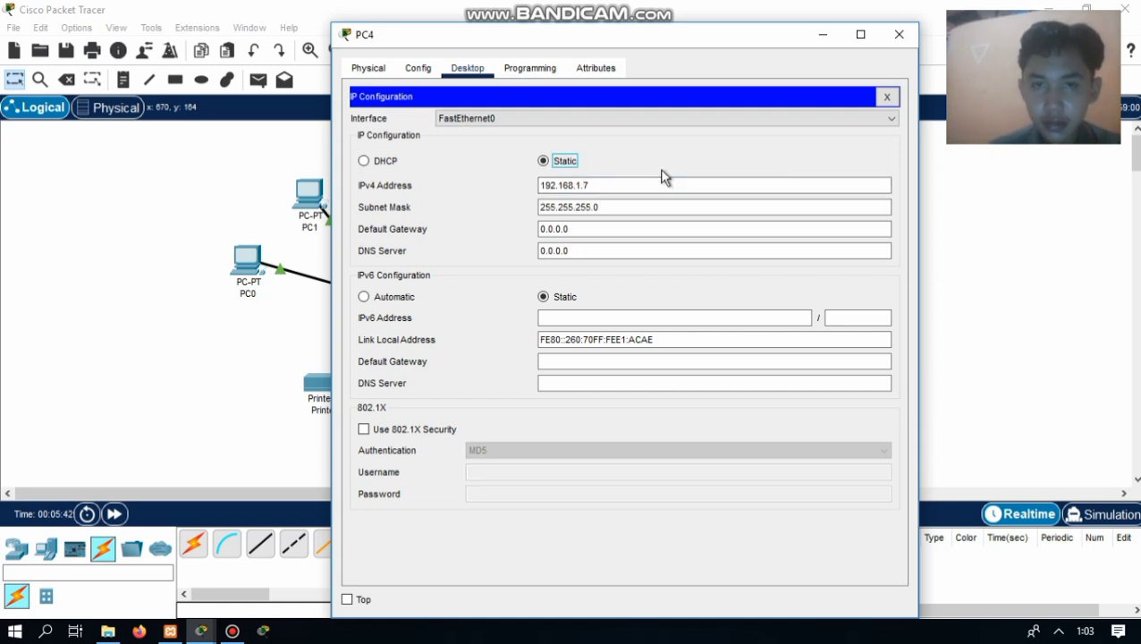
pyautogui.click(900, 35)
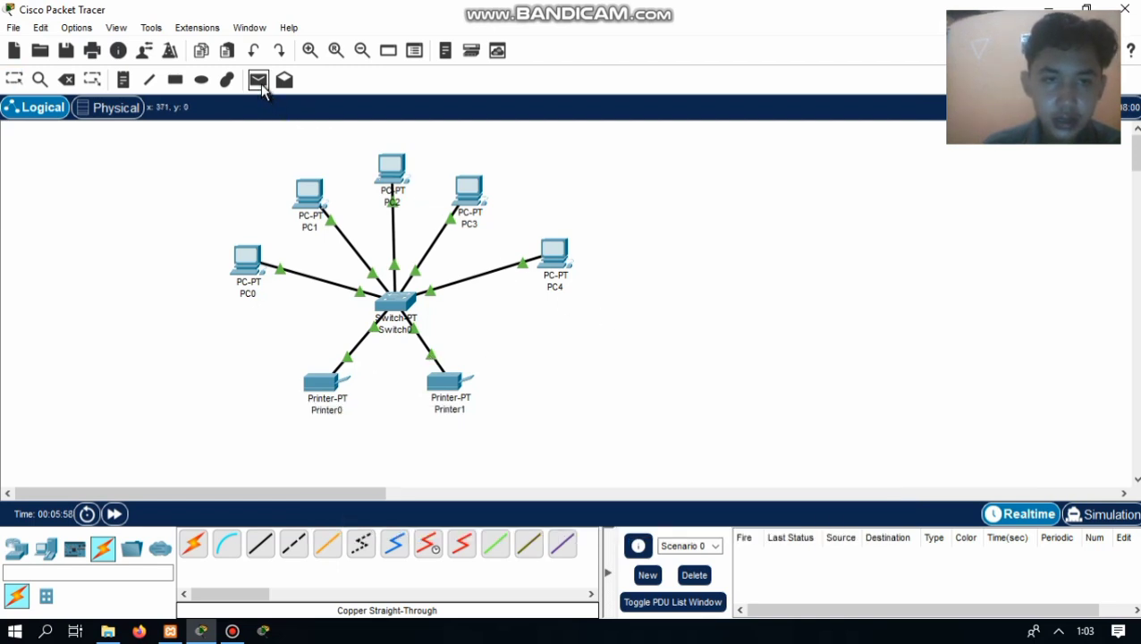
# Step: Send a simple PDU from Printer0 to PC0 to test the connection between them
pyautogui.click(260, 82)
pyautogui.click(322, 393)
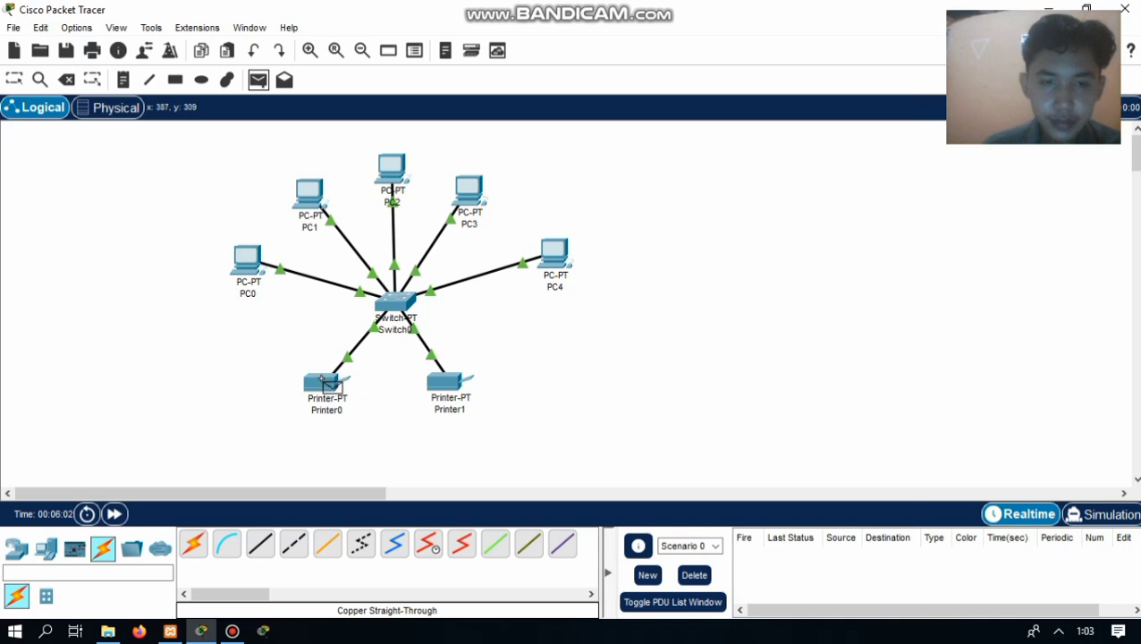
pyautogui.moveTo(326, 386)
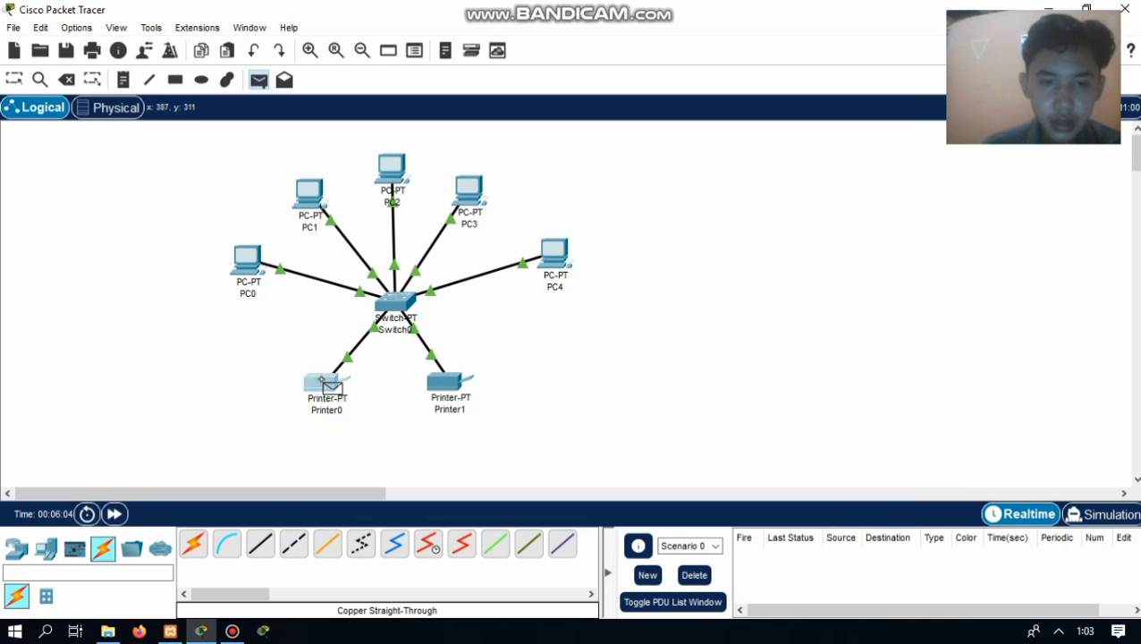
pyautogui.hscroll(3, 420, 298)
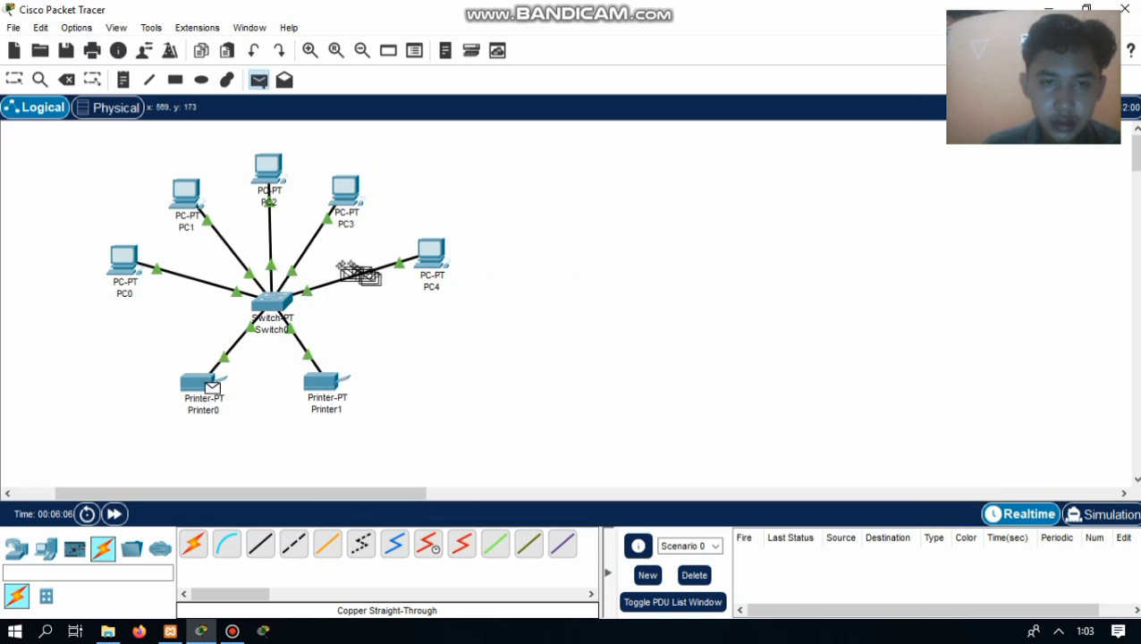
pyautogui.click(124, 261)
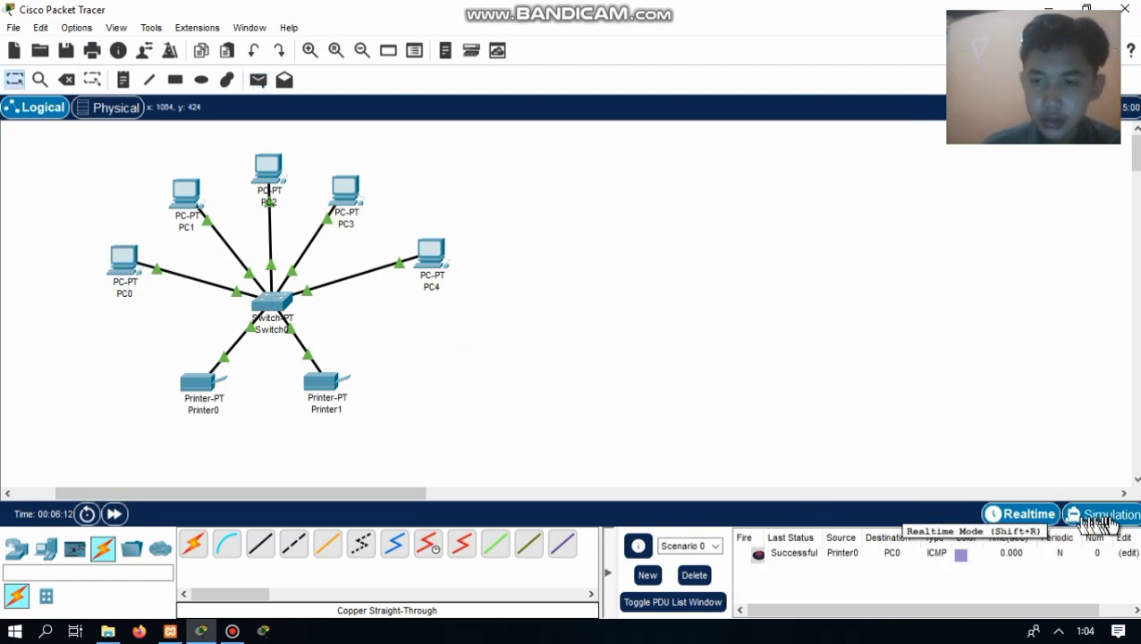
# Step: Play the Printer0-to-PC0 packet's path in Simulation mode, and return to Realtime mode
pyautogui.click(1073, 516)
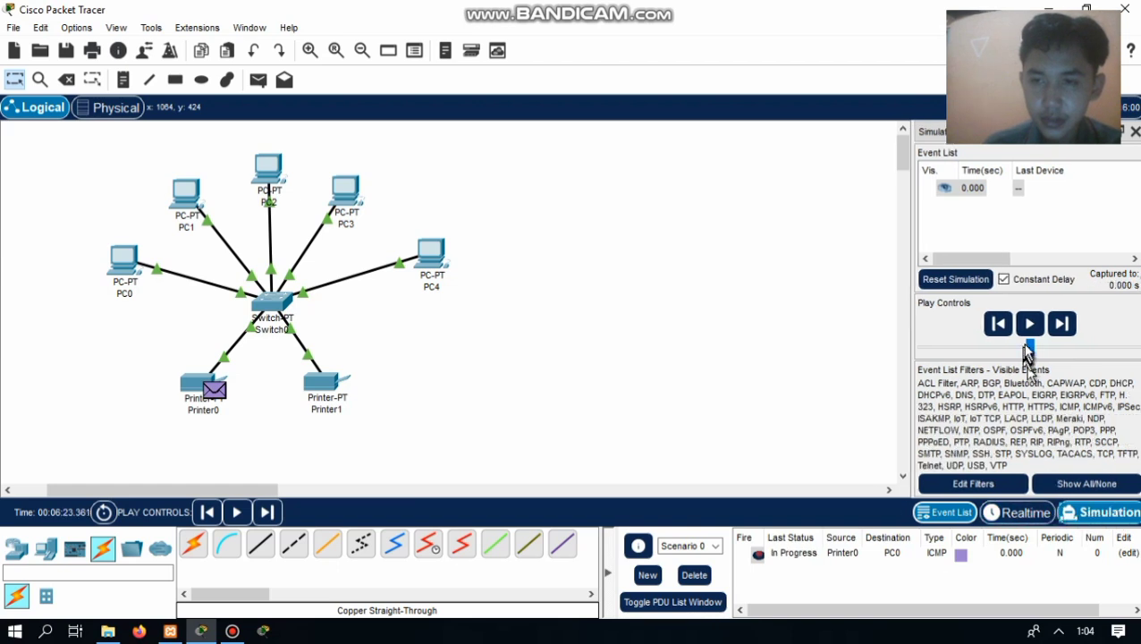
pyautogui.click(1031, 329)
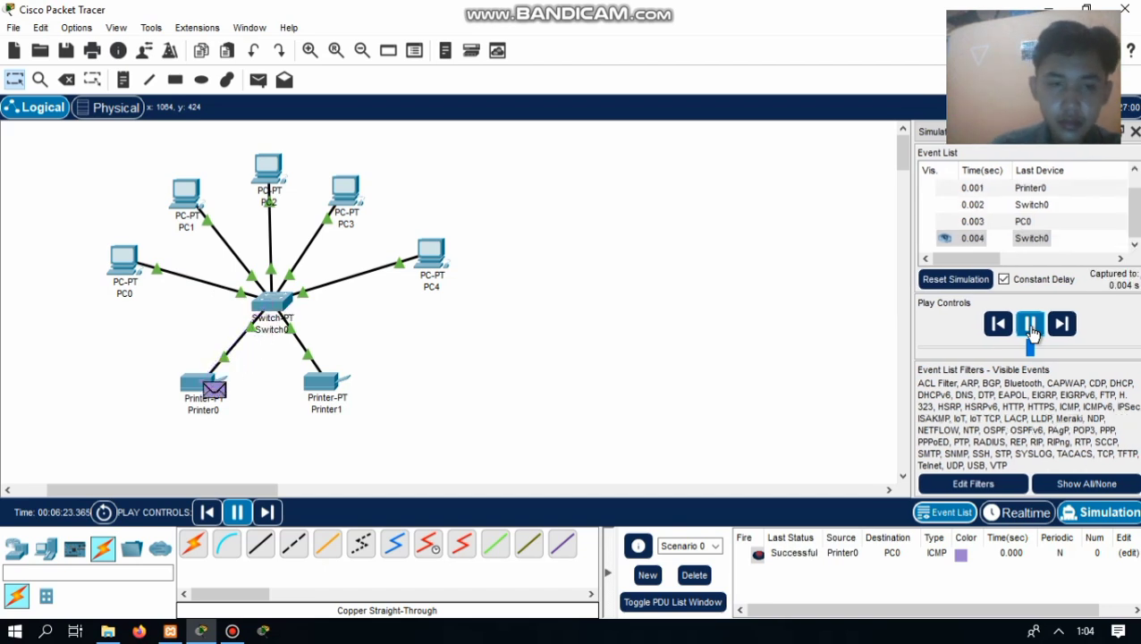
pyautogui.click(1028, 519)
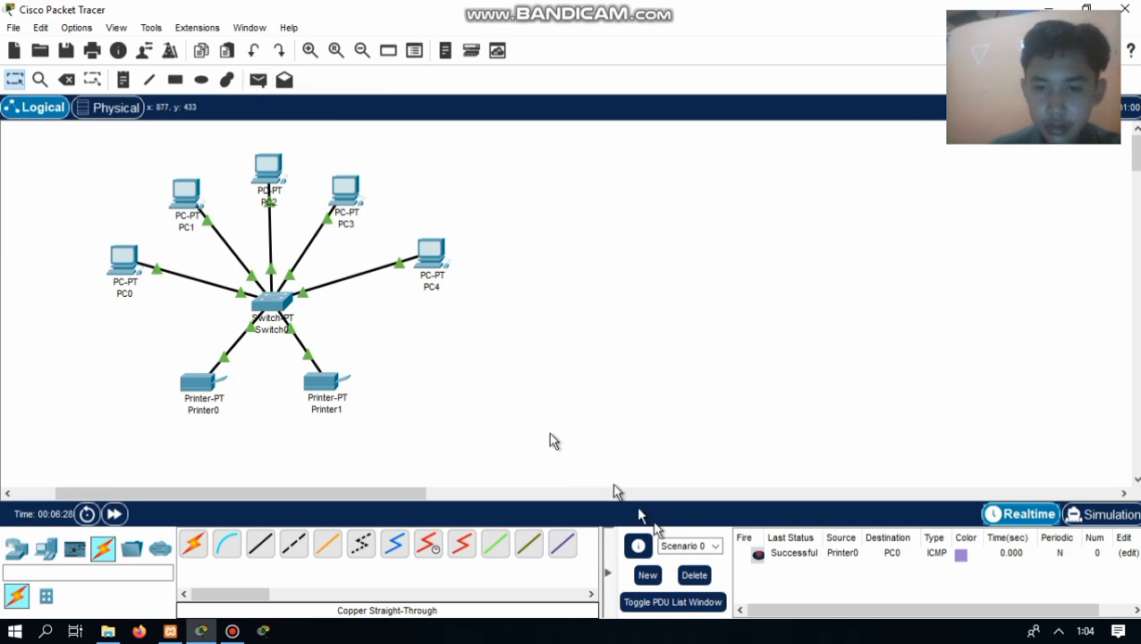
# Step: Delete the current PDU scenario, and send a simple PDU from Printer1 to PC2
pyautogui.click(694, 577)
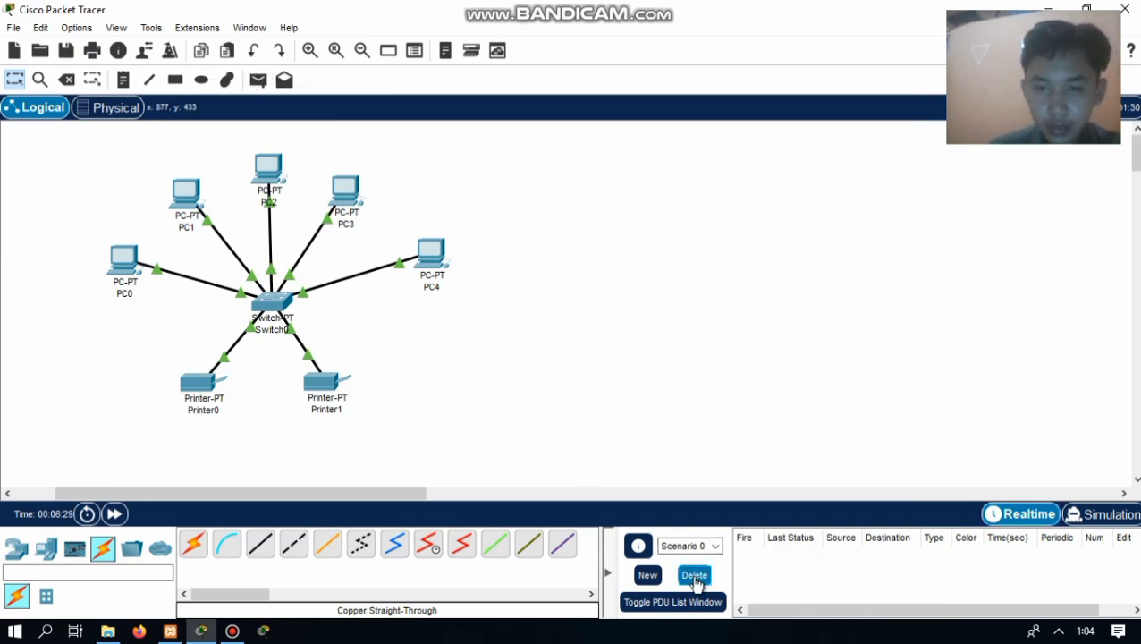
pyautogui.click(259, 80)
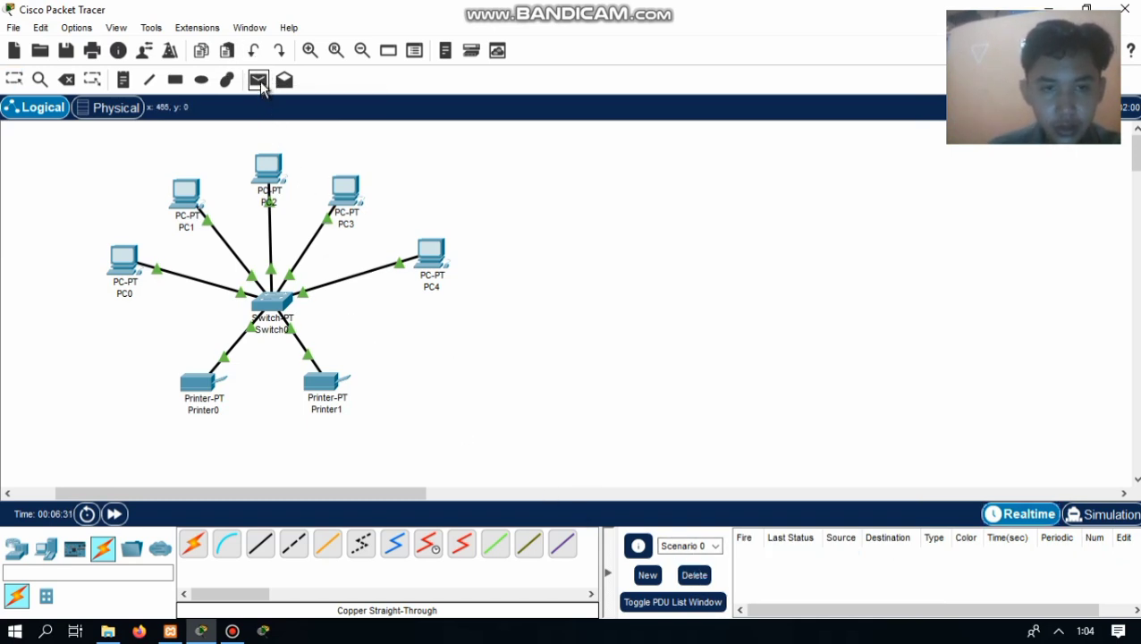
pyautogui.click(322, 386)
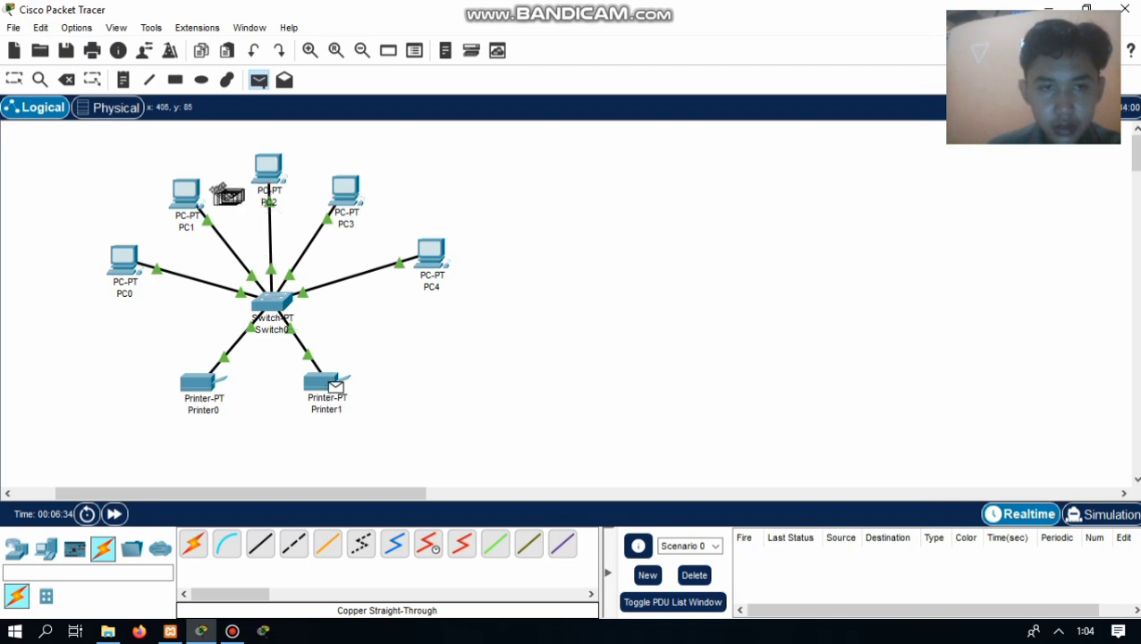
pyautogui.click(269, 168)
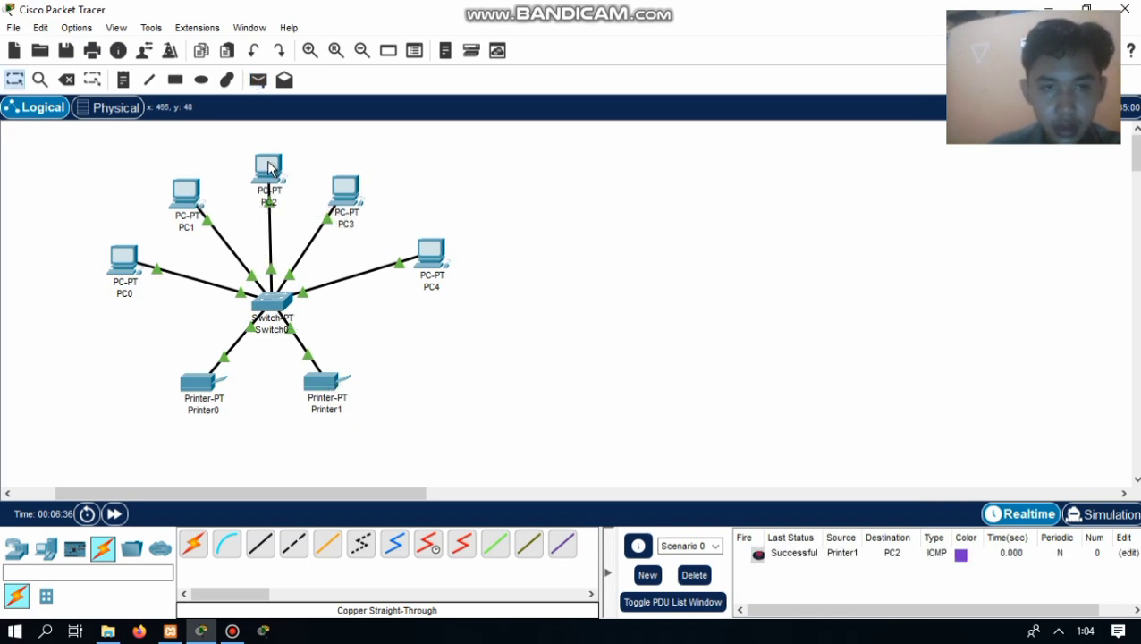
# Step: Play the Printer1-to-PC2 packet's path in Simulation mode, stop the playback, and return to Realtime mode
pyautogui.click(1094, 512)
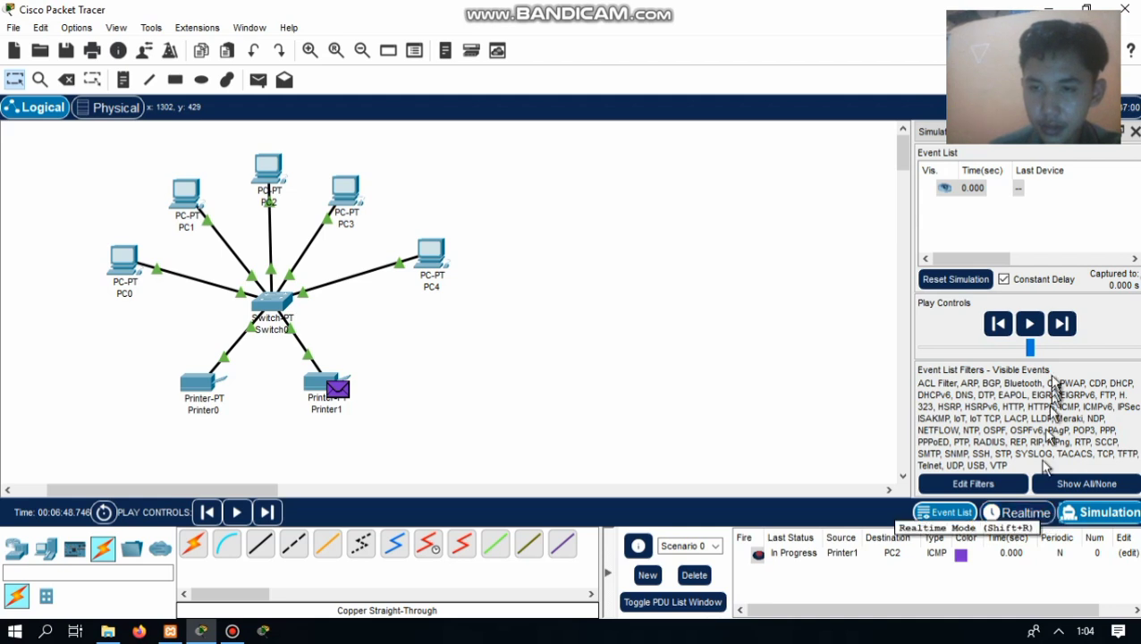
pyautogui.click(1030, 325)
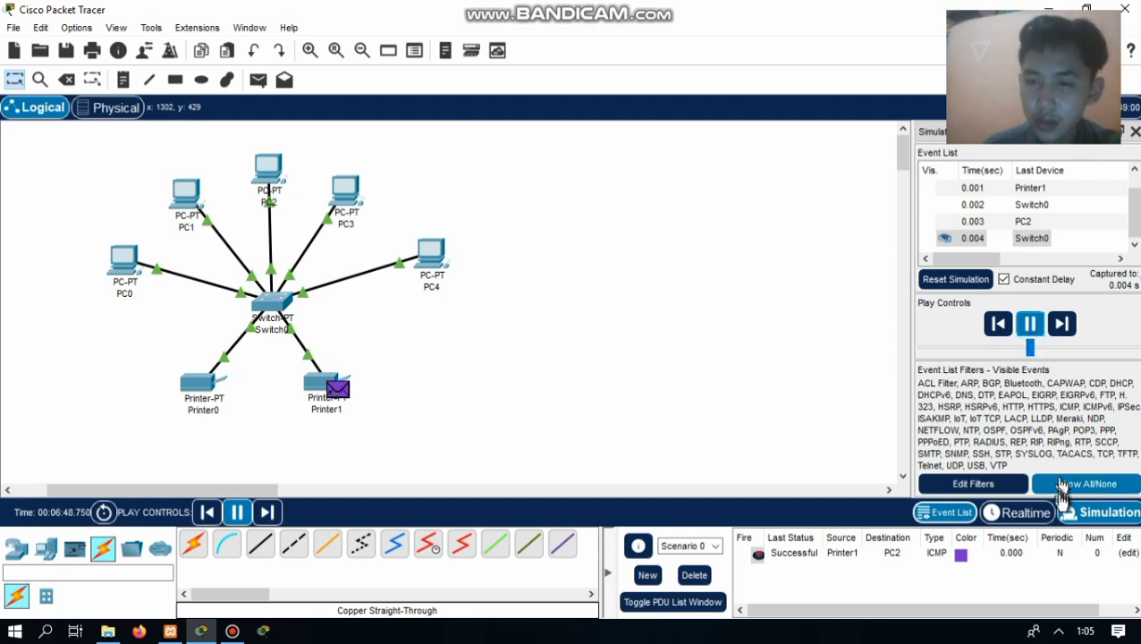
pyautogui.click(1029, 324)
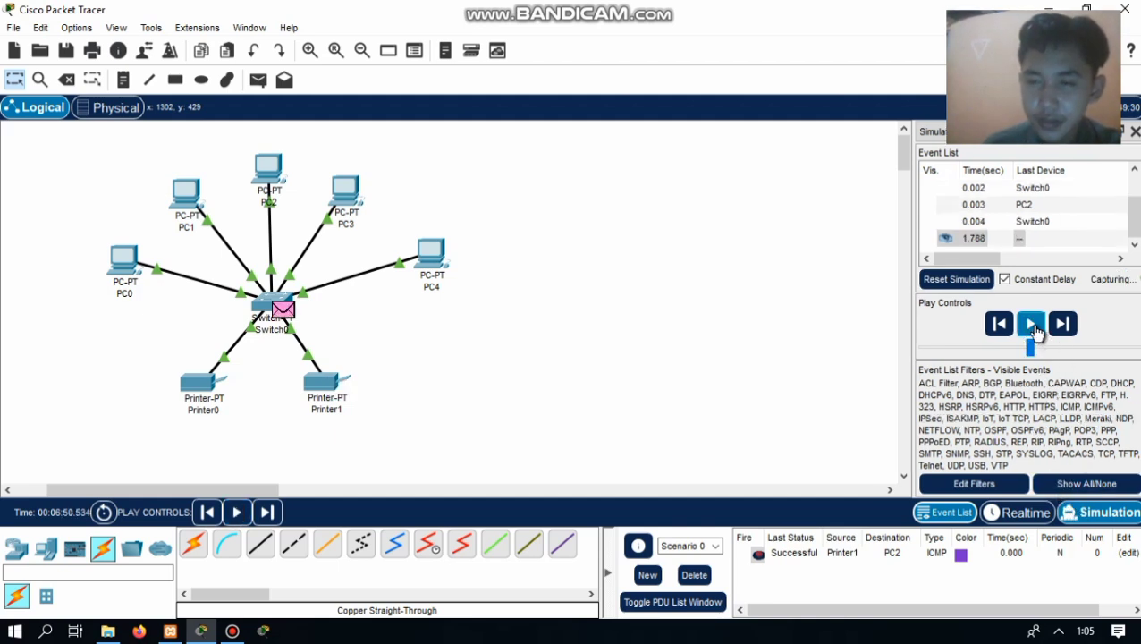
pyautogui.click(1001, 517)
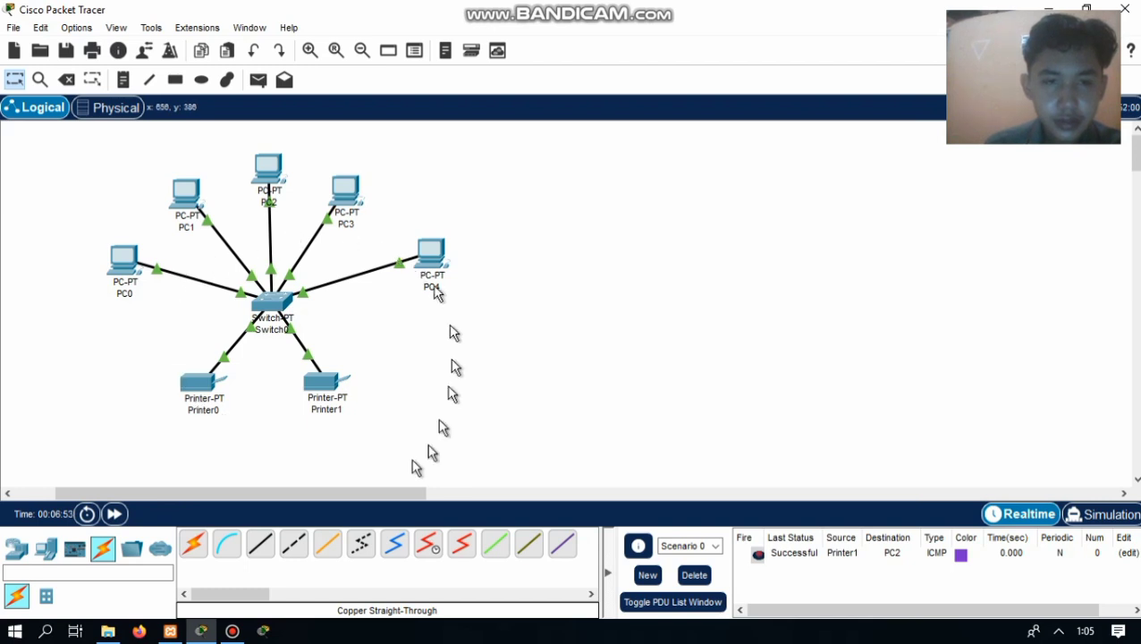
# Step: Send simple PDUs from Printer0 to PC1 and from Printer1 to PC3
pyautogui.click(260, 81)
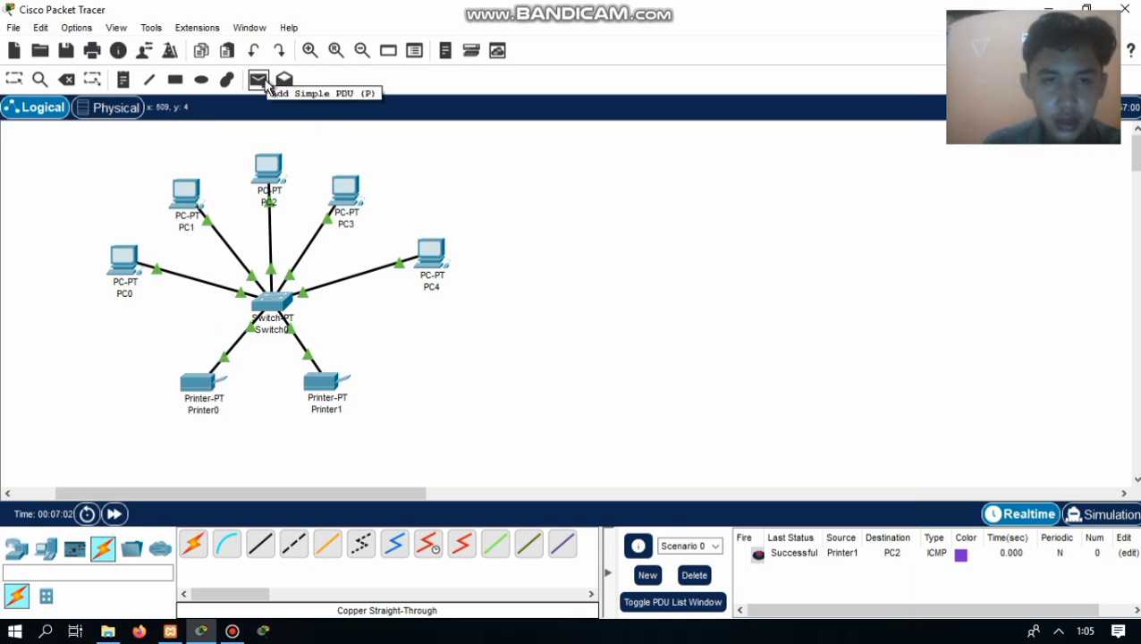
pyautogui.click(204, 380)
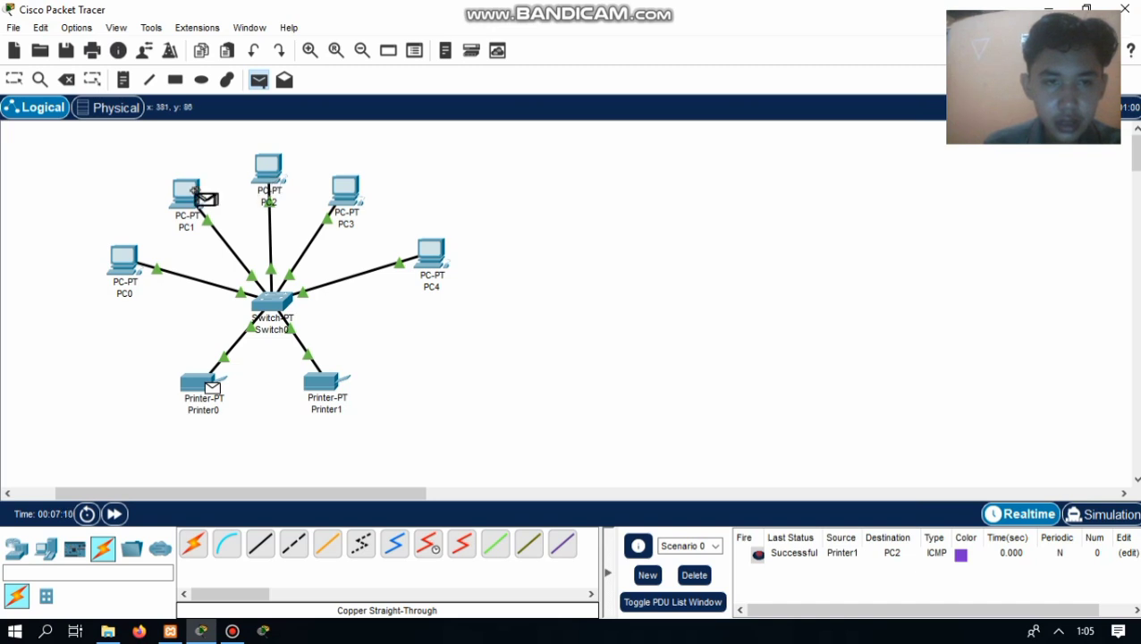
pyautogui.click(194, 191)
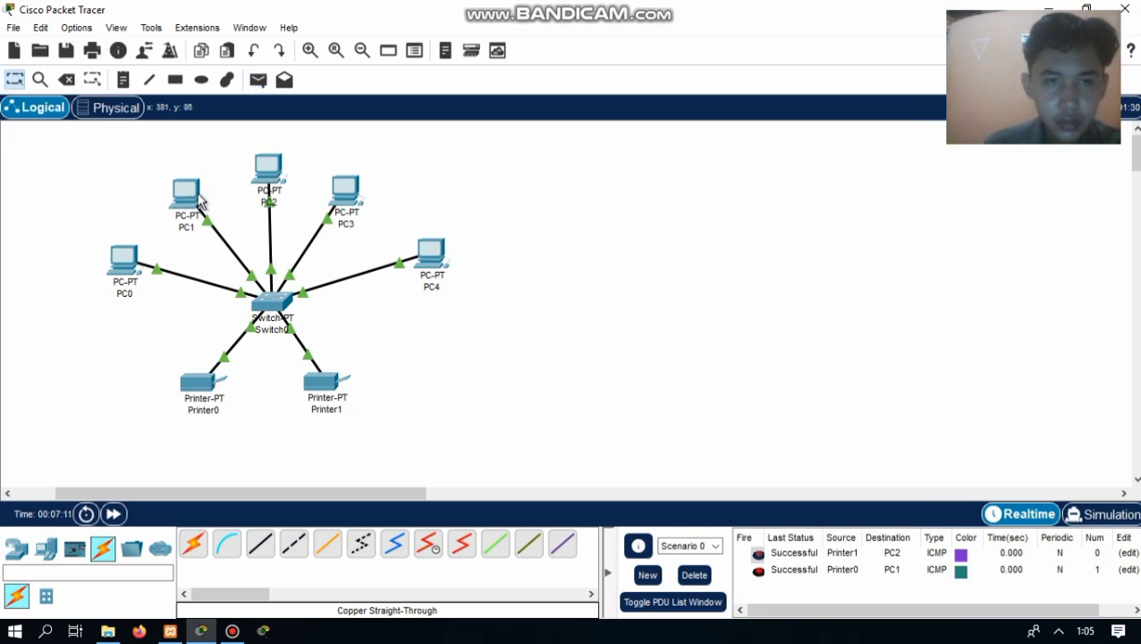
pyautogui.click(260, 81)
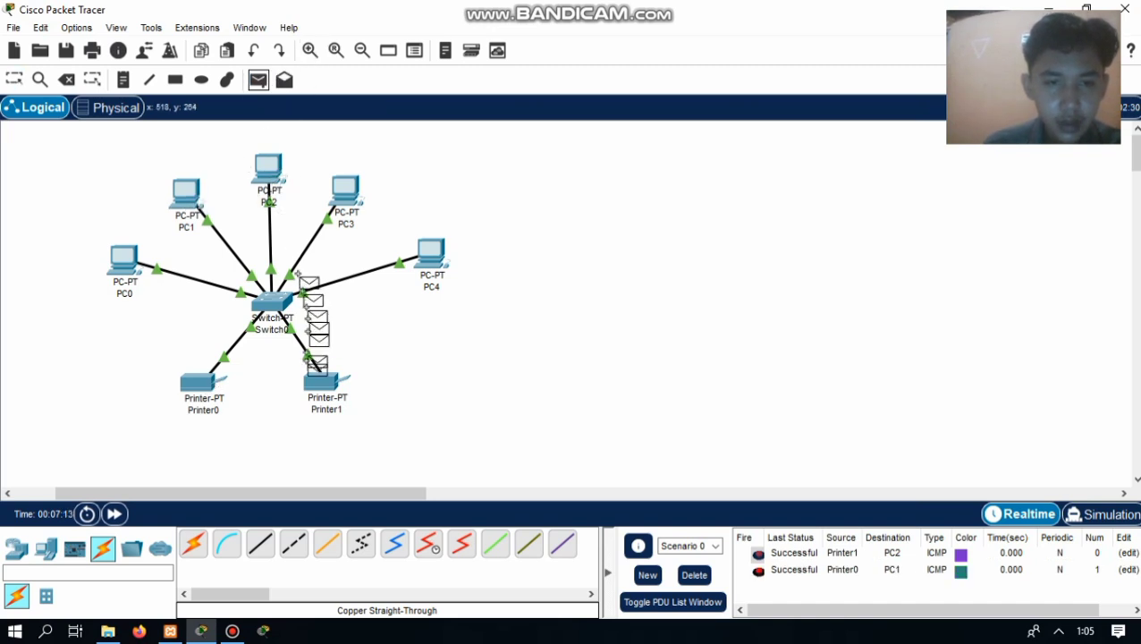
pyautogui.click(330, 388)
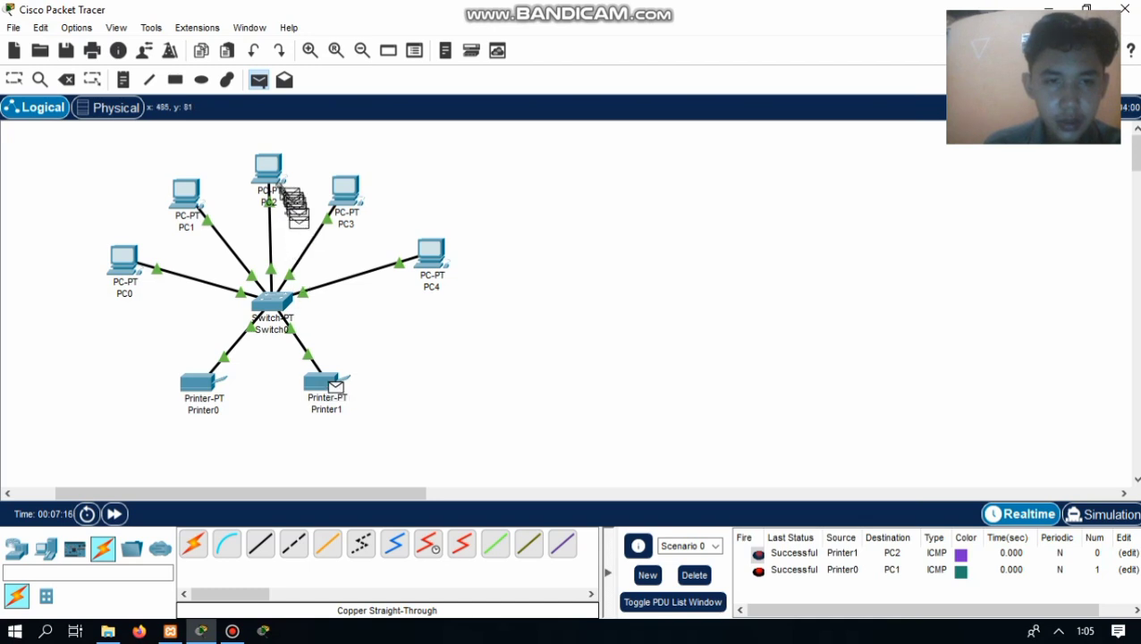
pyautogui.click(357, 197)
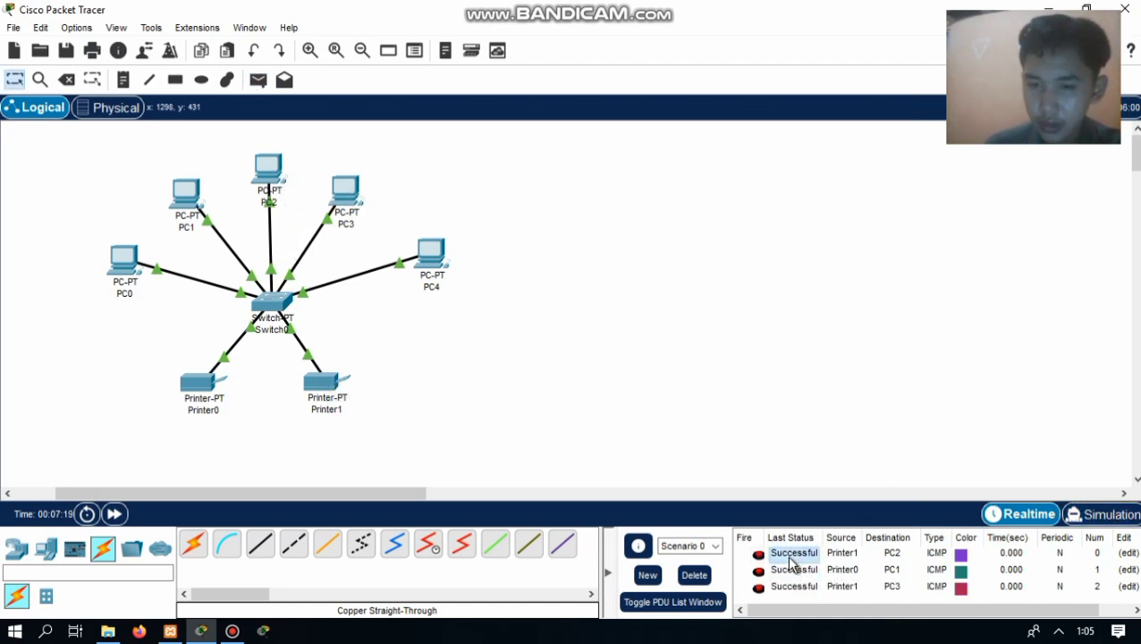
# Step: Delete the current PDU scenario, and send fresh simple PDUs from Printer0 to PC1 and from Printer1 to PC3
pyautogui.click(694, 575)
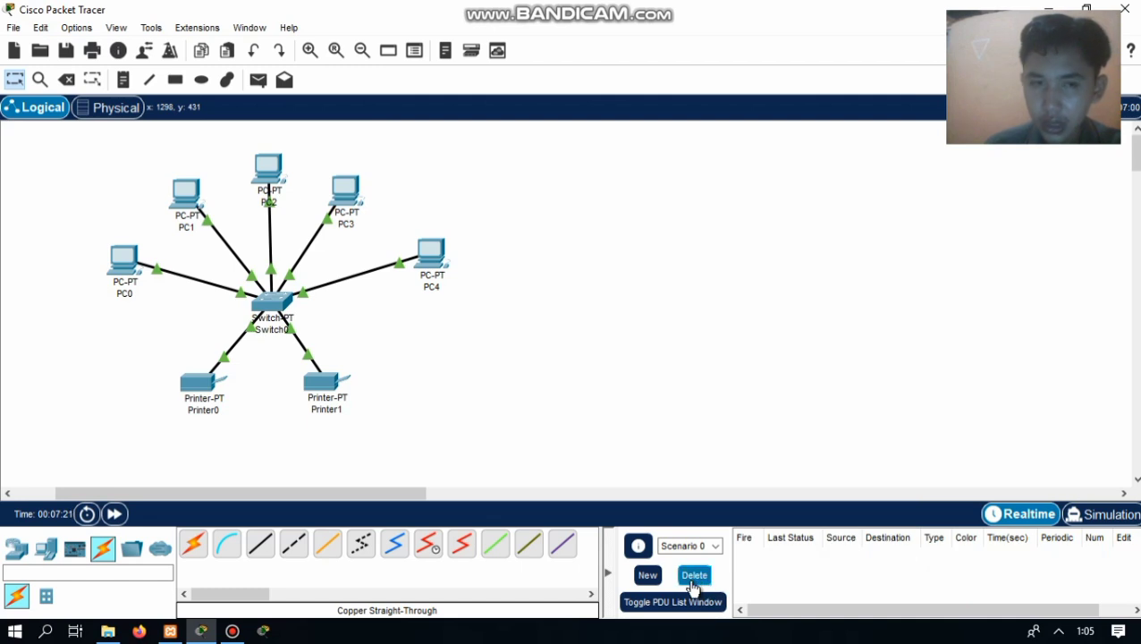
pyautogui.click(257, 80)
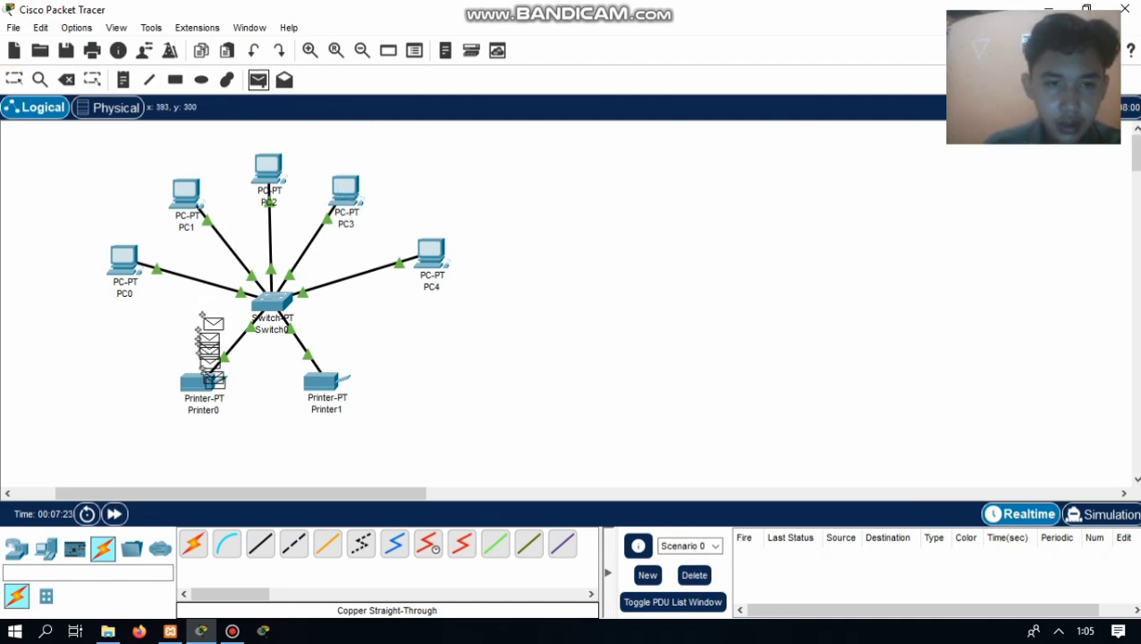
pyautogui.click(212, 390)
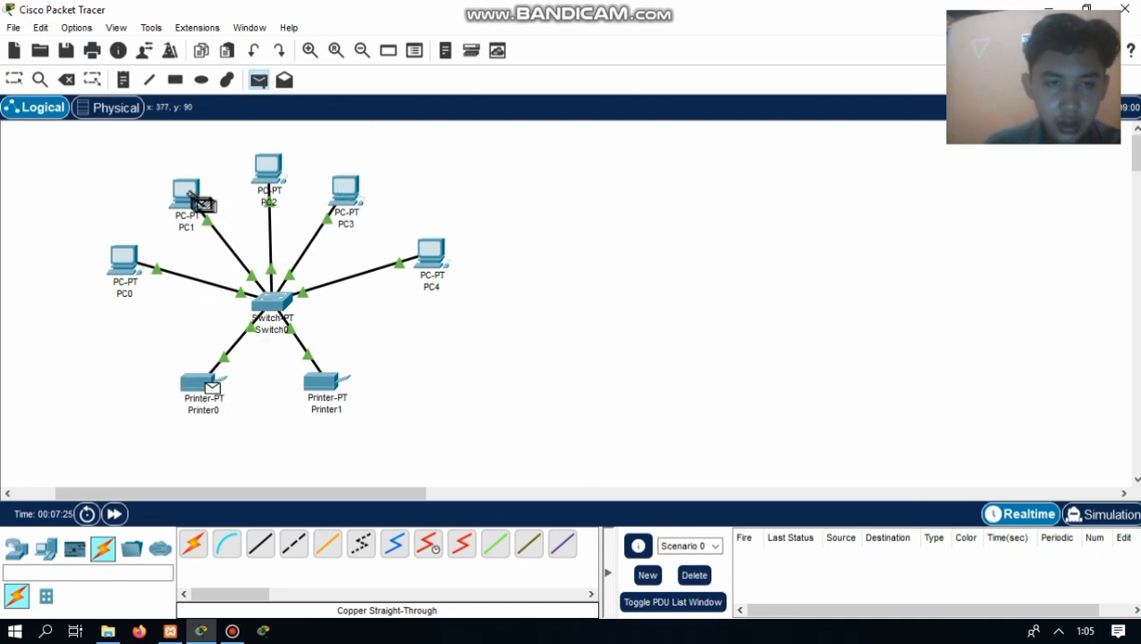
pyautogui.click(195, 199)
pyautogui.click(257, 80)
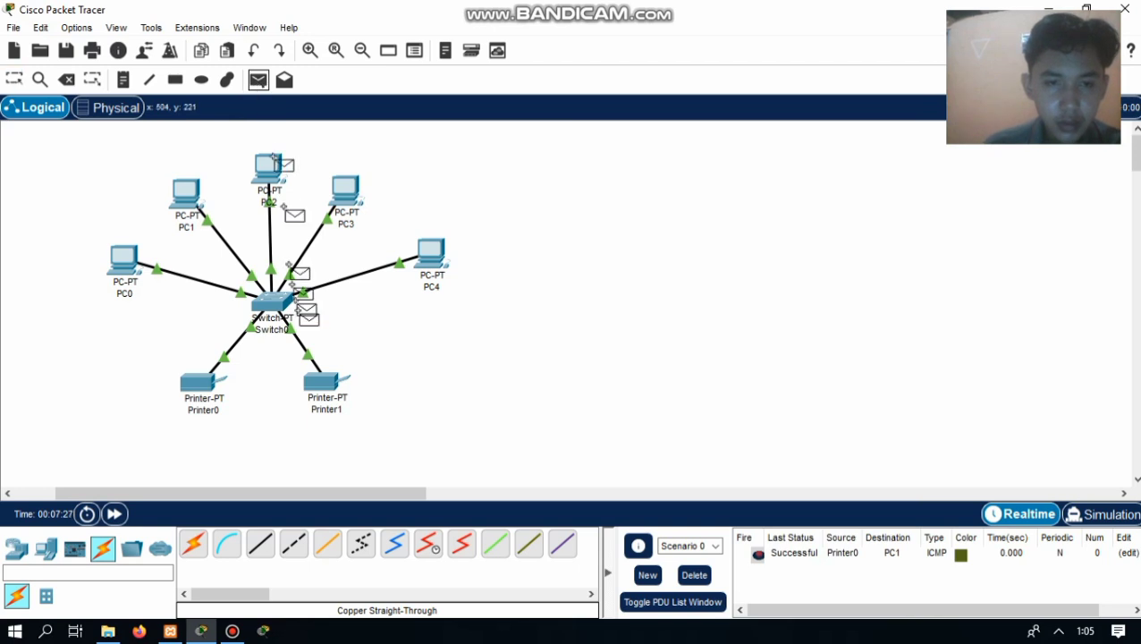
pyautogui.click(329, 384)
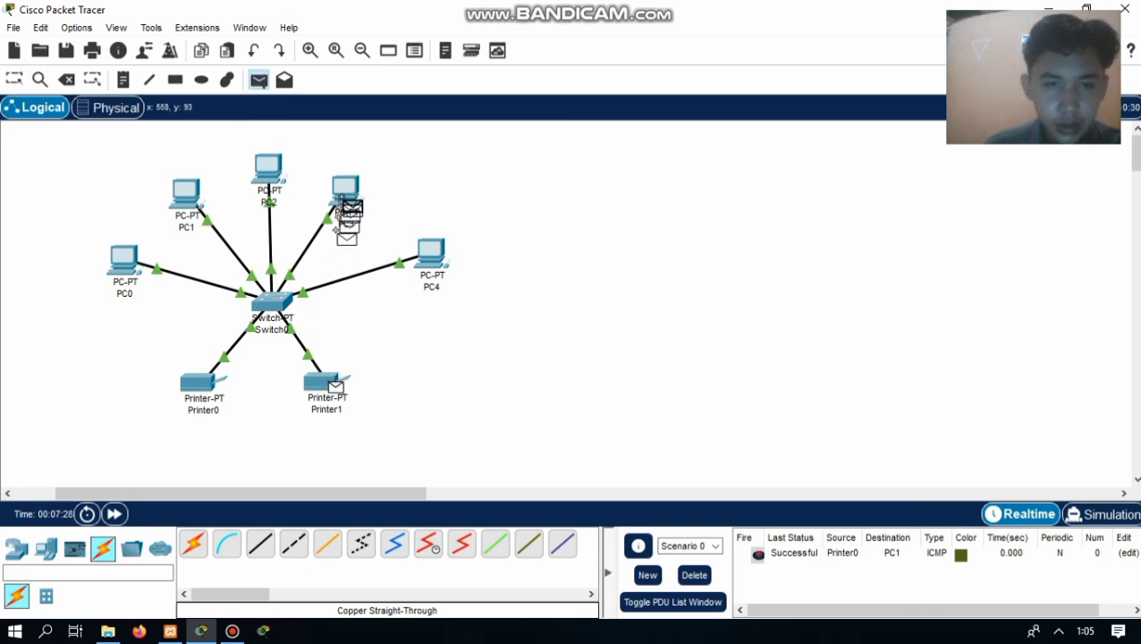
pyautogui.click(345, 192)
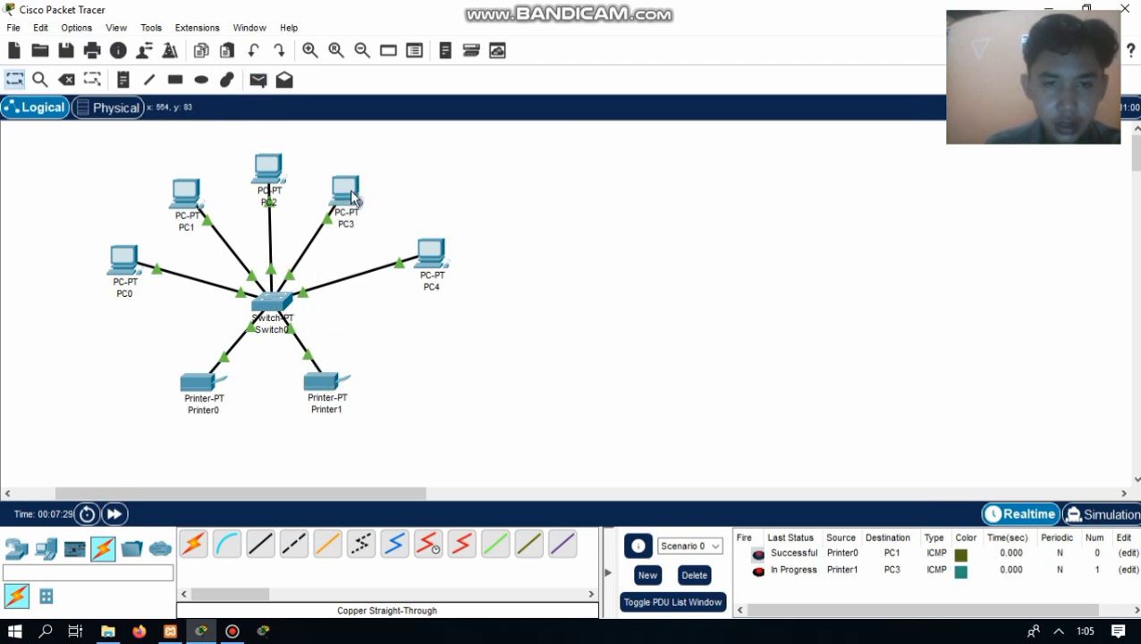
# Step: Play both packets' paths through the switch in Simulation mode, stop the playback, and return to Realtime mode
pyautogui.click(1098, 511)
pyautogui.click(1031, 324)
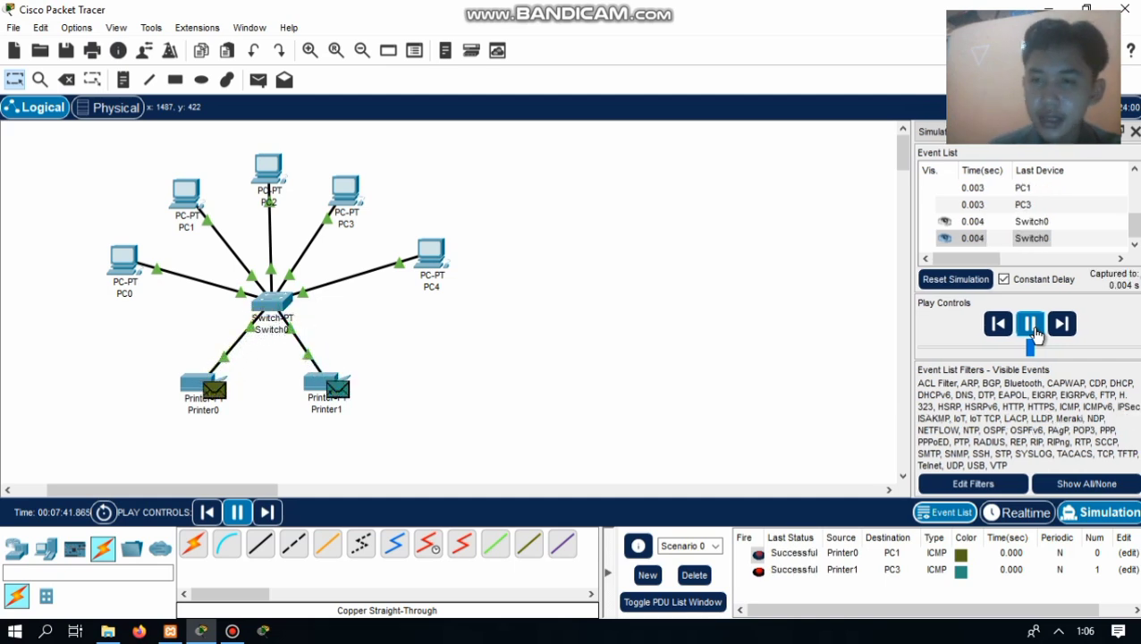
pyautogui.click(1033, 327)
pyautogui.click(1012, 514)
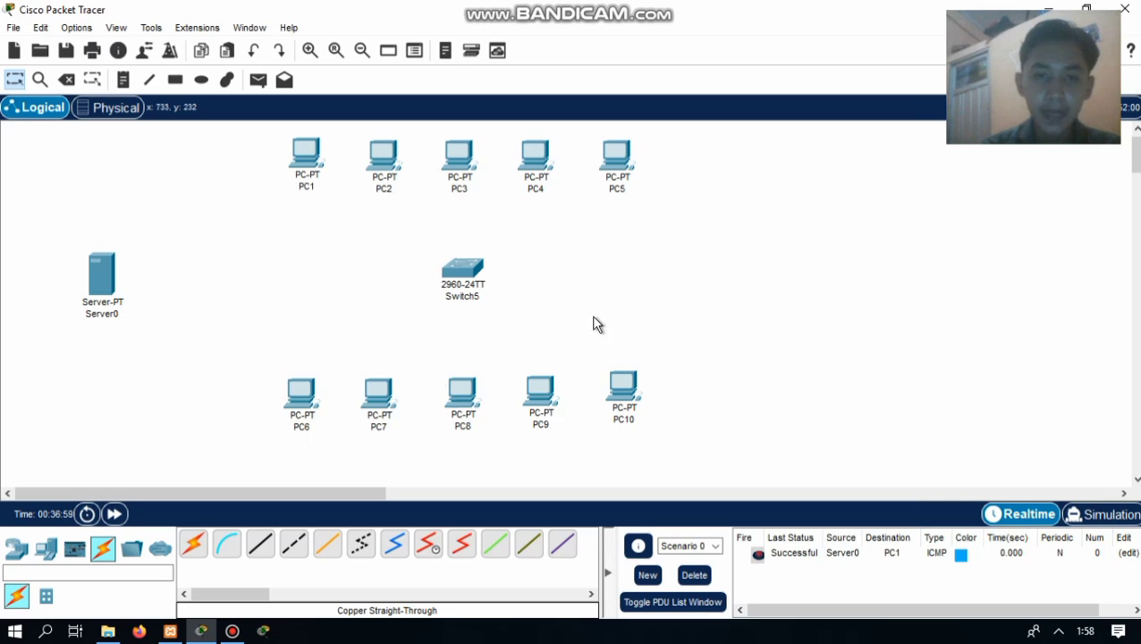
# Step: Place a generic PT-Switch to the right of the 2960 switch, between the two rows of PCs
pyautogui.moveTo(472, 275)
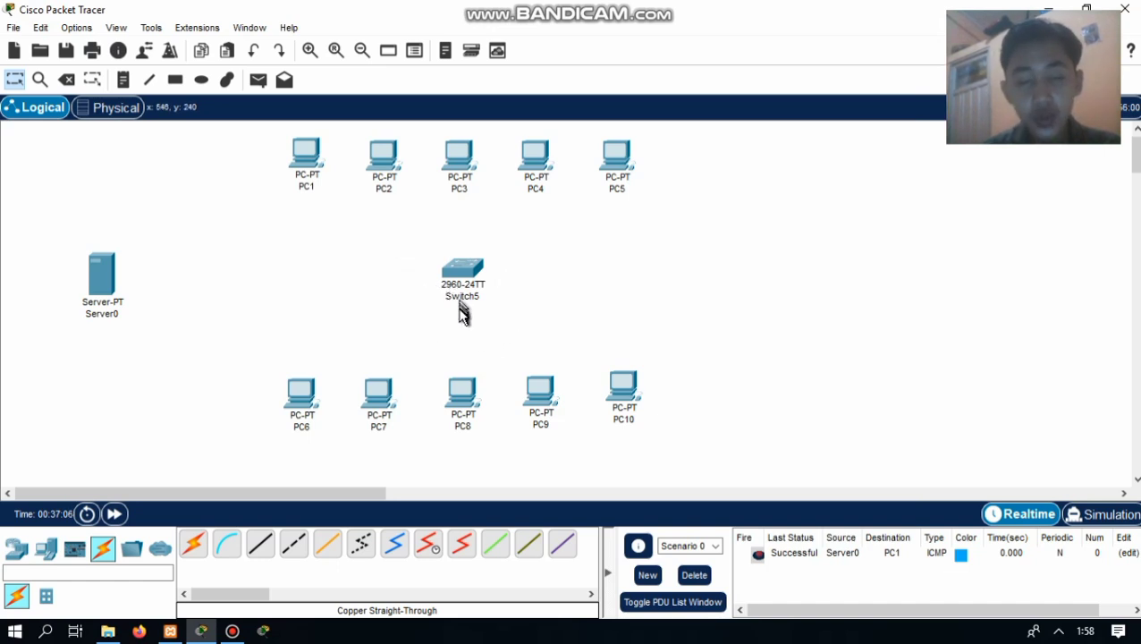
pyautogui.moveTo(450, 298)
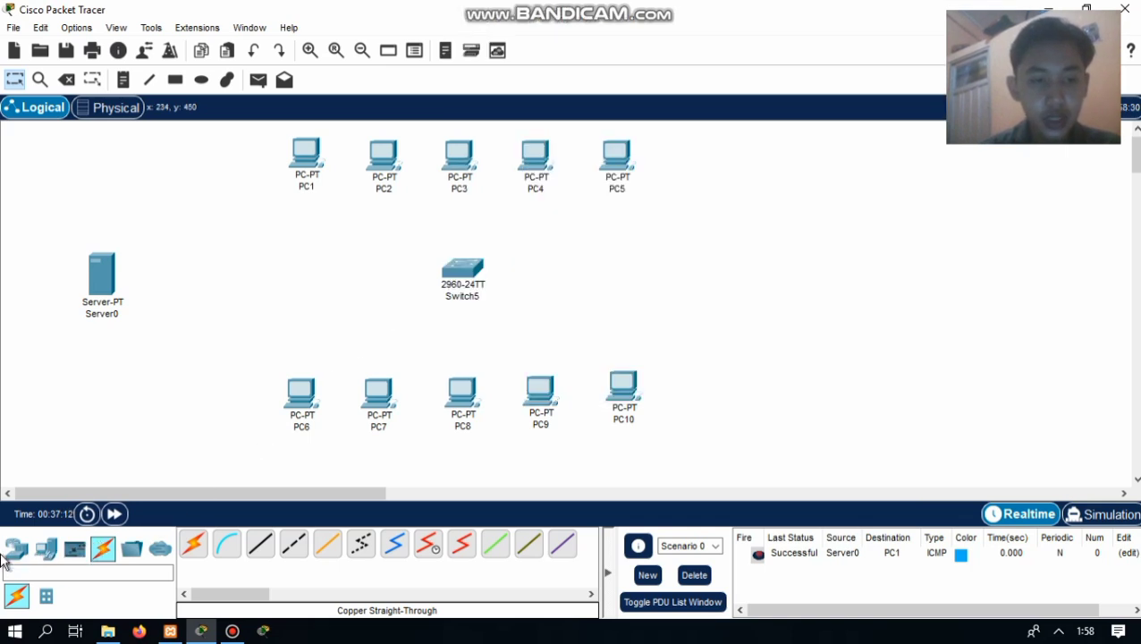
pyautogui.click(46, 548)
pyautogui.click(17, 548)
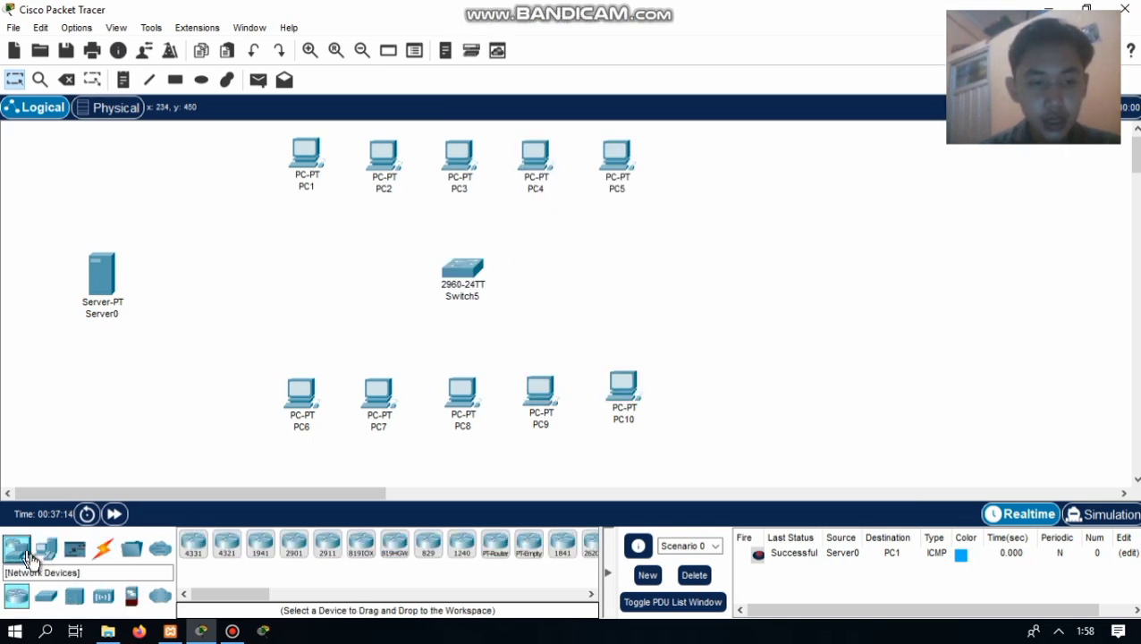
pyautogui.click(46, 596)
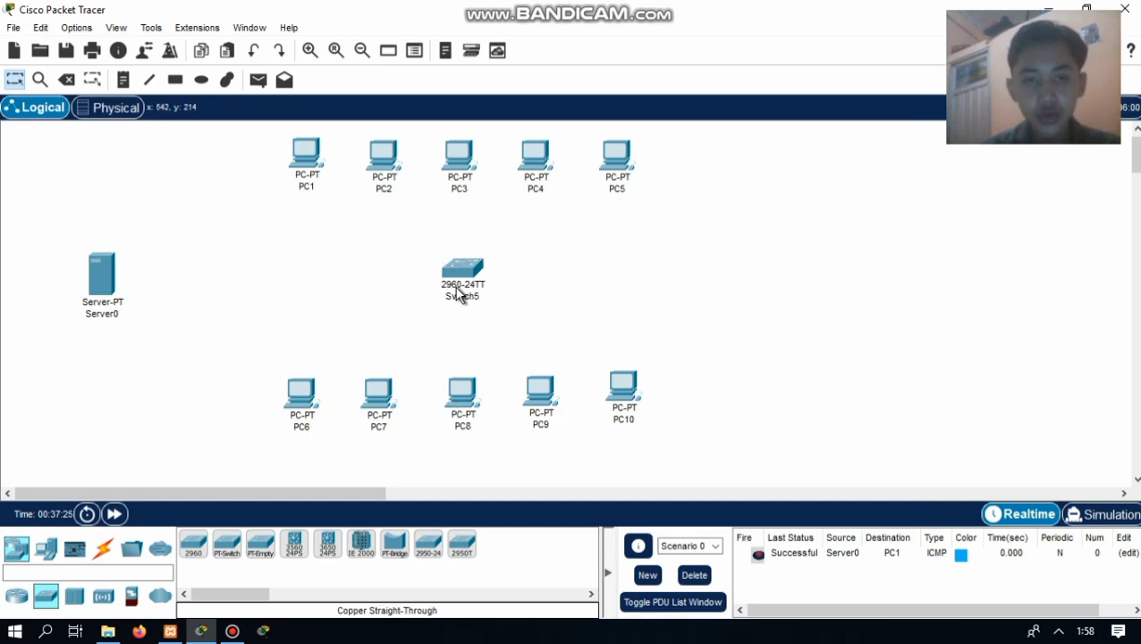
pyautogui.moveTo(459, 294)
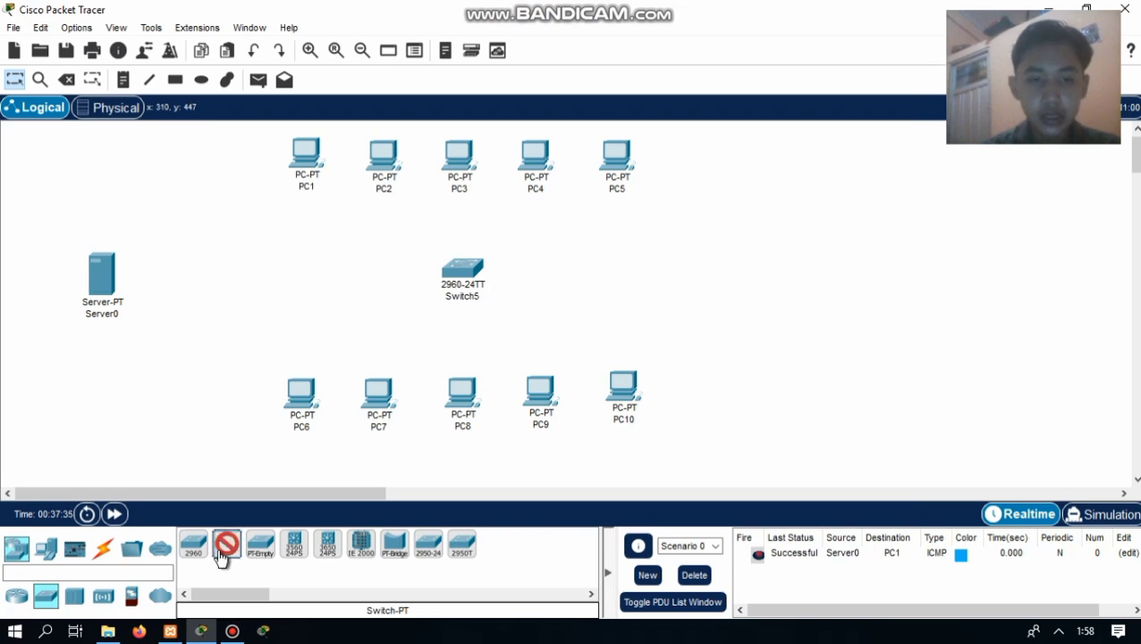
pyautogui.click(649, 267)
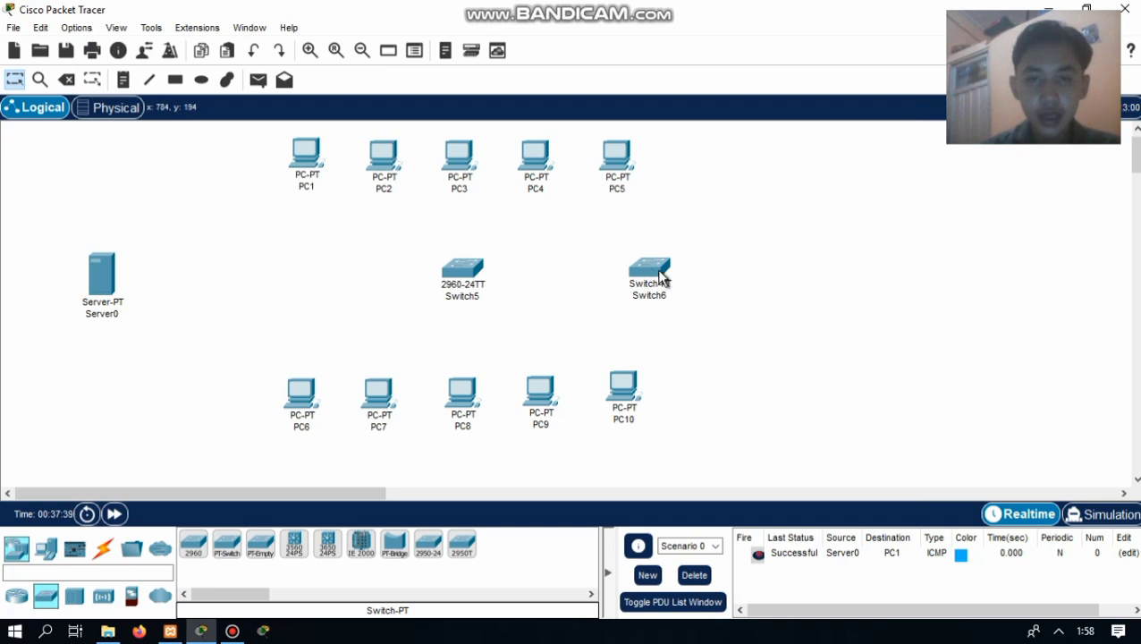
# Step: Delete the extra Switch-PT beside the 2960 switch
pyautogui.moveTo(661, 277)
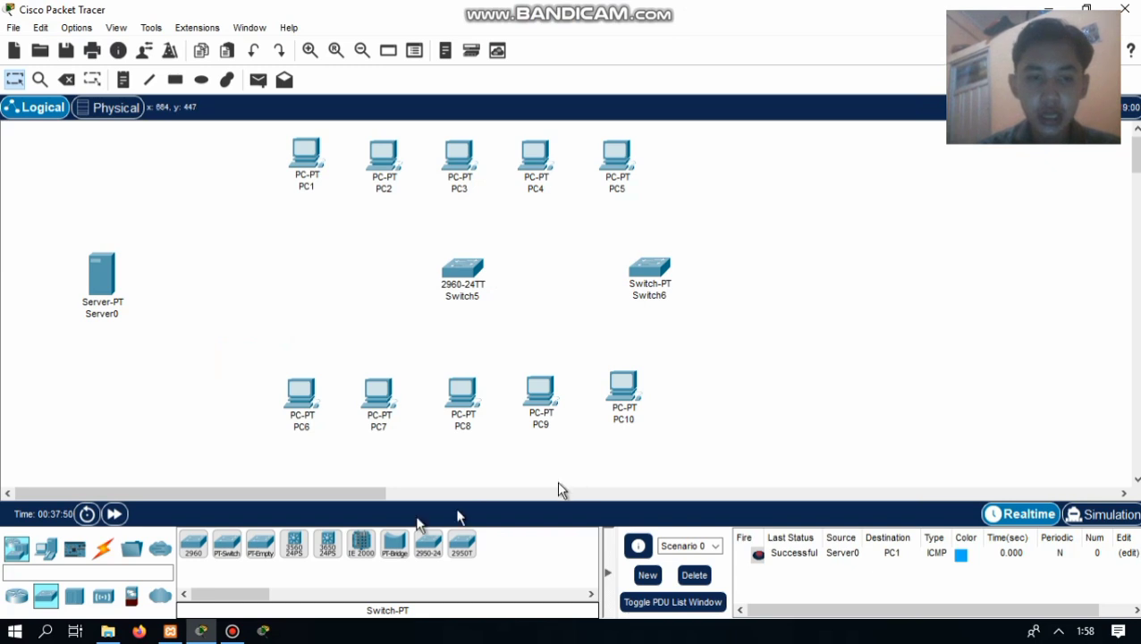
pyautogui.click(65, 81)
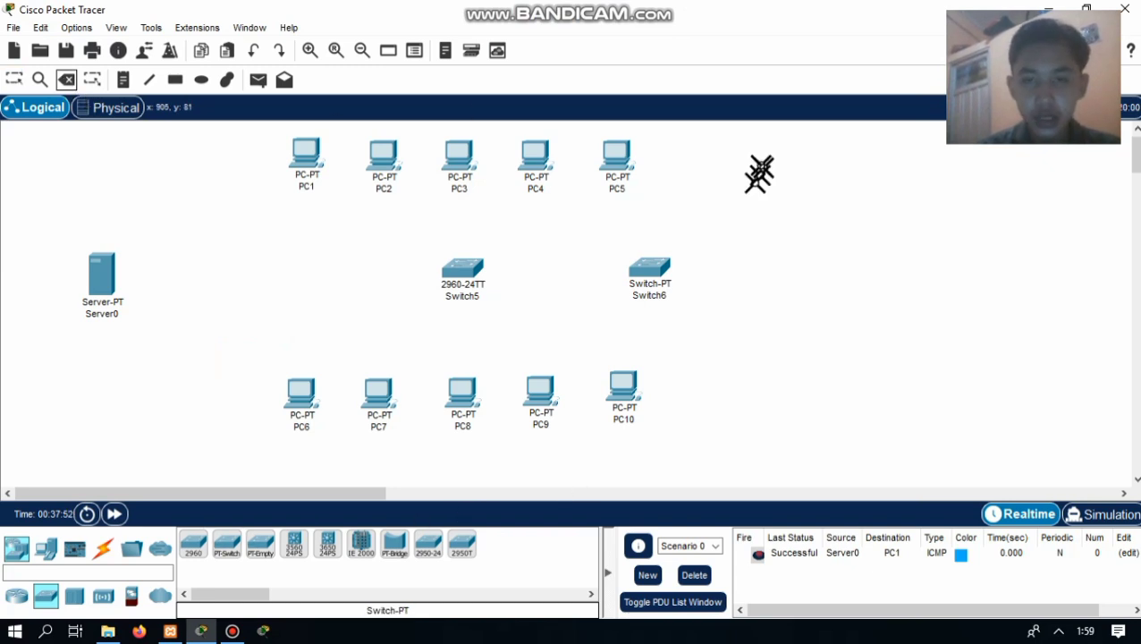
pyautogui.click(660, 273)
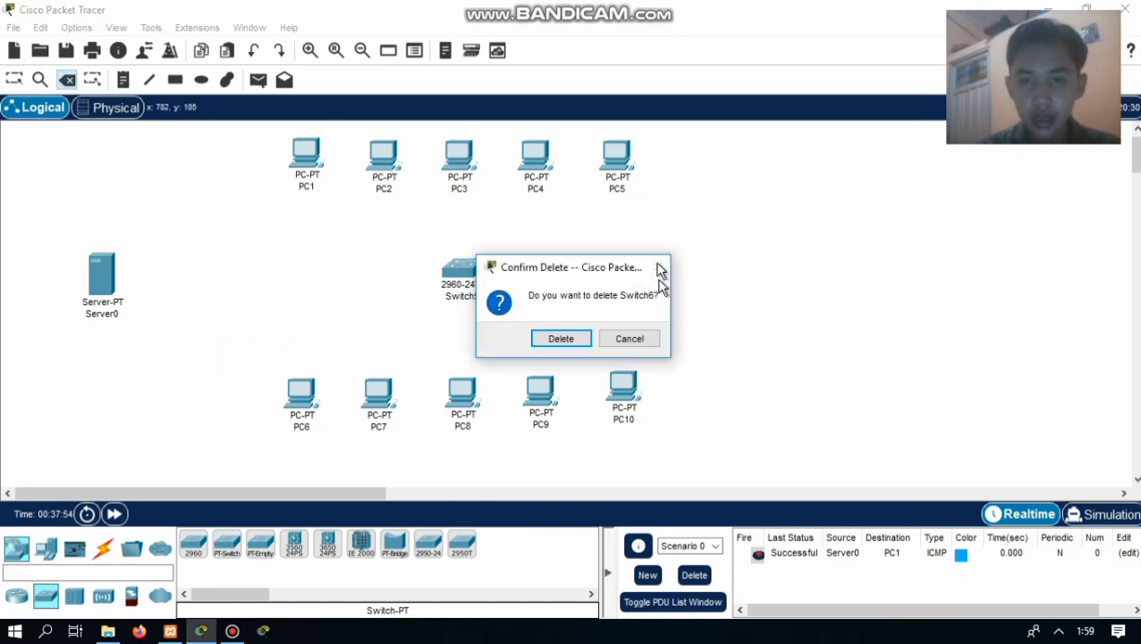
pyautogui.click(587, 338)
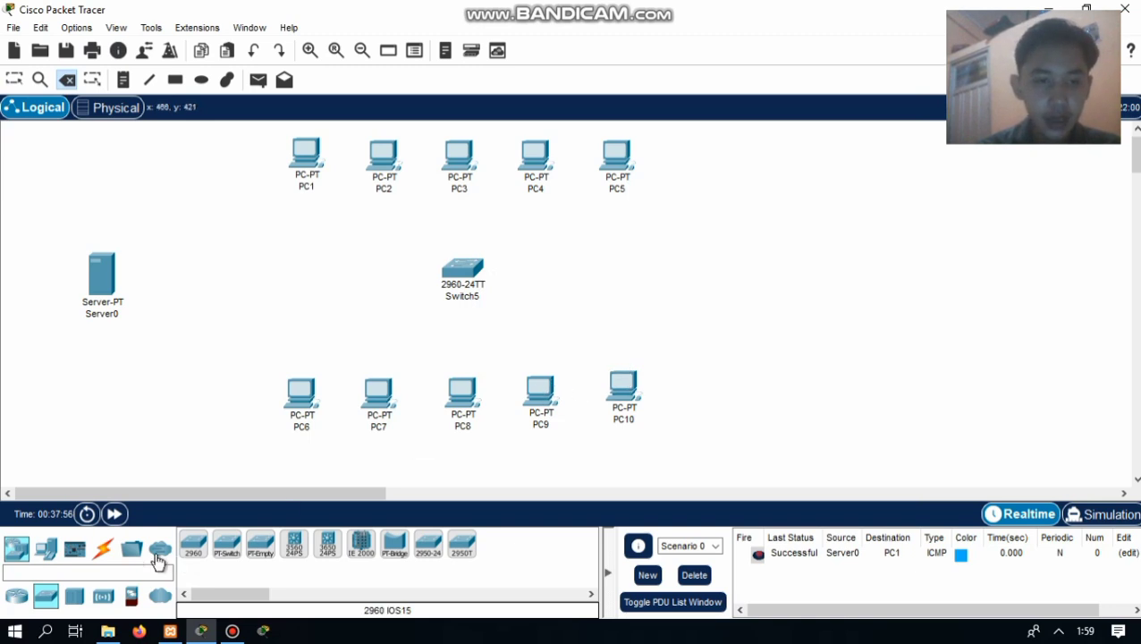
# Step: Connect Server0 to Switch5's FastEthernet0/1 port with a Copper Straight-Through cable
pyautogui.click(104, 550)
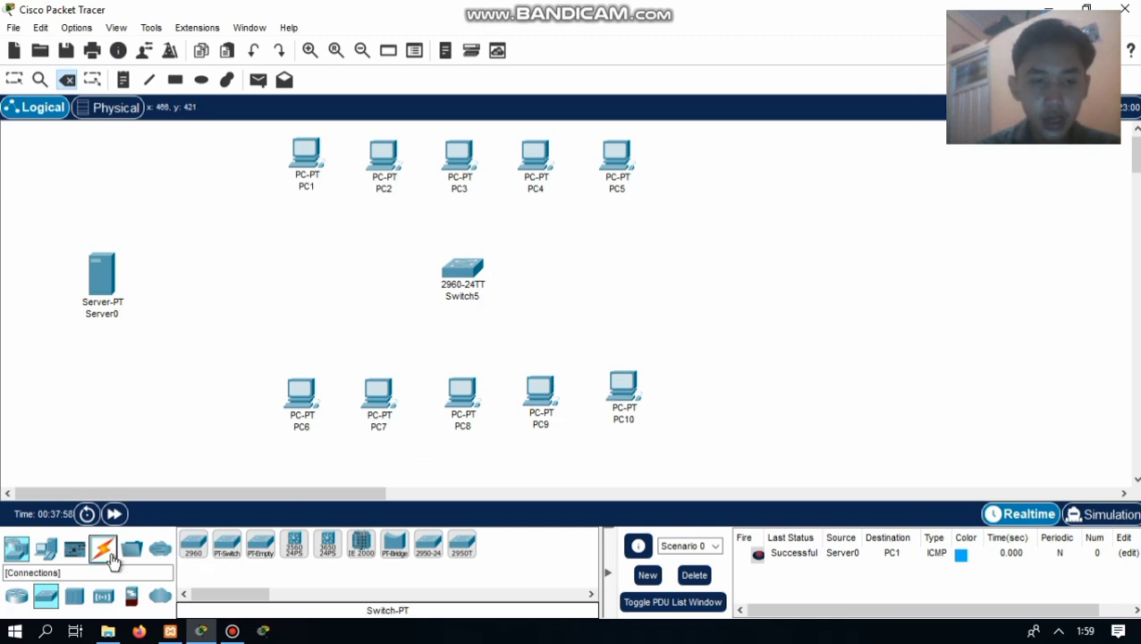
pyautogui.click(269, 547)
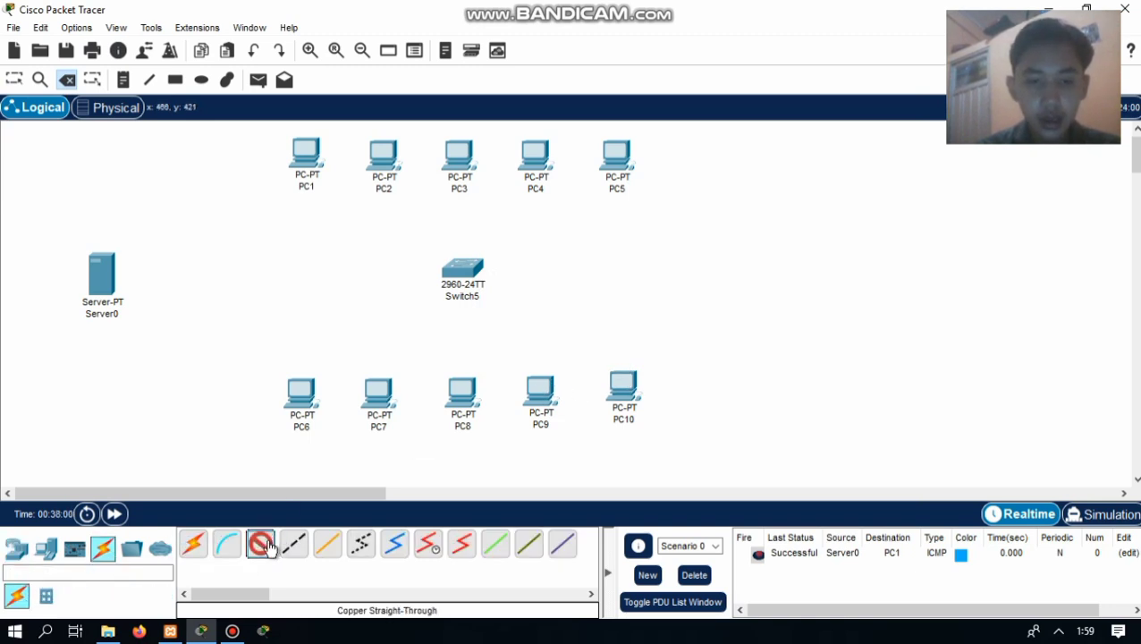
pyautogui.click(109, 287)
pyautogui.click(140, 297)
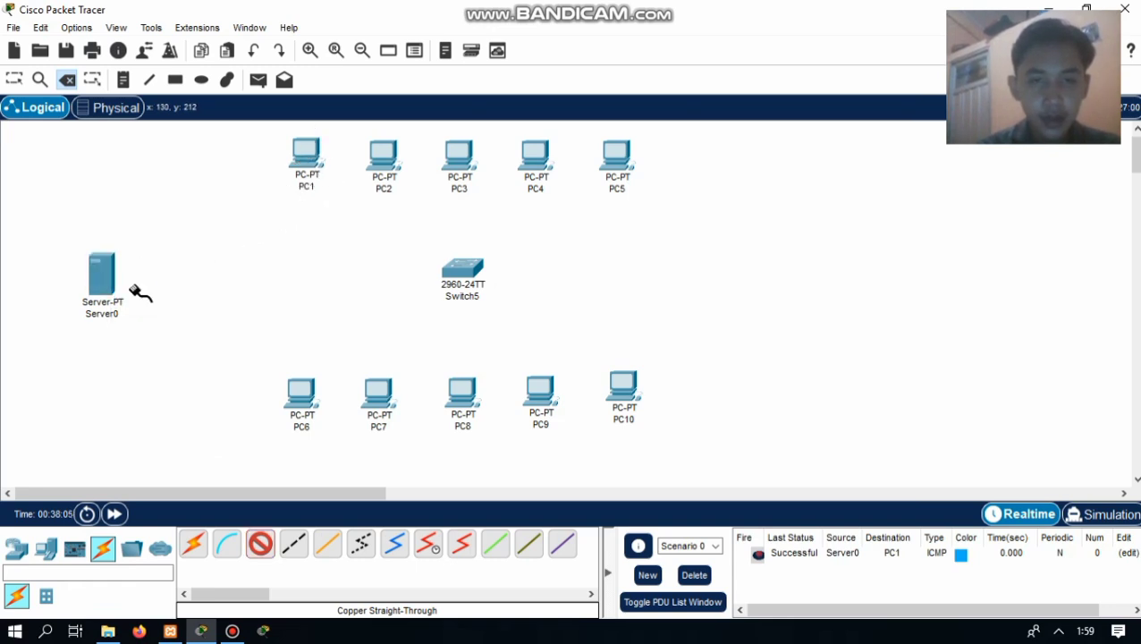
pyautogui.click(463, 276)
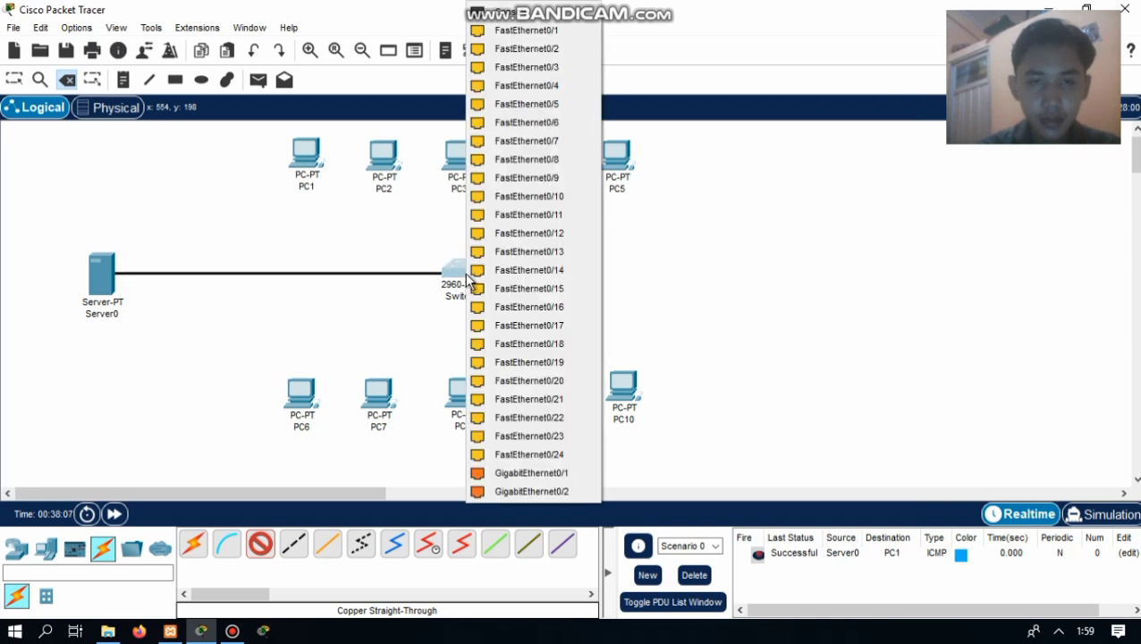
pyautogui.click(517, 46)
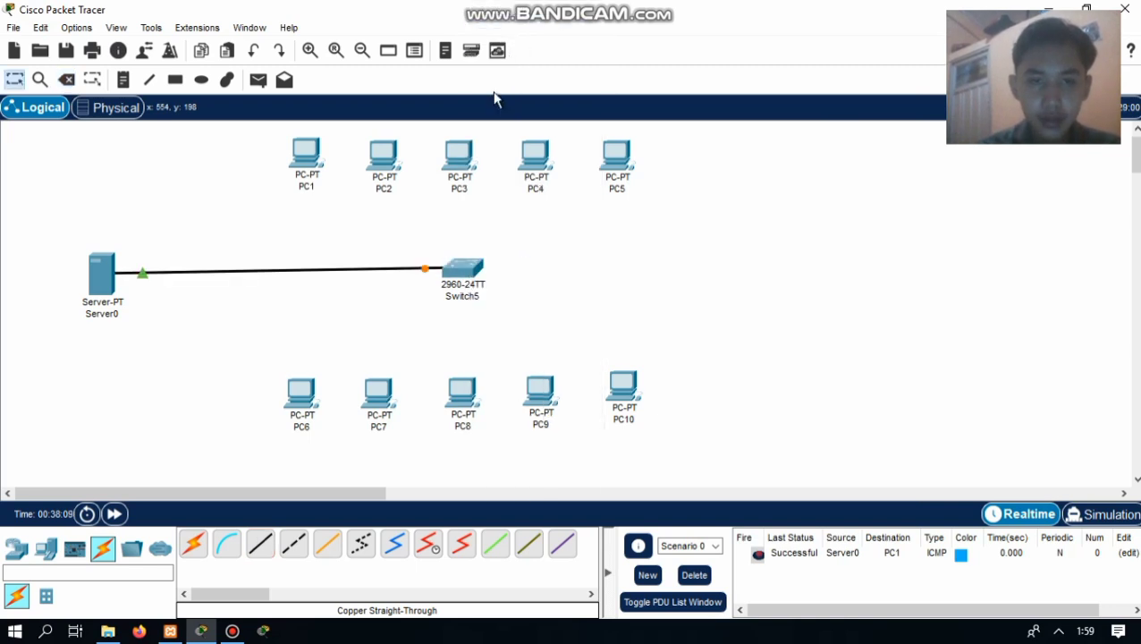
# Step: Connect PC1's FastEthernet0 to Switch5's FastEthernet0/2 port with a Copper Straight-Through cable
pyautogui.click(260, 552)
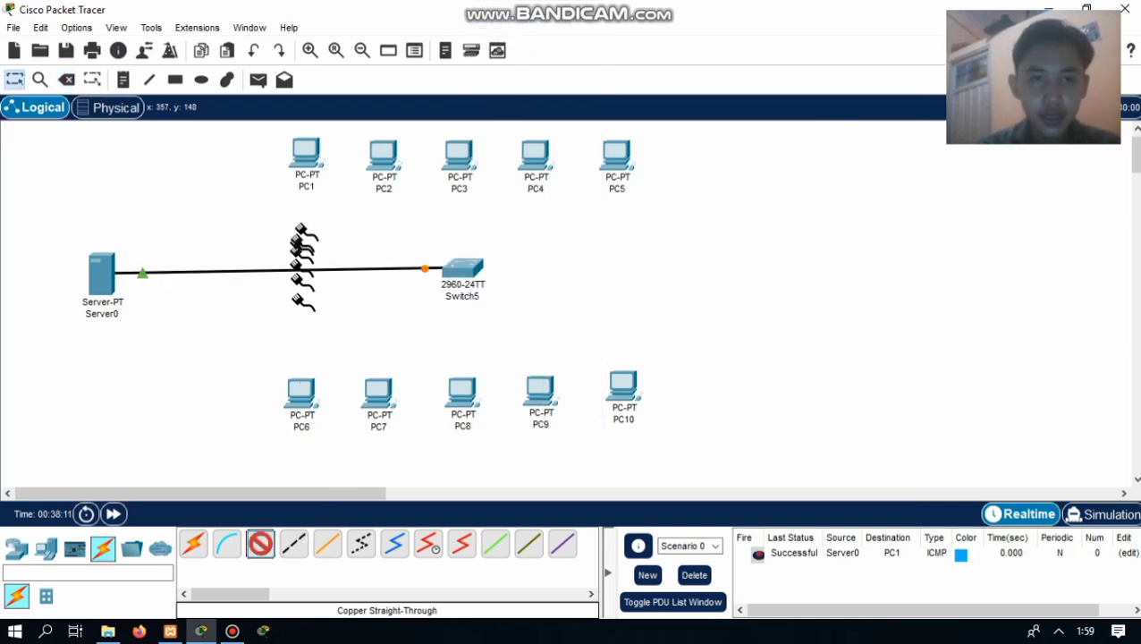
pyautogui.click(305, 173)
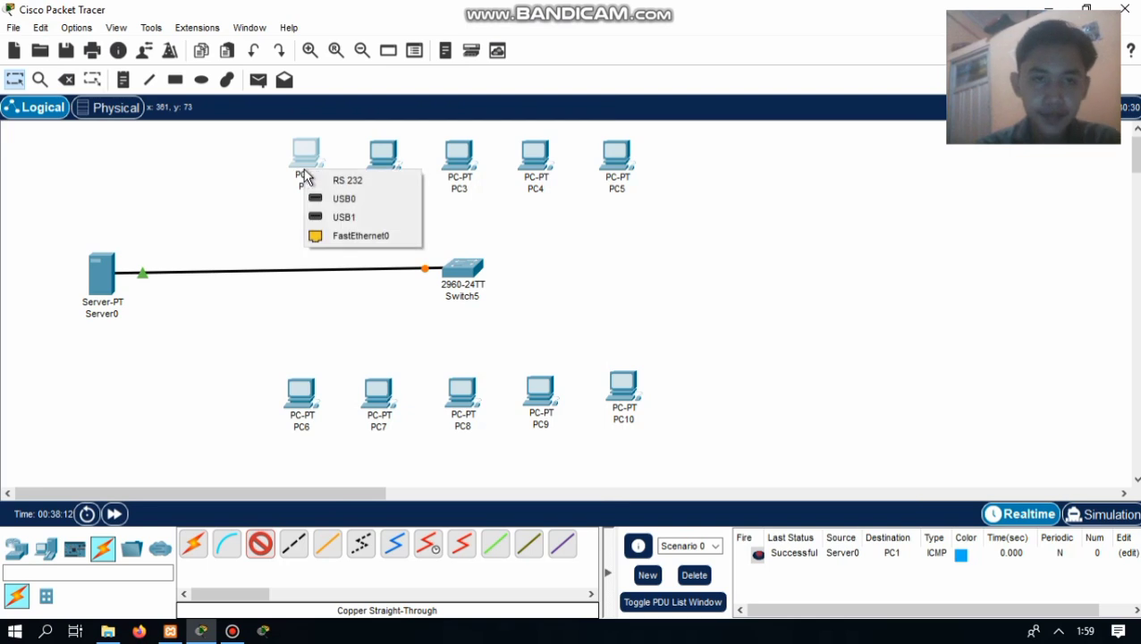
pyautogui.click(358, 236)
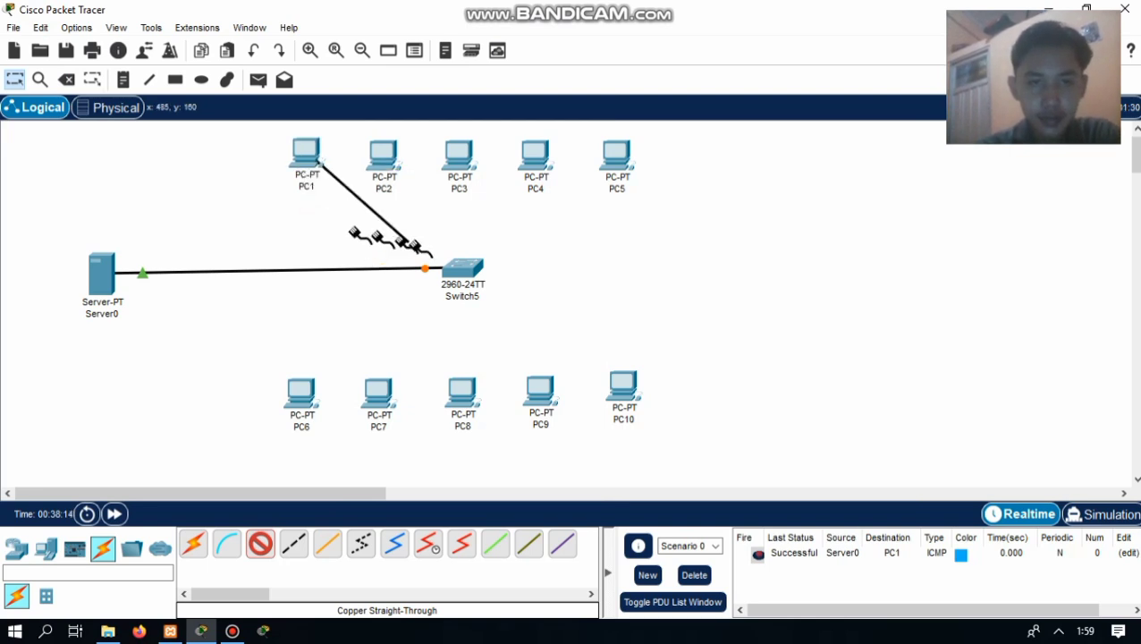
pyautogui.click(459, 267)
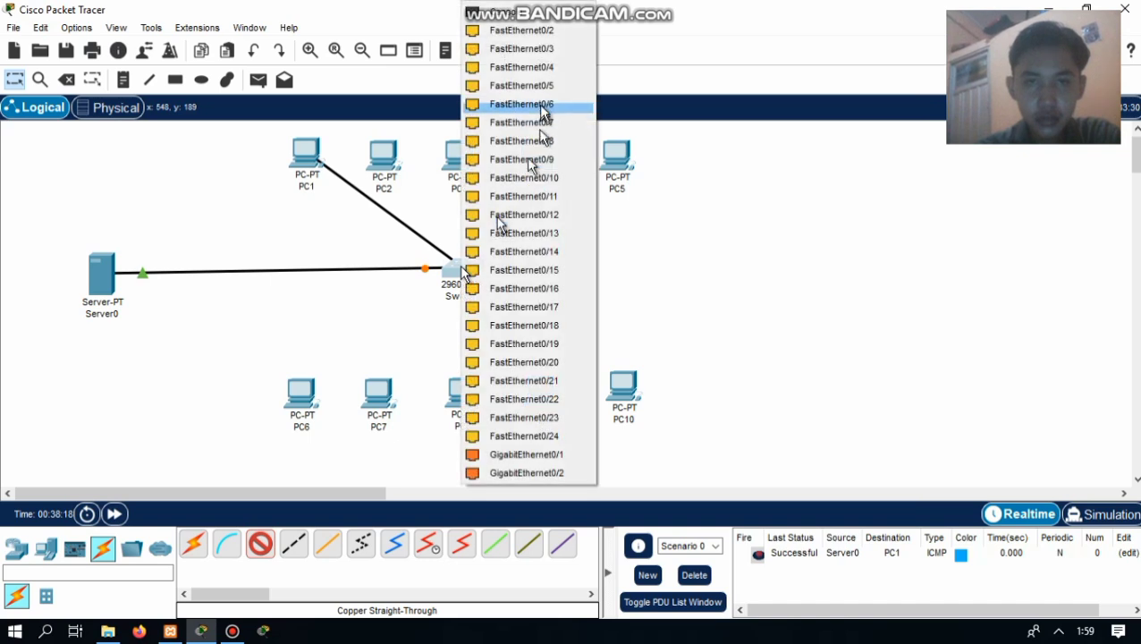
pyautogui.click(512, 32)
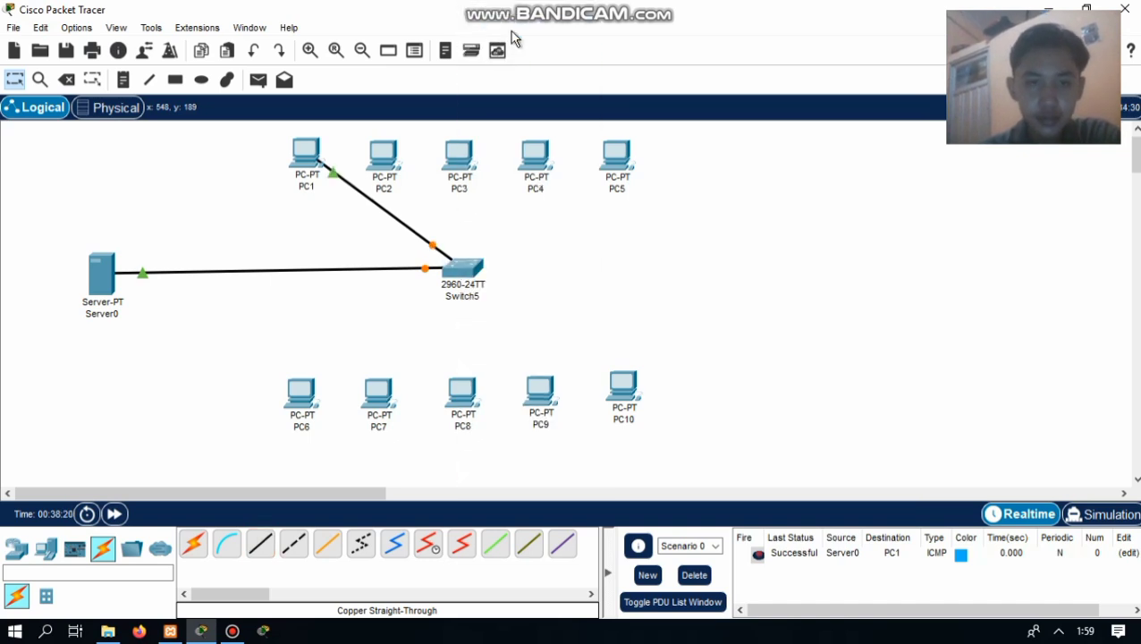
# Step: Connect PC2's FastEthernet0 to Switch5's FastEthernet0/3 port with a Copper Straight-Through cable
pyautogui.click(272, 556)
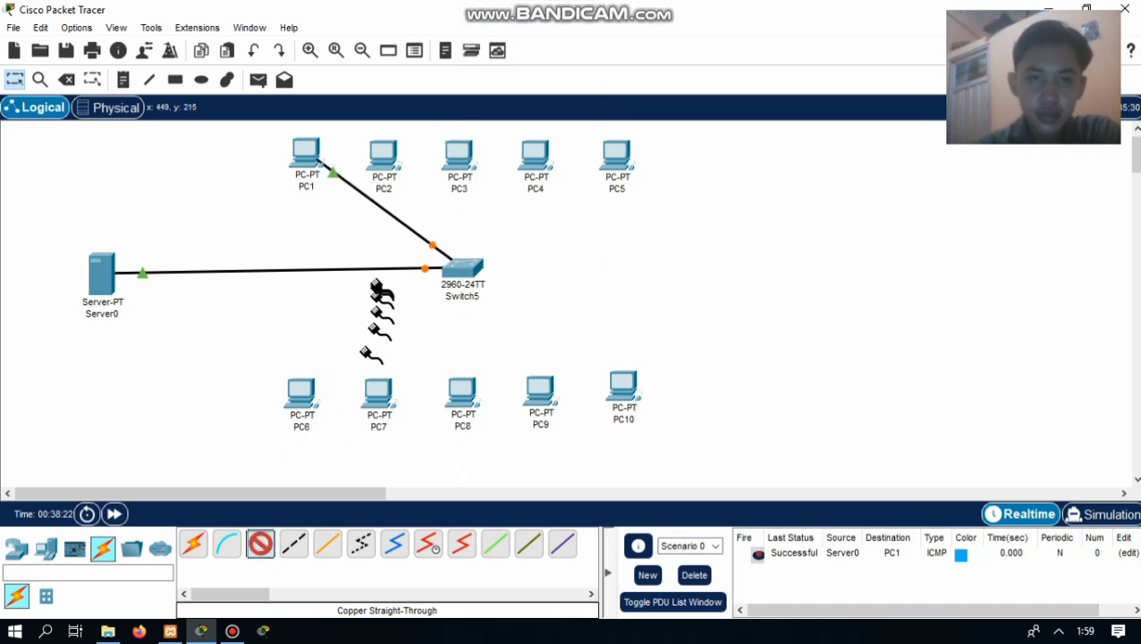
pyautogui.click(399, 160)
pyautogui.click(452, 219)
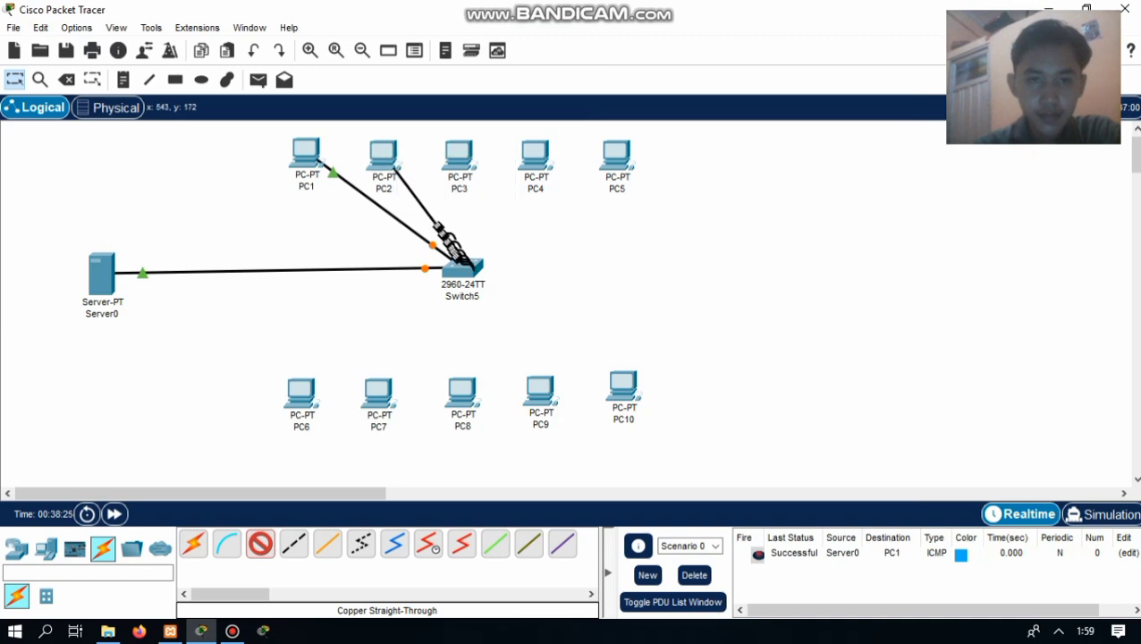
pyautogui.click(461, 267)
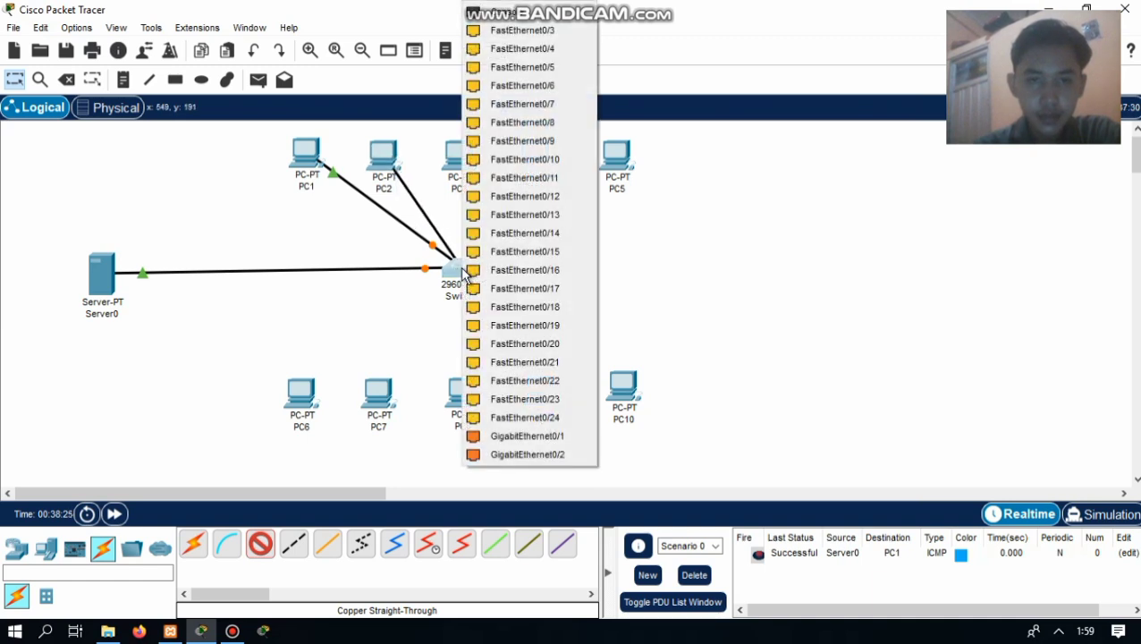
pyautogui.click(510, 34)
# Step: Connect PC3's FastEthernet0 to Switch5's FastEthernet0/4 port with a Copper Straight-Through cable
pyautogui.click(260, 543)
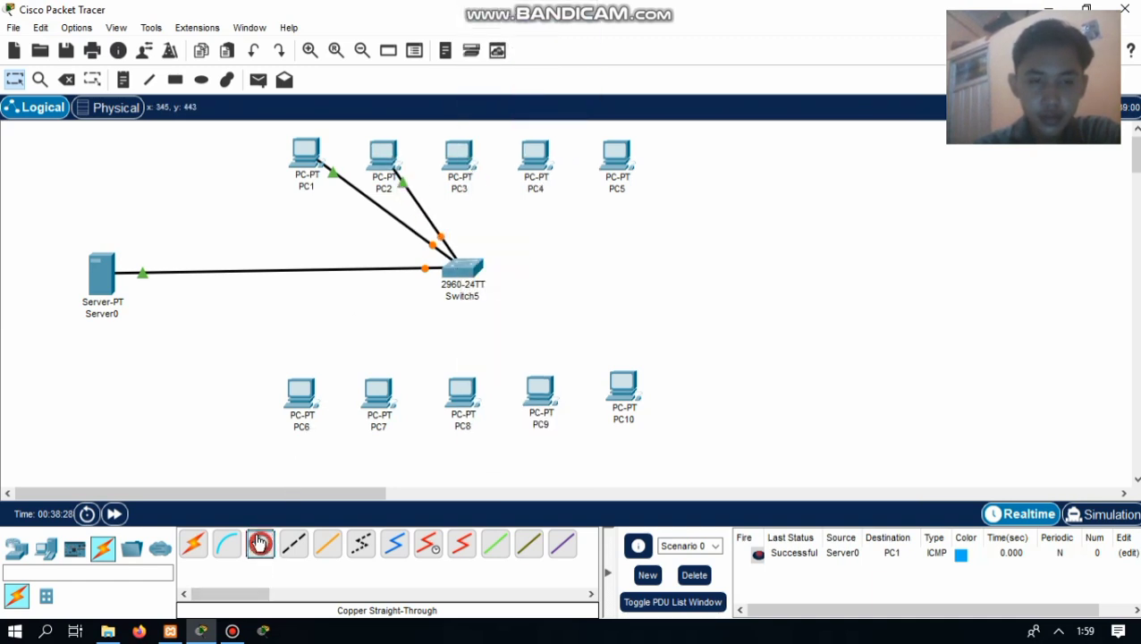
pyautogui.click(457, 163)
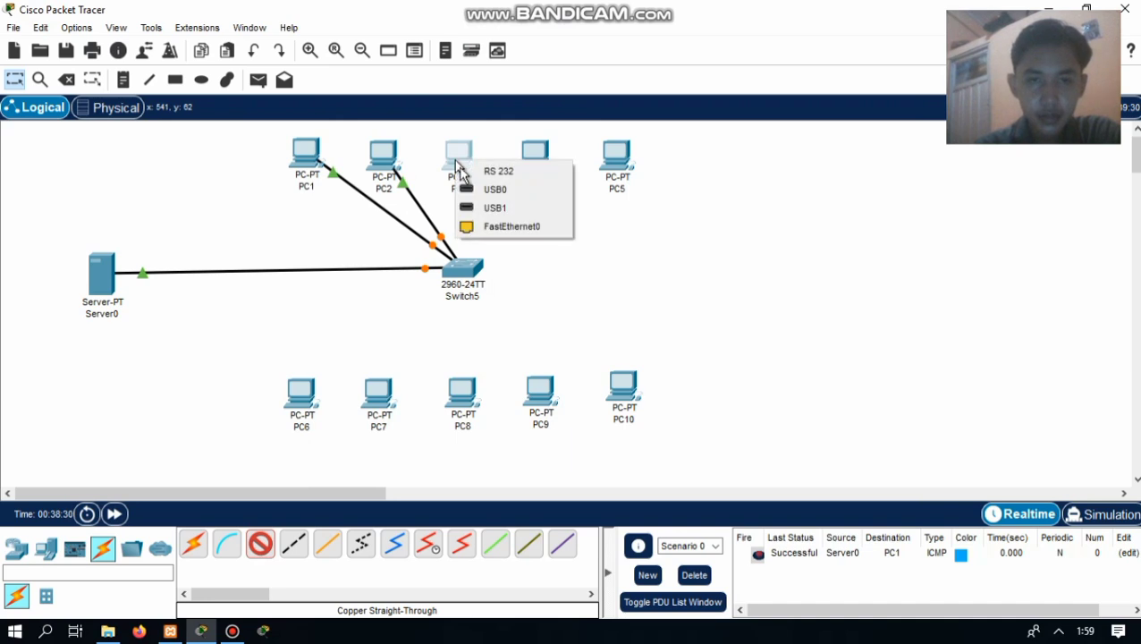
pyautogui.click(496, 226)
pyautogui.click(464, 266)
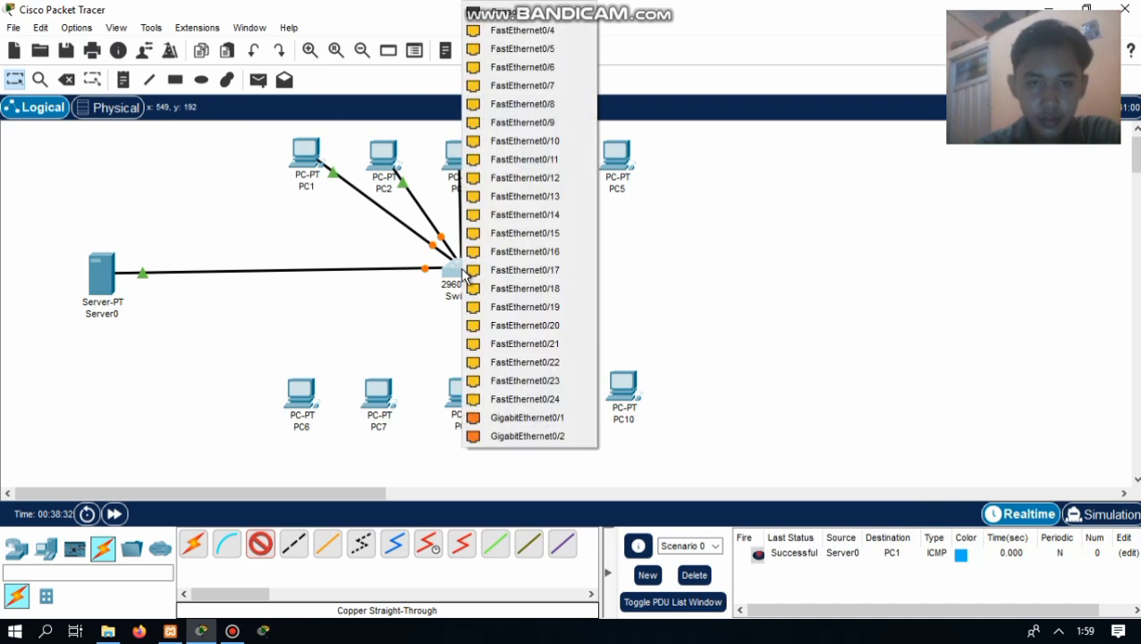
pyautogui.click(518, 34)
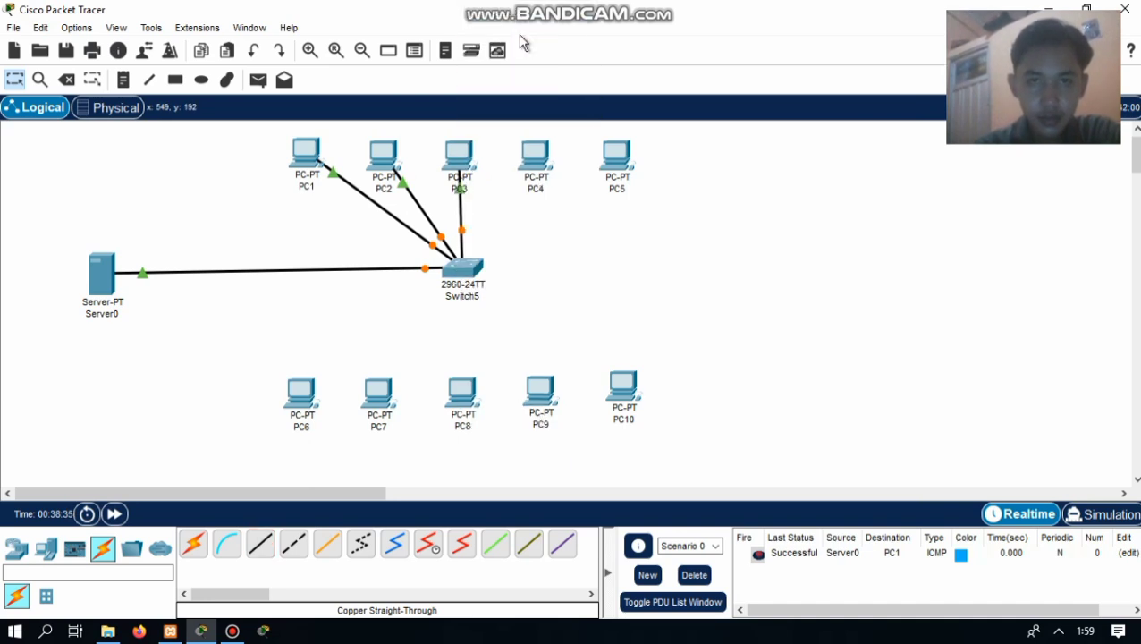
# Step: Connect PC4's FastEthernet0 to Switch5's FastEthernet0/5 port with a Copper Straight-Through cable
pyautogui.click(275, 547)
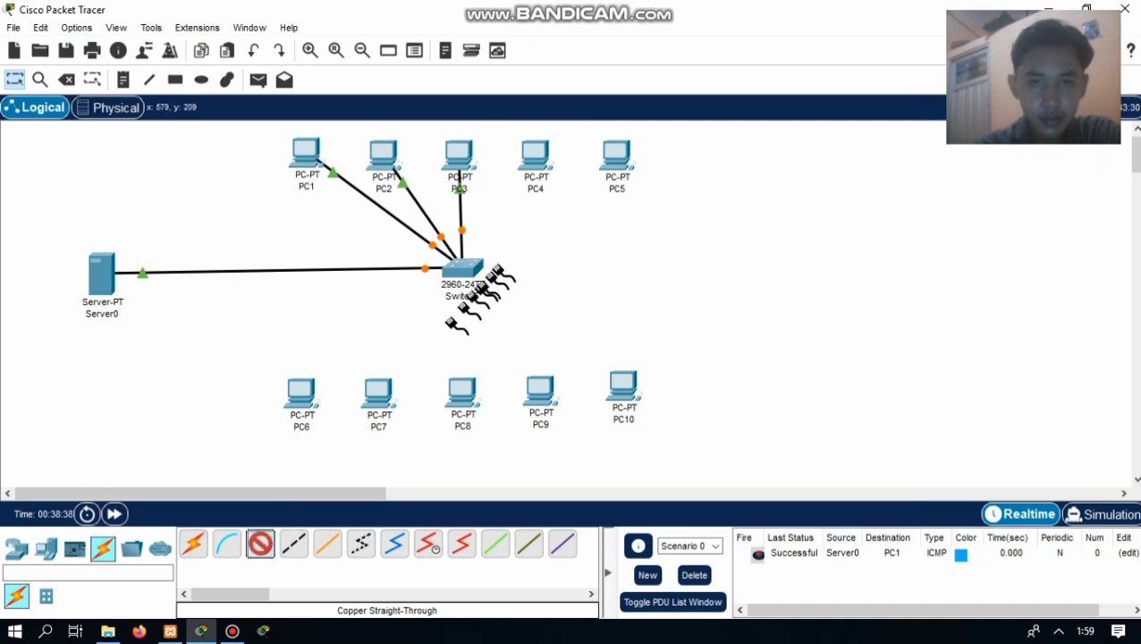
pyautogui.click(534, 159)
pyautogui.click(553, 227)
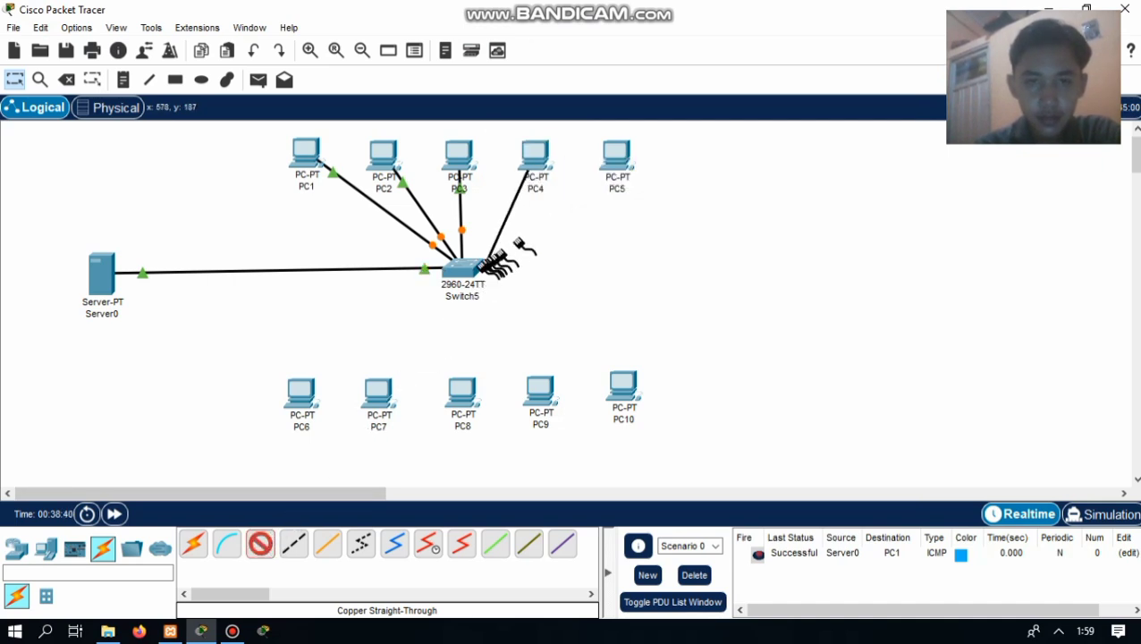
pyautogui.click(469, 270)
pyautogui.click(555, 32)
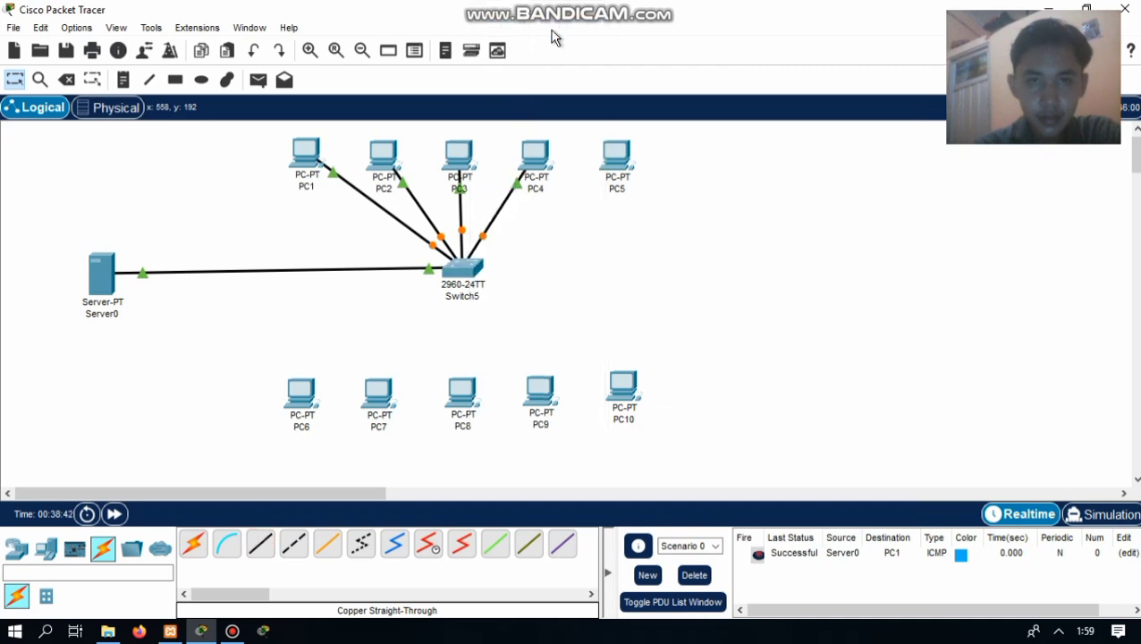
# Step: Connect PC5's FastEthernet0 to Switch5's FastEthernet0/6 port with a Copper Straight-Through cable
pyautogui.click(259, 548)
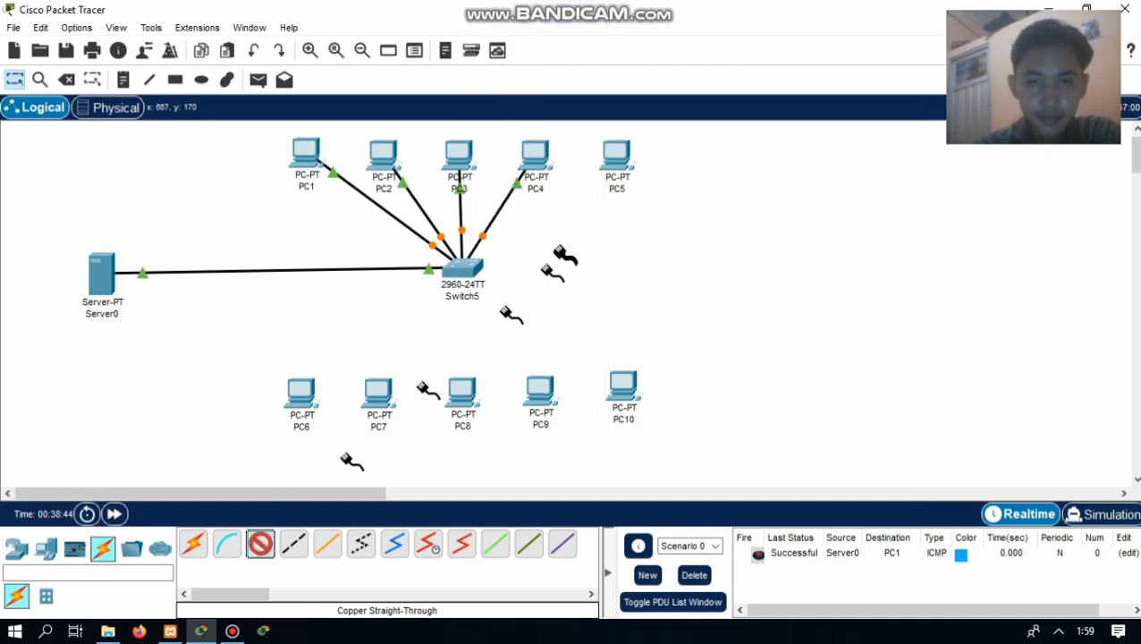
pyautogui.click(622, 165)
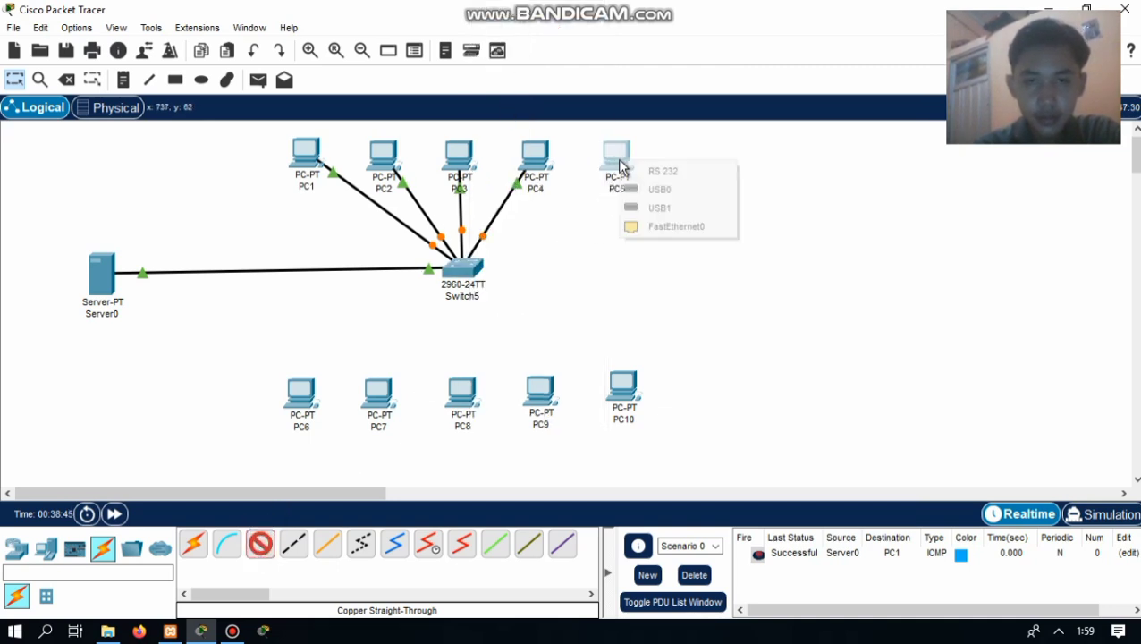
pyautogui.click(661, 226)
pyautogui.click(461, 266)
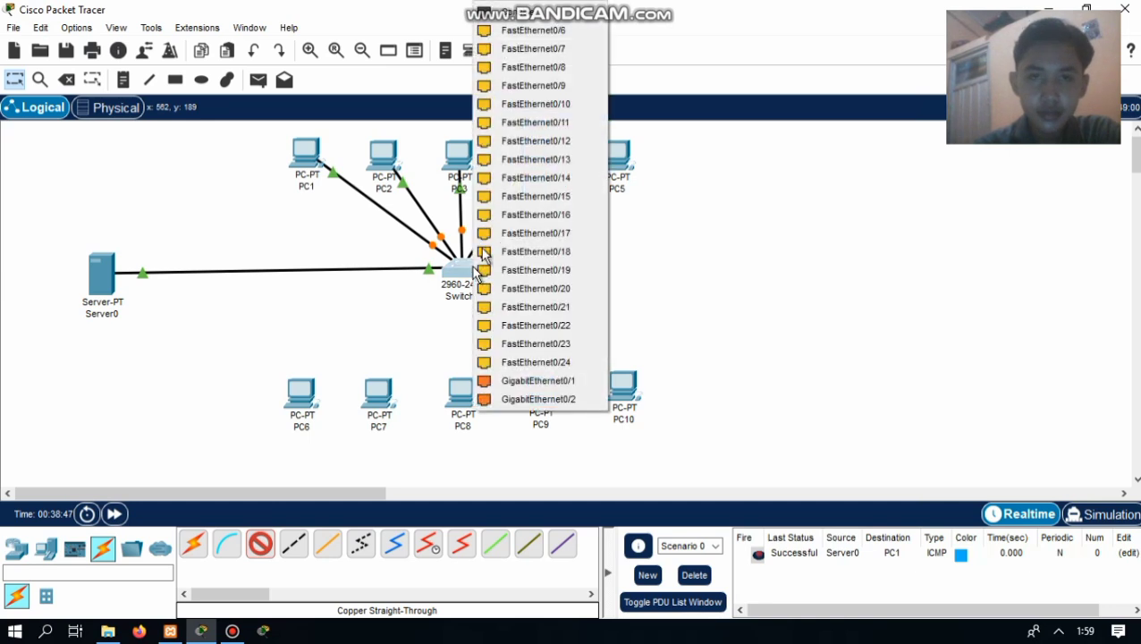
pyautogui.click(558, 30)
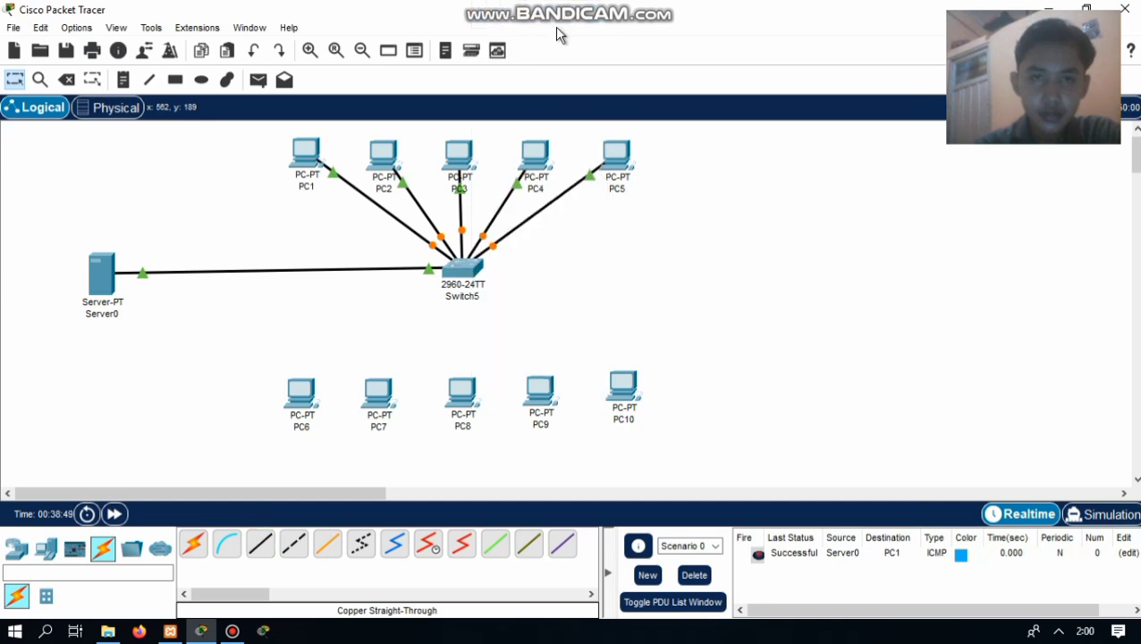
# Step: Connect PC6's FastEthernet0 to Switch5's FastEthernet0/7 port with a Copper Straight-Through cable
pyautogui.click(260, 545)
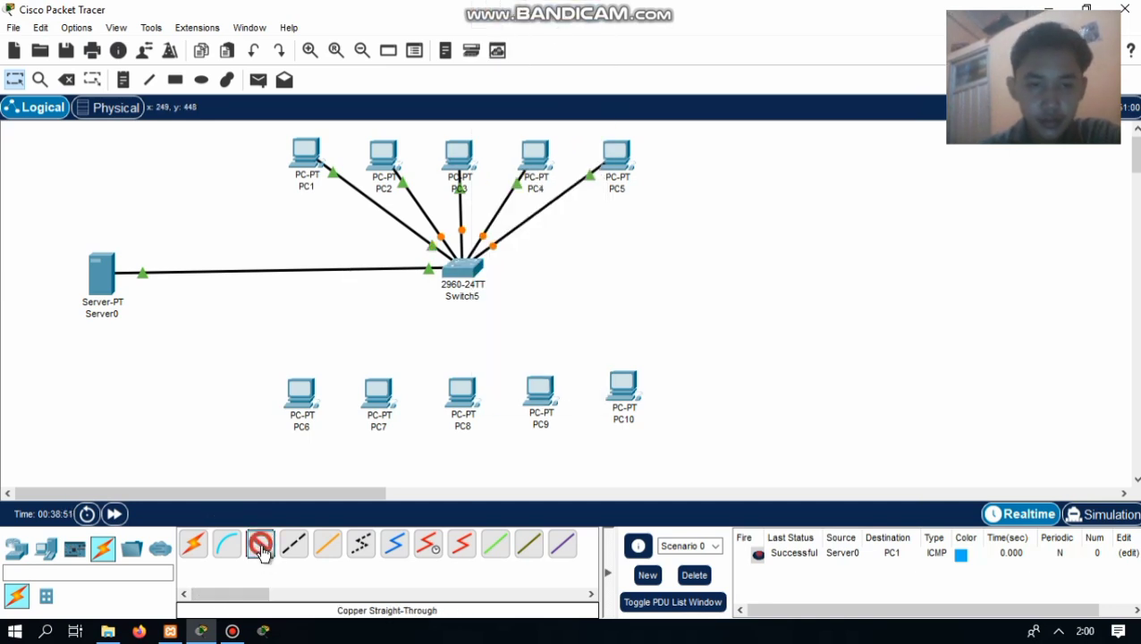
pyautogui.click(306, 398)
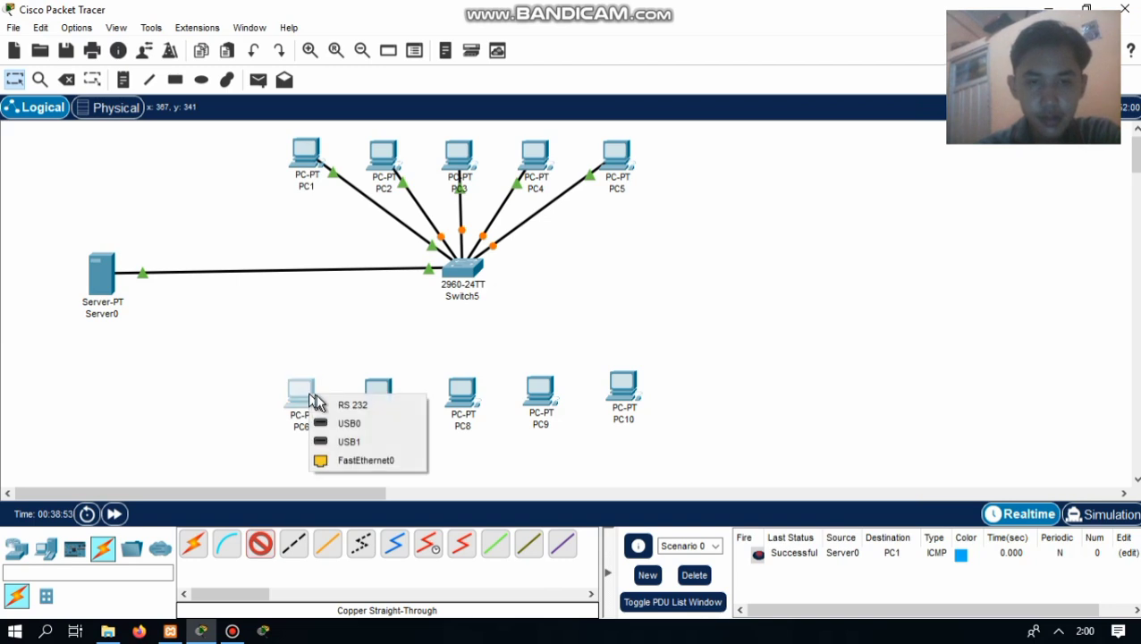
pyautogui.click(360, 460)
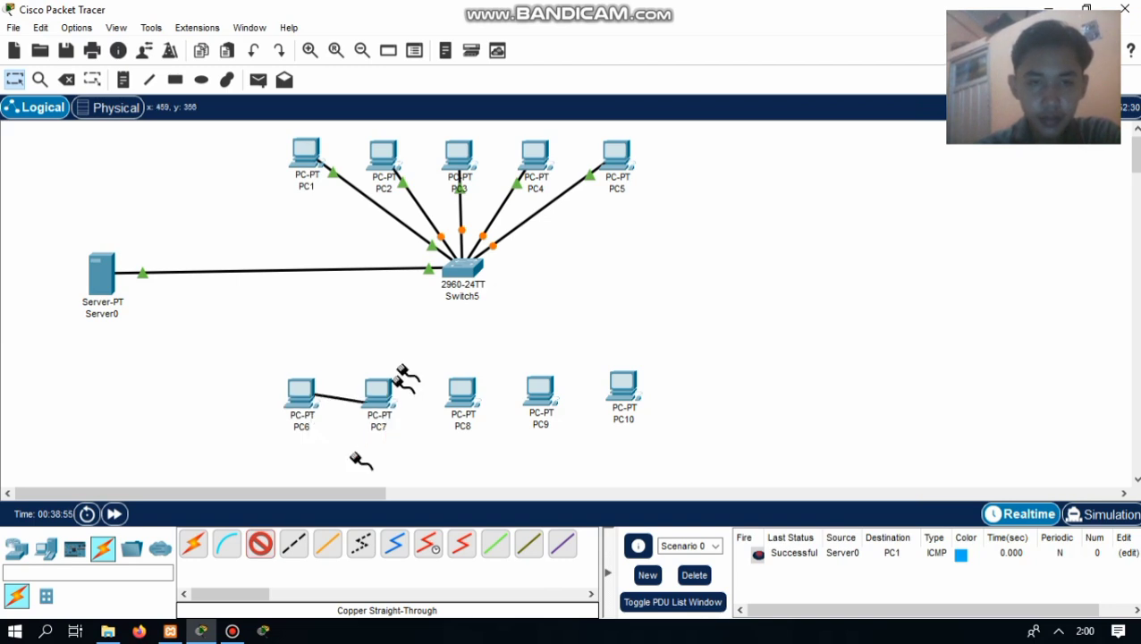
pyautogui.click(472, 277)
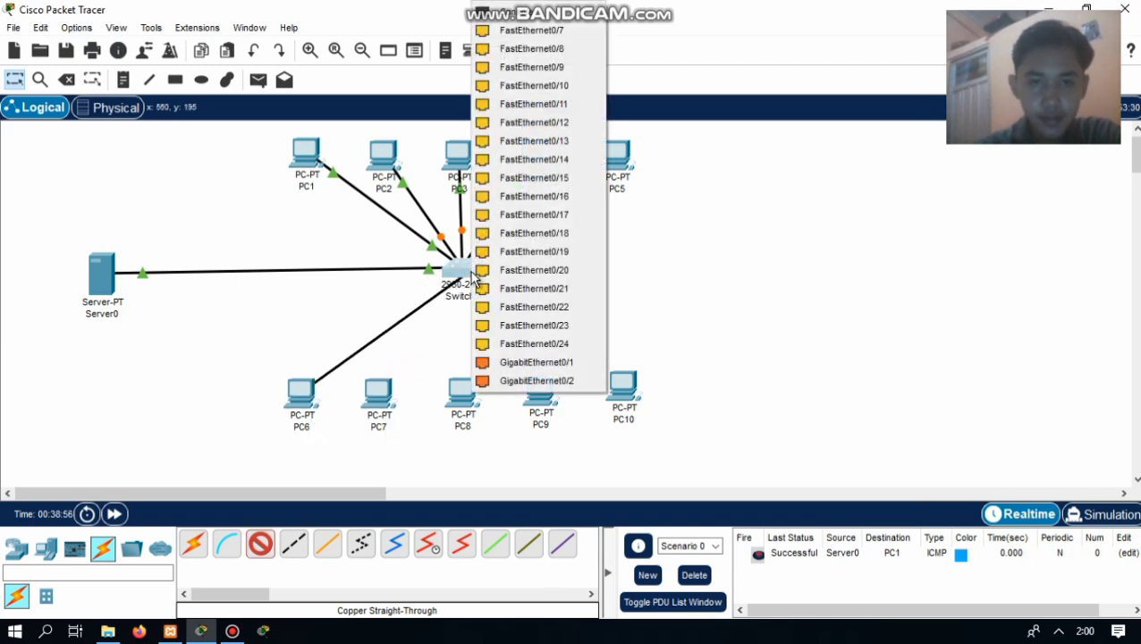
pyautogui.click(548, 33)
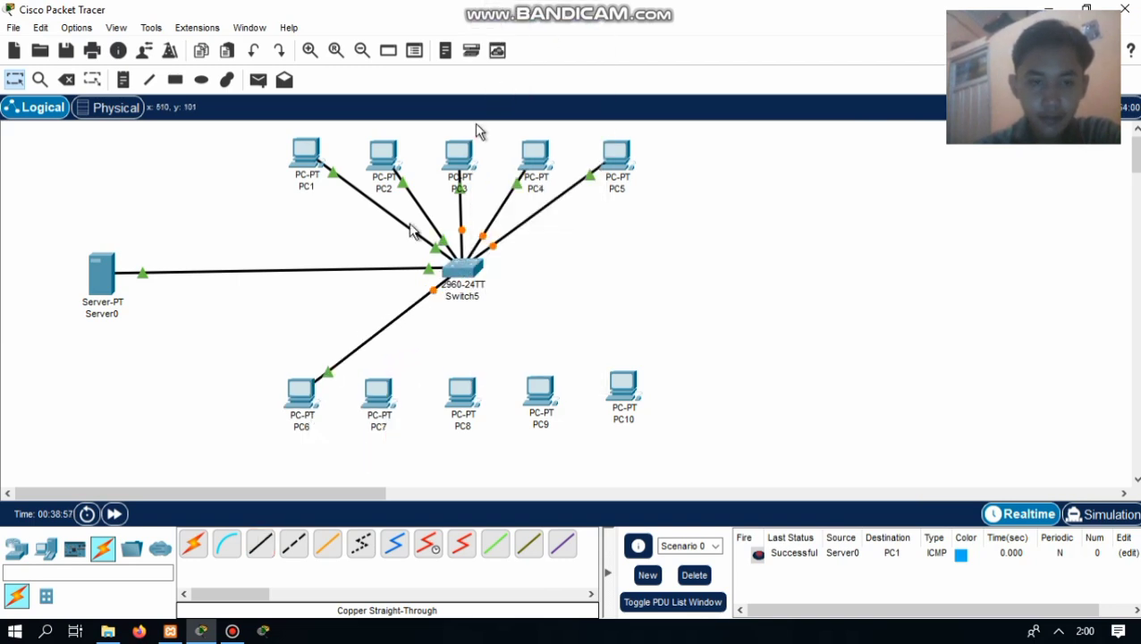
# Step: Connect PC7's FastEthernet0 to Switch5's FastEthernet0/8 port with a Copper Straight-Through cable
pyautogui.click(255, 547)
pyautogui.click(376, 391)
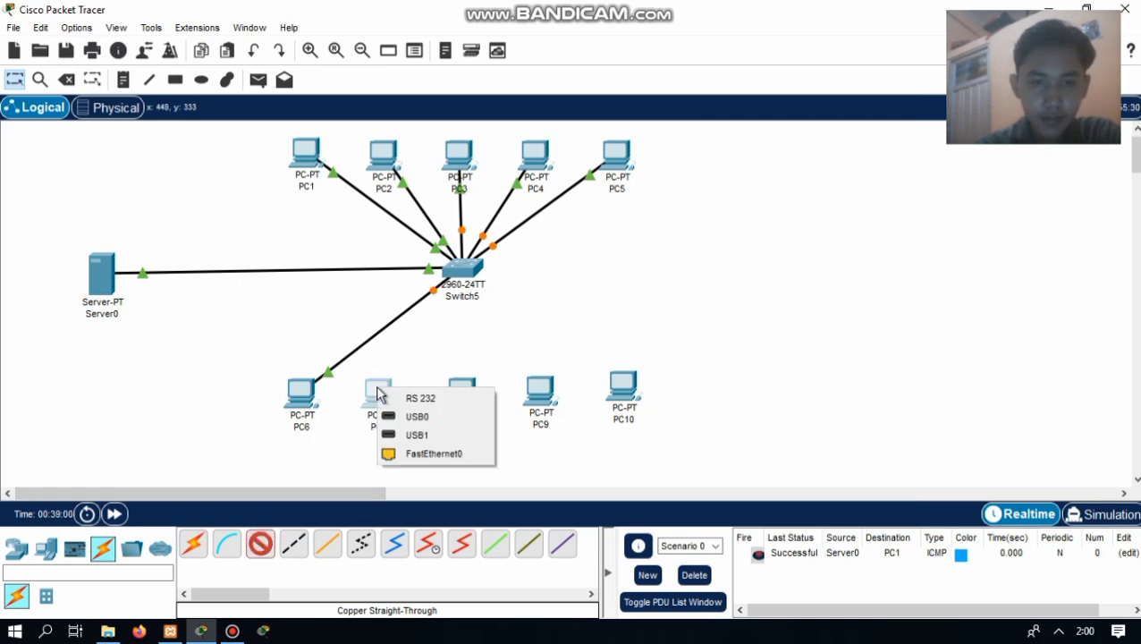
pyautogui.click(409, 453)
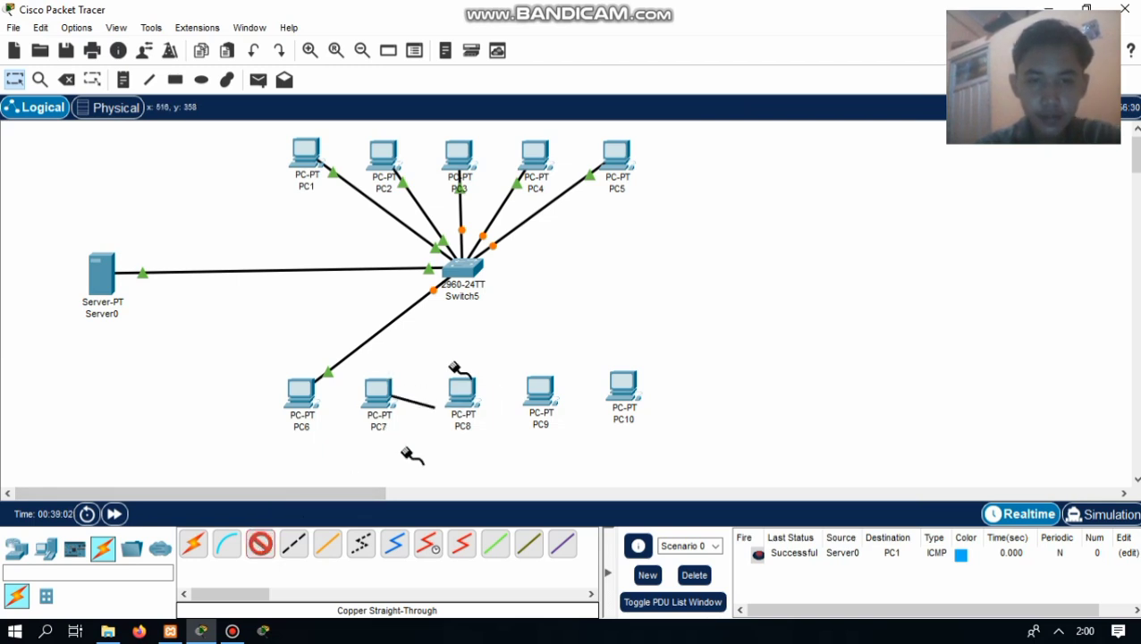
pyautogui.click(468, 276)
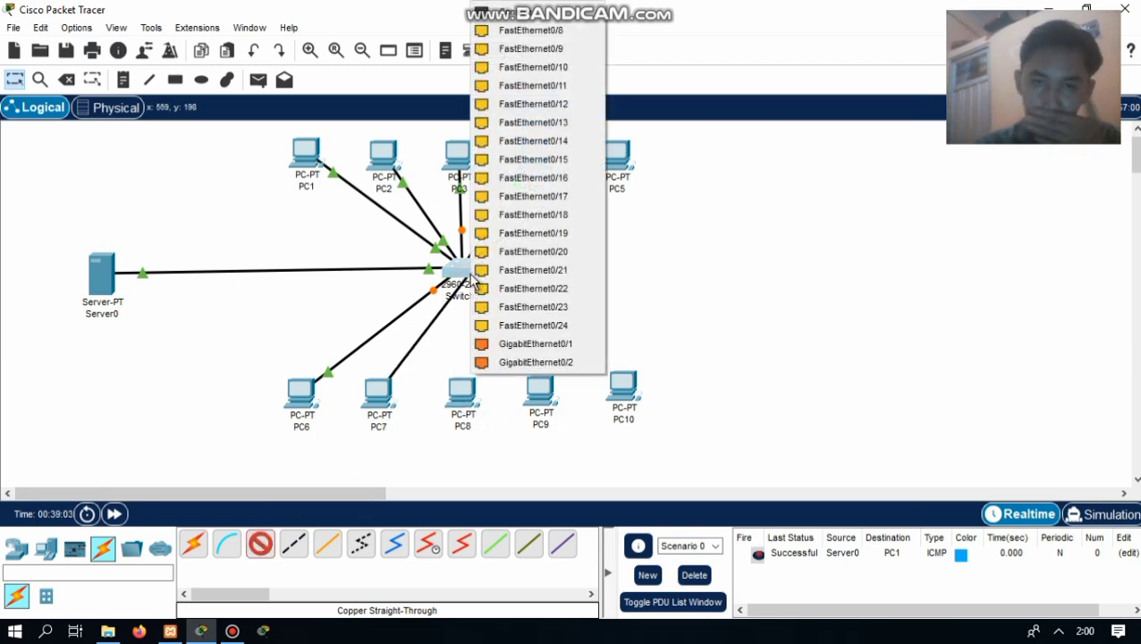
pyautogui.click(533, 32)
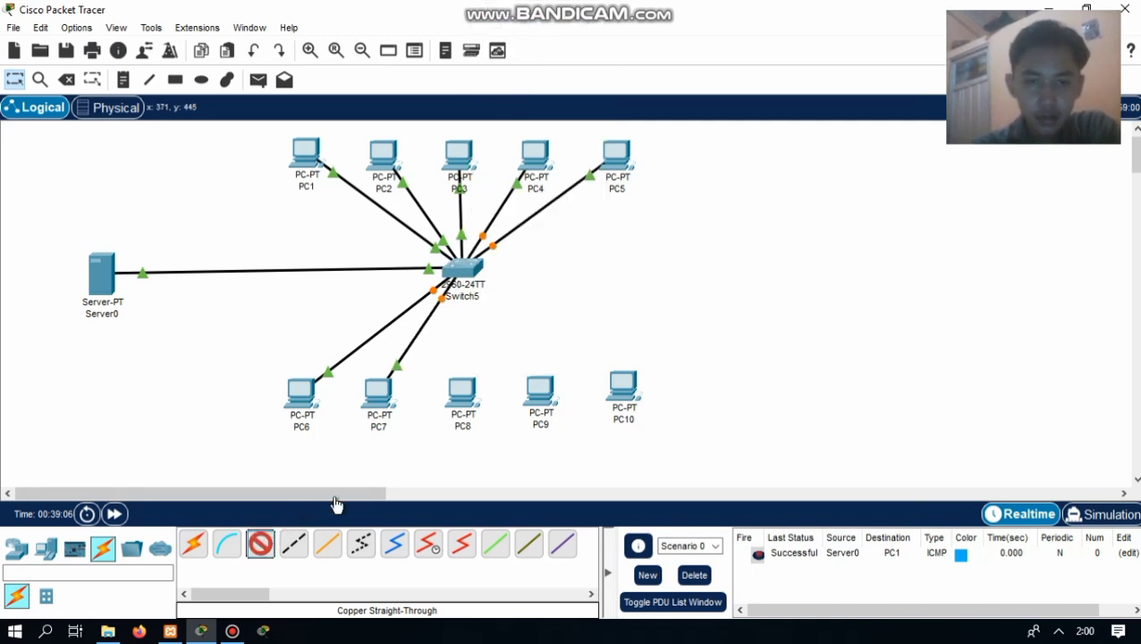
# Step: Connect PC8's FastEthernet0 to Switch5's FastEthernet0/9 port with a Copper Straight-Through cable
pyautogui.click(463, 391)
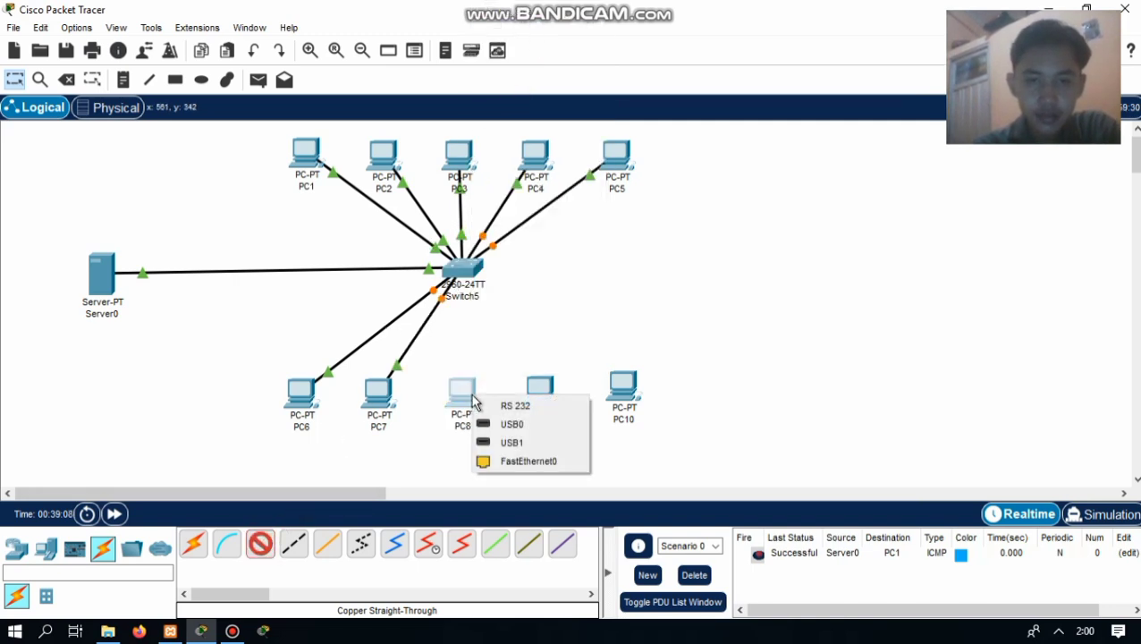
pyautogui.click(520, 461)
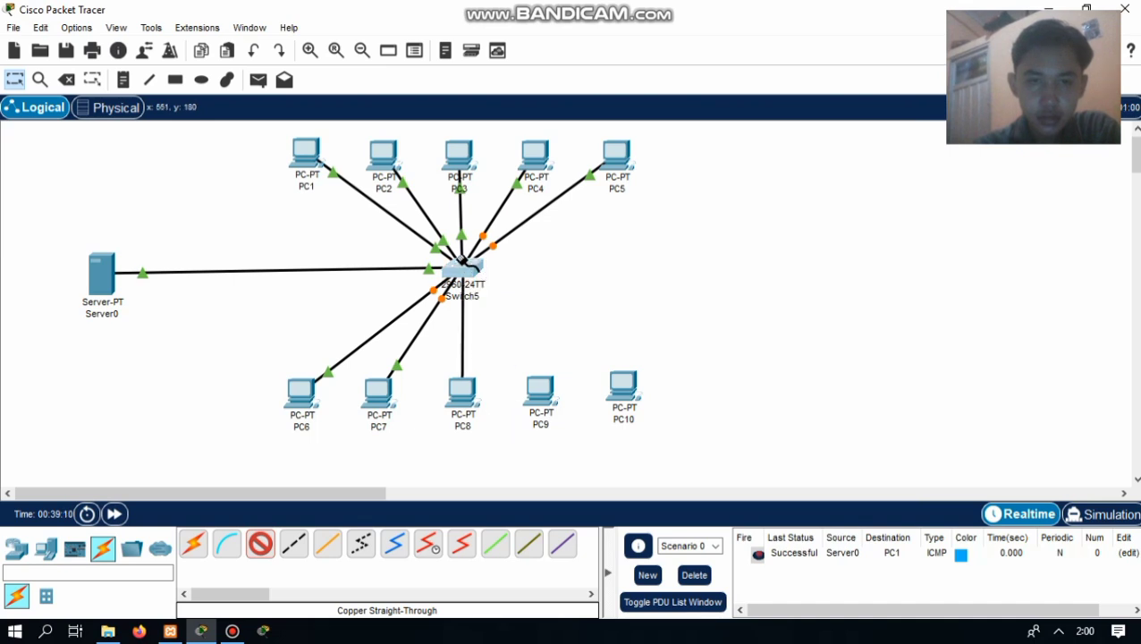
pyautogui.click(460, 261)
pyautogui.click(493, 291)
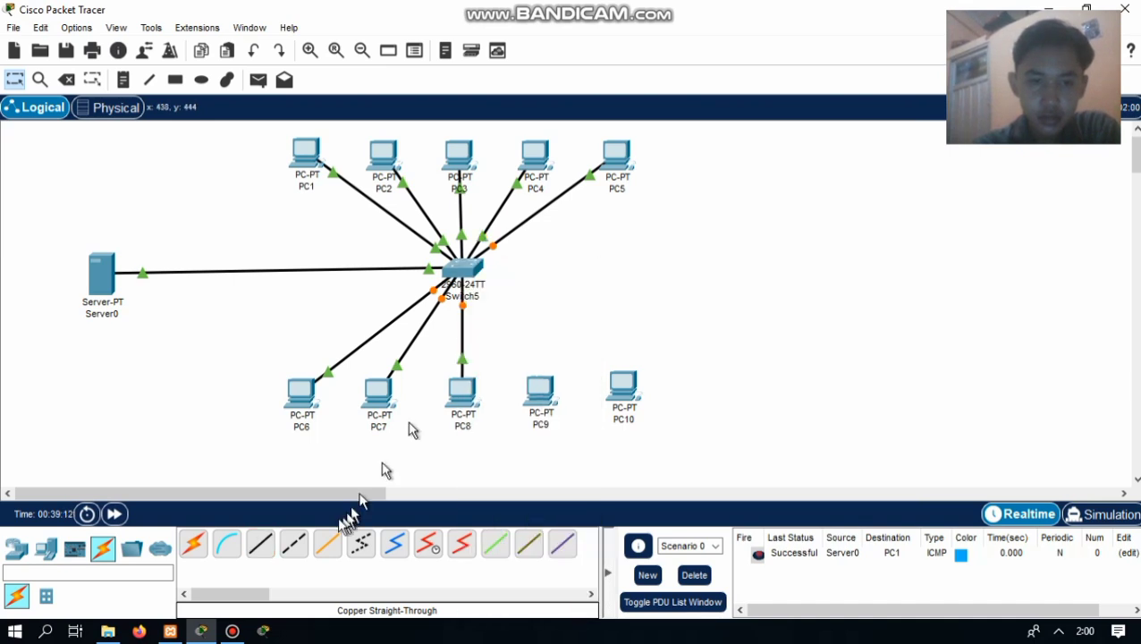
# Step: Connect PC9's FastEthernet0 to Switch5's FastEthernet0/10 port with a Copper Straight-Through cable
pyautogui.click(260, 546)
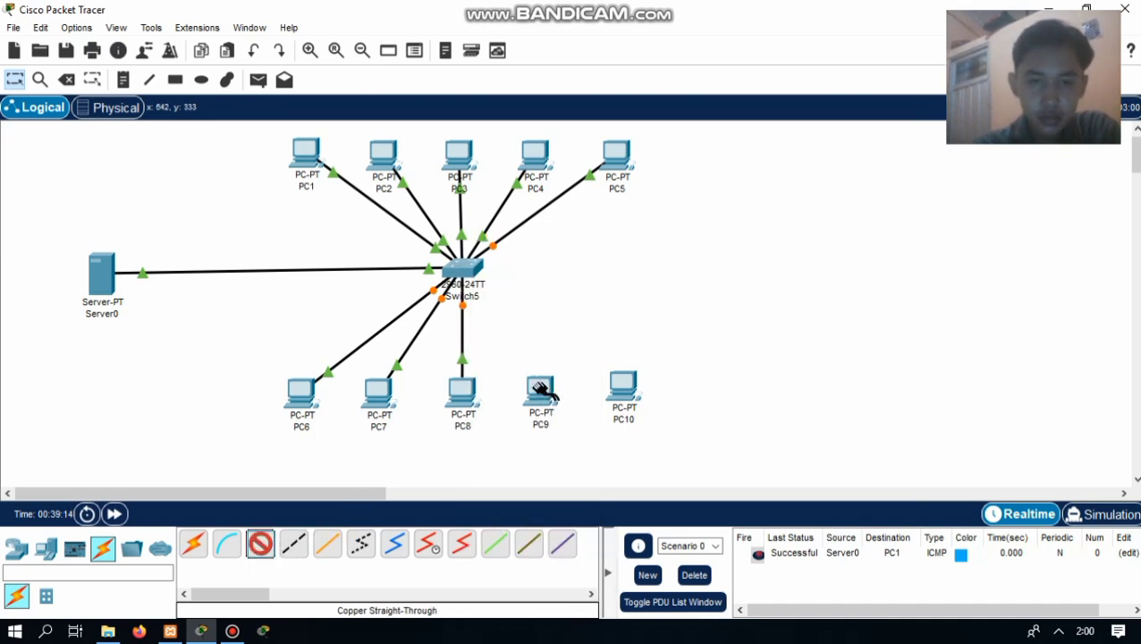
pyautogui.click(542, 390)
pyautogui.click(581, 453)
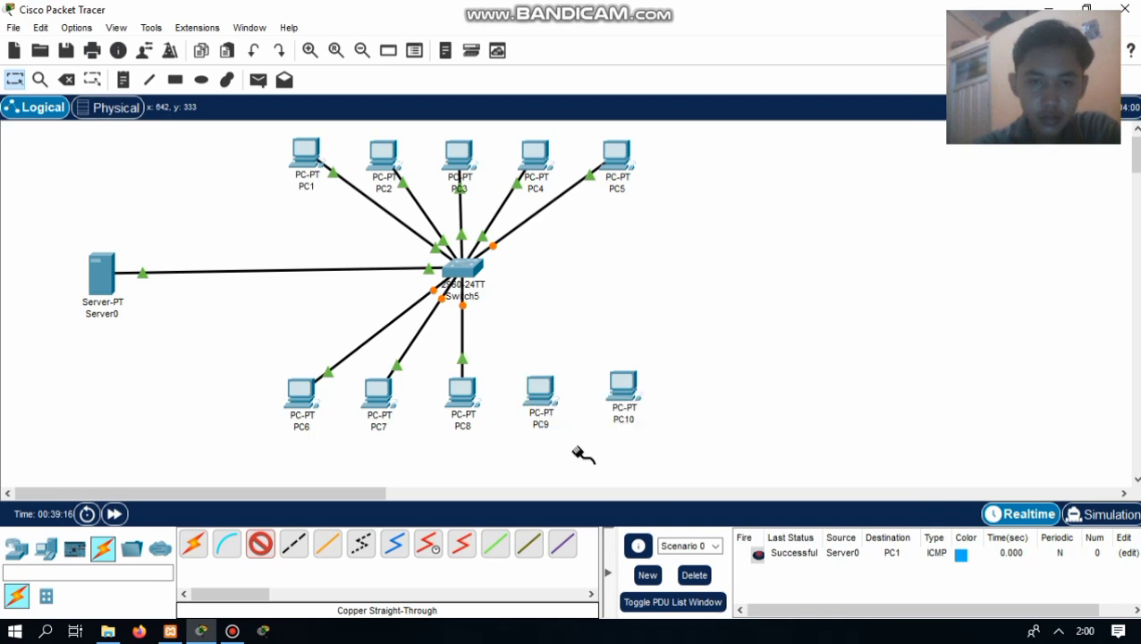
pyautogui.click(470, 268)
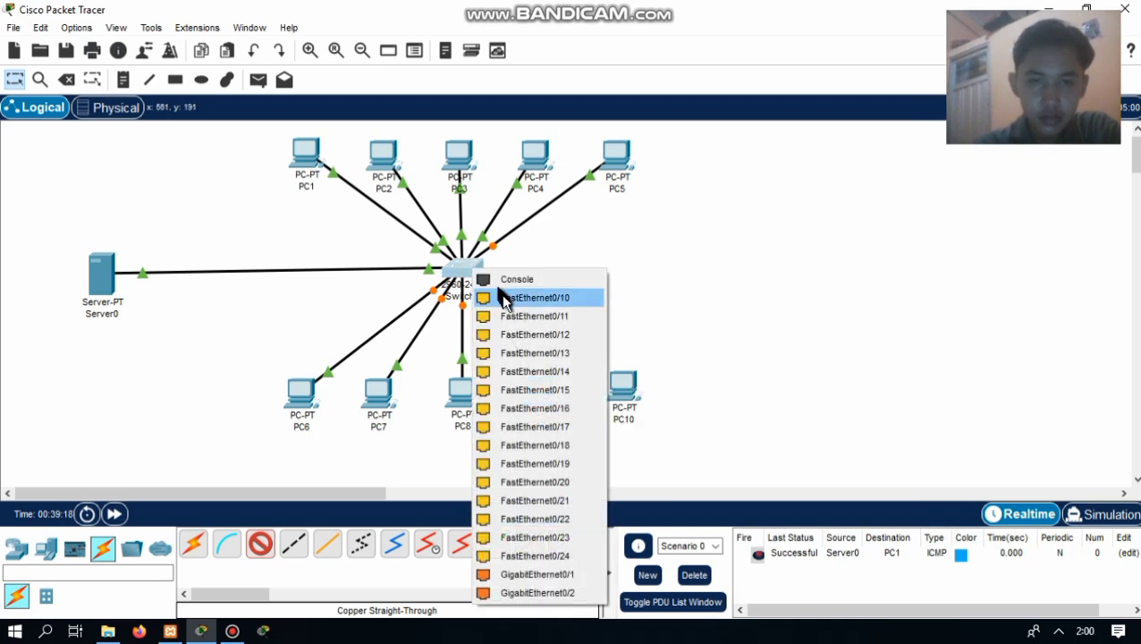
pyautogui.click(514, 296)
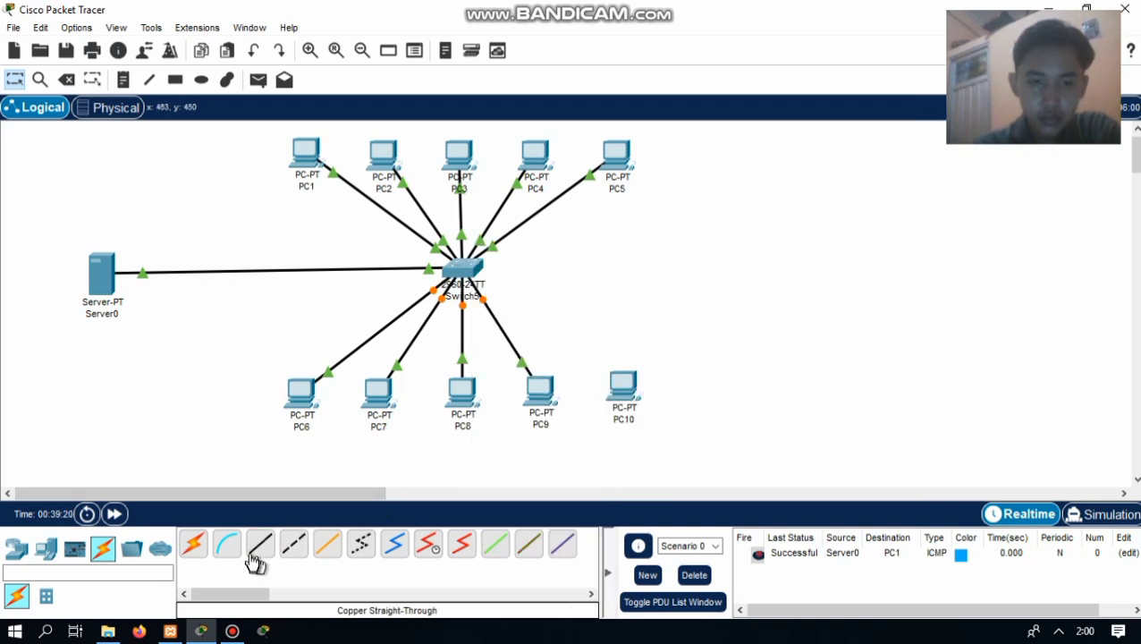
# Step: Connect PC10's FastEthernet0 to Switch5's FastEthernet0/11 port with a Copper Straight-Through cable
pyautogui.click(626, 391)
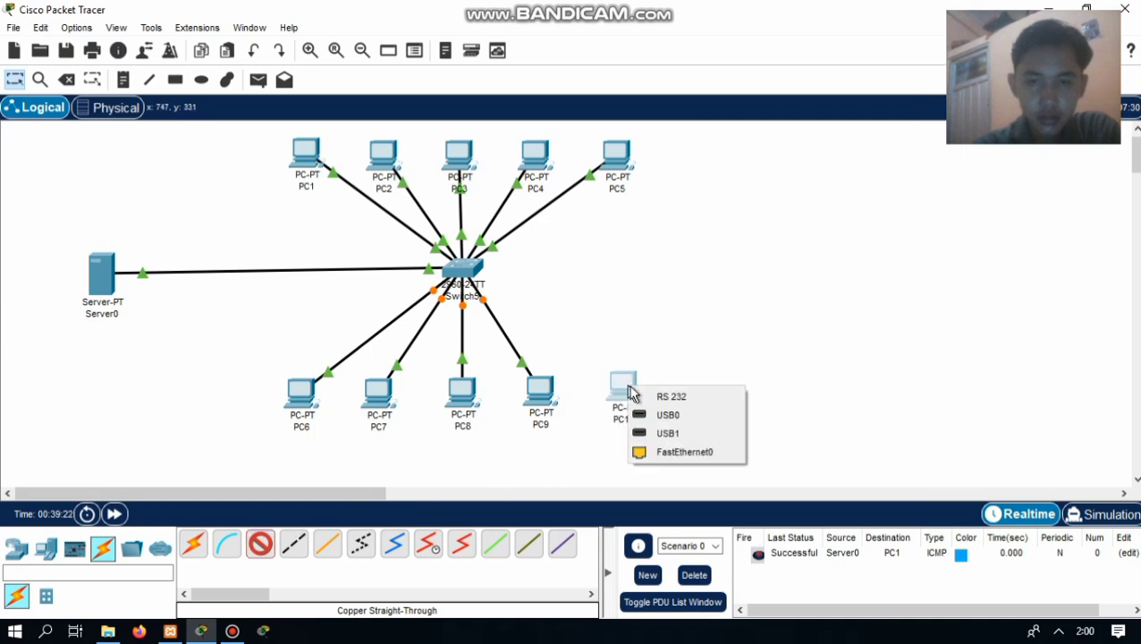
pyautogui.click(675, 453)
pyautogui.click(461, 268)
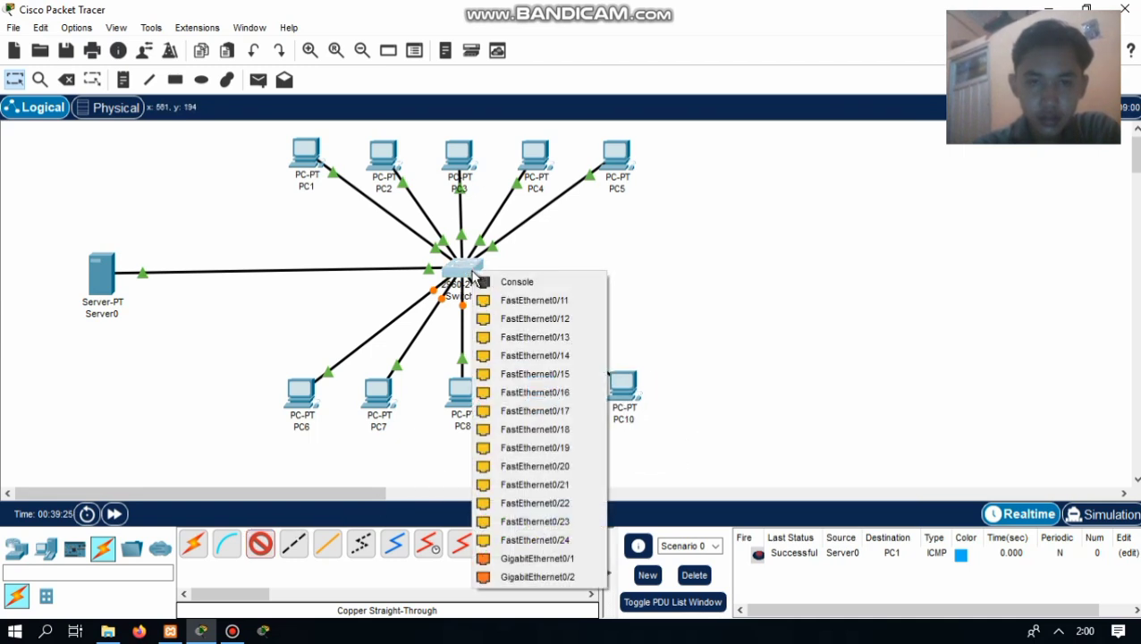
pyautogui.click(496, 304)
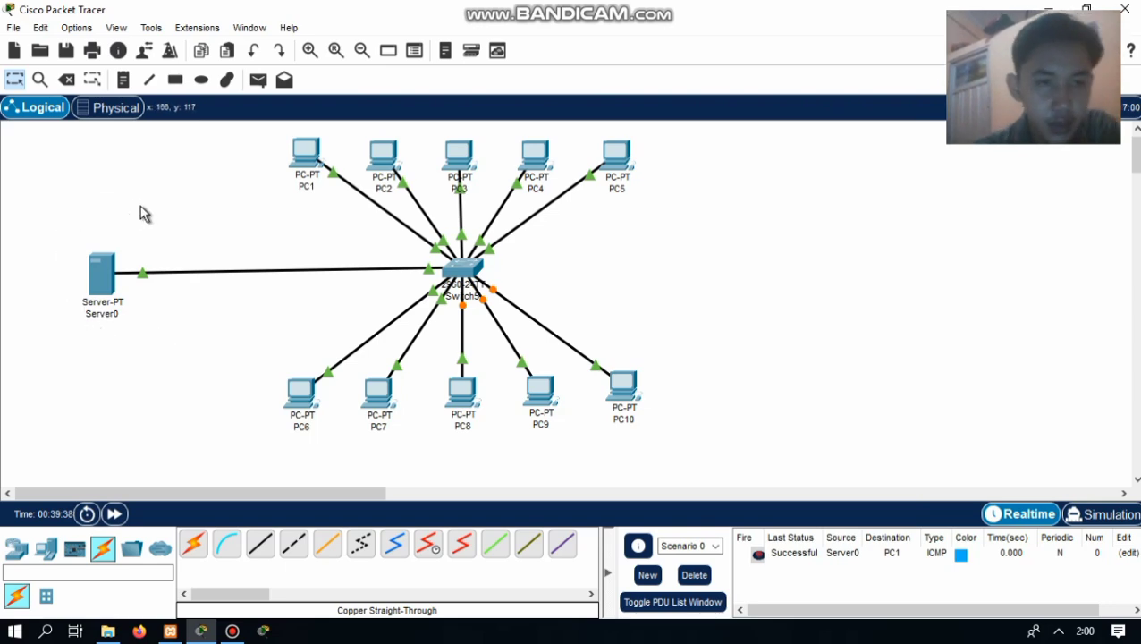
# Step: Review Server0's DHCP settings for the FastEthernet0 serverPool and save the pool
pyautogui.click(108, 277)
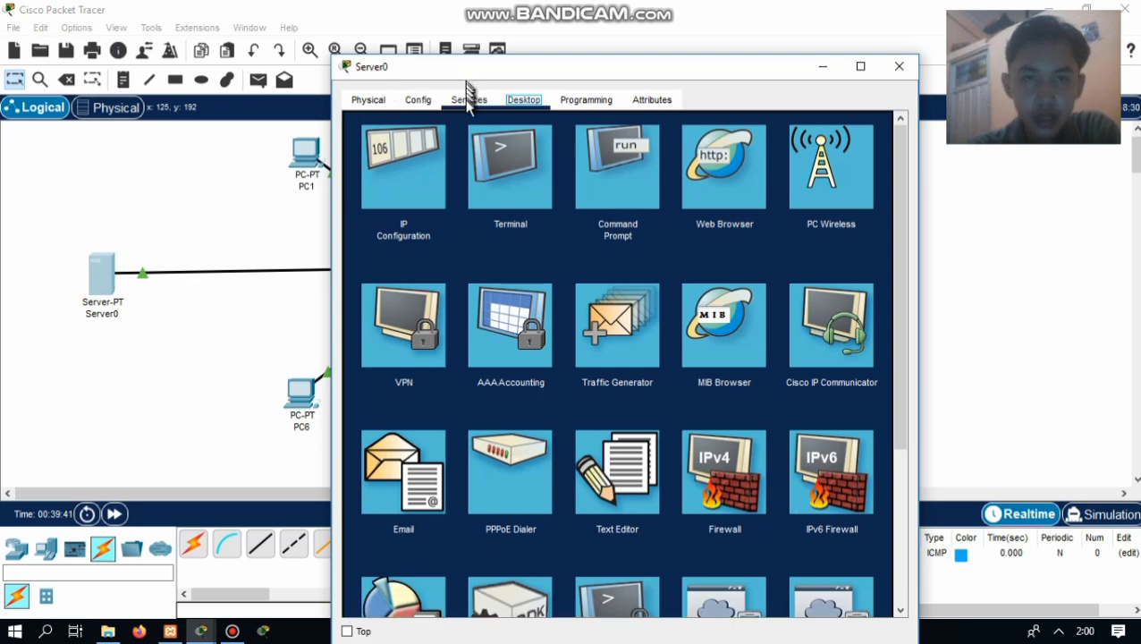
pyautogui.click(469, 103)
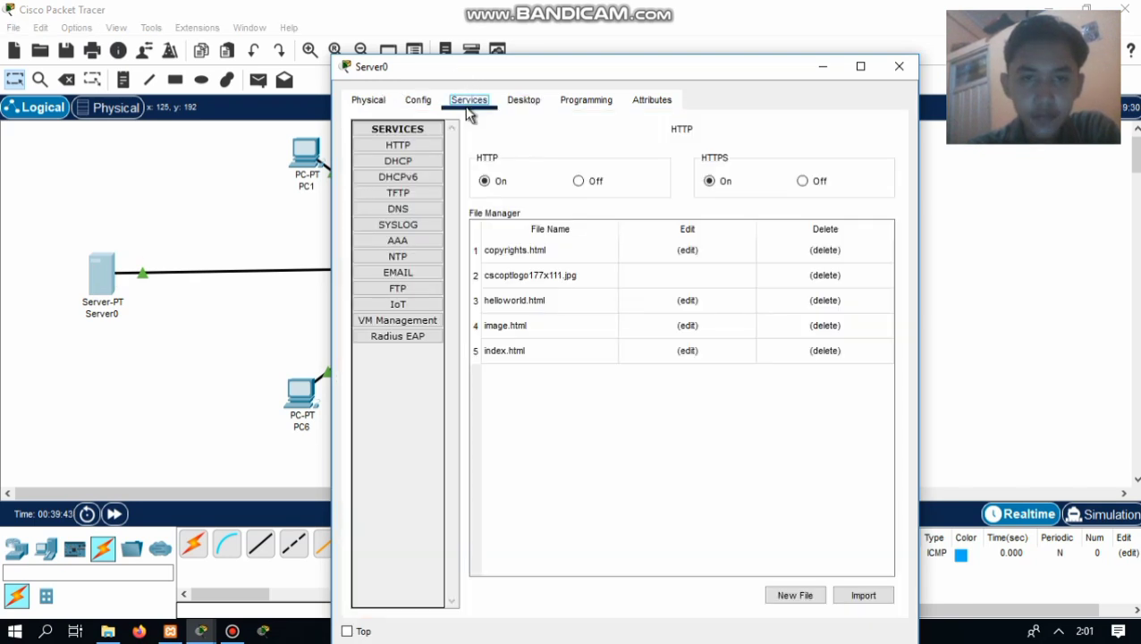
pyautogui.click(407, 163)
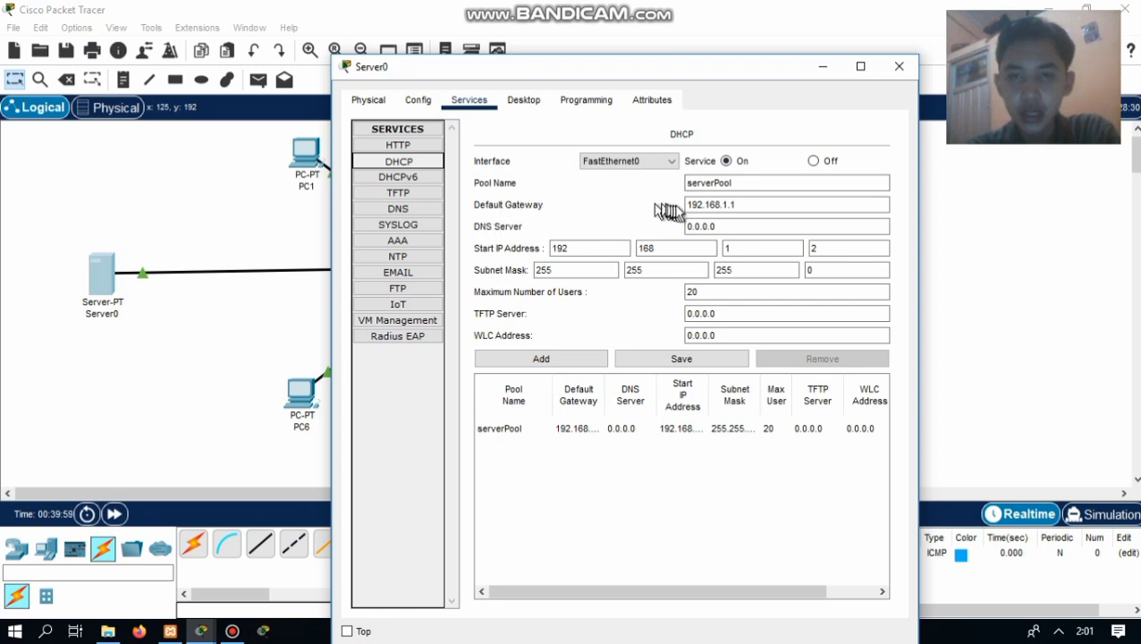
pyautogui.click(711, 208)
pyautogui.click(748, 223)
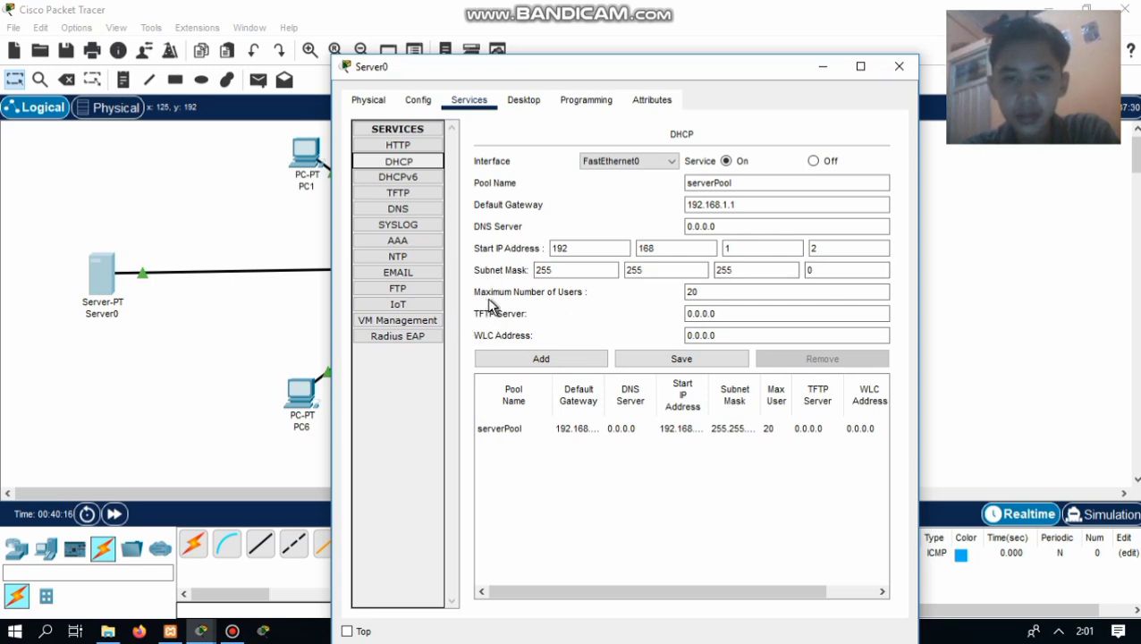
pyautogui.click(695, 295)
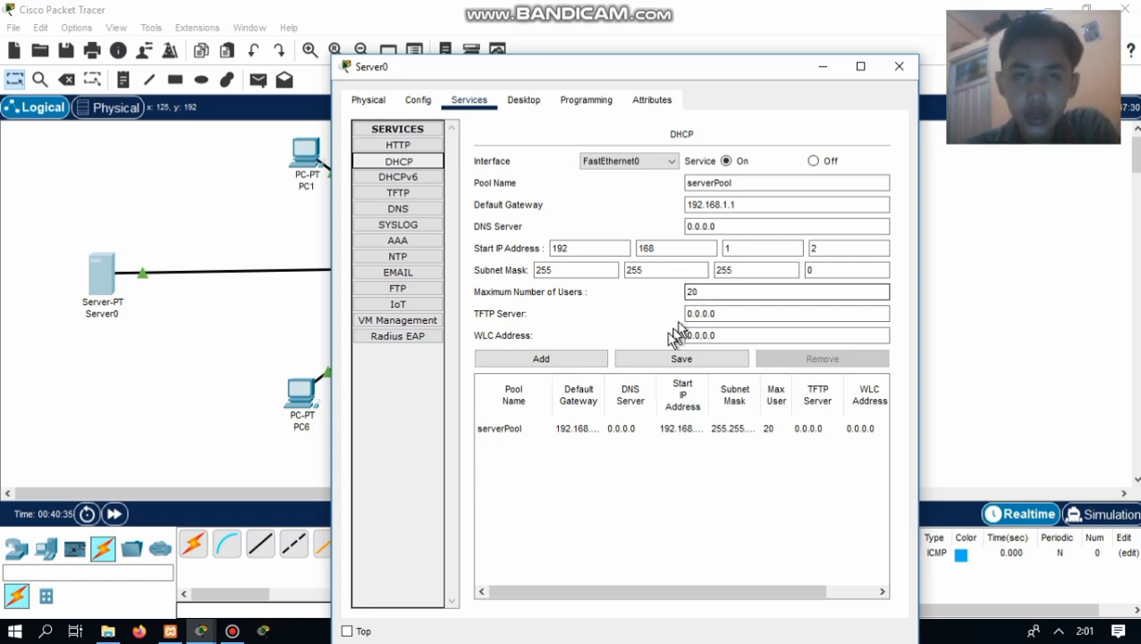
pyautogui.click(658, 354)
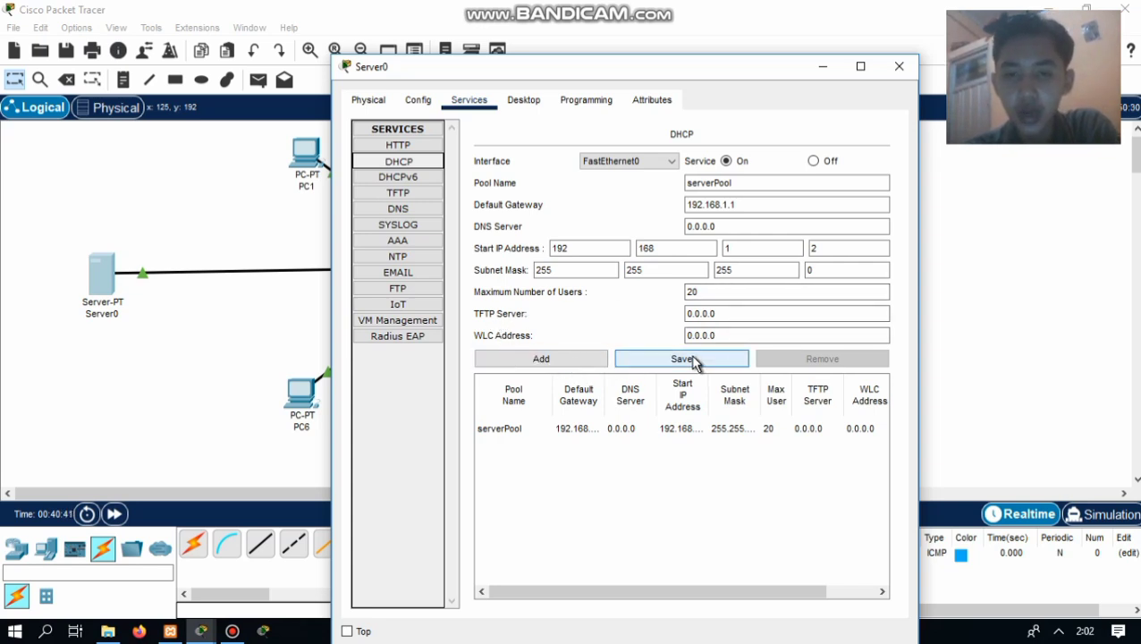
pyautogui.click(695, 360)
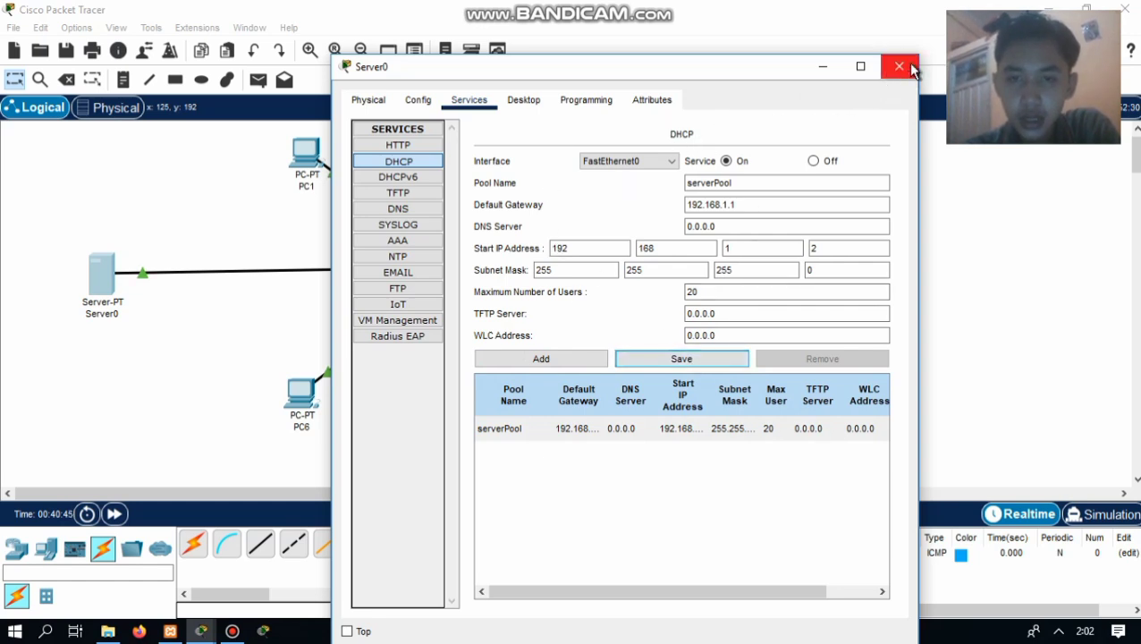
# Step: Check Server0's static IPv4 configuration on FastEthernet0
pyautogui.click(524, 100)
pyautogui.click(389, 188)
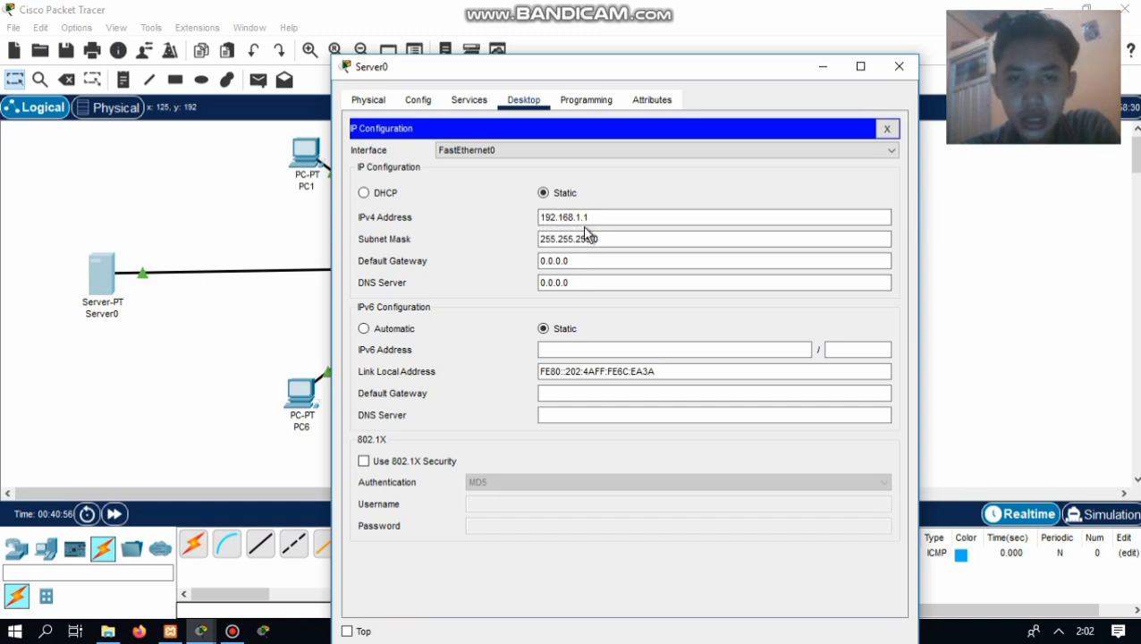
pyautogui.click(897, 67)
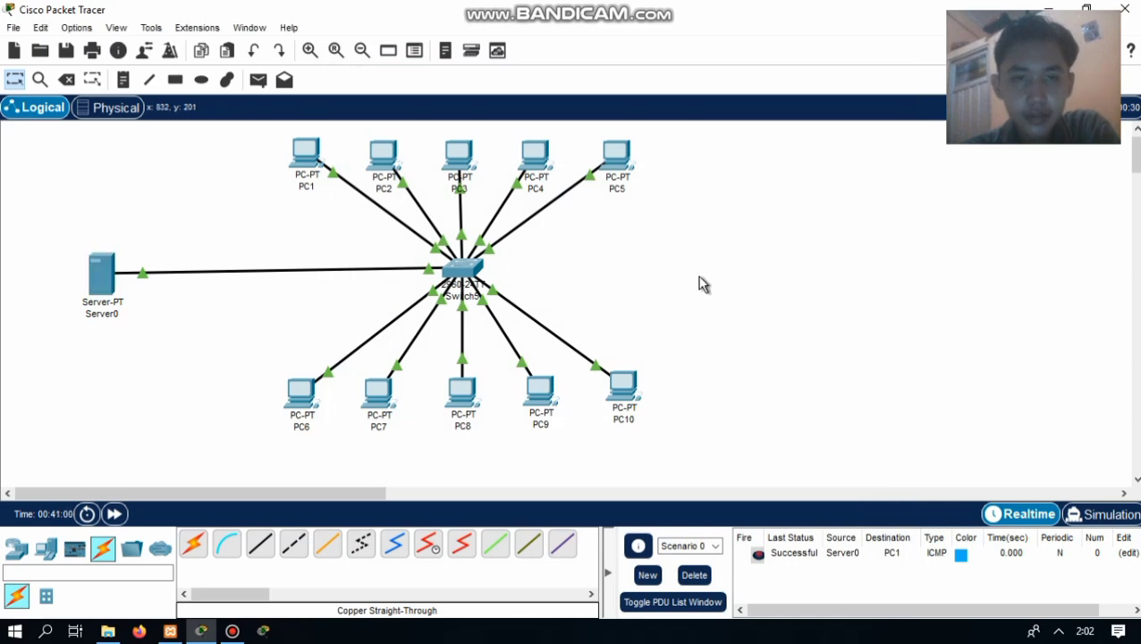
# Step: Check the DHCP-assigned IP configurations of PC1 and PC2
pyautogui.click(317, 154)
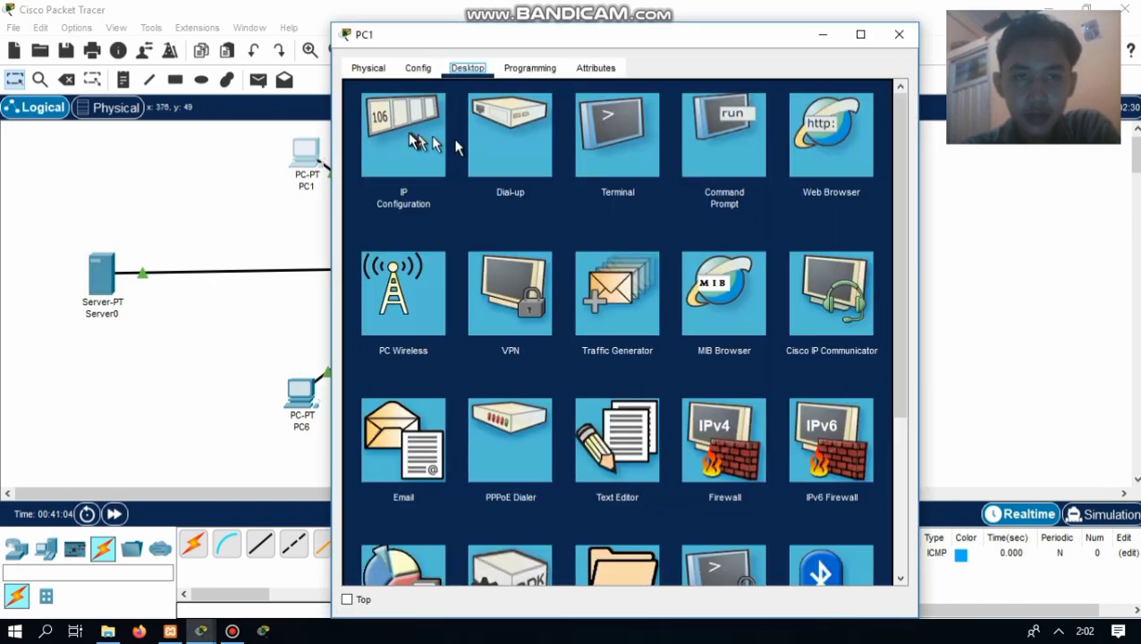
pyautogui.click(408, 132)
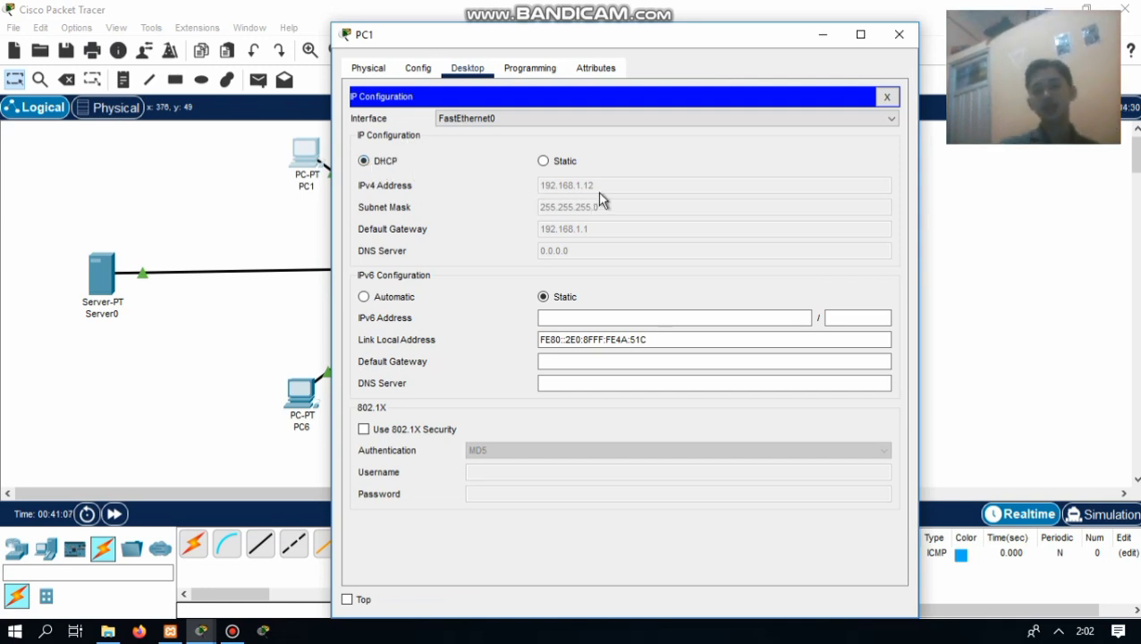
pyautogui.click(897, 35)
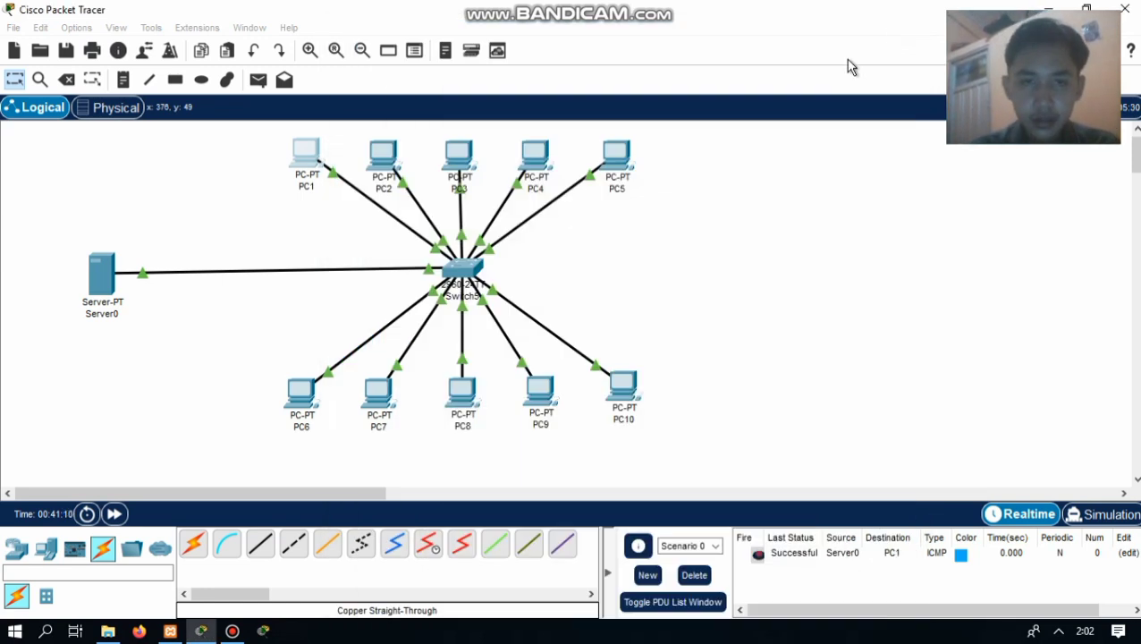
pyautogui.click(368, 152)
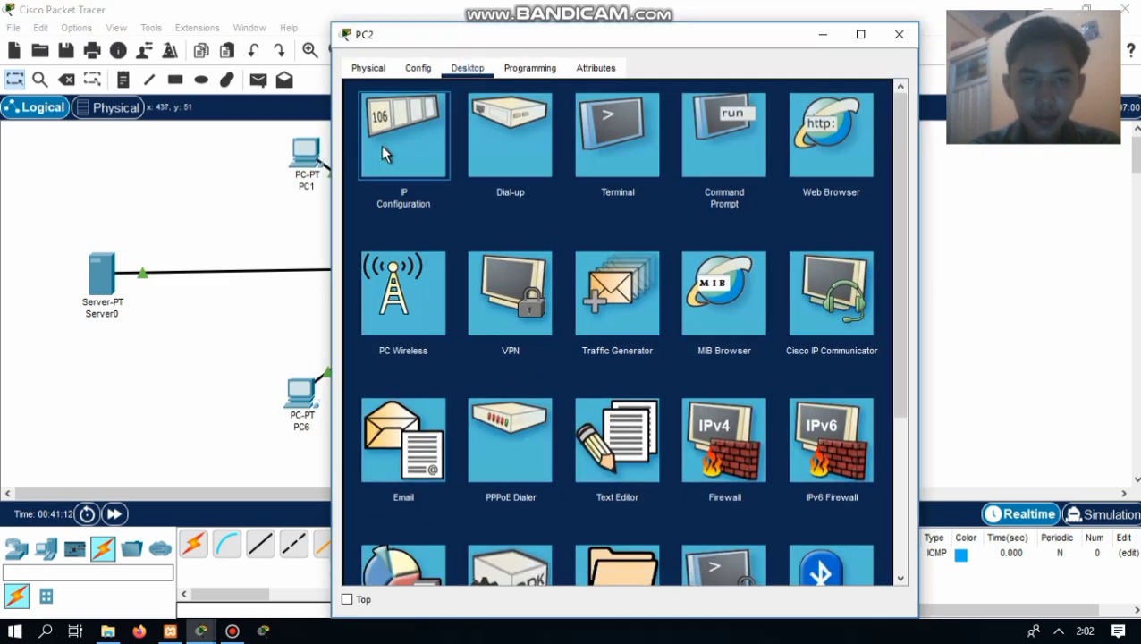
pyautogui.click(381, 144)
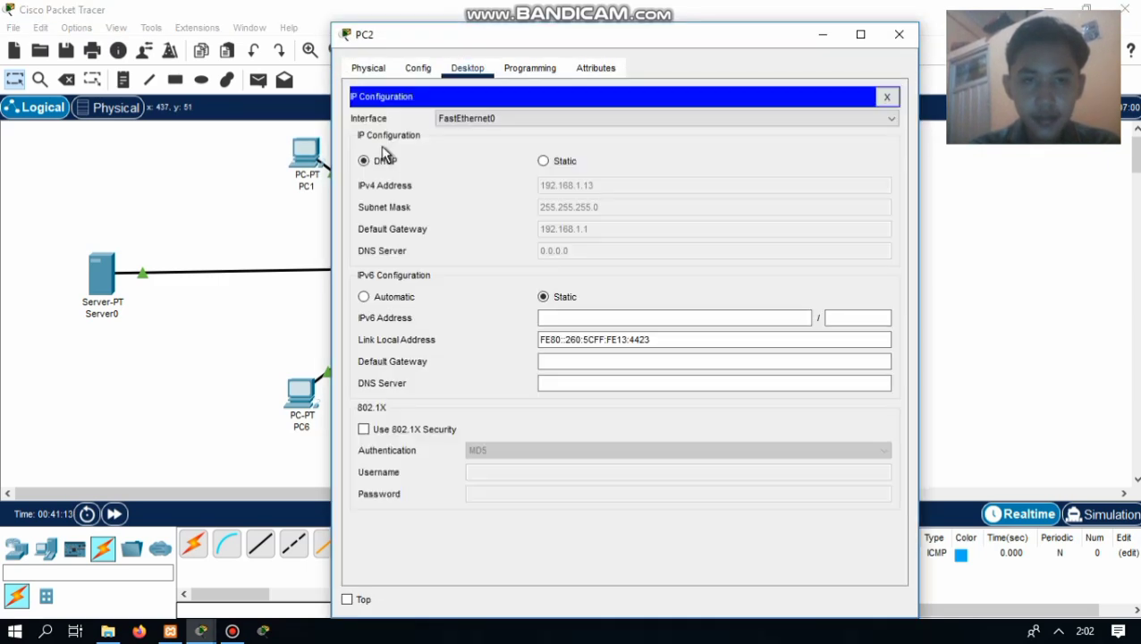
pyautogui.click(899, 36)
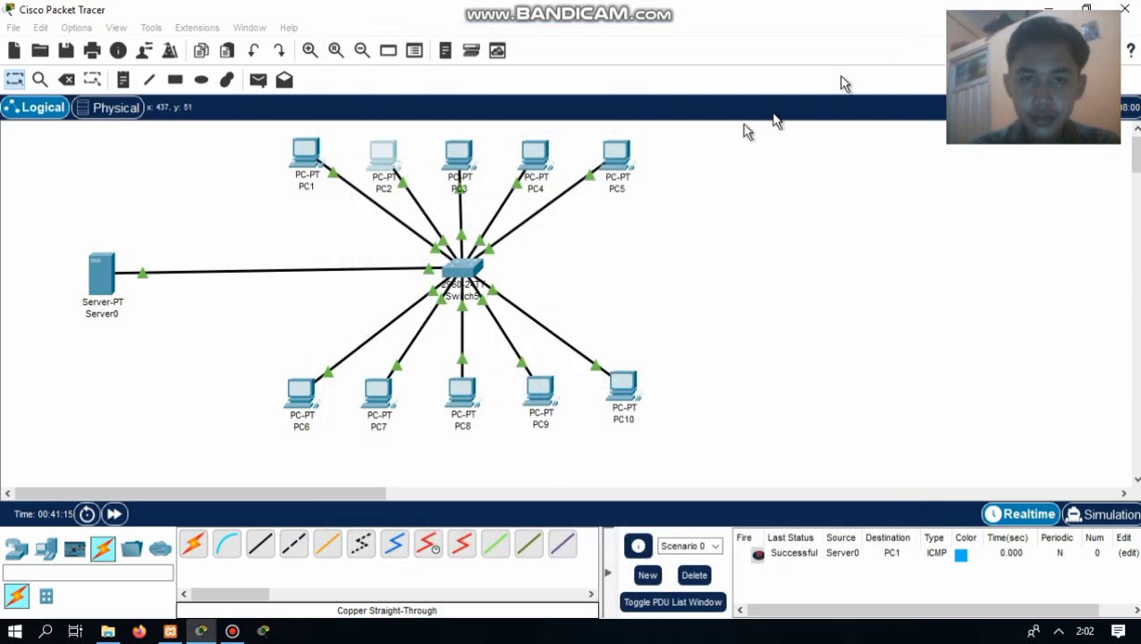
# Step: Request a new DHCP address for PC3 by switching its IP configuration to Static and back to DHCP
pyautogui.click(465, 159)
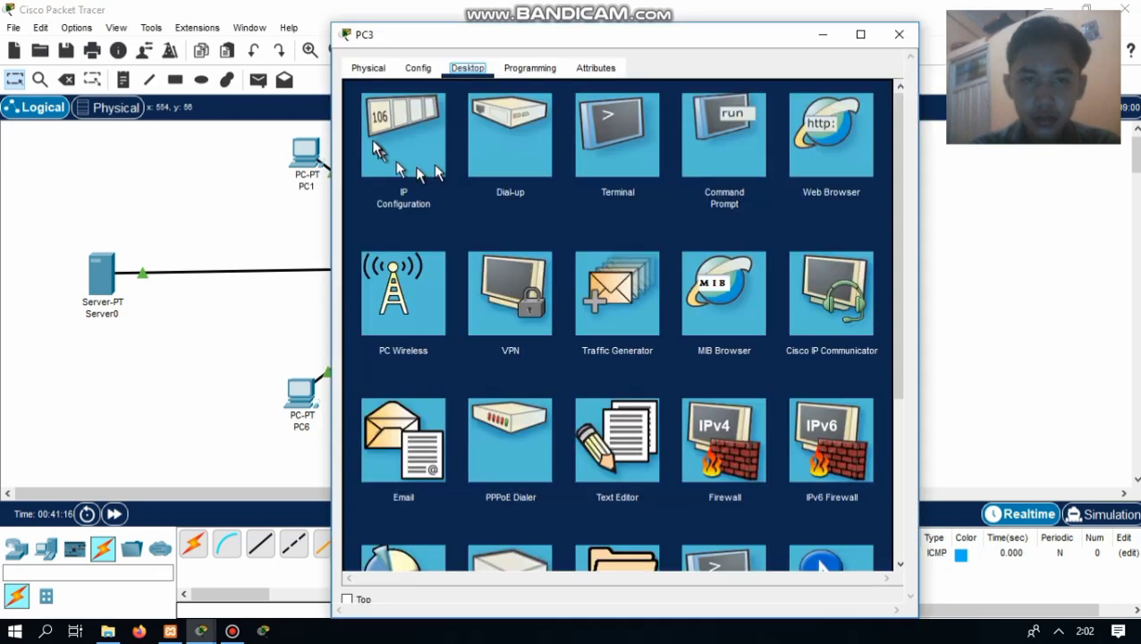
pyautogui.click(375, 148)
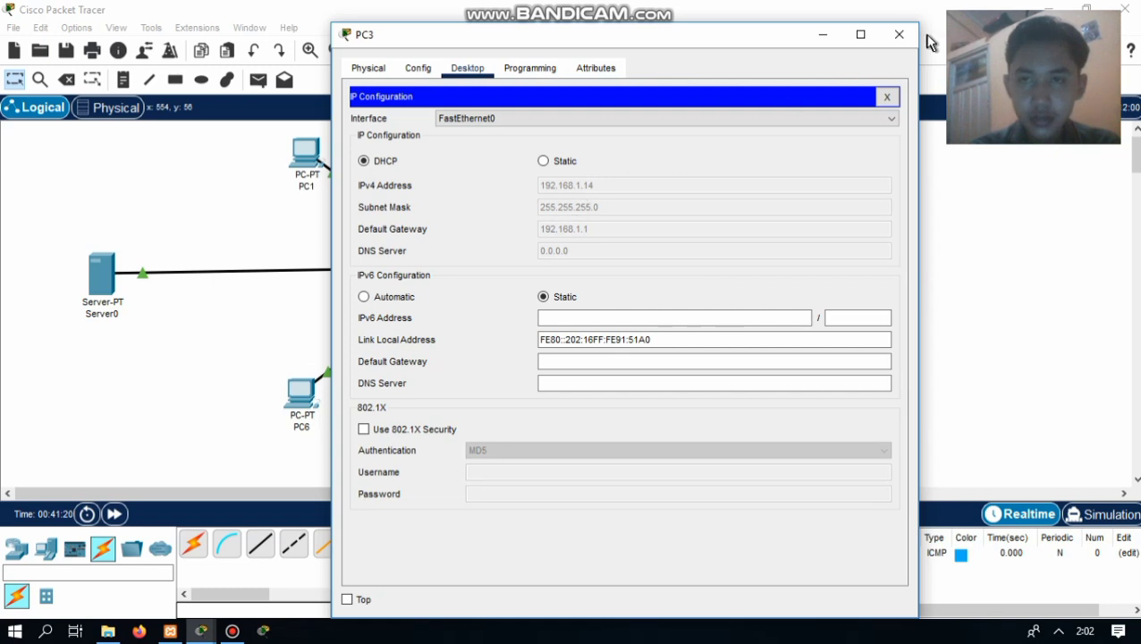
pyautogui.click(544, 161)
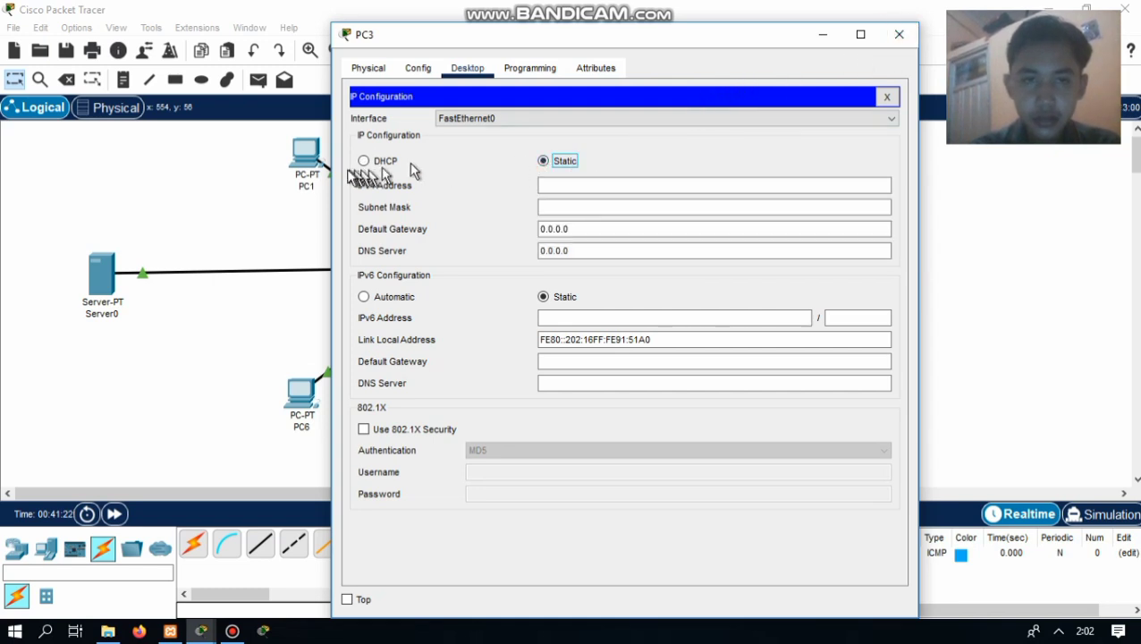
pyautogui.click(365, 162)
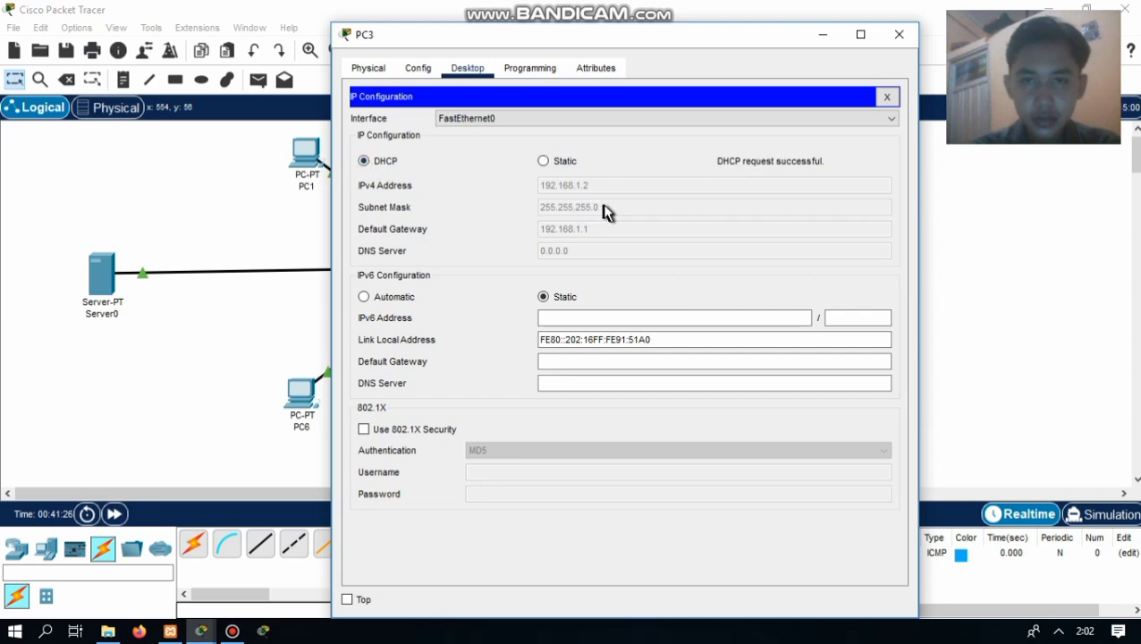
pyautogui.click(900, 35)
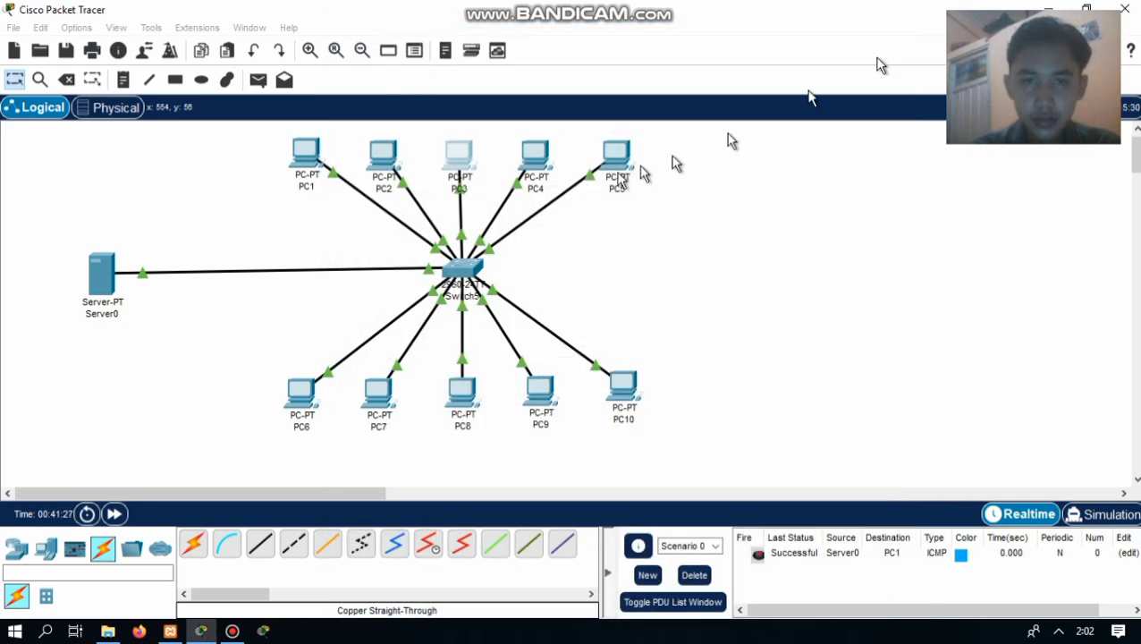
# Step: Request a new DHCP address for PC4 by switching its IP configuration to Static and back to DHCP
pyautogui.click(546, 167)
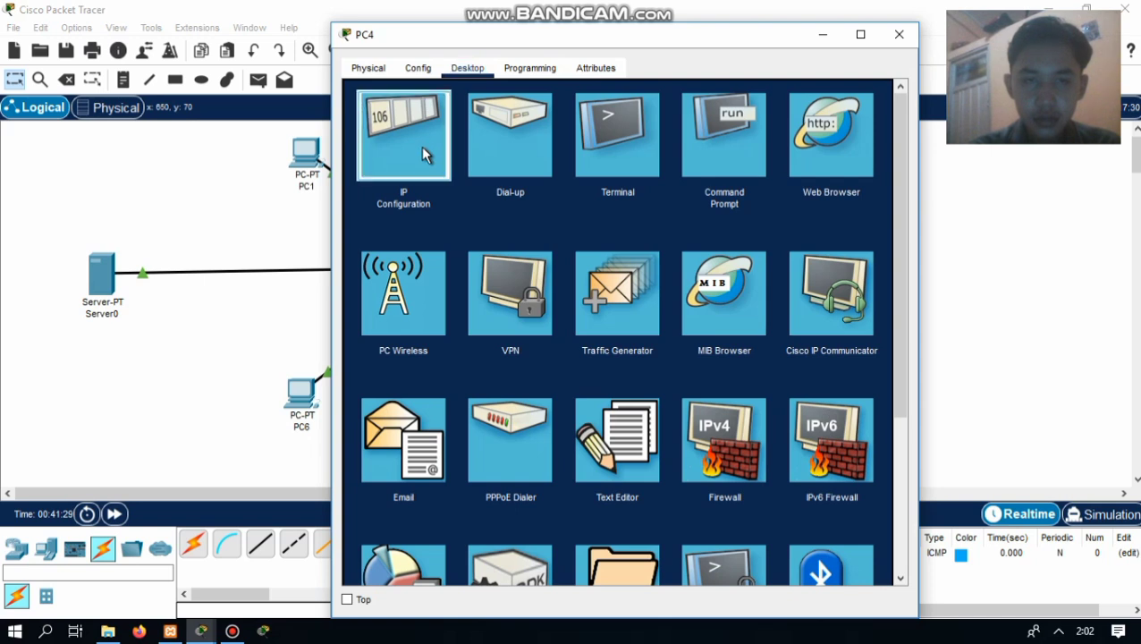
pyautogui.click(421, 145)
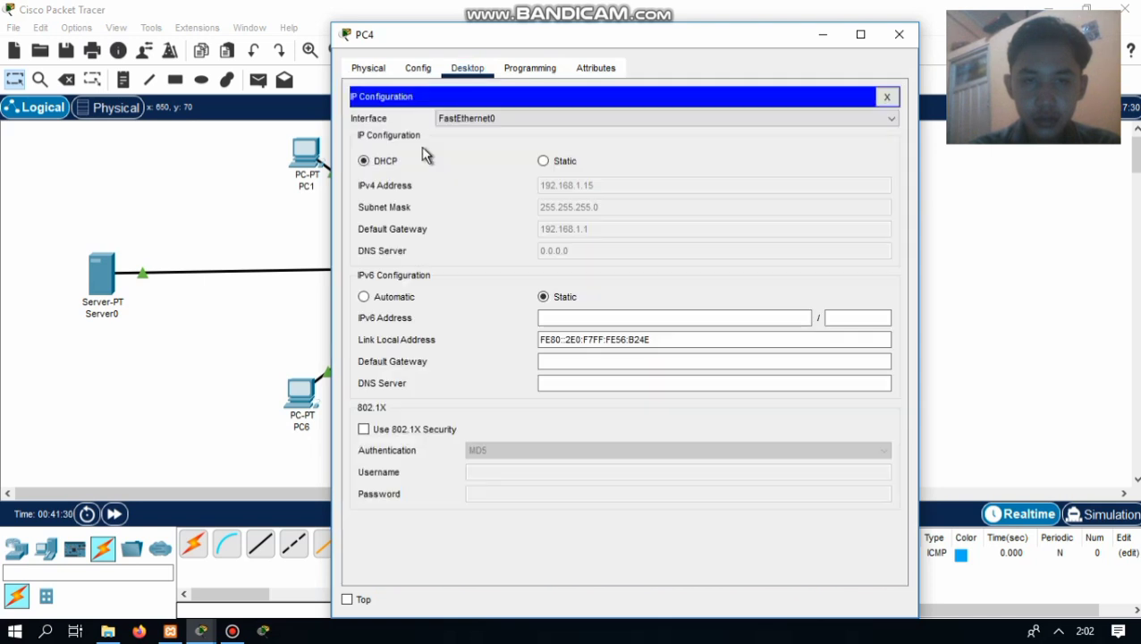
pyautogui.click(543, 163)
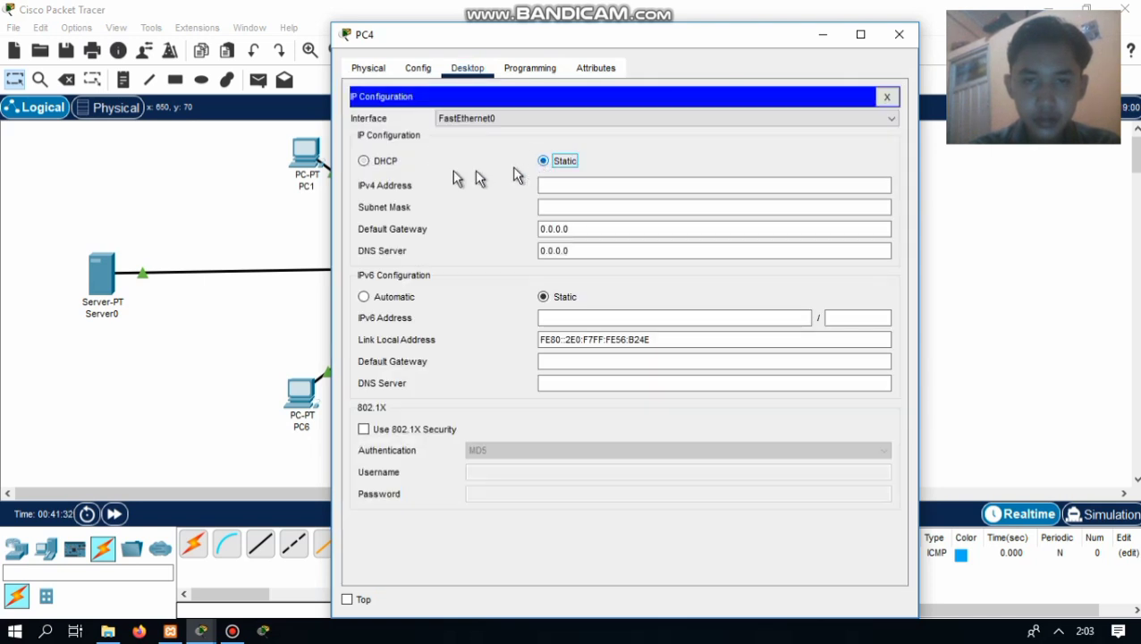
pyautogui.click(365, 162)
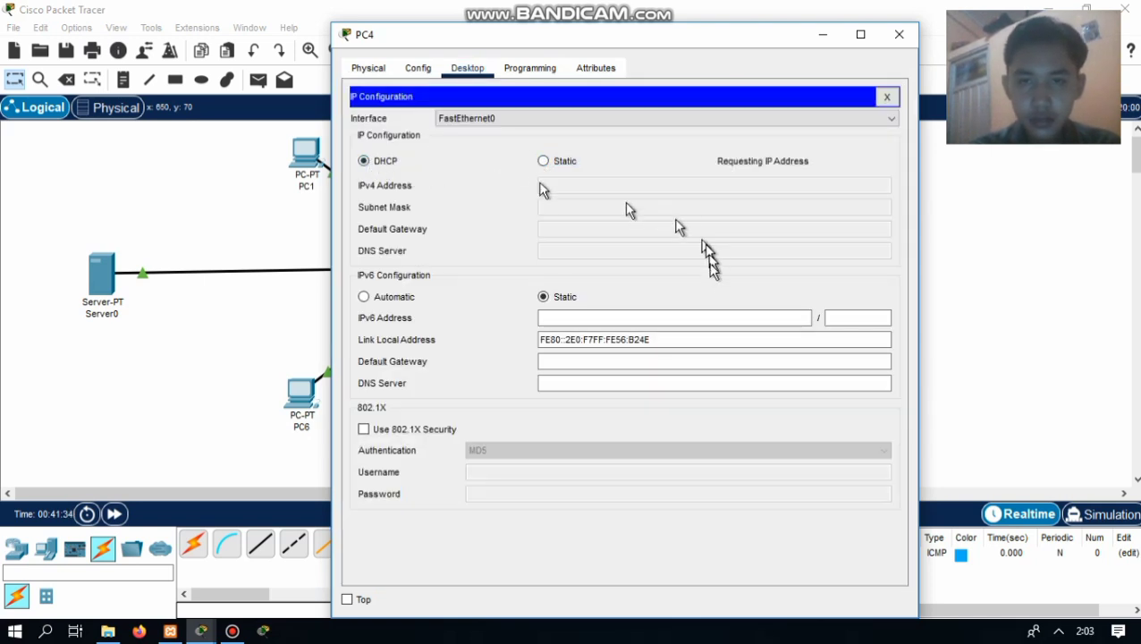
pyautogui.click(898, 34)
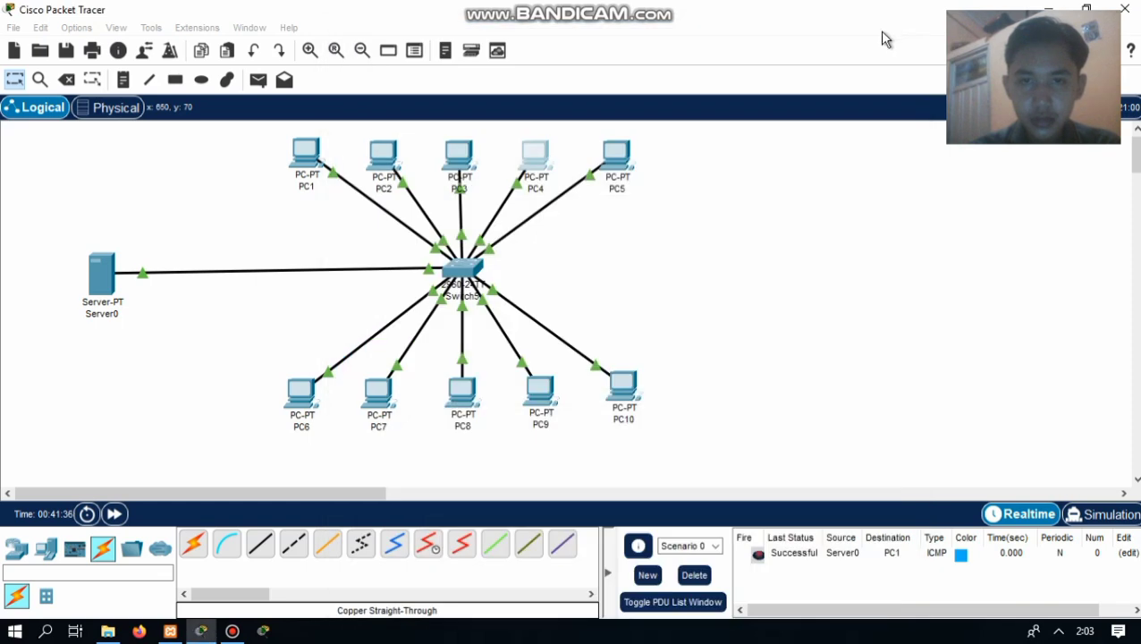
# Step: Request a new DHCP address for PC5 by switching its IP configuration to Static and back to DHCP
pyautogui.click(613, 170)
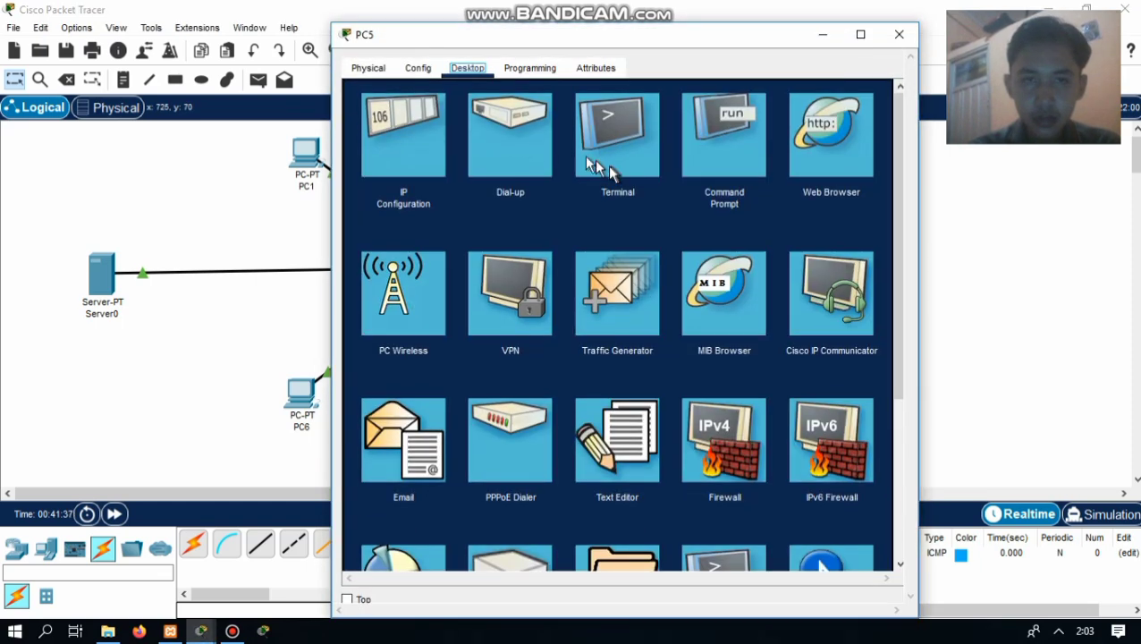
pyautogui.click(426, 130)
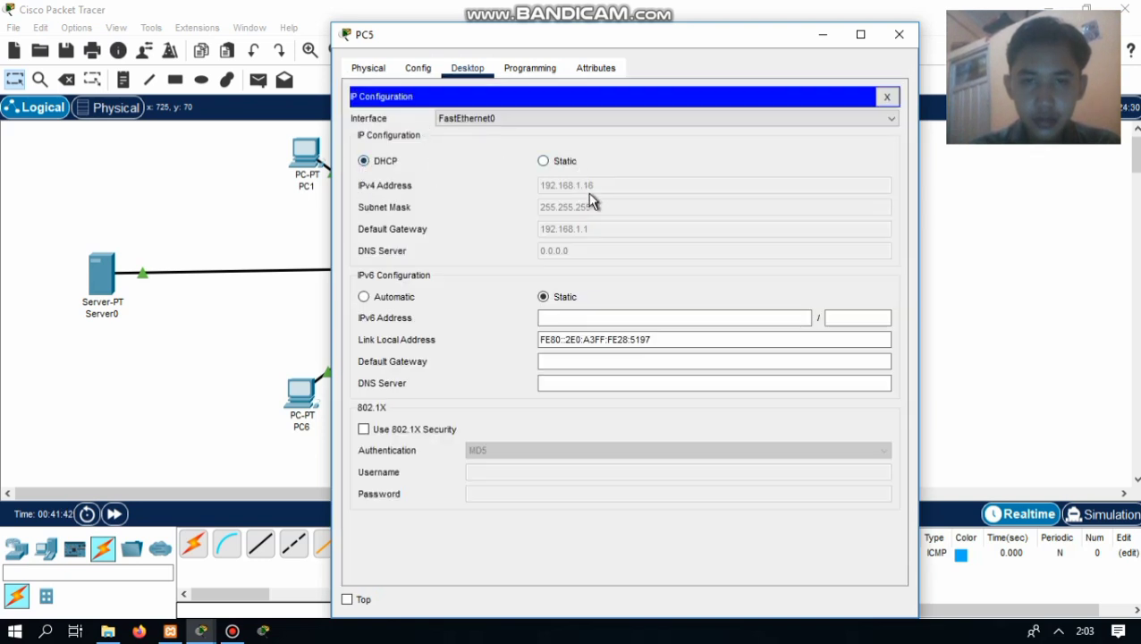
pyautogui.click(543, 160)
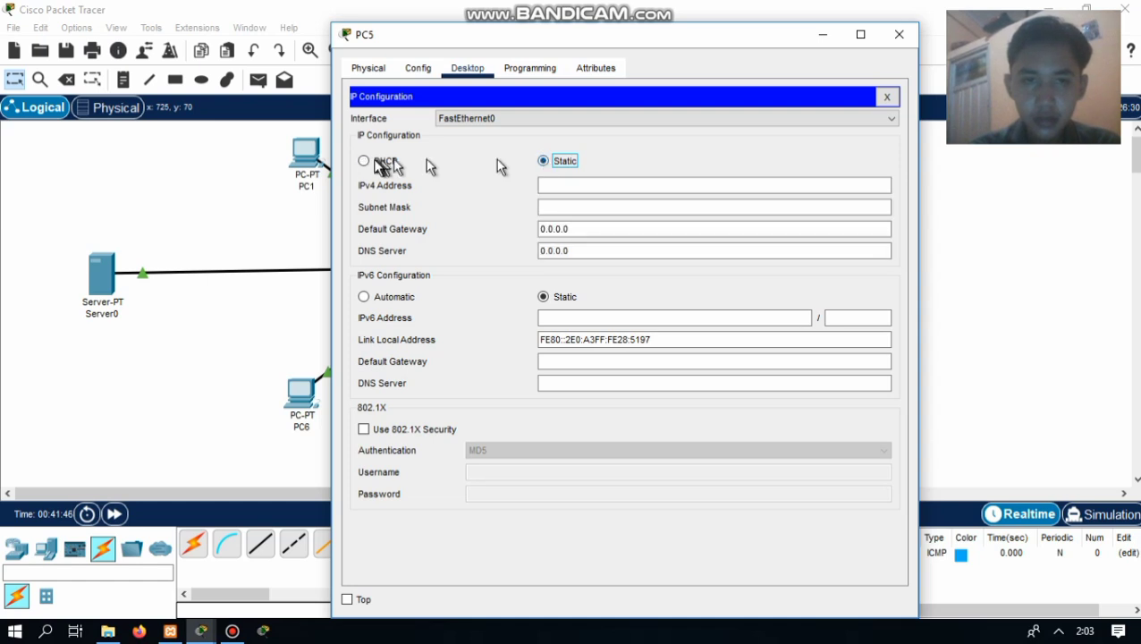
pyautogui.click(363, 161)
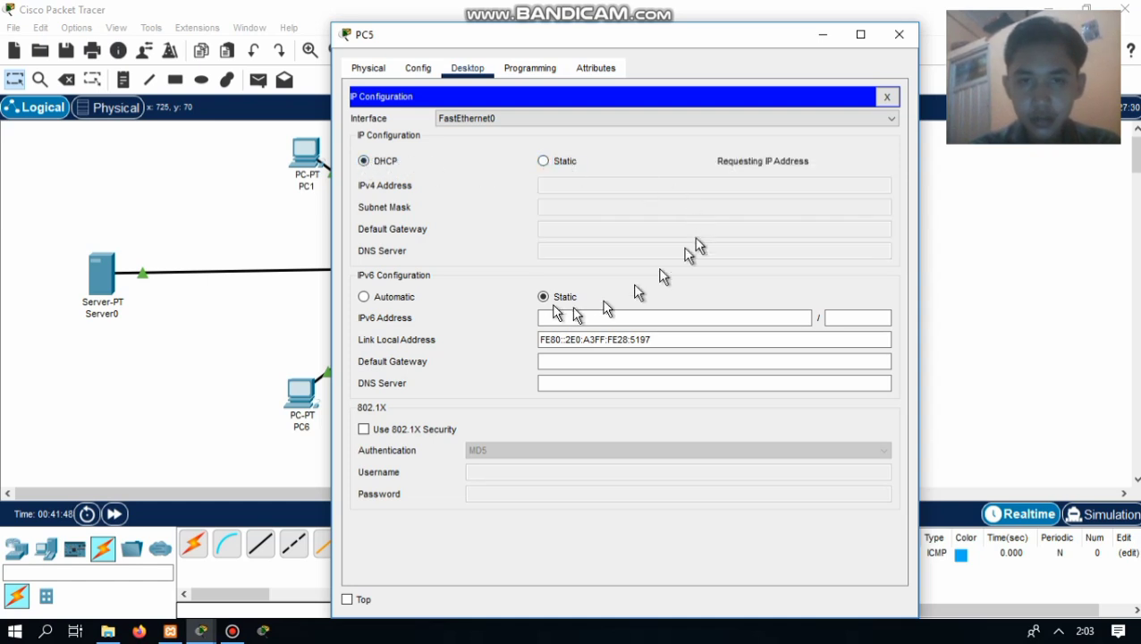
pyautogui.click(900, 36)
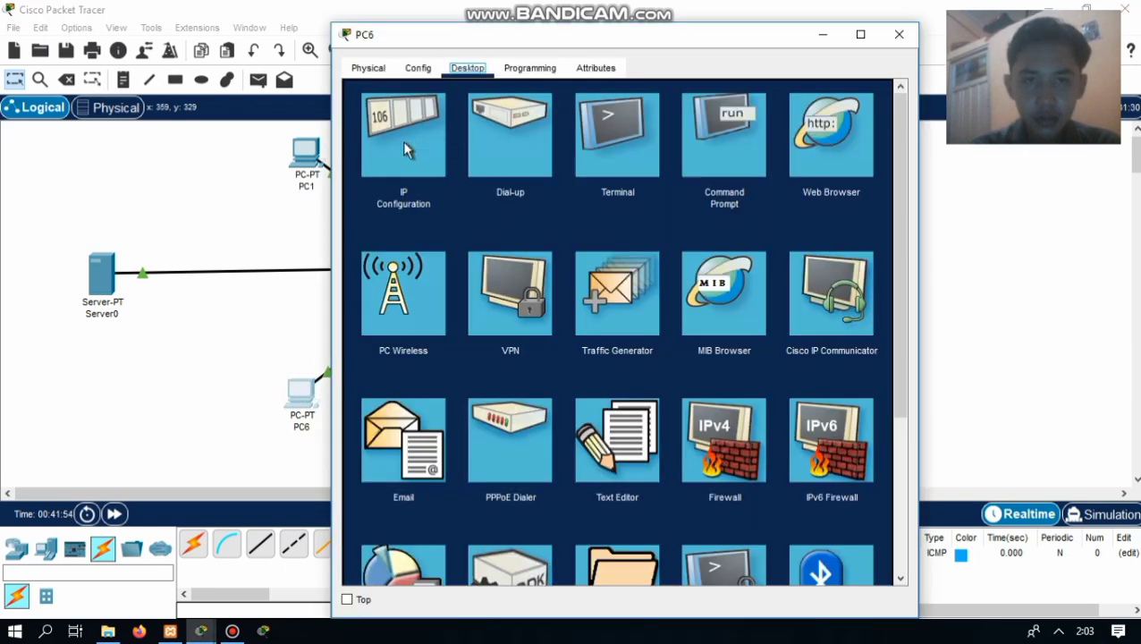
# Step: Request a new DHCP address for PC6 by switching its IP configuration to Static and back to DHCP
pyautogui.click(402, 142)
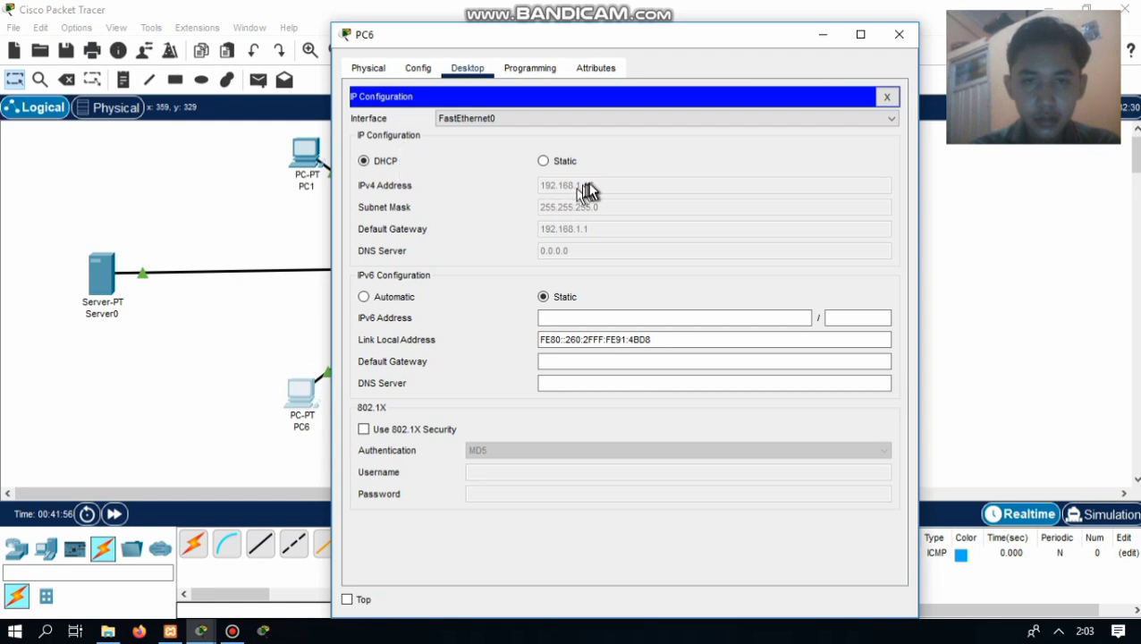
pyautogui.click(543, 160)
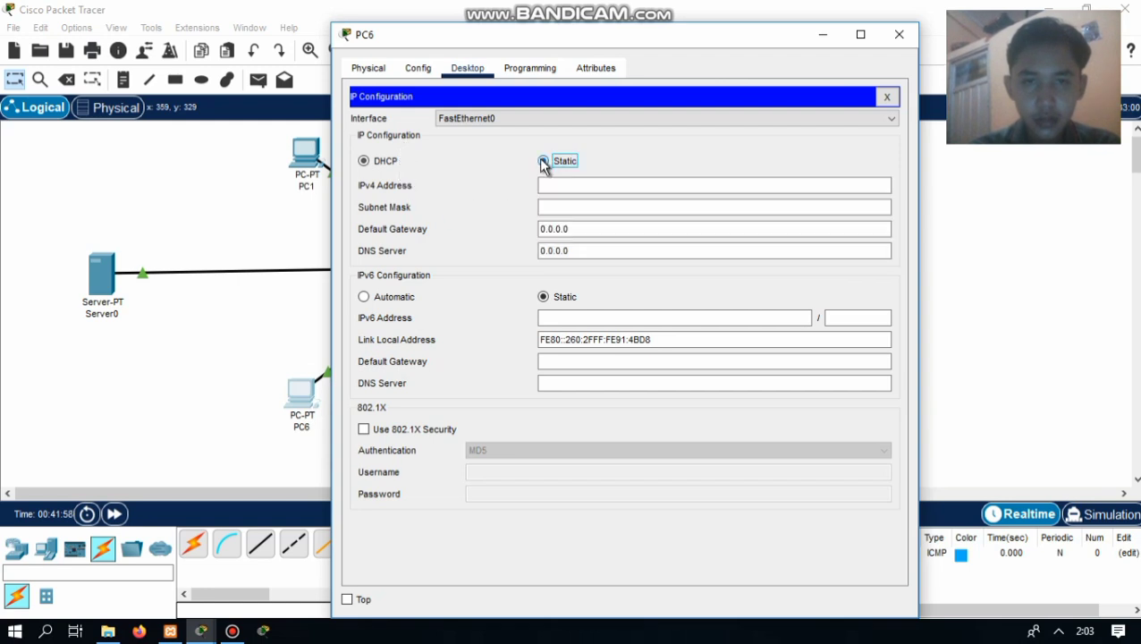
pyautogui.click(364, 161)
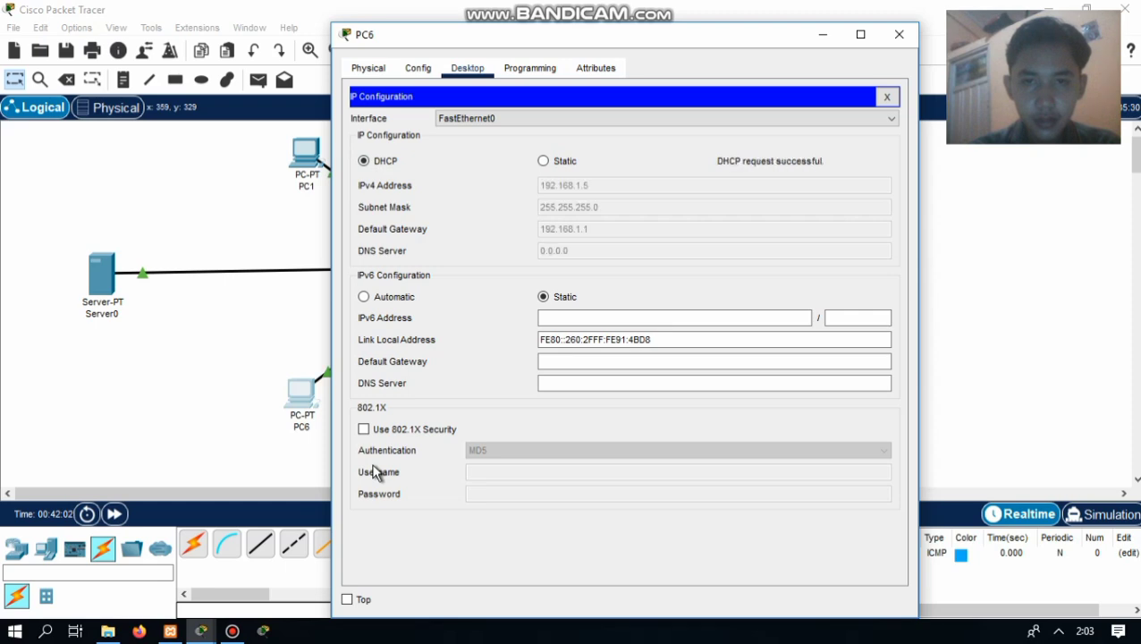
pyautogui.click(899, 34)
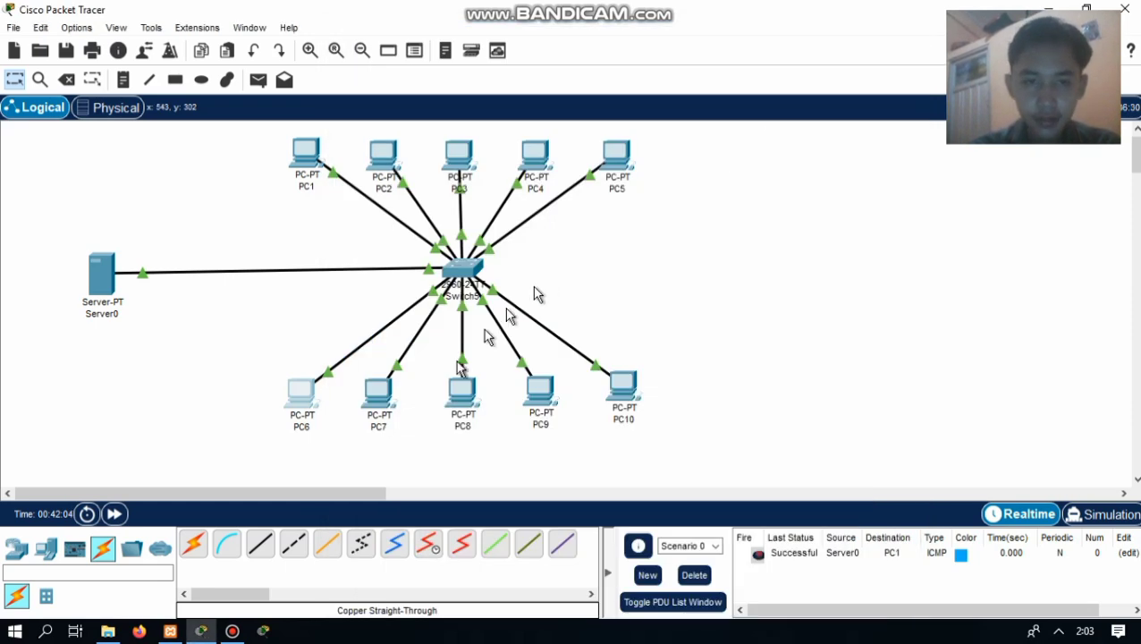
# Step: Request a new DHCP address for PC7 by switching its IP configuration to Static and back to DHCP
pyautogui.click(377, 402)
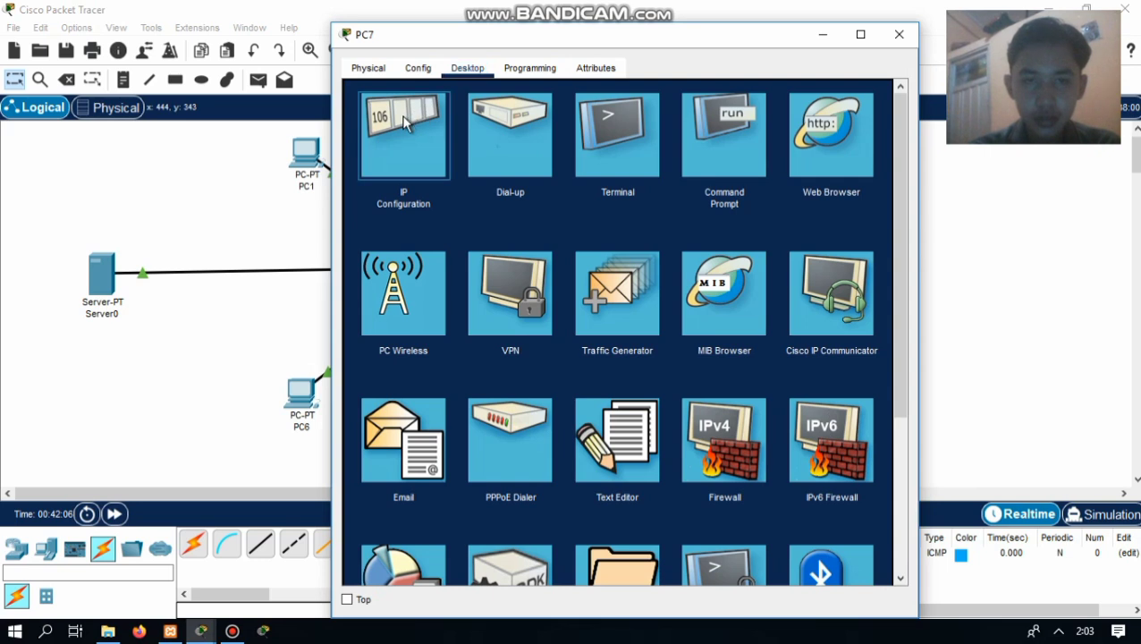
pyautogui.click(405, 122)
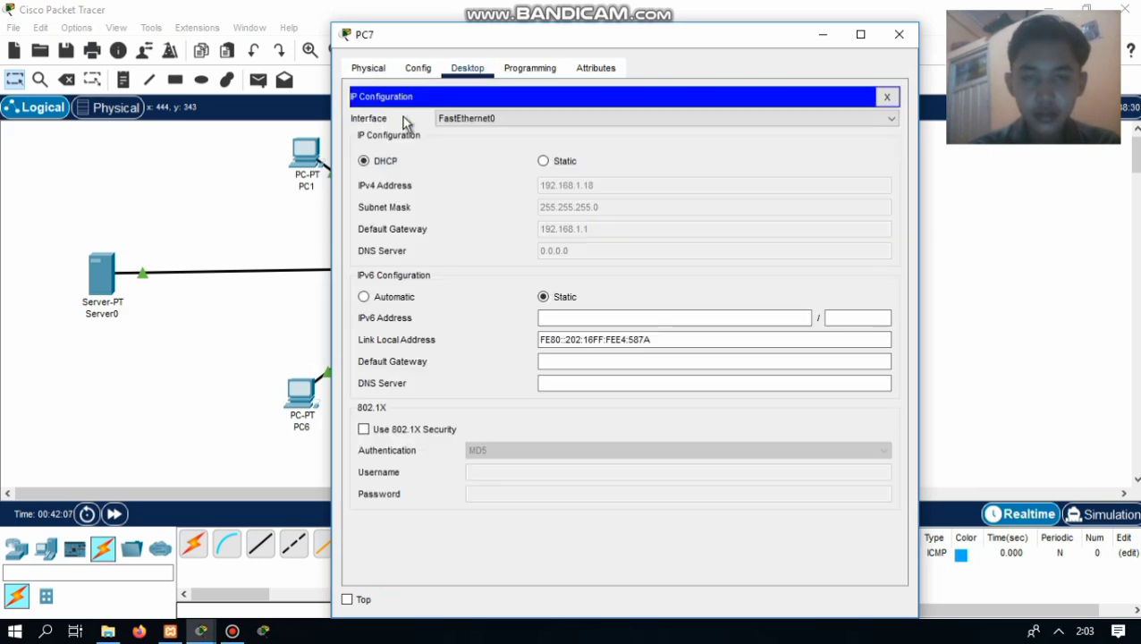
pyautogui.click(544, 161)
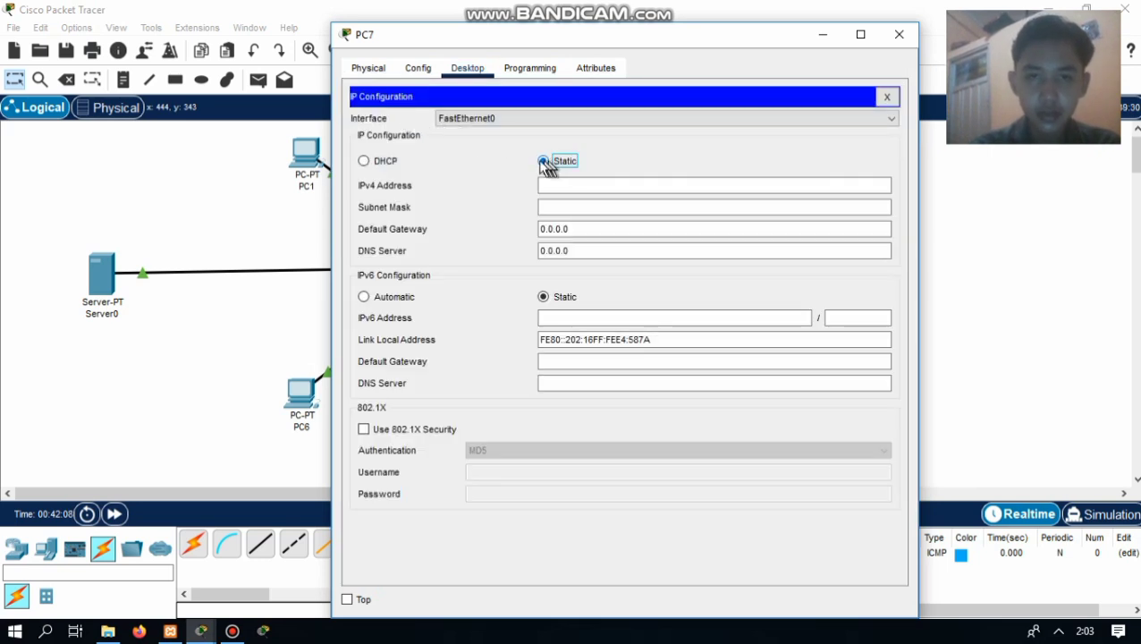
pyautogui.click(364, 161)
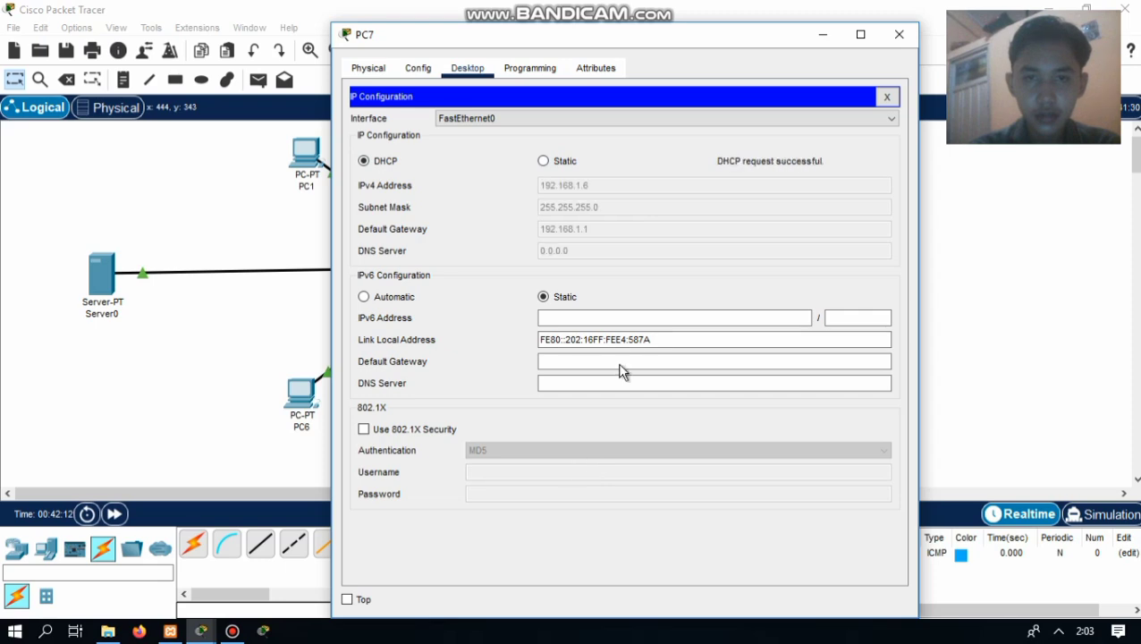
pyautogui.click(899, 34)
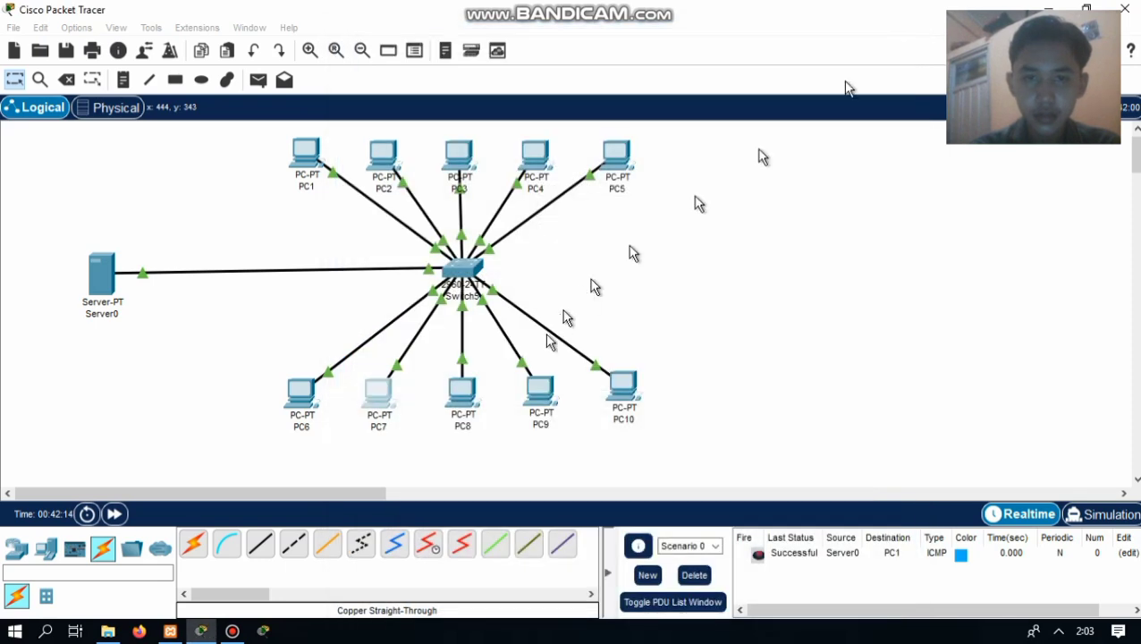
# Step: Request a new DHCP address for PC8 by switching its IP configuration to Static and back to DHCP
pyautogui.click(477, 399)
pyautogui.click(421, 131)
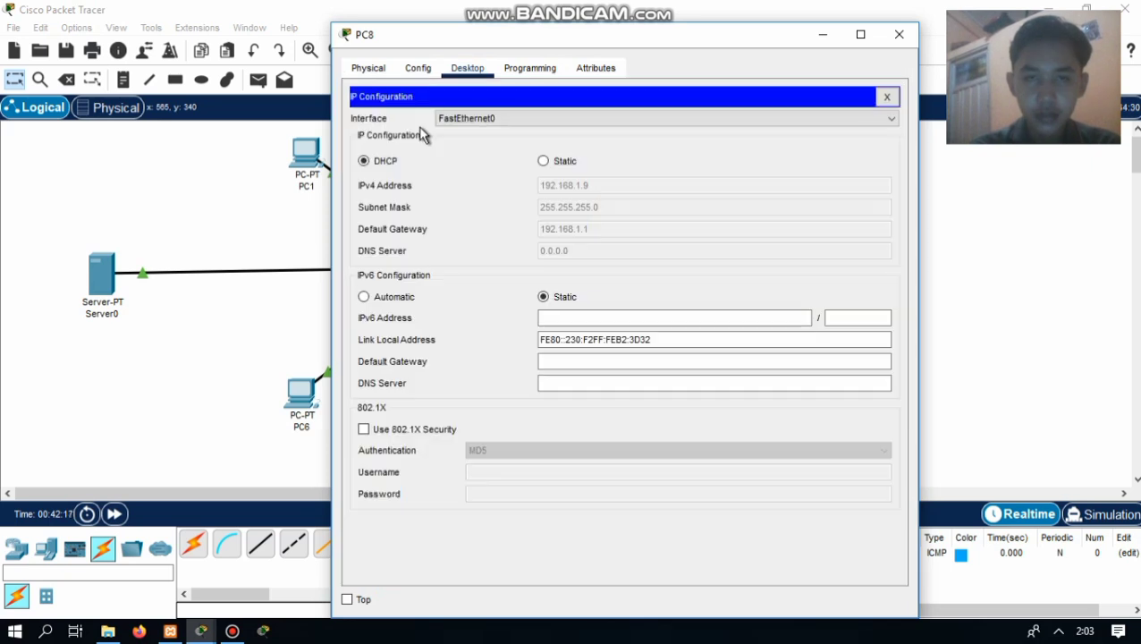
pyautogui.click(542, 161)
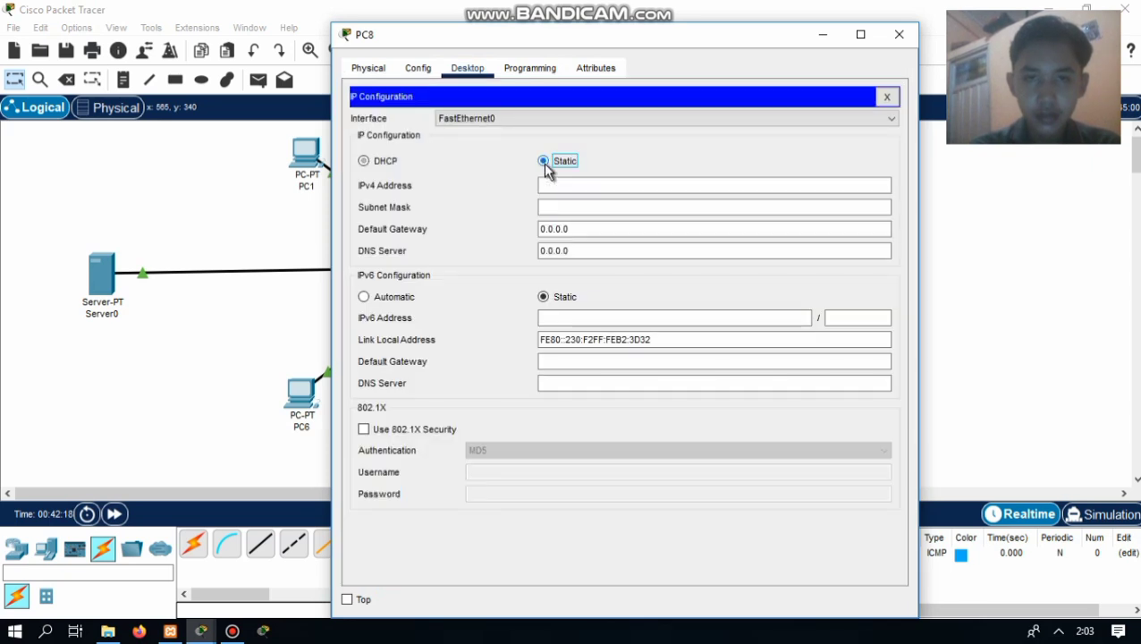
pyautogui.click(366, 163)
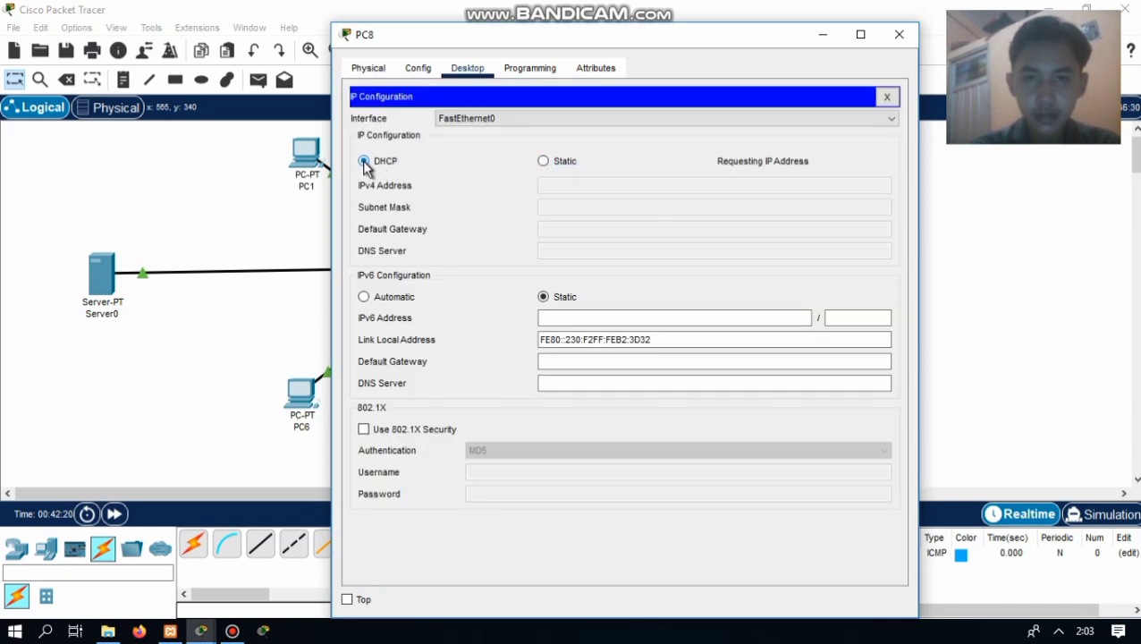
pyautogui.click(897, 36)
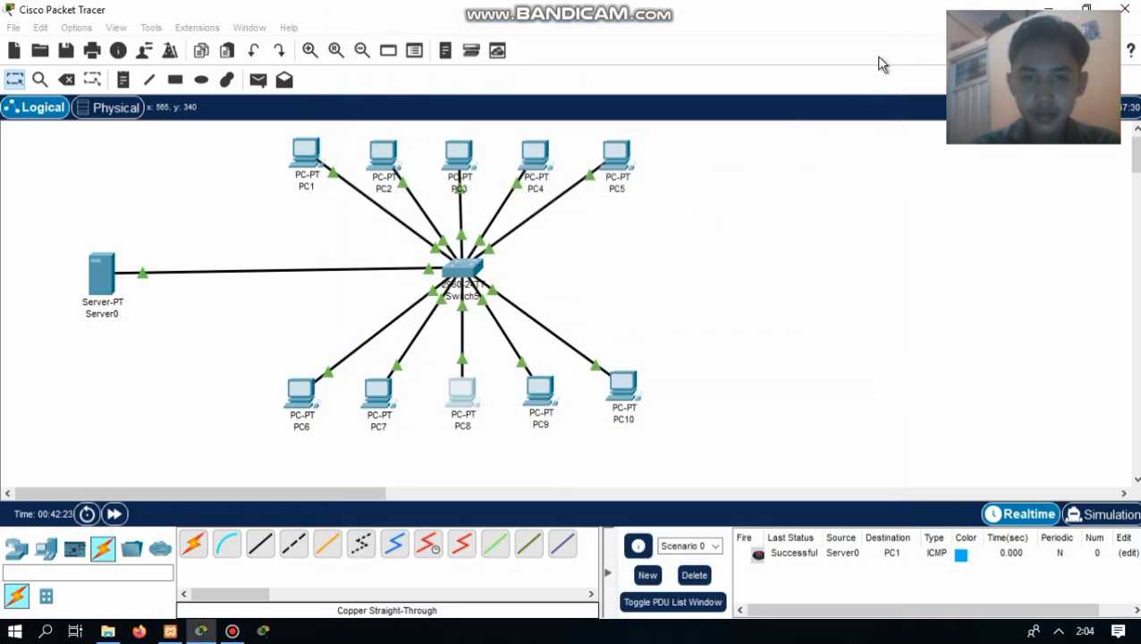
# Step: Request a new DHCP address for PC9 by switching its IP configuration to Static and back to DHCP
pyautogui.click(540, 398)
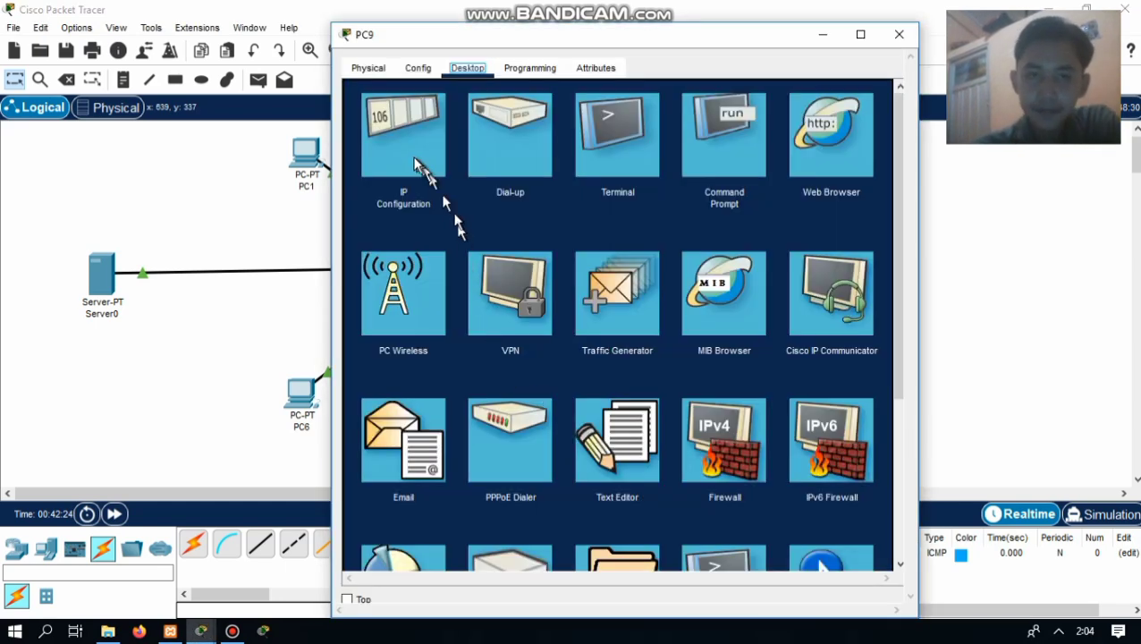
pyautogui.click(412, 153)
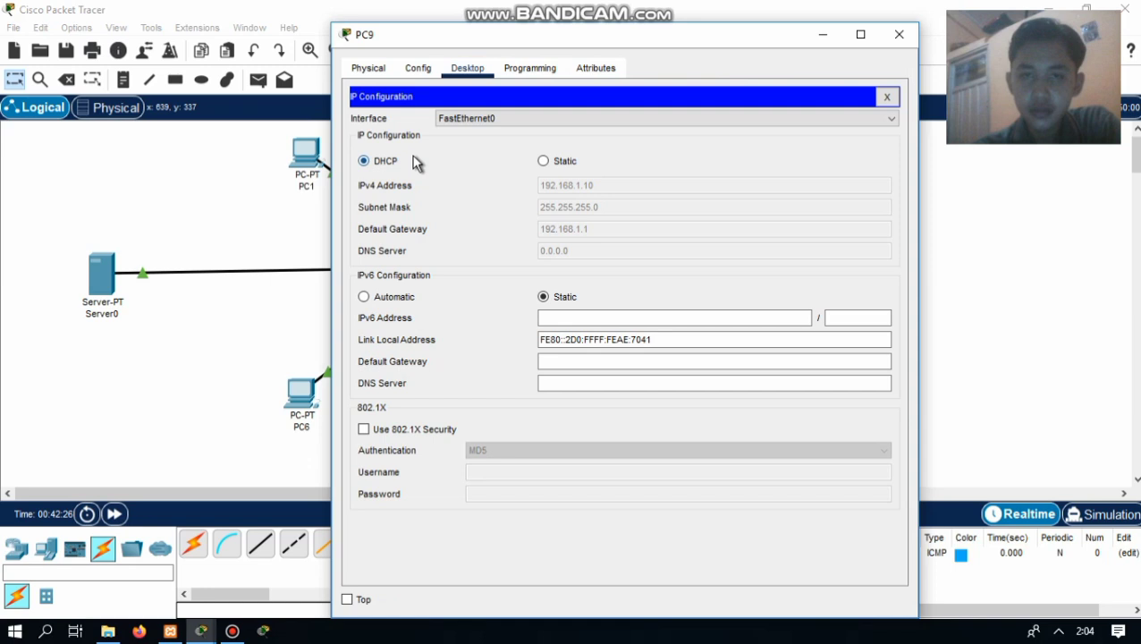
pyautogui.click(552, 162)
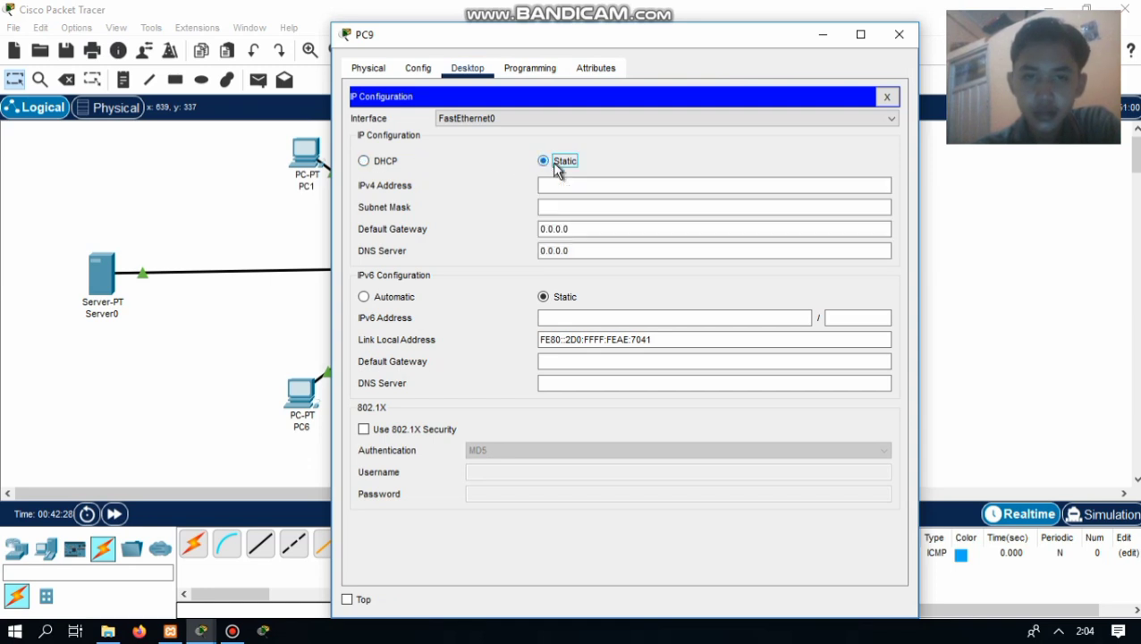
pyautogui.click(363, 162)
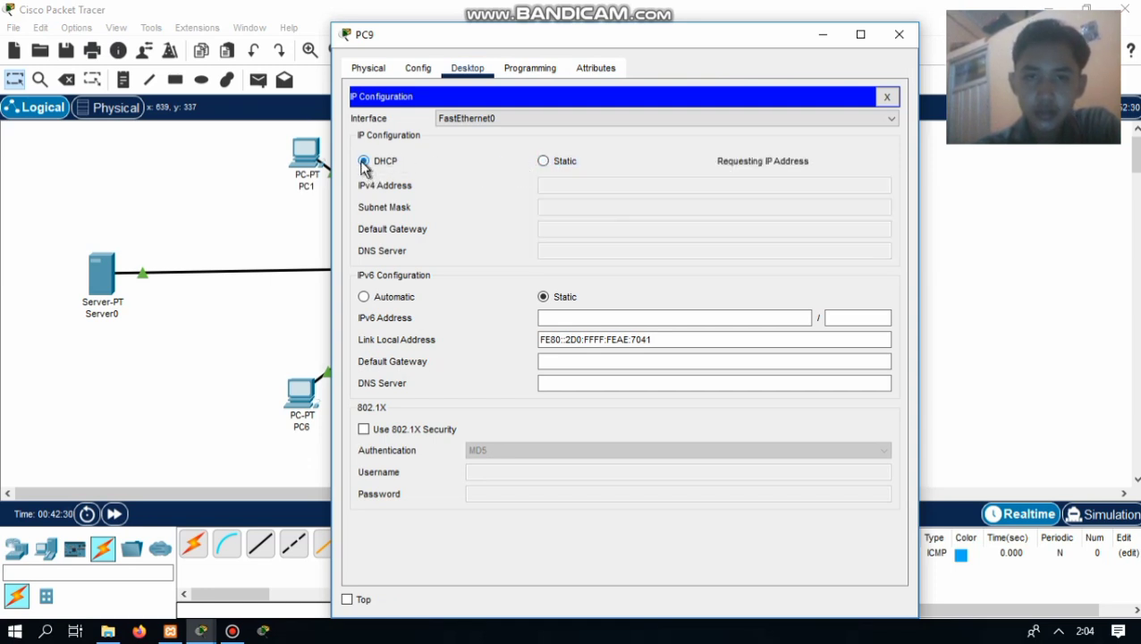
pyautogui.click(914, 34)
# Step: Request a new DHCP address for PC10 by switching its IP configuration to Static and back to DHCP
pyautogui.click(629, 391)
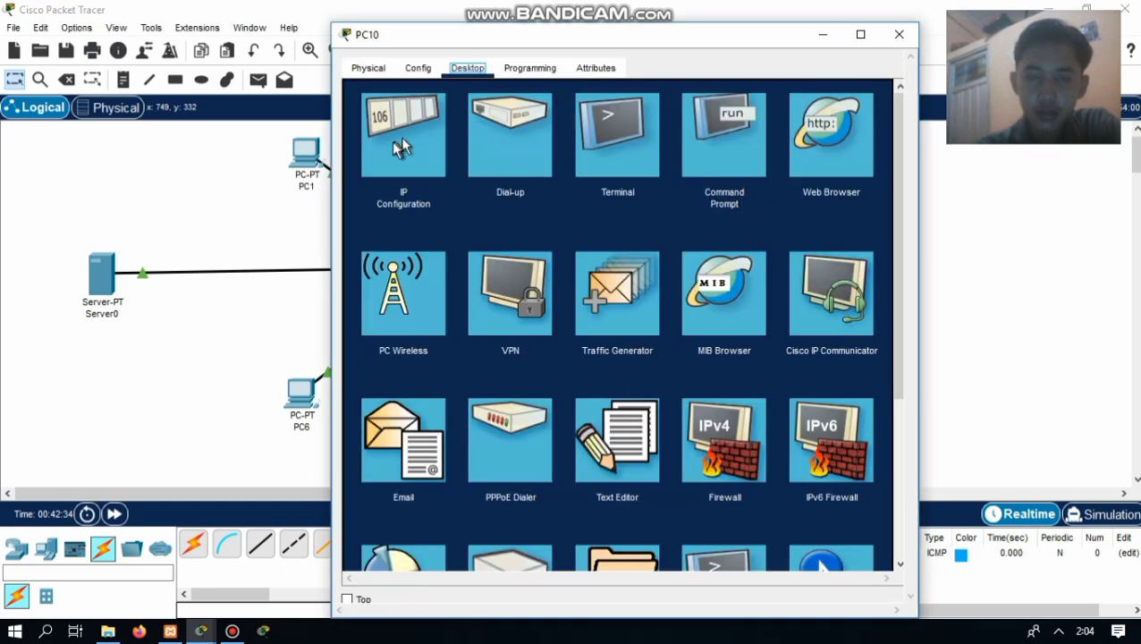
pyautogui.click(401, 148)
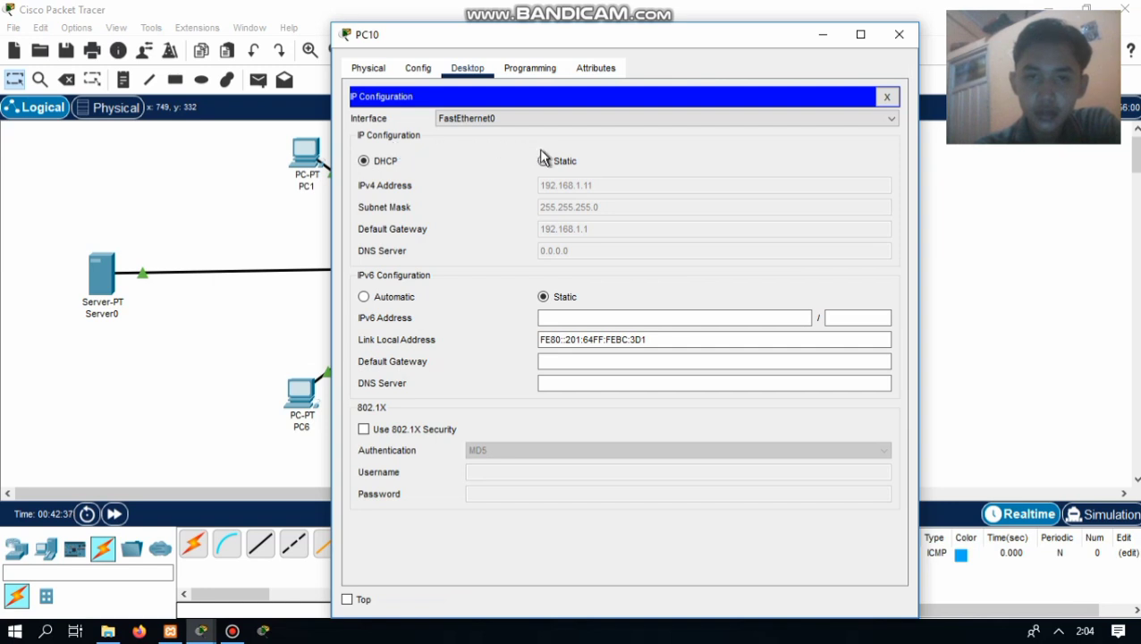
pyautogui.click(543, 160)
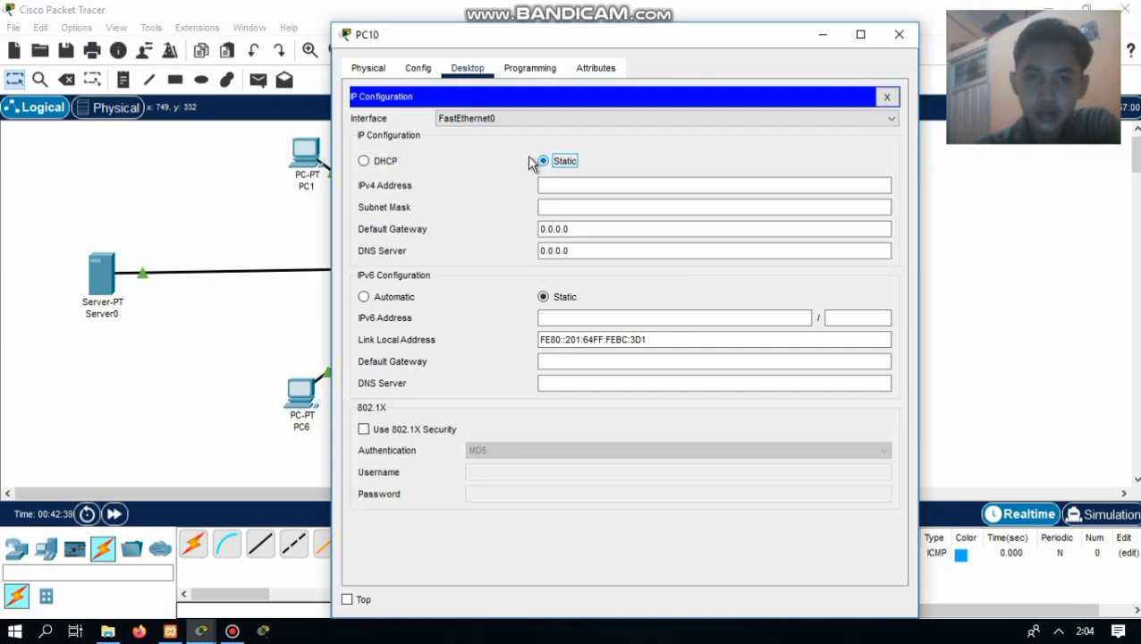
pyautogui.click(364, 163)
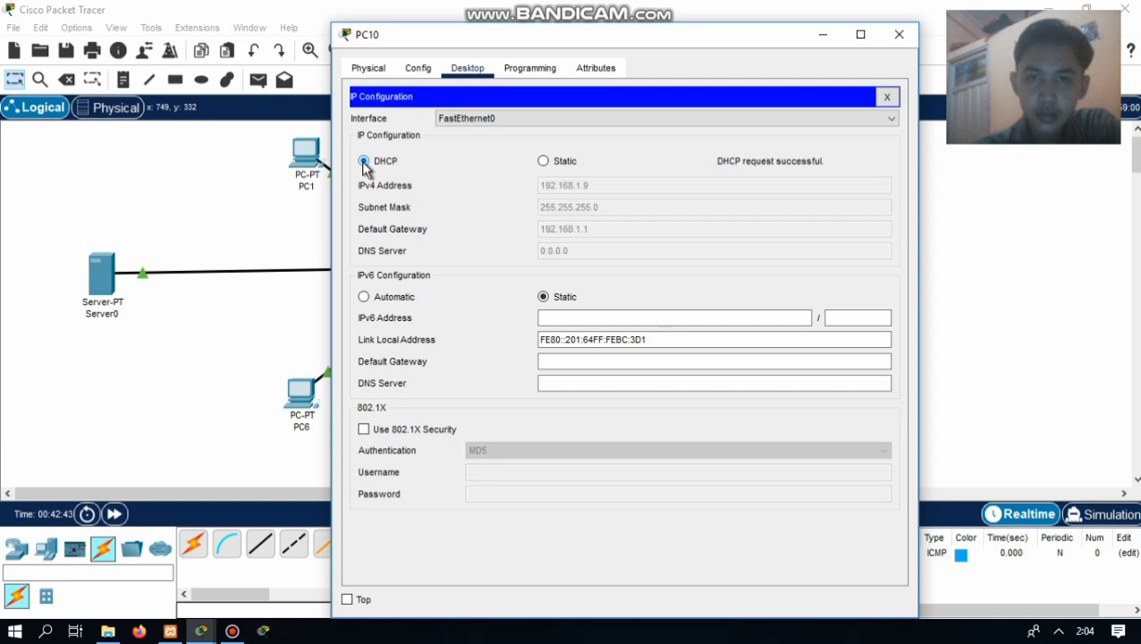
pyautogui.click(899, 34)
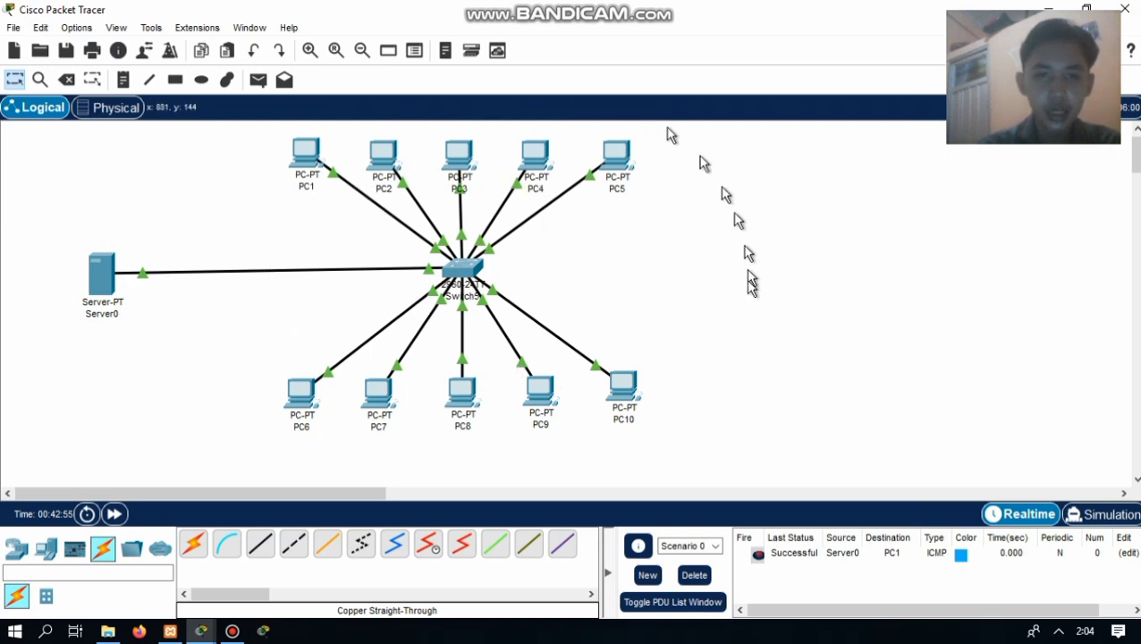
# Step: Send a simple PDU from Server0 to PC1 to test the connection
pyautogui.click(259, 80)
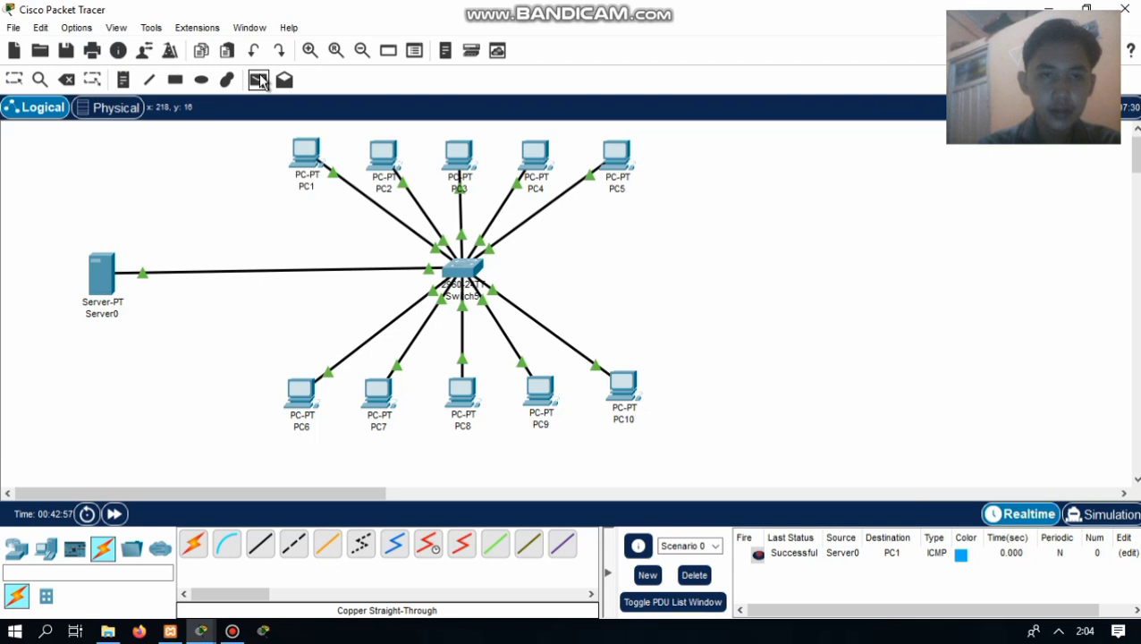
pyautogui.click(98, 266)
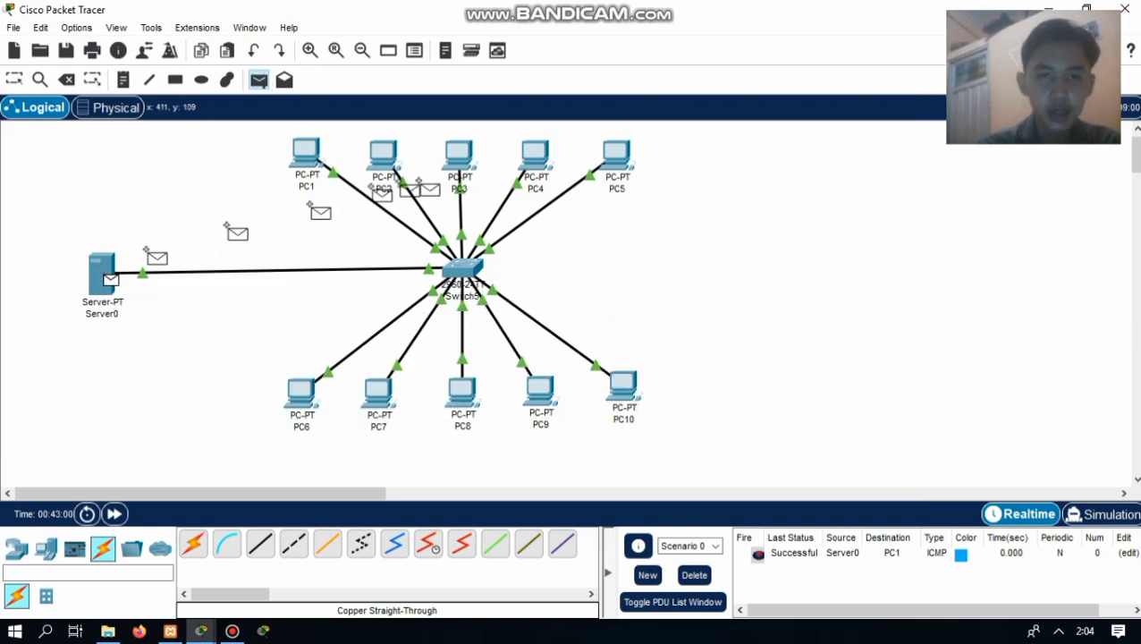
pyautogui.click(314, 152)
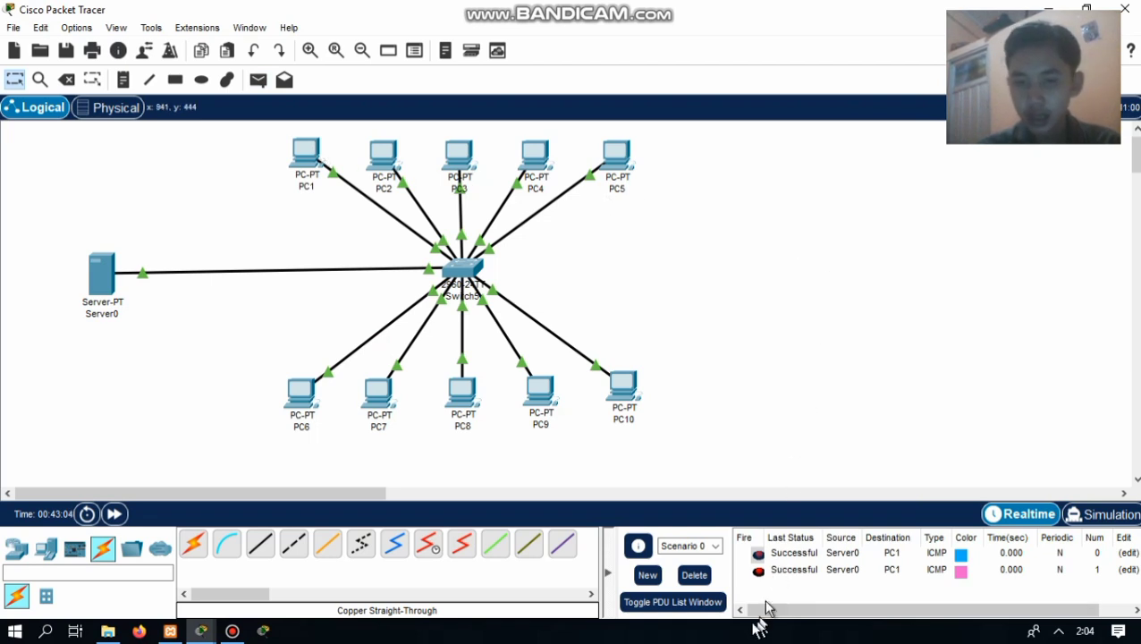
# Step: Delete the existing PDUs of Scenario 0 and send a fresh simple PDU from Server0 to PC1
pyautogui.click(695, 575)
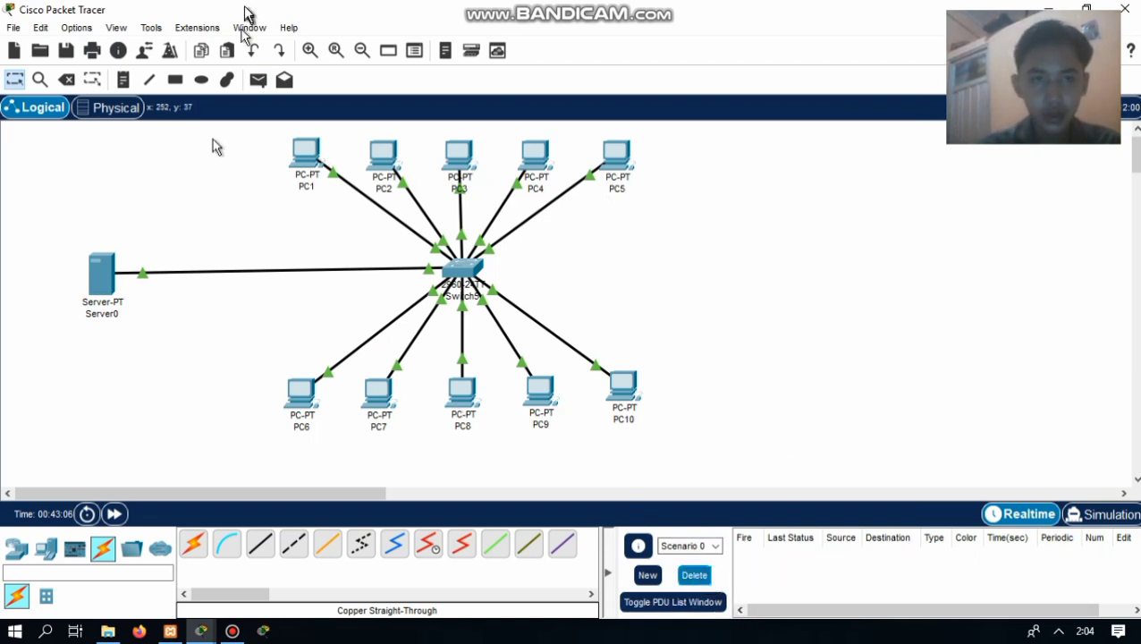
pyautogui.click(257, 80)
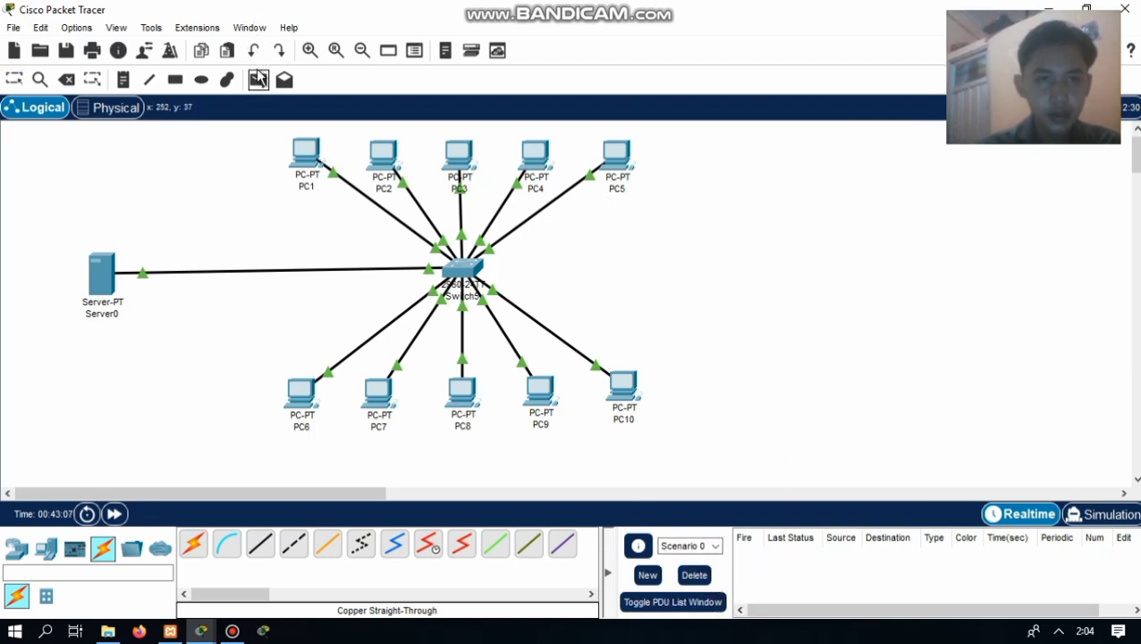
pyautogui.click(104, 268)
pyautogui.click(305, 162)
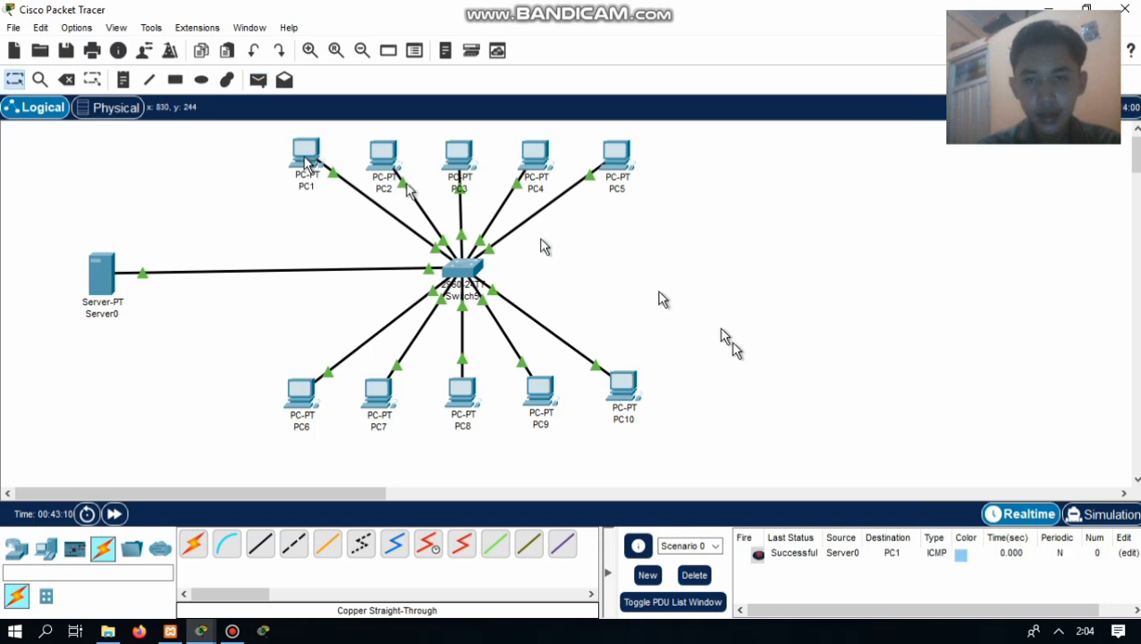
# Step: Play the PDU's path between Server0 and PC1 in Simulation mode and pause the playback
pyautogui.click(1089, 517)
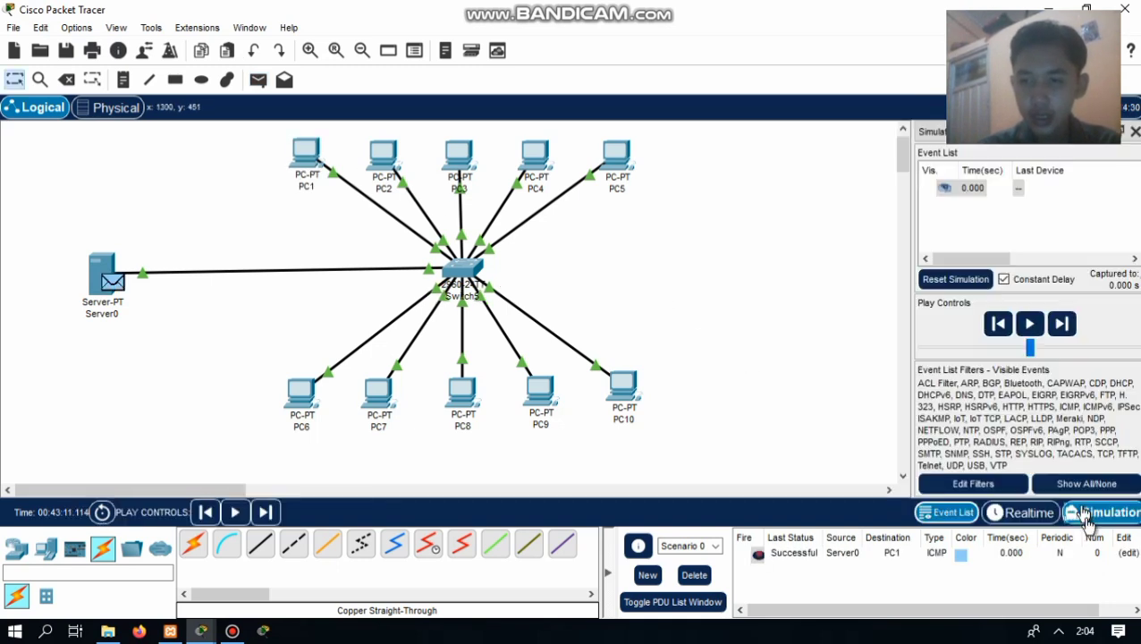
pyautogui.click(1030, 326)
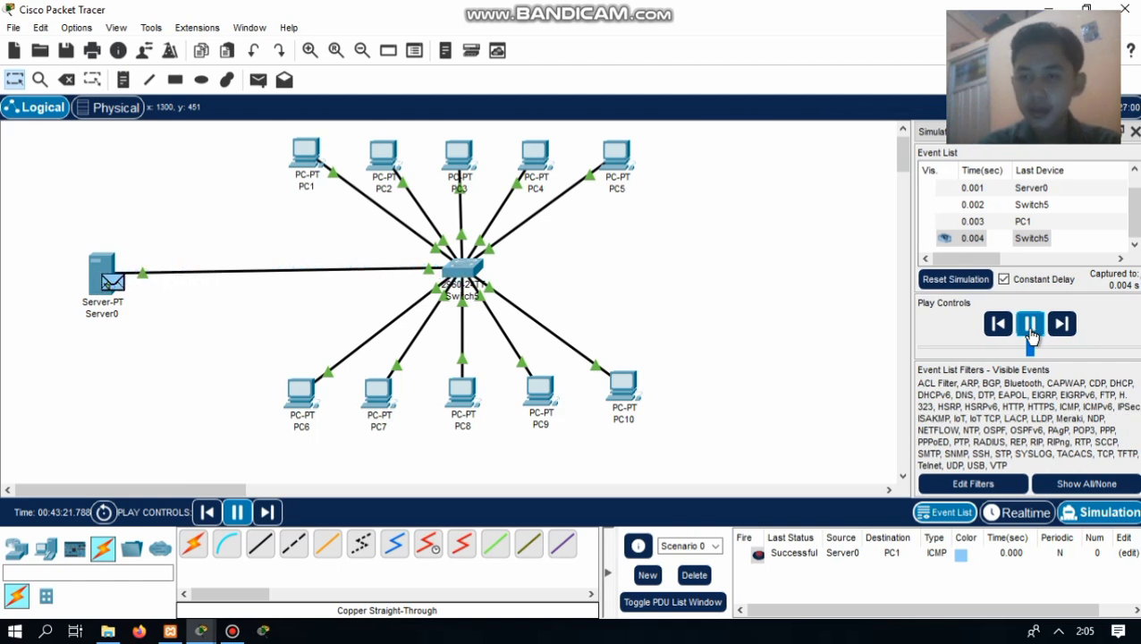
pyautogui.click(1031, 325)
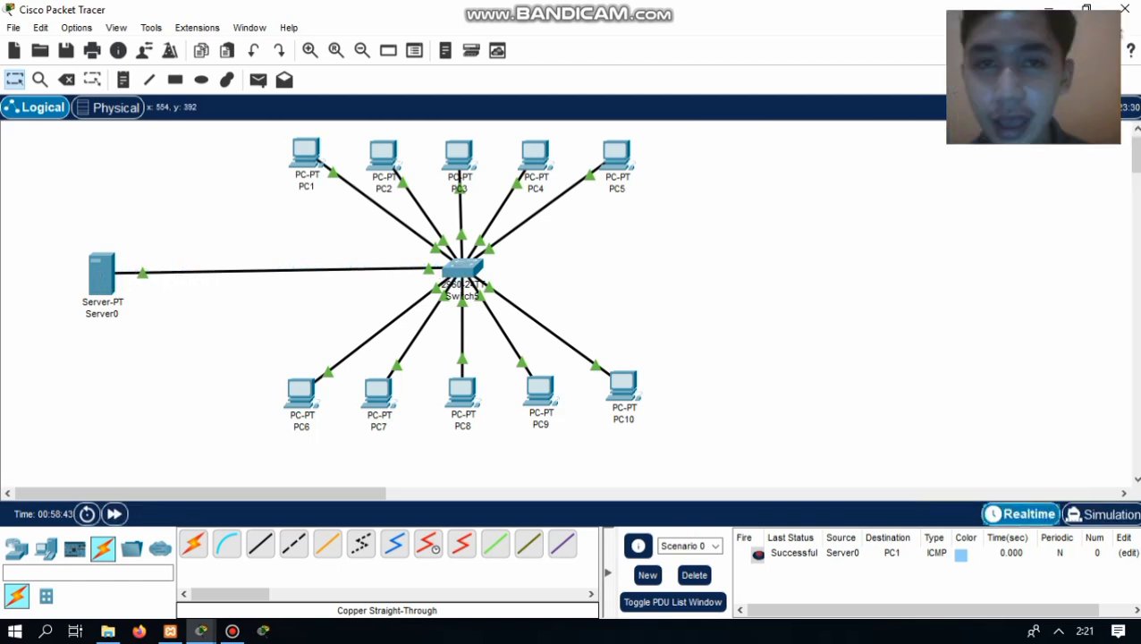